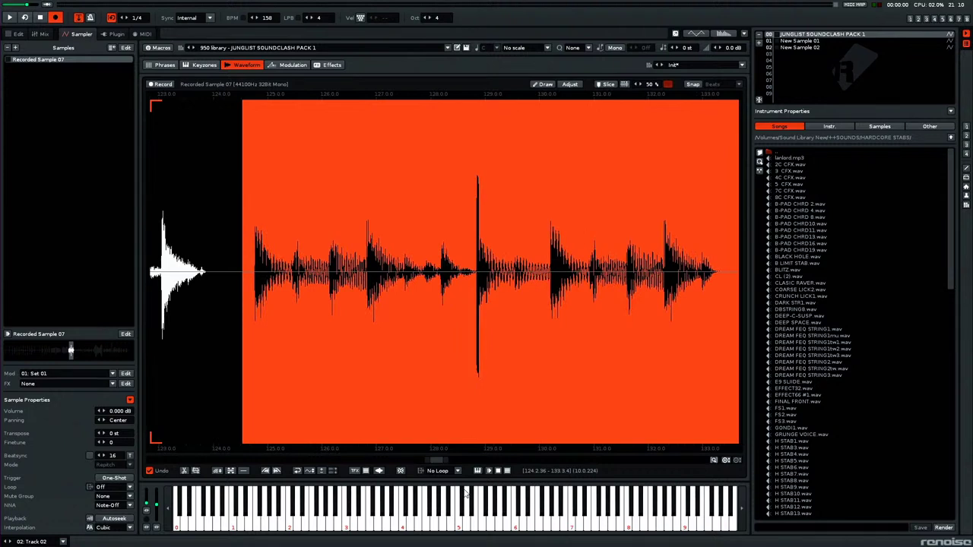
Step: Delete the burst of loud noise between about 128.3.93 and 128.3.137 in the recorded drum break
key("z")
key("z")
scroll(478, 281, "up", 5)
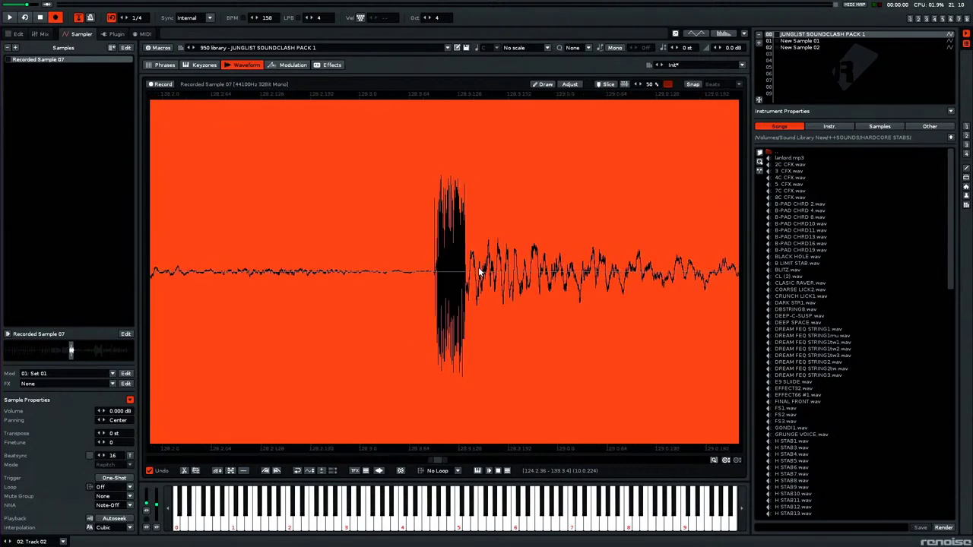
scroll(477, 271, "up", 4)
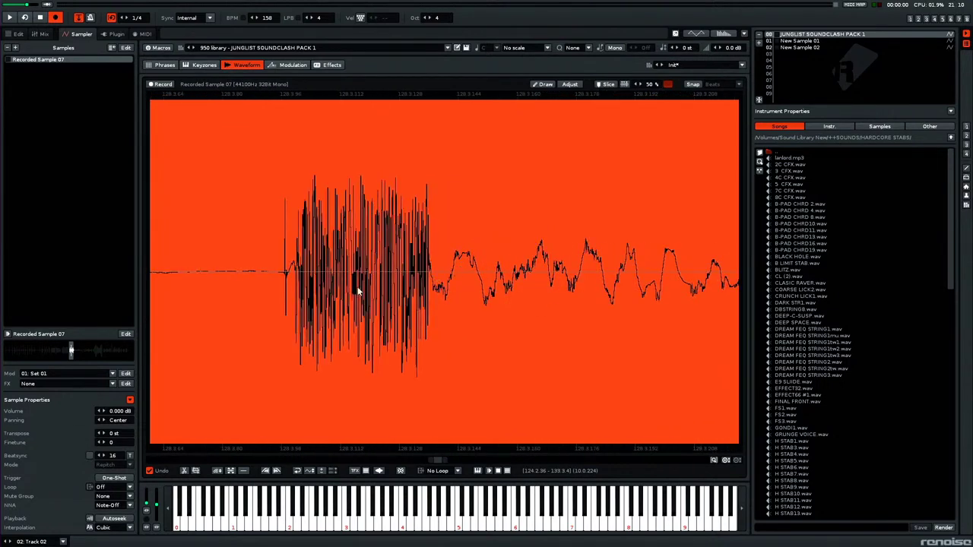
left_click_drag(274, 279, 436, 300)
scroll(415, 300, "down", 2)
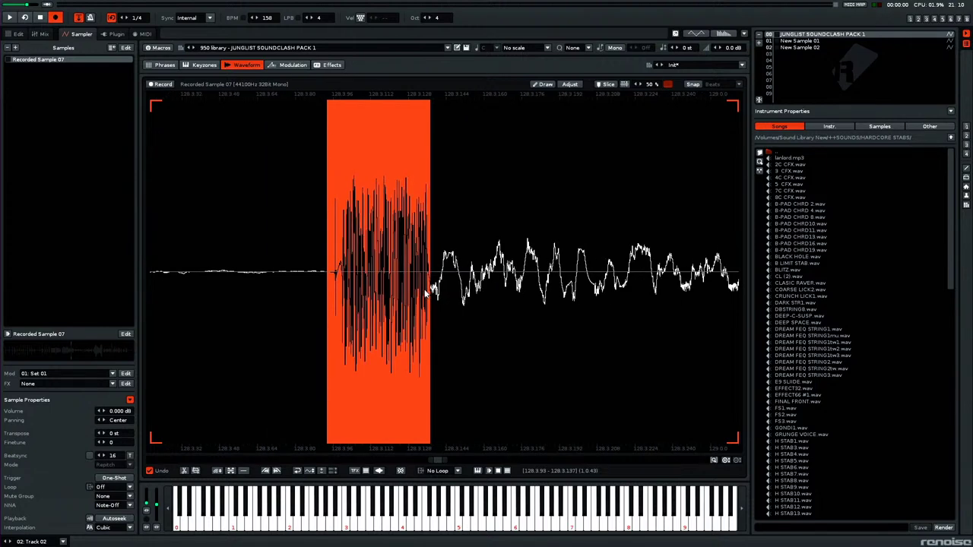
scroll(420, 291, "down", 4)
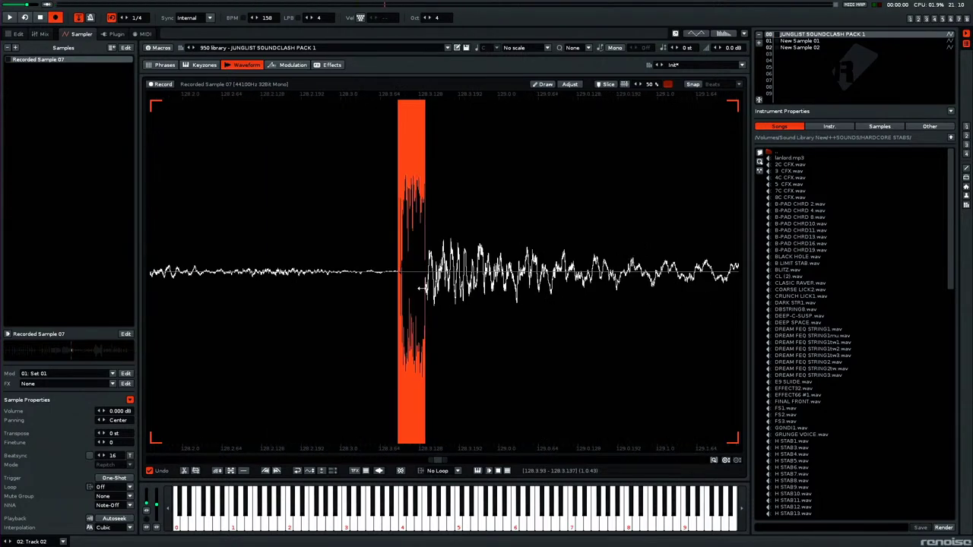
left_click(422, 288)
scroll(421, 291, "down", 8)
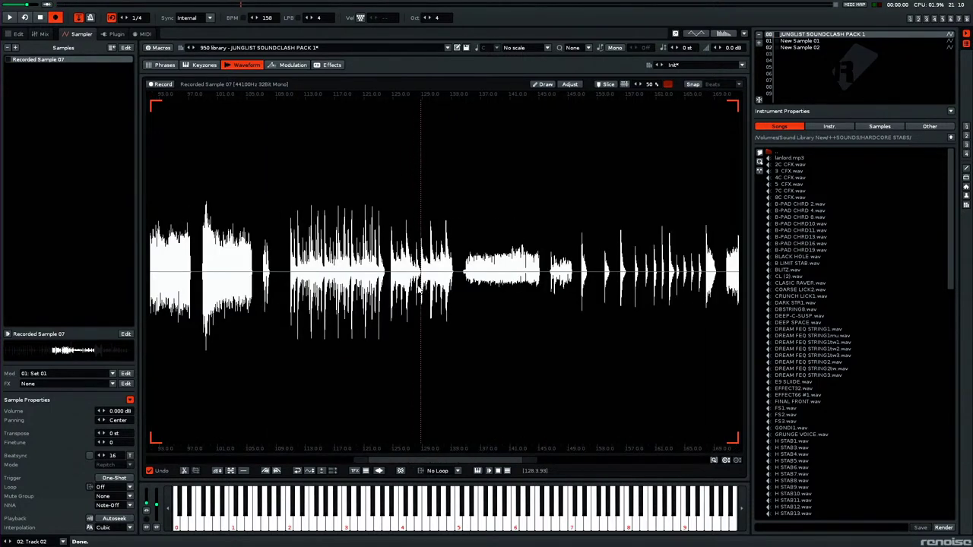
Step: Audition the drum break, select it from about 124.2.3 to 133.2.228, and maximize the selection's volume
left_click(384, 288)
key("z")
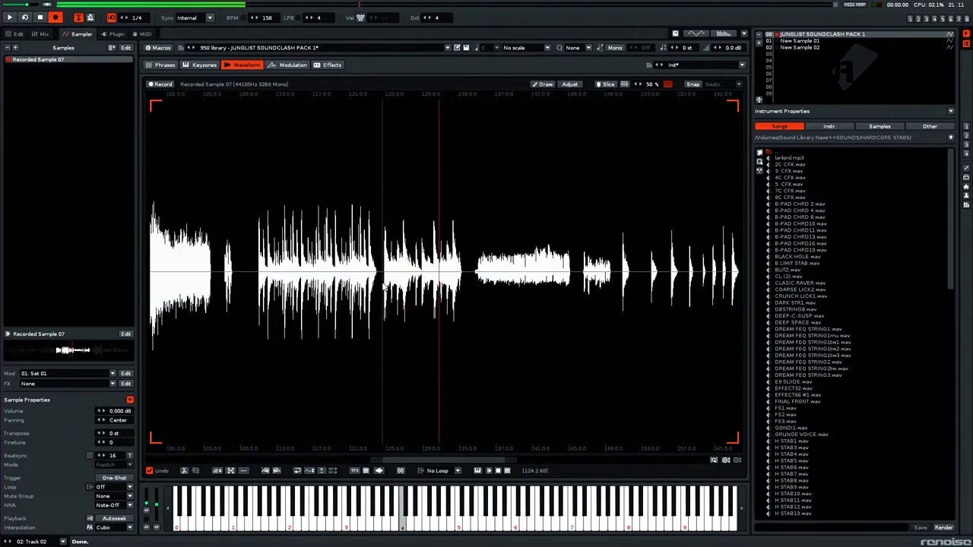
left_click_drag(384, 289, 466, 291)
key("z")
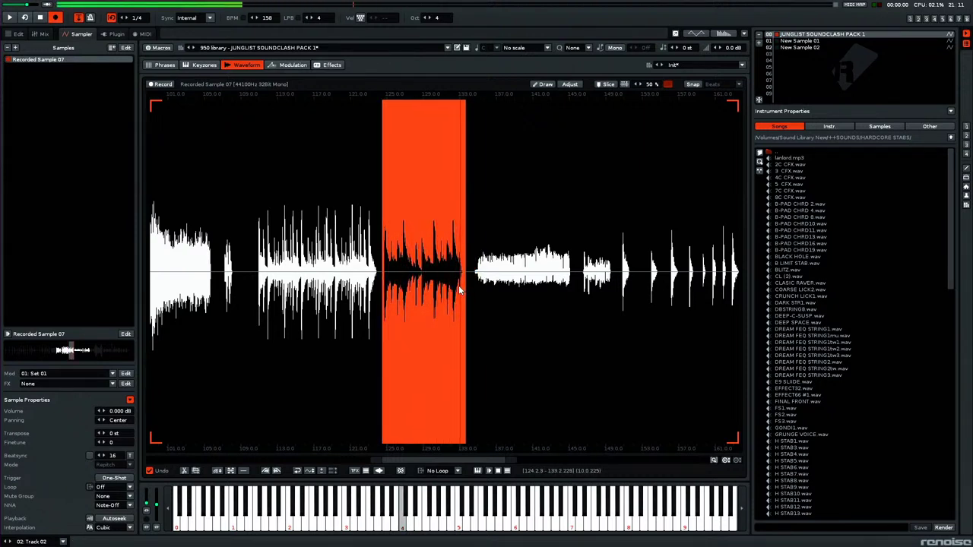
right_click(428, 279)
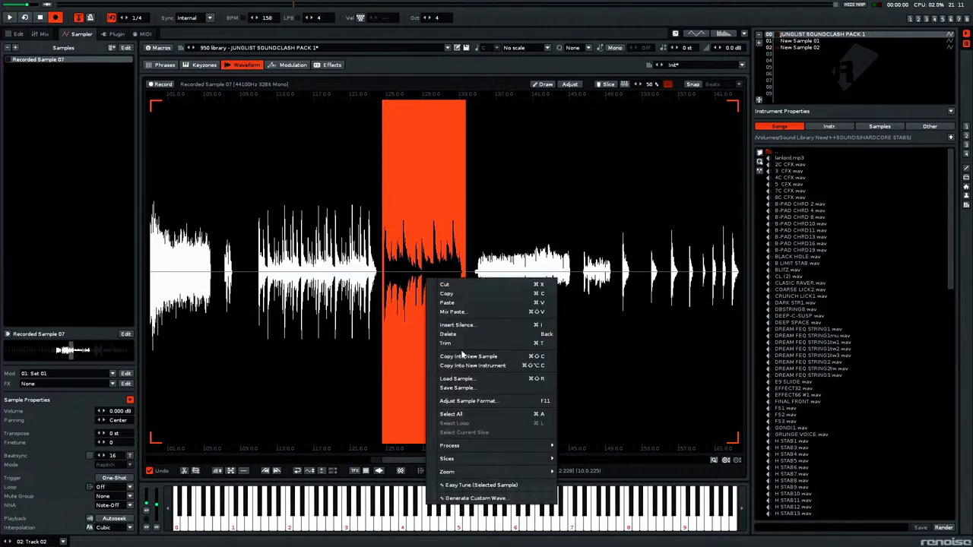
left_click(433, 123)
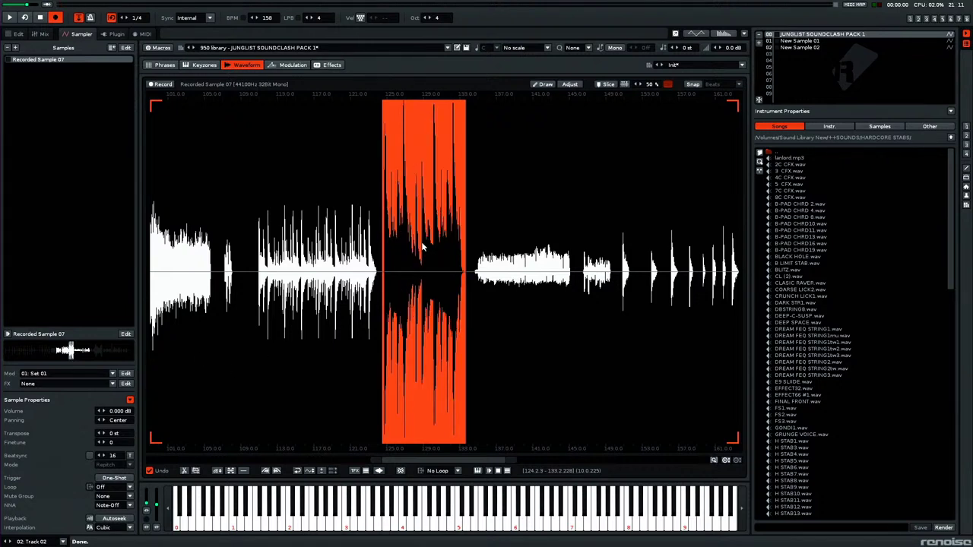
key("space")
Step: Copy the selected drum break into a new instrument and select that instrument
right_click(415, 194)
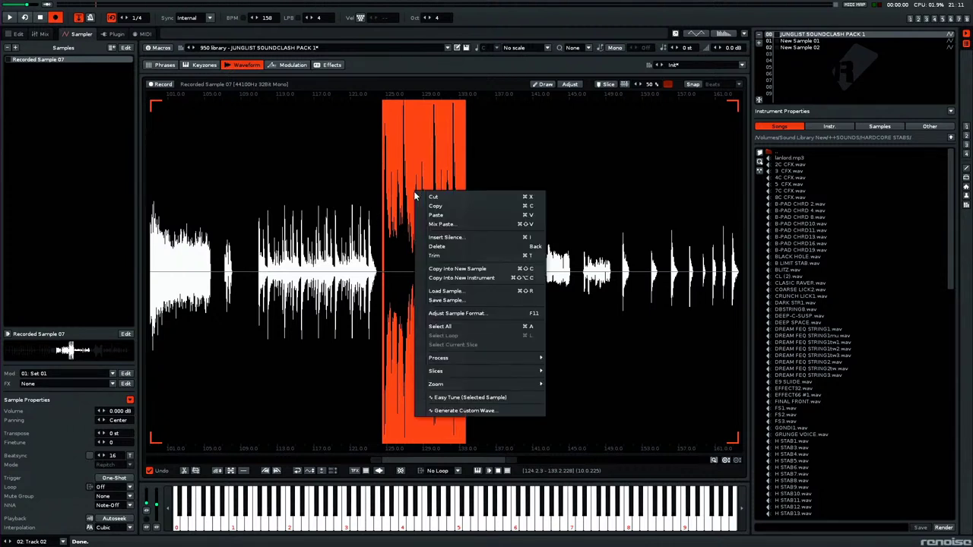
left_click(459, 279)
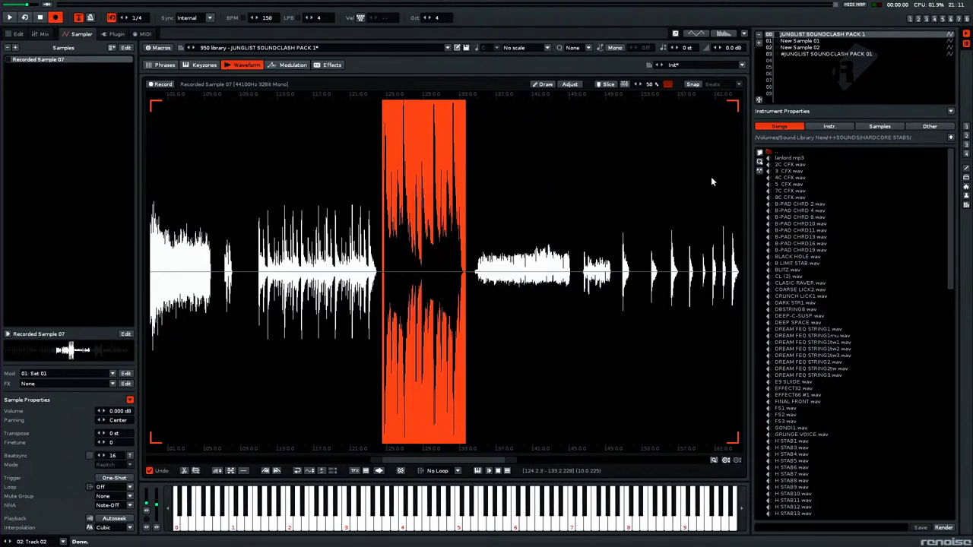
left_click(800, 52)
Step: Delete the silence before the first hit of the copied drum break
scroll(185, 335, "up", 3)
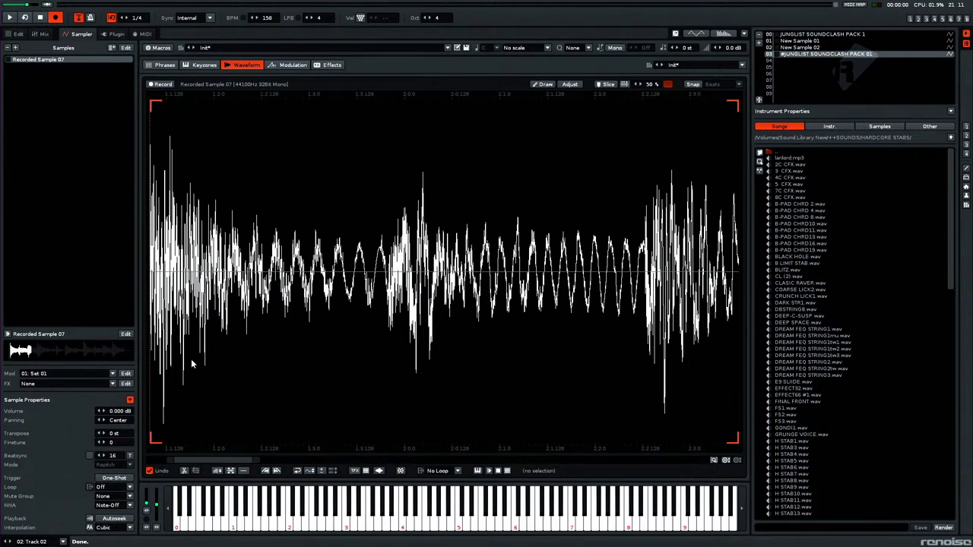
left_click_drag(198, 460, 169, 460)
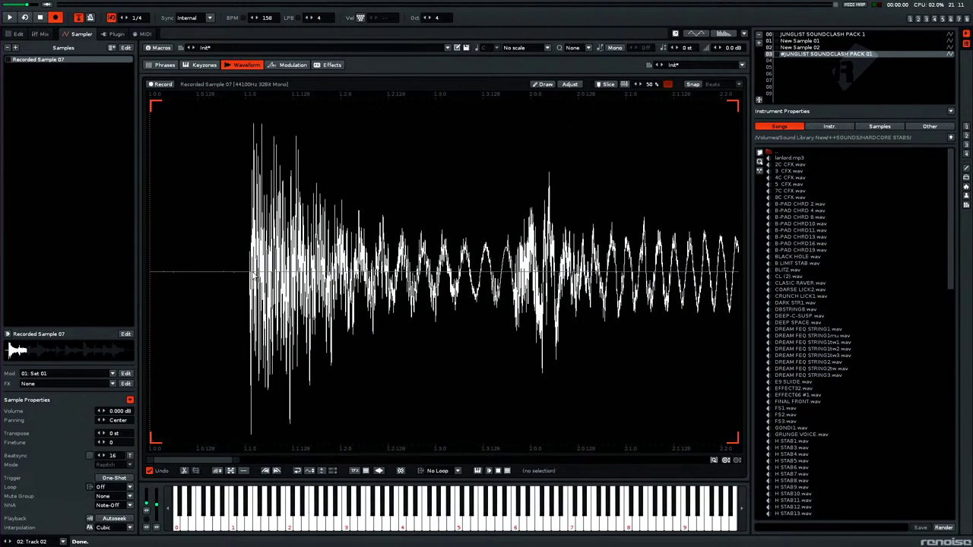
left_click_drag(250, 274, 150, 273)
key("Delete")
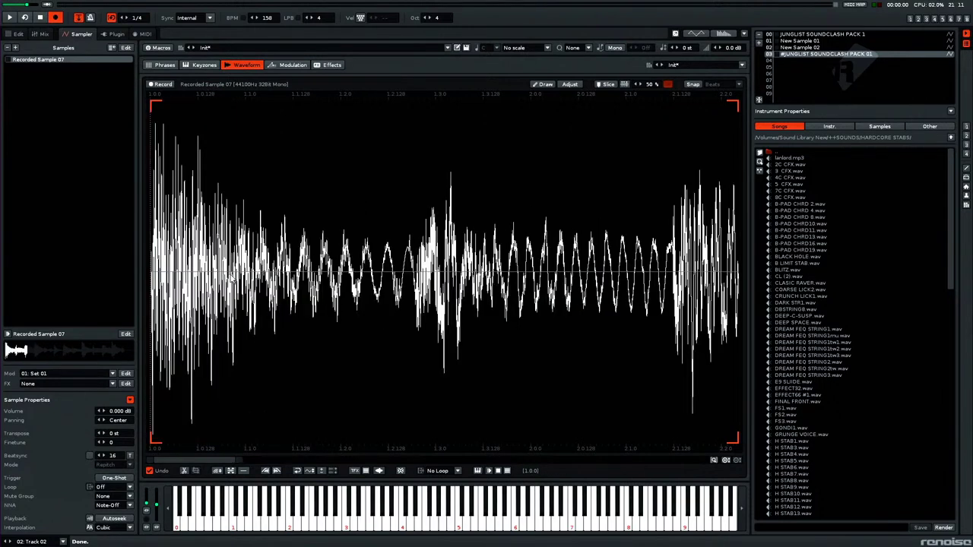
scroll(358, 270, "down", 5)
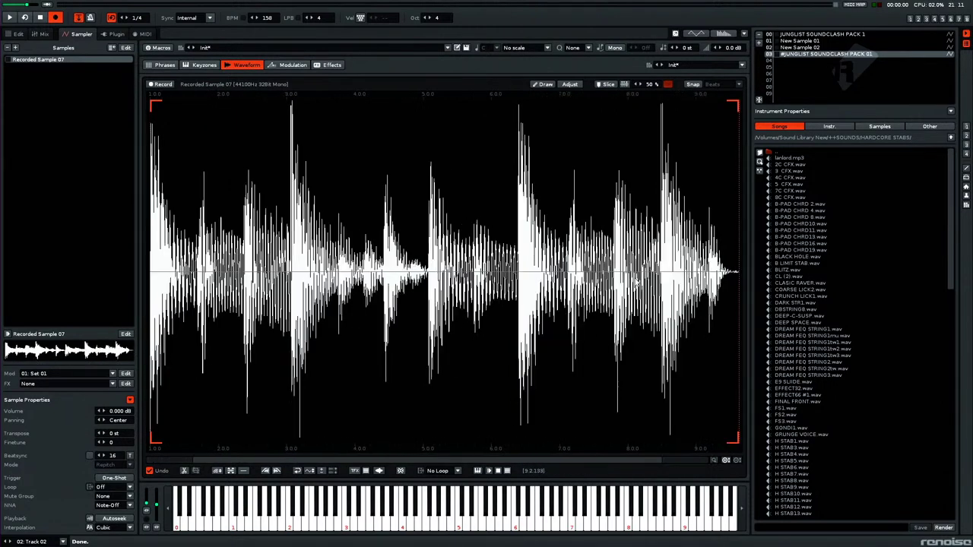
Step: Cut the break's first half, up to about 5.0.79, and paste it at the end of the sample
key("z")
left_click_drag(428, 278, 150, 279)
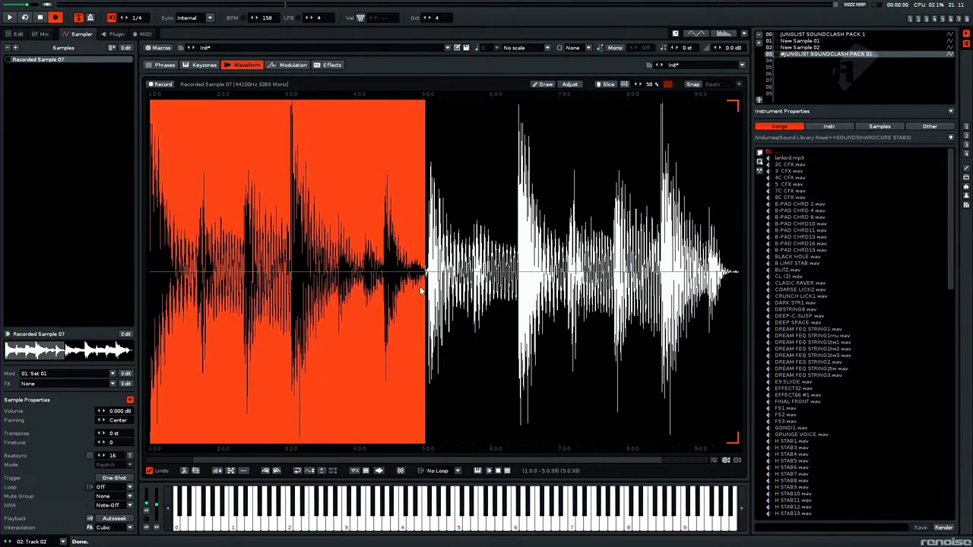
left_click_drag(424, 283, 429, 282)
right_click(396, 282)
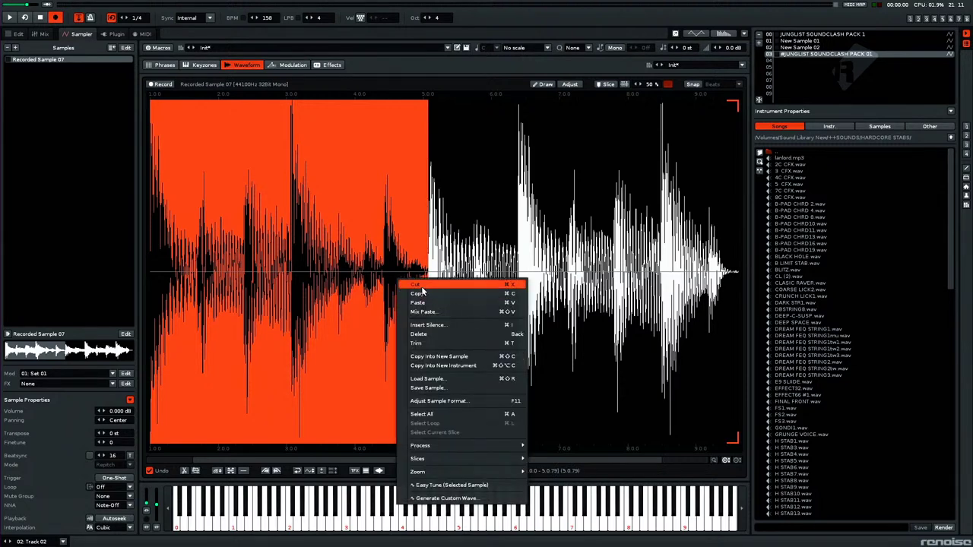
left_click(422, 291)
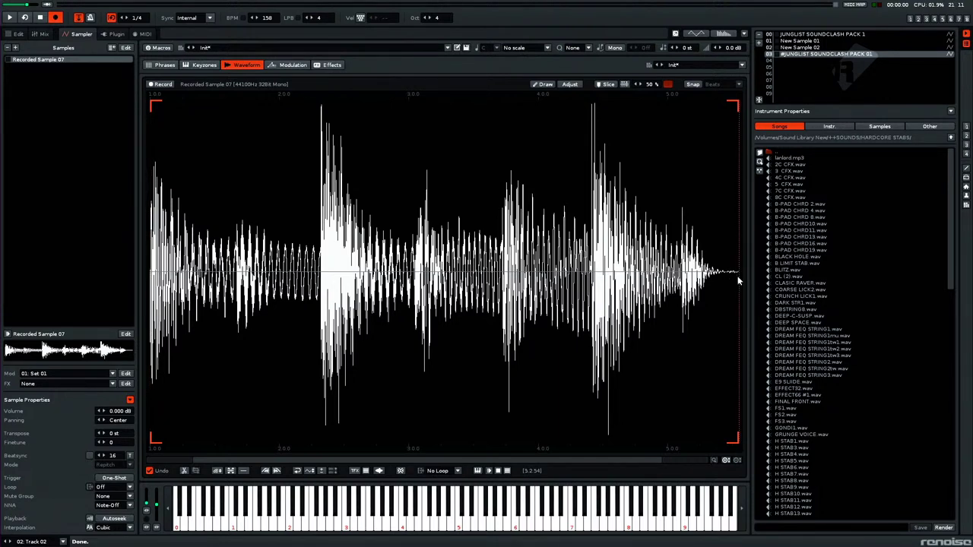
key("ctrl+v")
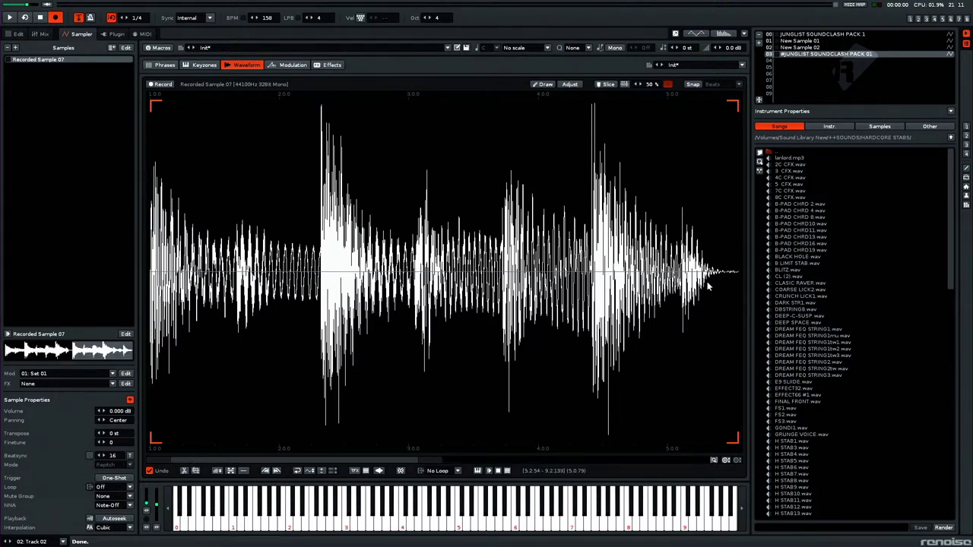
Step: Select the whole rearranged break, audition it, and slice it automatically at its hits
left_click(552, 279)
key("ctrl+a")
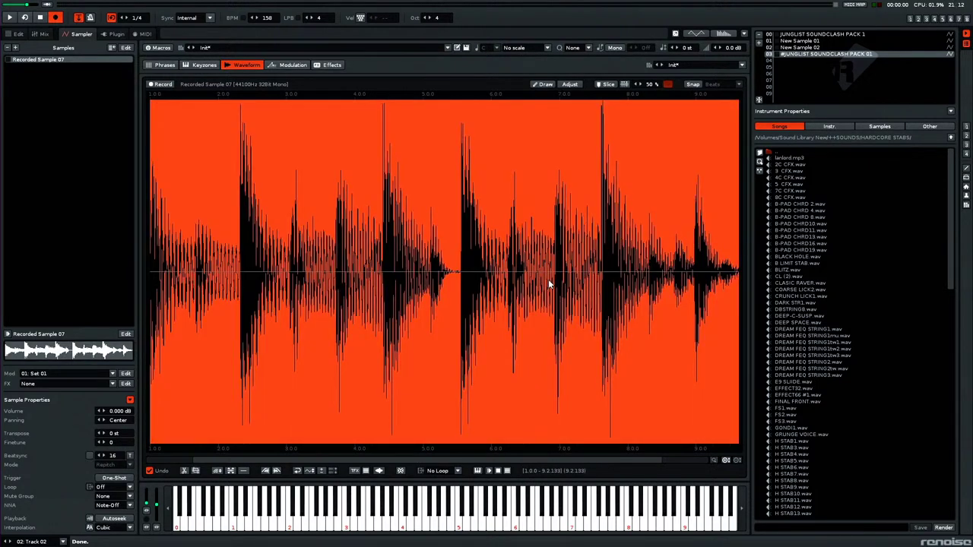
key("z")
key("z")
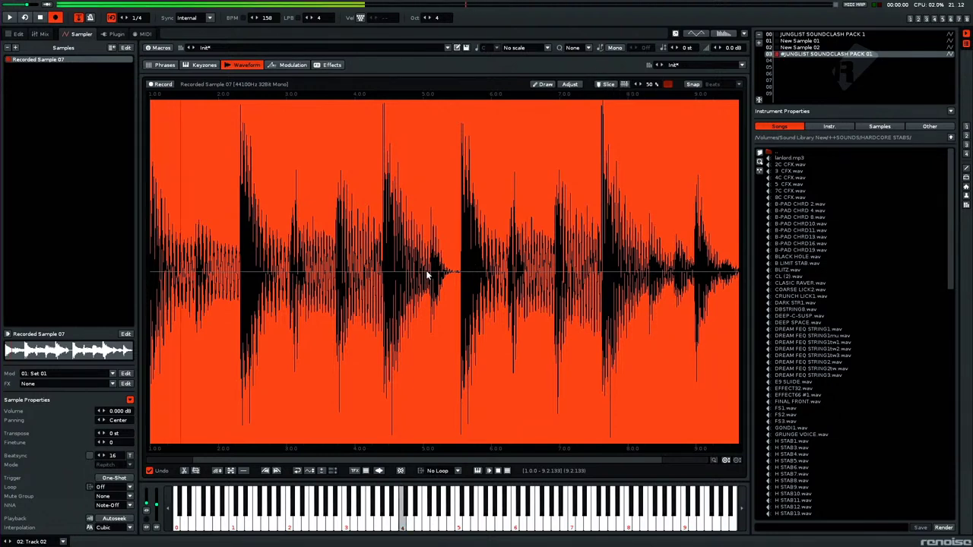
left_click(624, 85)
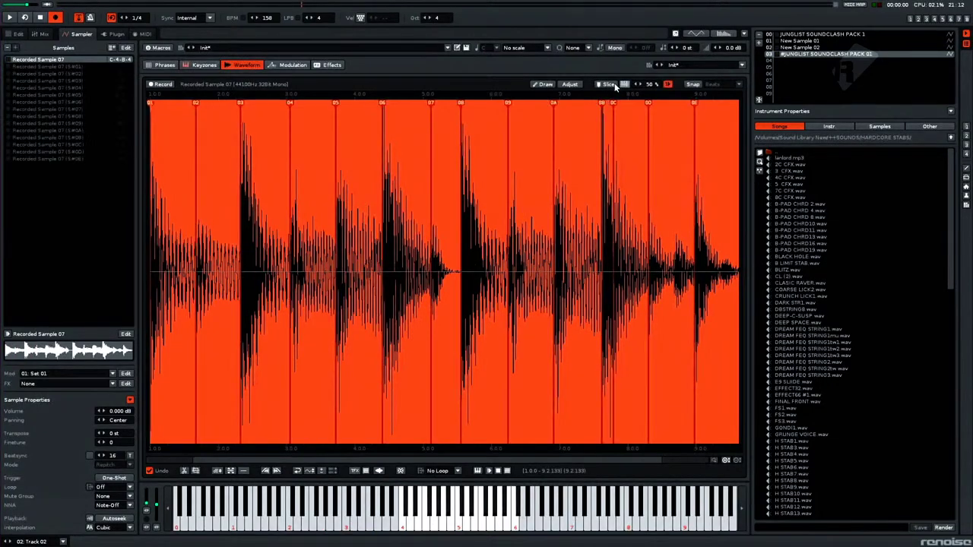
Step: Open the pattern editor and place the edit cursor in the note column of Track 03
left_click(910, 19)
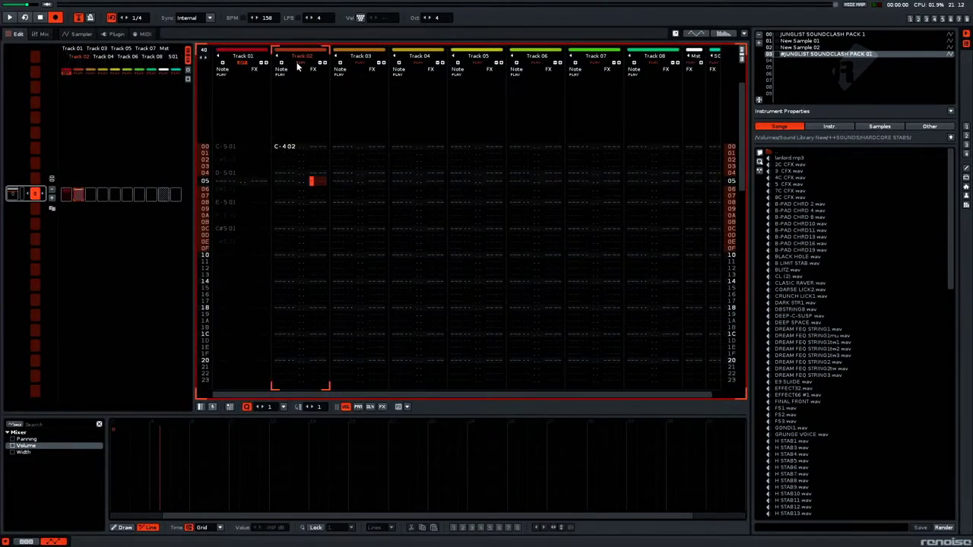
left_click(343, 155)
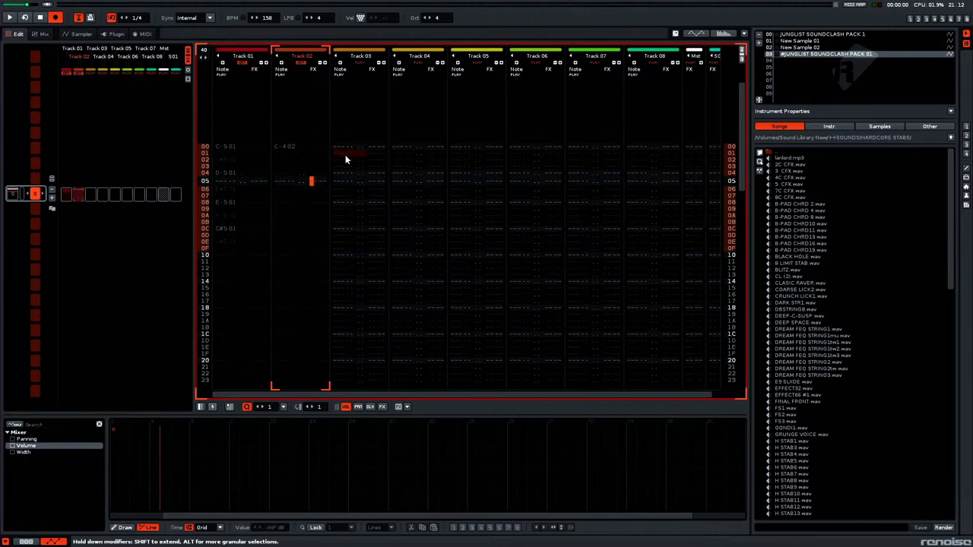
Step: Enter a trial run of C-5 notes with instrument 03 in rows 01 to 07 of Track 03, and clear them
key("q")
key("q")
key("q")
key("q")
key("q")
key("q")
key("q")
key("Up")
key("Up")
key("Up")
key("Up")
key("Up")
key("Up")
key("Up")
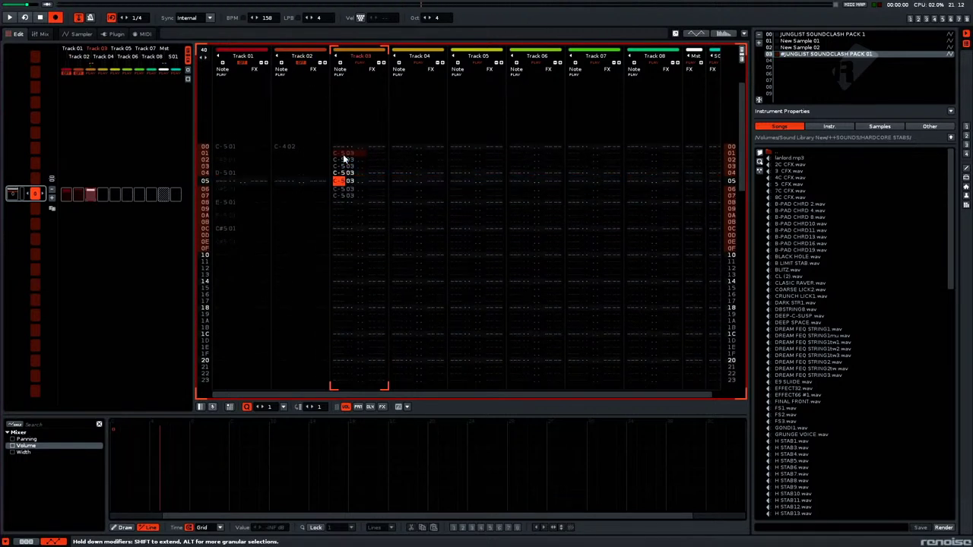
key("Delete")
key("Delete")
key("Delete")
key("Delete")
key("Delete")
Step: Enter a C-5 note with instrument 03 on row 00 of Track 03
key("Down")
key("Down")
key("Down")
key("Down")
key("Down")
key("Down")
key("Down")
key("Down")
key("Down")
key("Down")
key("Down")
key("Down")
key("Down")
key("Down")
key("Down")
key("Down")
key("Down")
key("Down")
key("Down")
key("Down")
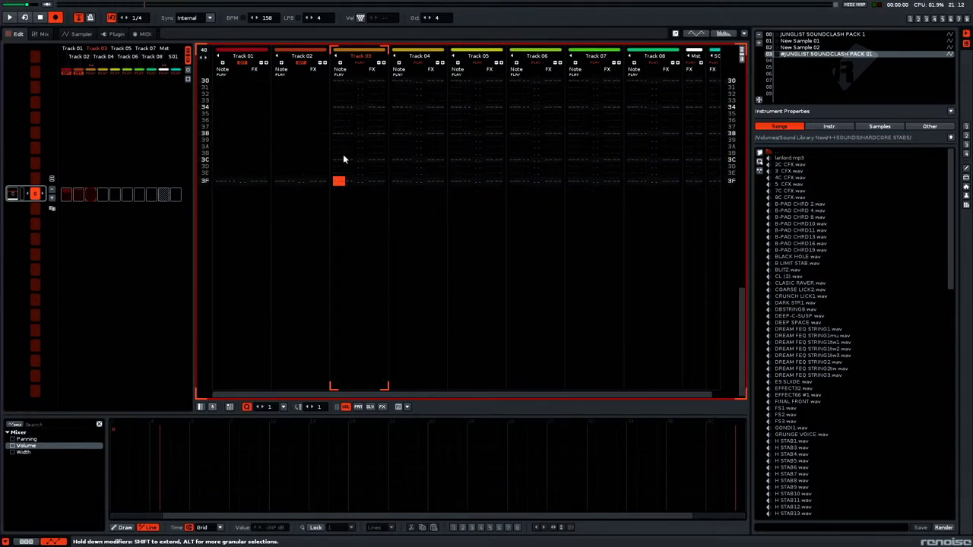
key("space")
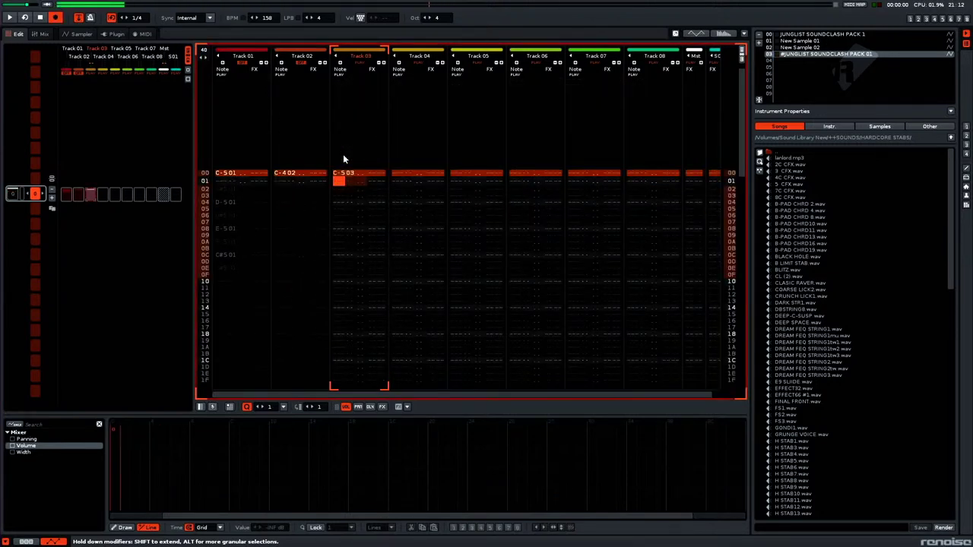
key("Escape")
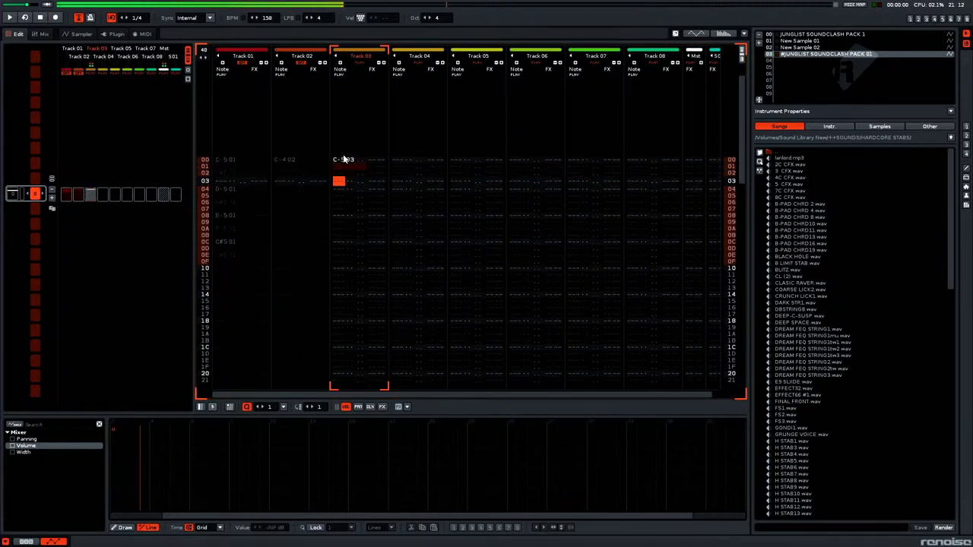
Step: Reopen the sliced break's waveform in instrument 03 and move slice marker 03 slightly earlier, ahead of its drum hit
double_click(802, 49)
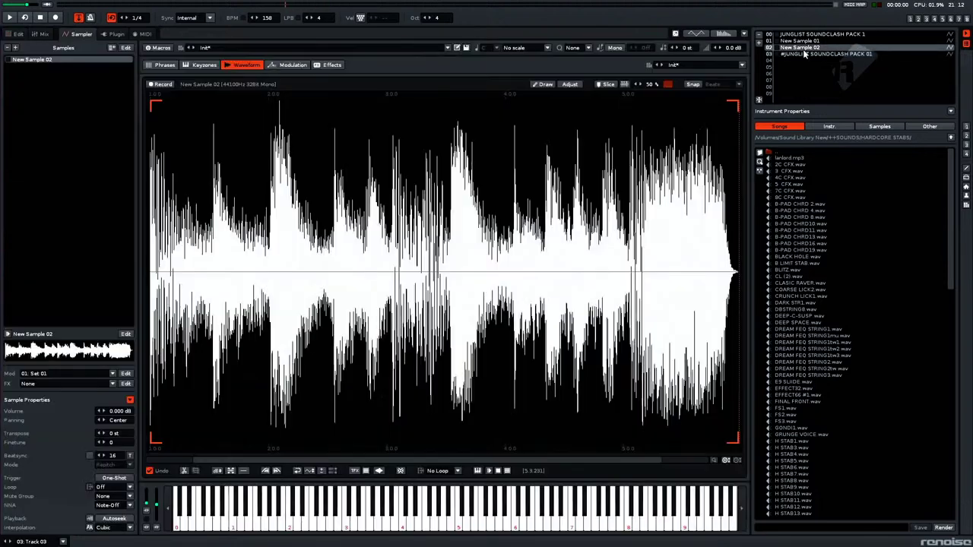
left_click(803, 54)
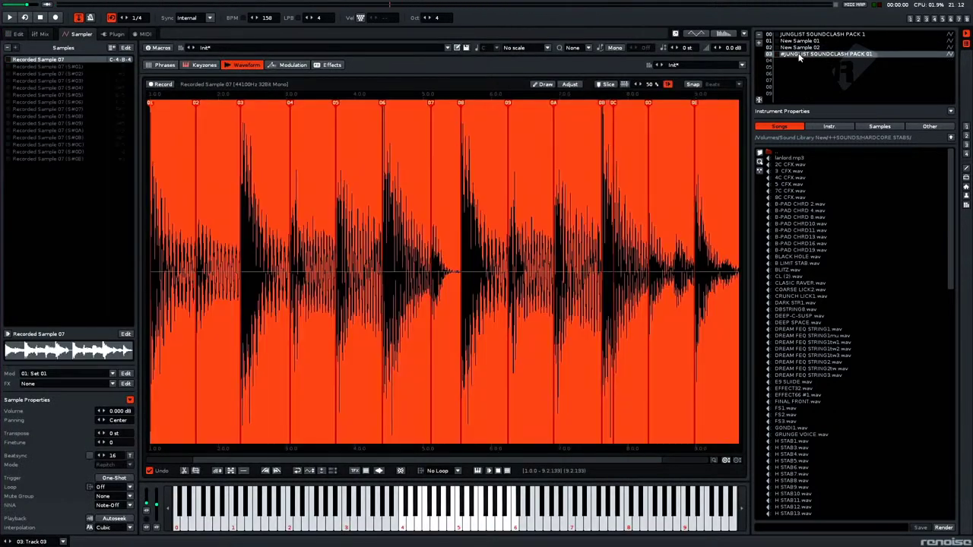
scroll(234, 264, "up", 10)
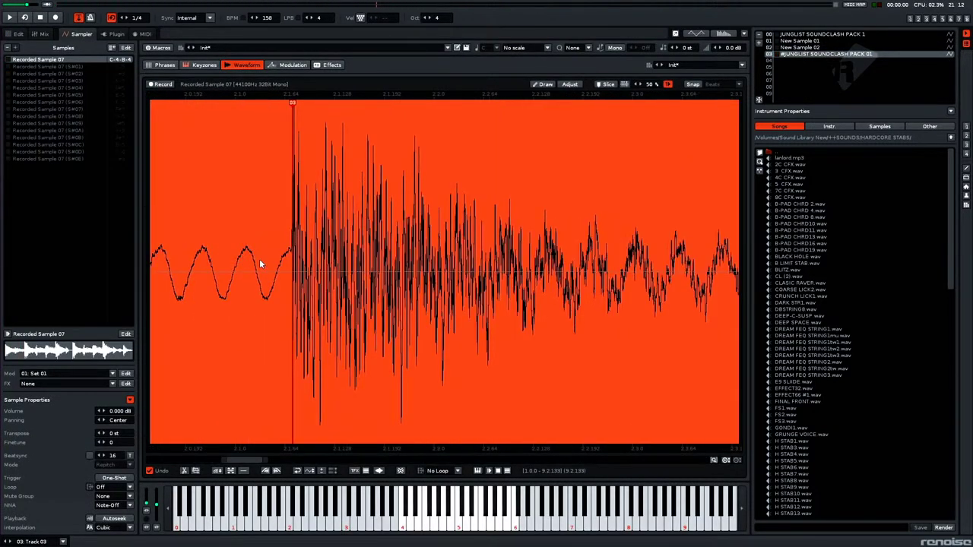
scroll(275, 257, "up", 3)
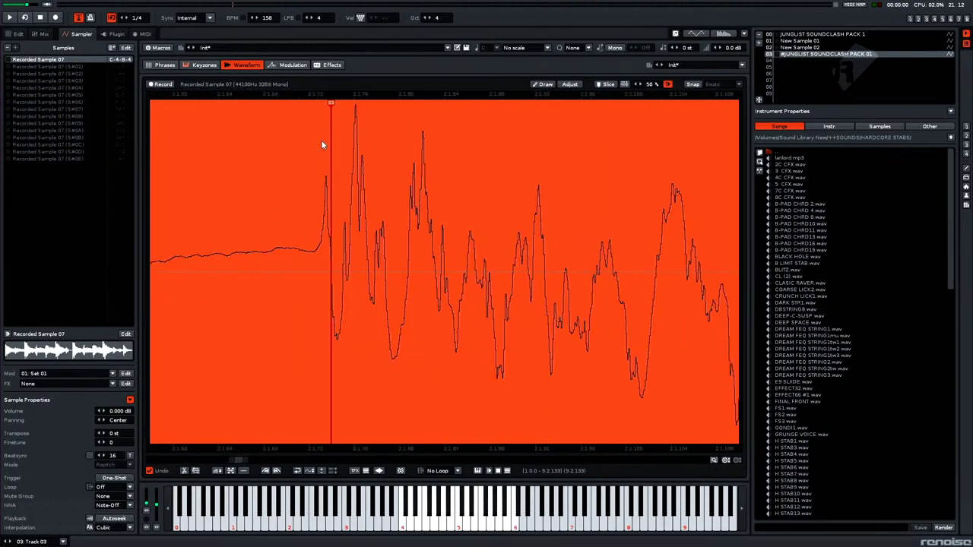
left_click_drag(326, 104, 191, 130)
scroll(337, 166, "down", 2)
scroll(268, 263, "down", 5)
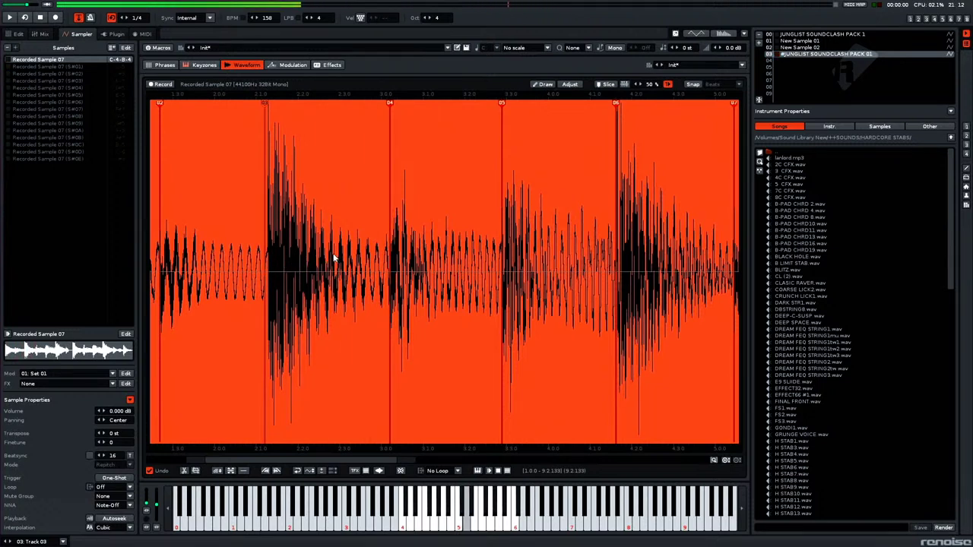
Step: Turn on snapping in the waveform editor and set it to 0 Crossing
left_click(695, 85)
left_click(739, 84)
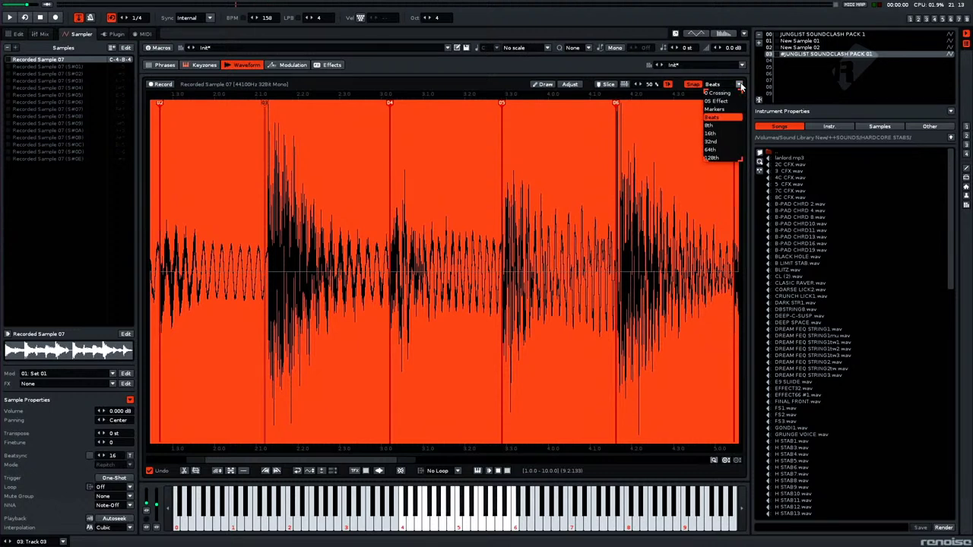
left_click(716, 93)
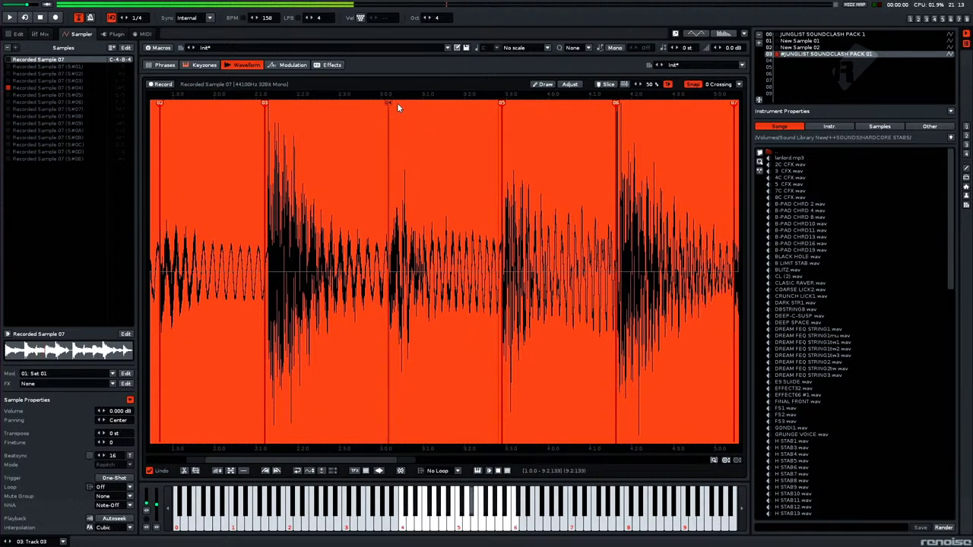
Step: Move slice markers 05, 0A and 0B slightly earlier, ahead of their drum hits
left_click_drag(501, 122, 495, 100)
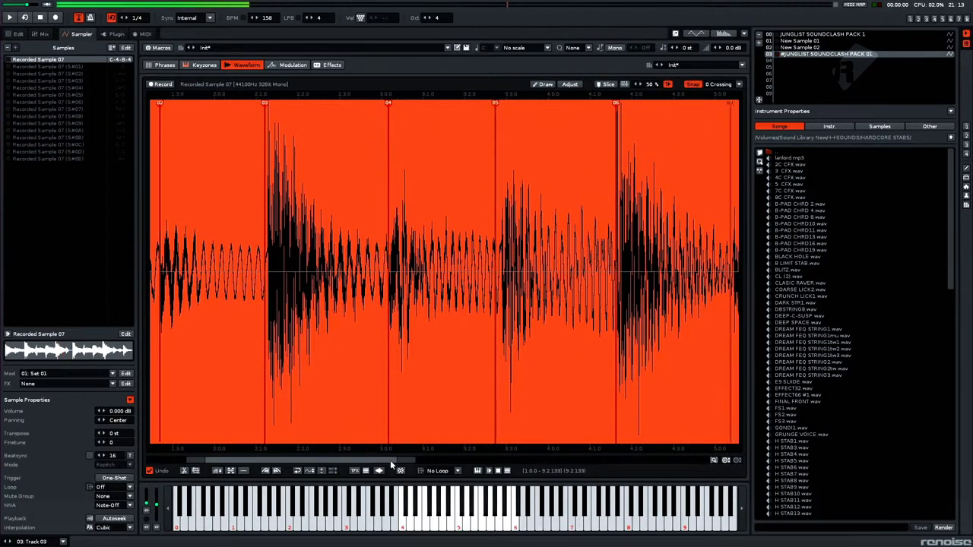
left_click_drag(346, 461, 473, 459)
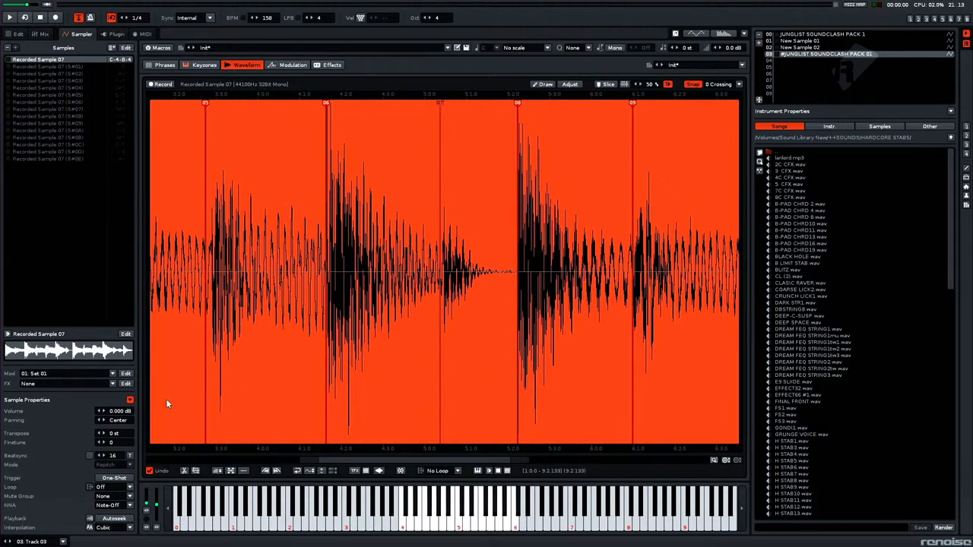
left_click_drag(435, 457, 567, 452)
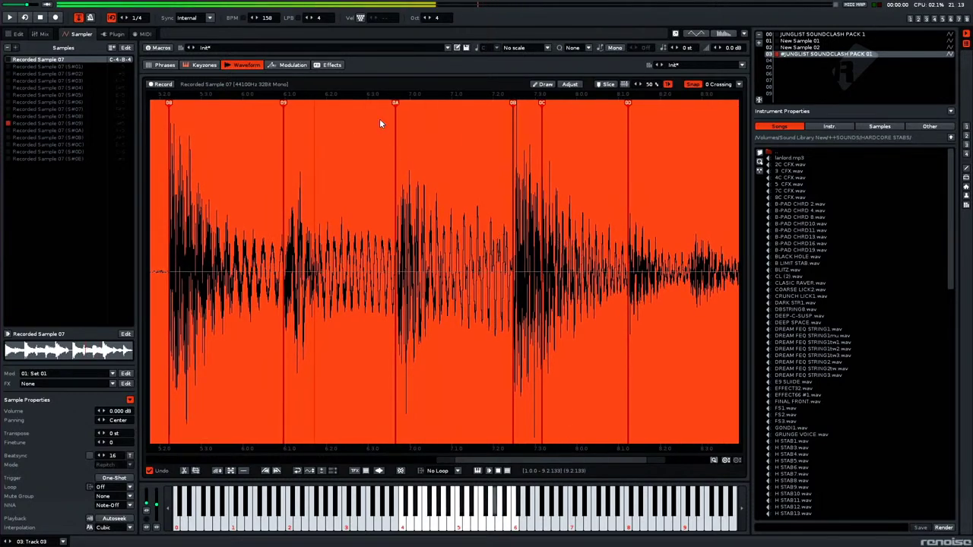
left_click(397, 104)
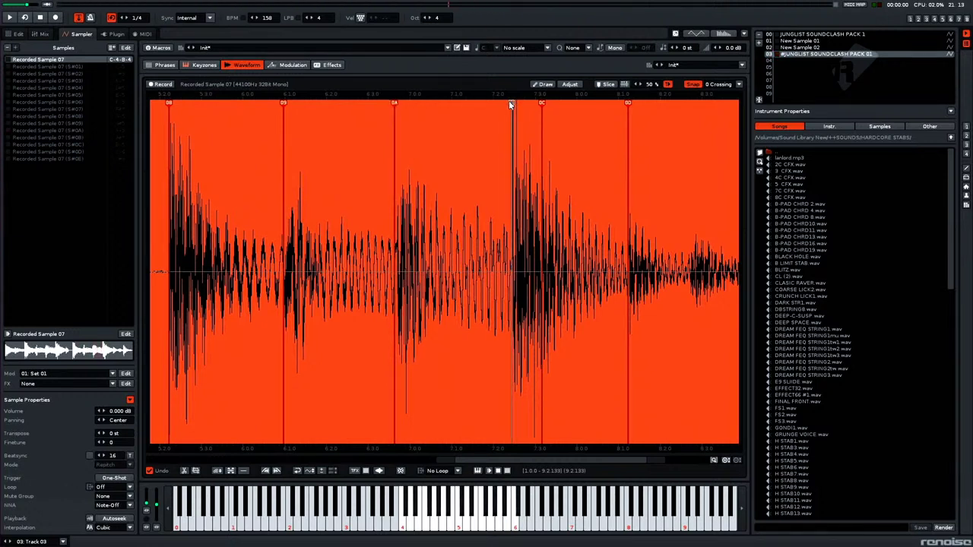
Step: Delete the surplus slice marker 0C and add a slice marker ahead of the small hit before the last loud one
right_click(543, 104)
left_click(564, 119)
key("y")
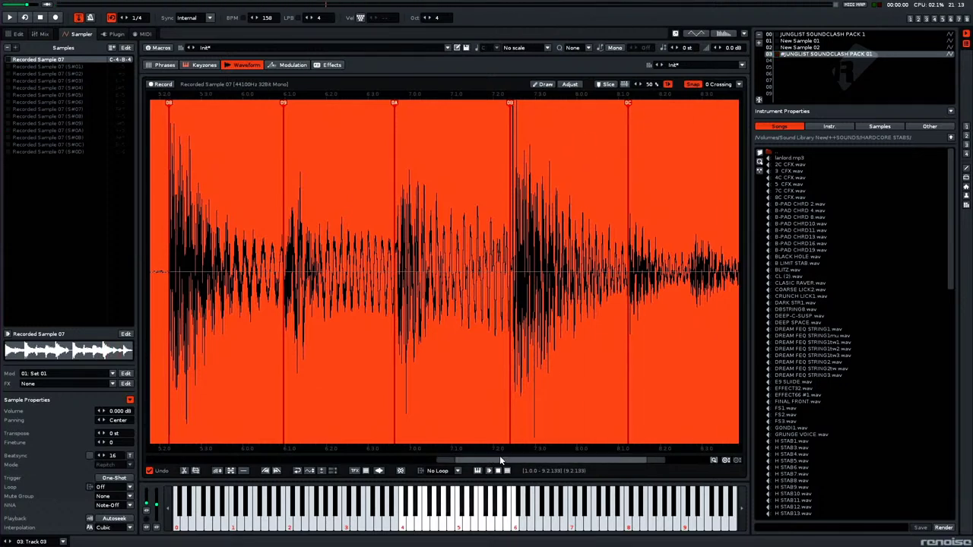
left_click(665, 462)
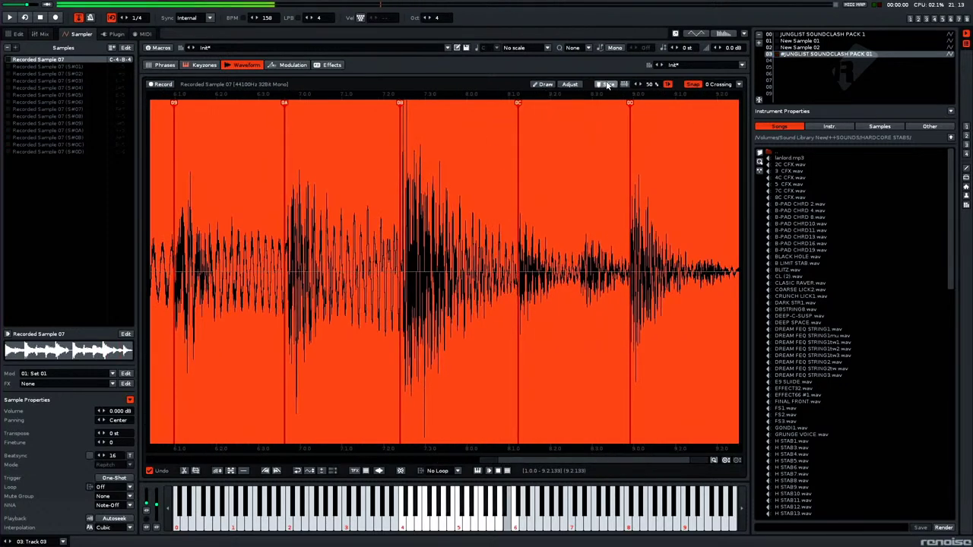
double_click(580, 261)
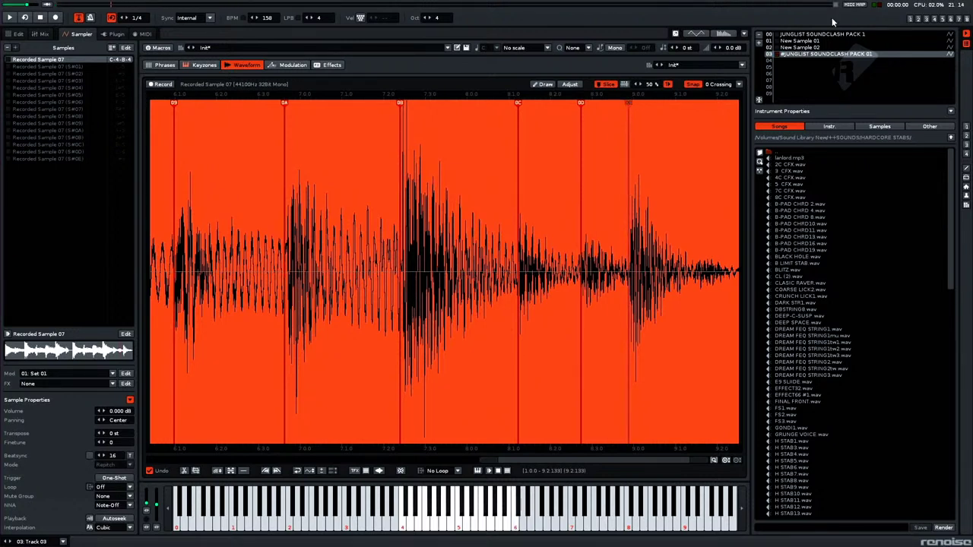
Step: In Track 03 of the pattern, enter instrument 03 notes C#5, D-5, D#5, E-5 and F-5 on rows 02, 04, 06, 08 and 0A, and play them
key("F2")
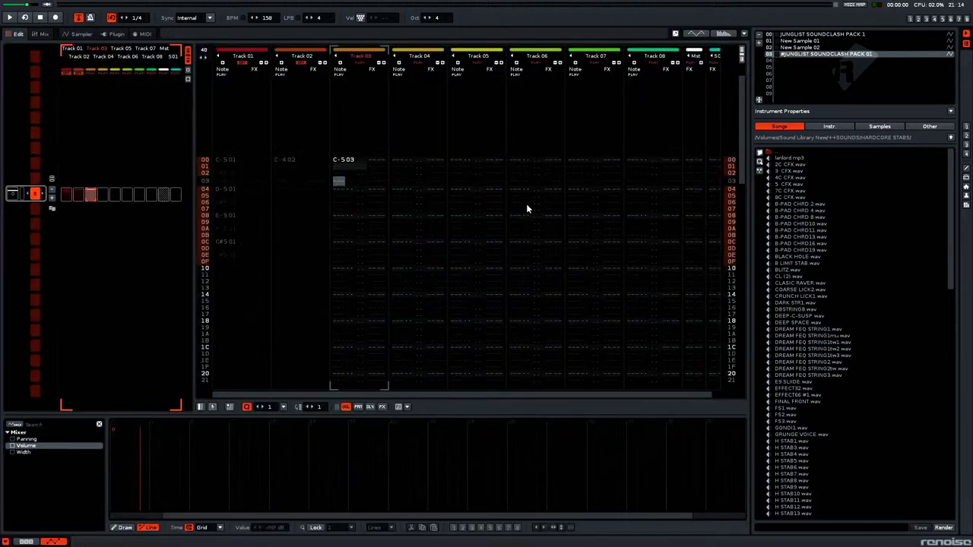
left_click(346, 179)
scroll(343, 173, "up", 3)
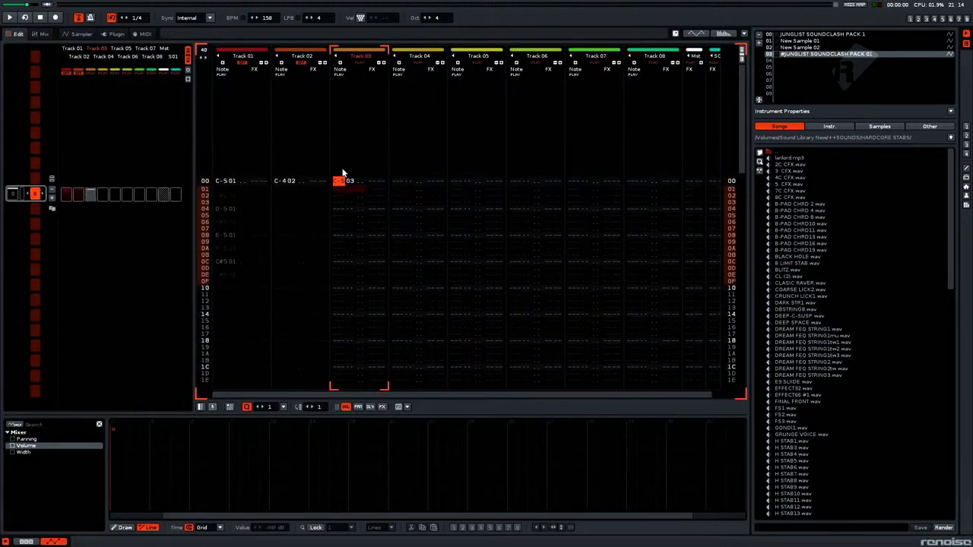
key("Escape")
scroll(343, 173, "down", 4)
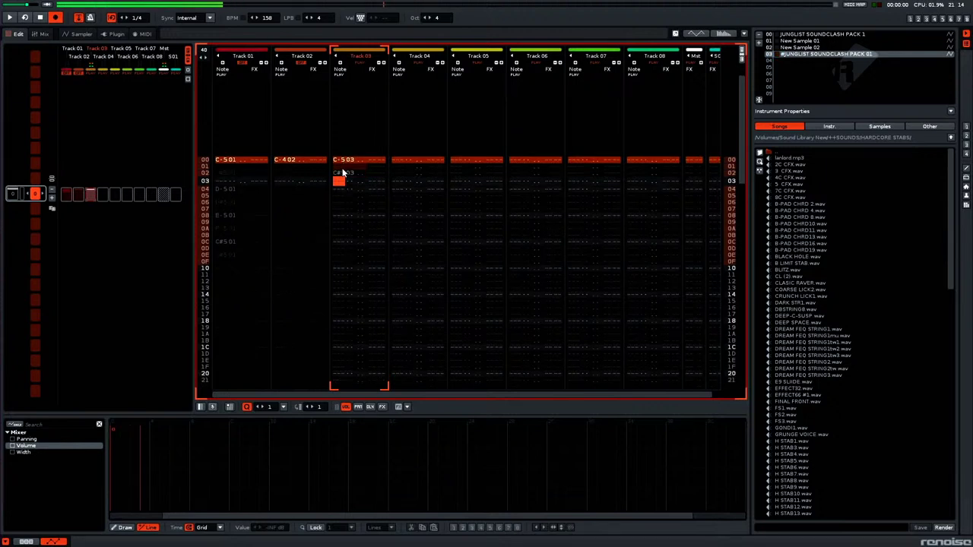
key("w")
scroll(343, 174, "down", 1)
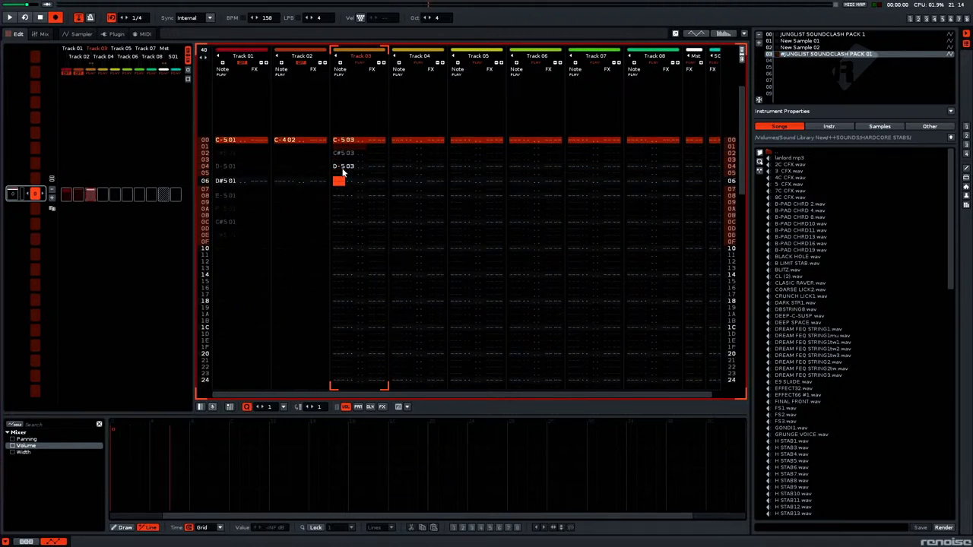
key("3")
scroll(343, 174, "down", 1)
key("e")
key("space")
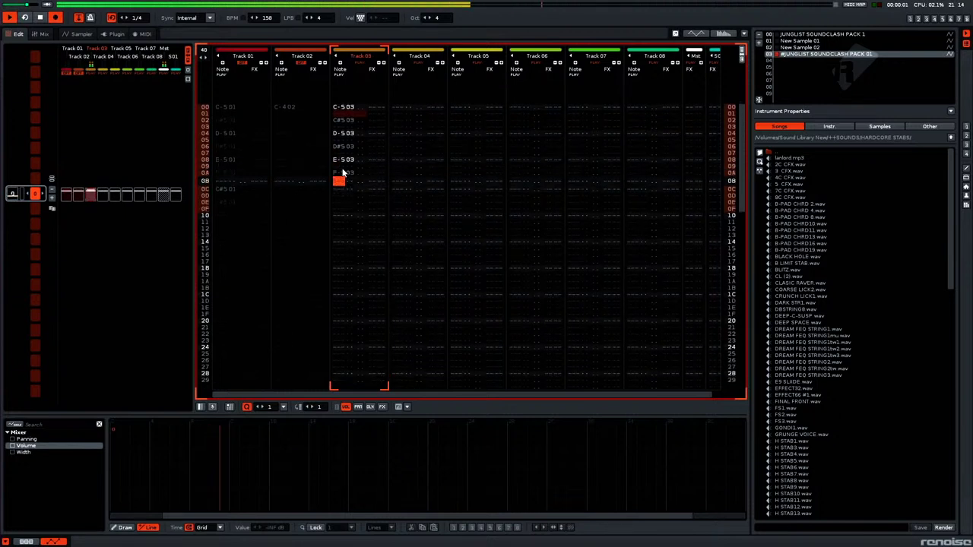
Step: Try a slice note on row 0C of Track 03 in place of the F-5 on row 0A
key("Up")
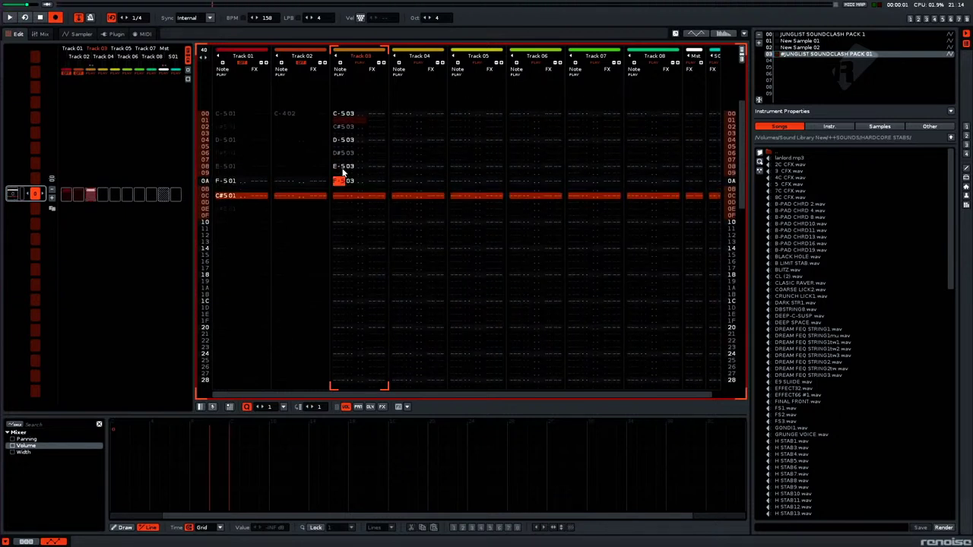
key("ctrl+z")
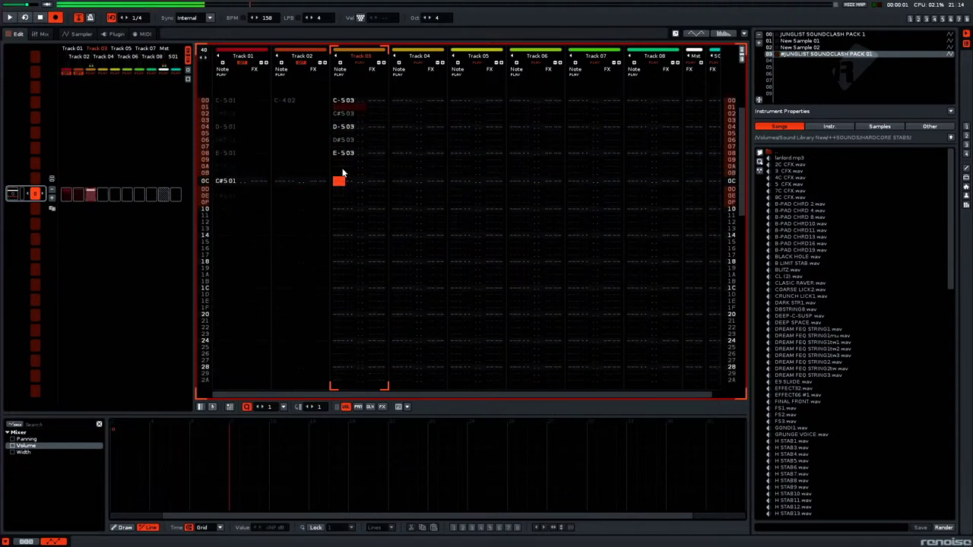
key("2")
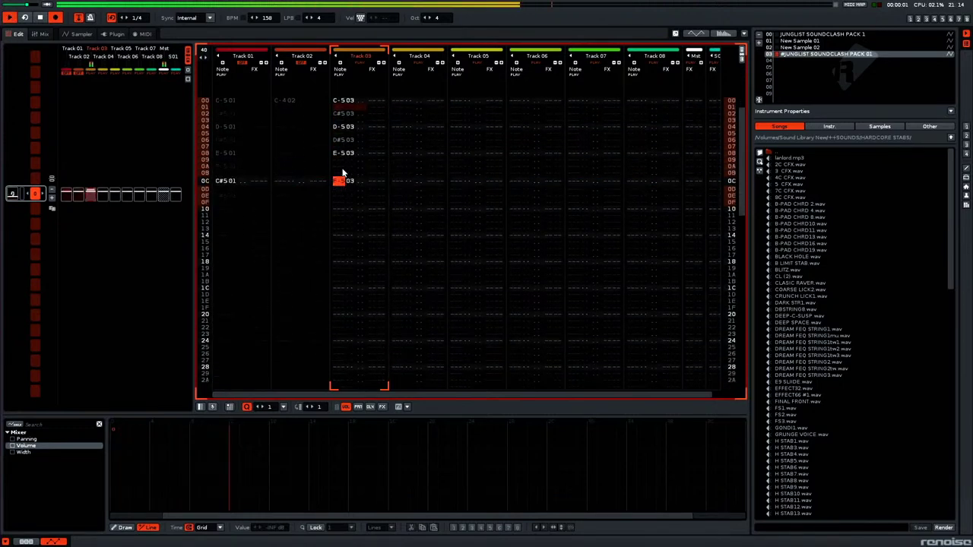
key("Up")
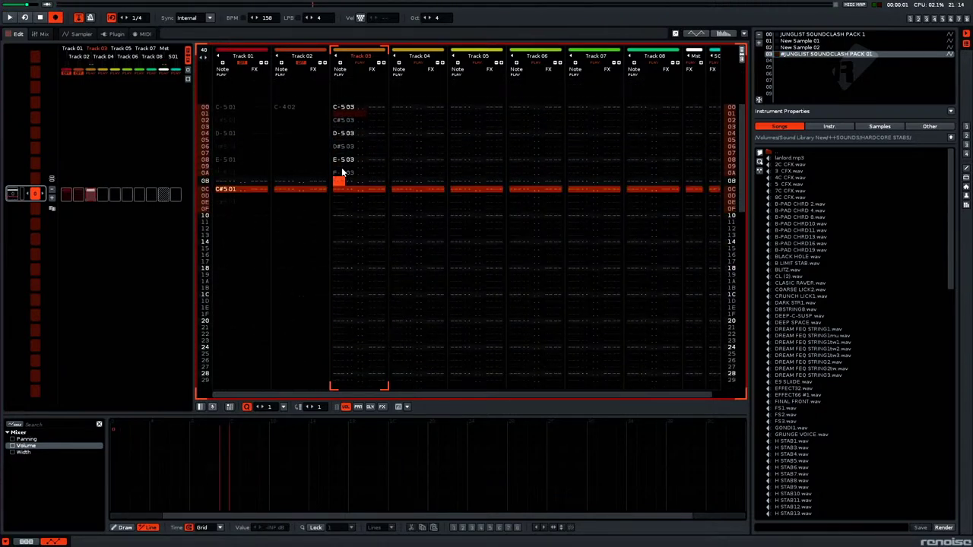
Step: Try F#5 and G-5 notes with instrument 03 on rows 0B and 0C of Track 03, and clear them
key("t")
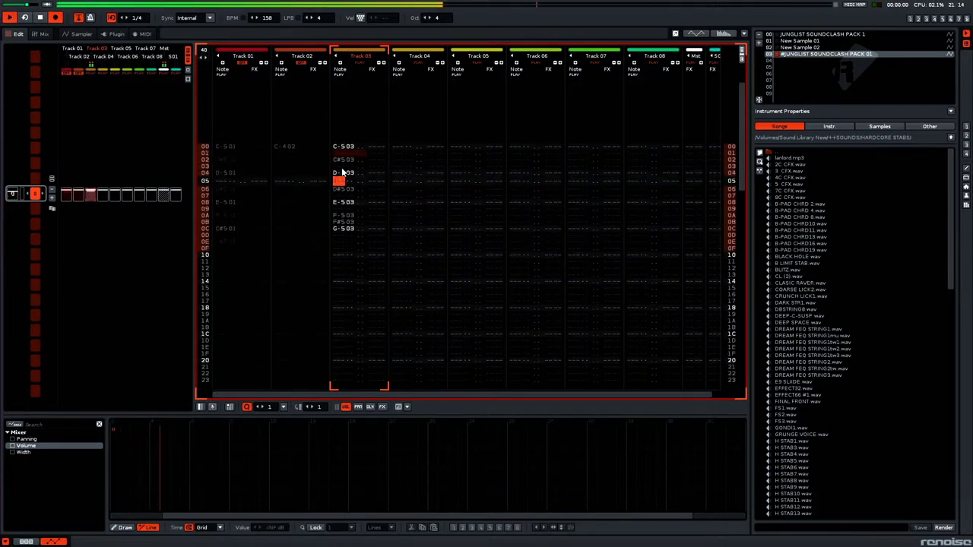
scroll(342, 173, "up", 4)
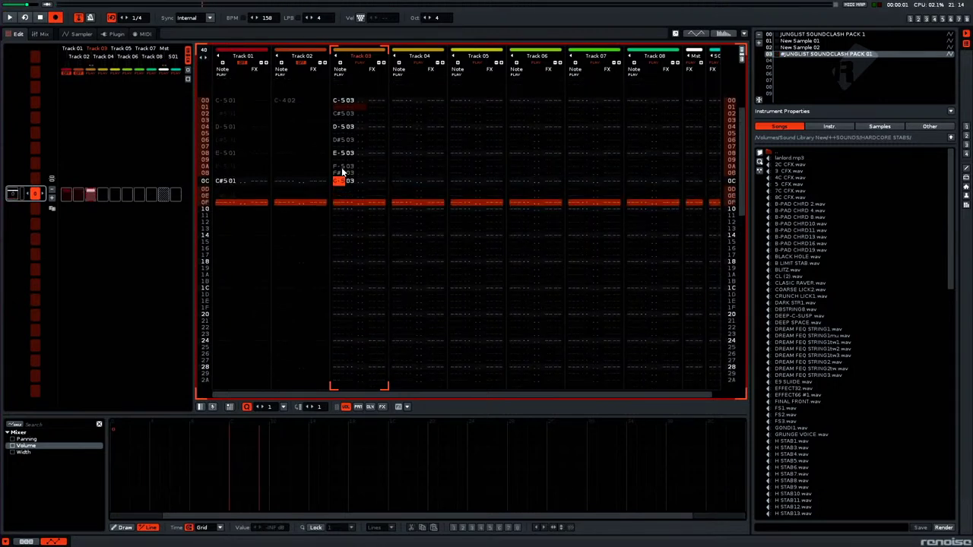
key("Delete")
key("Delete")
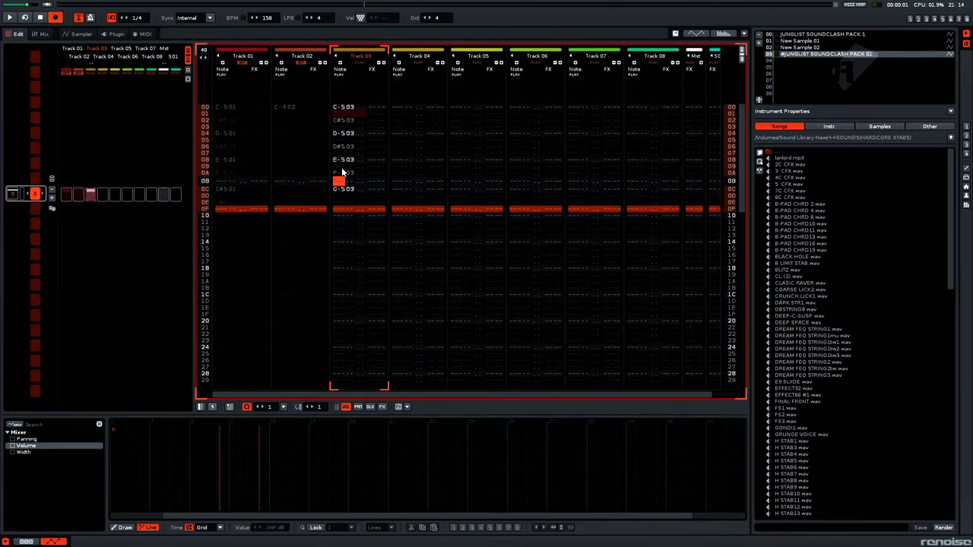
key("Escape")
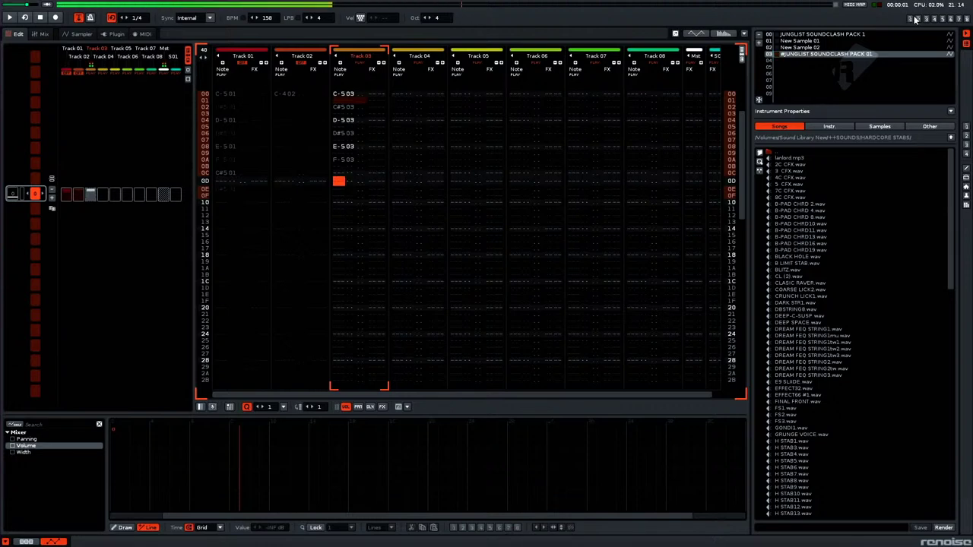
Step: Reopen the waveform of instrument 03 and add a slice marker ahead of the quiet hit at the end of the break
double_click(798, 57)
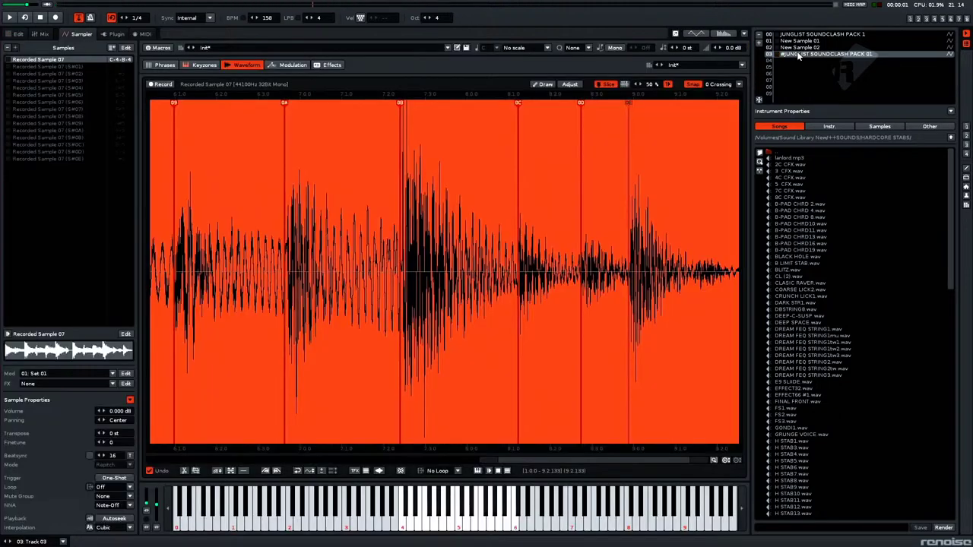
double_click(692, 260)
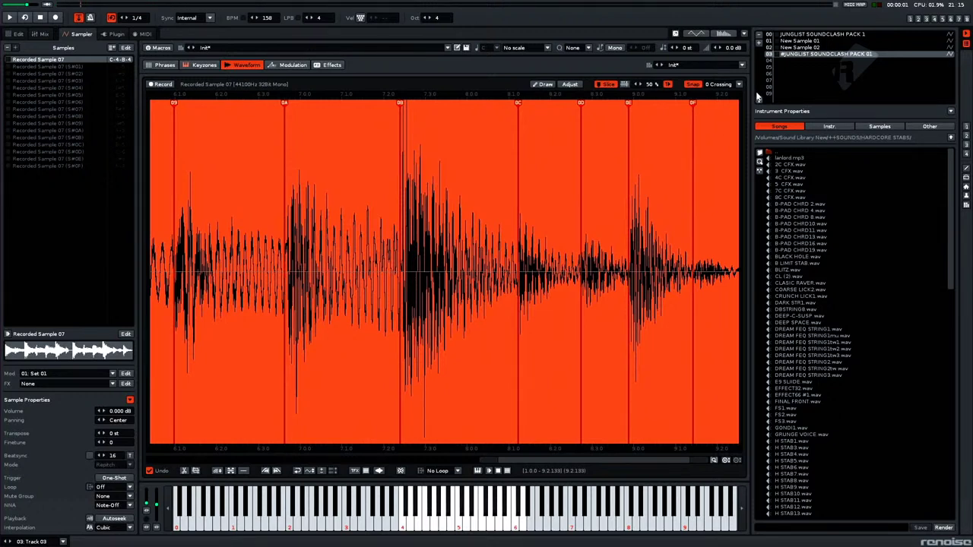
left_click(910, 21)
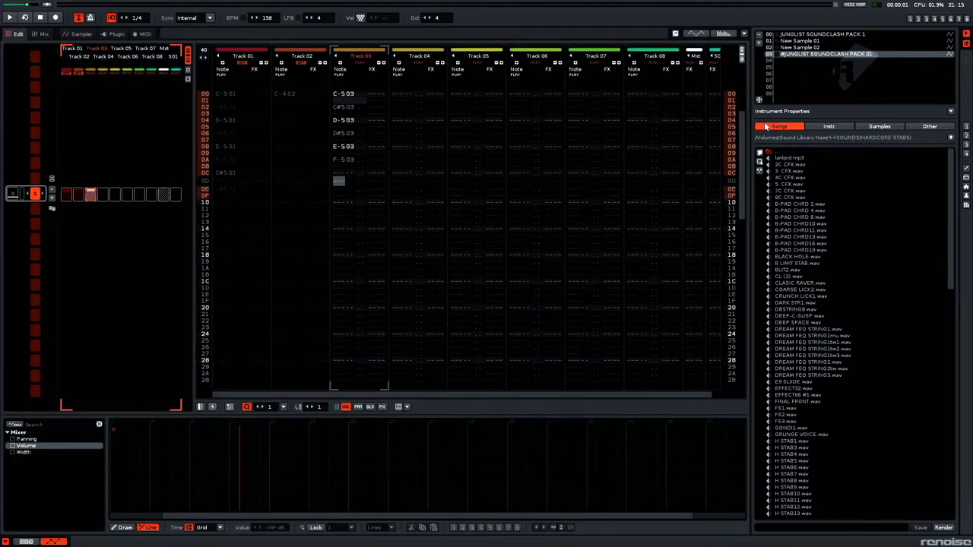
Step: Select slice S#0C of the break in instrument 03 and set its loop mode to PingPong
double_click(808, 57)
key("q")
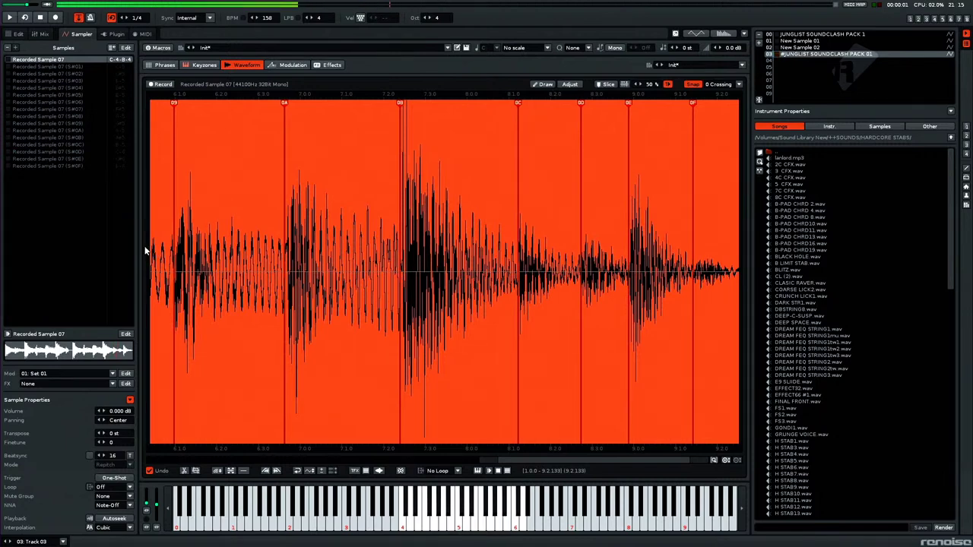
left_click(32, 145)
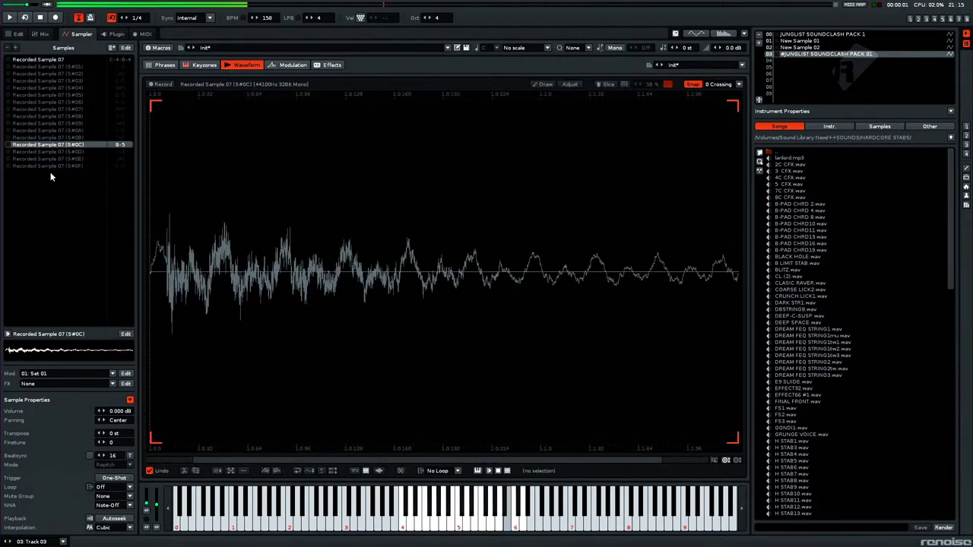
left_click(443, 463)
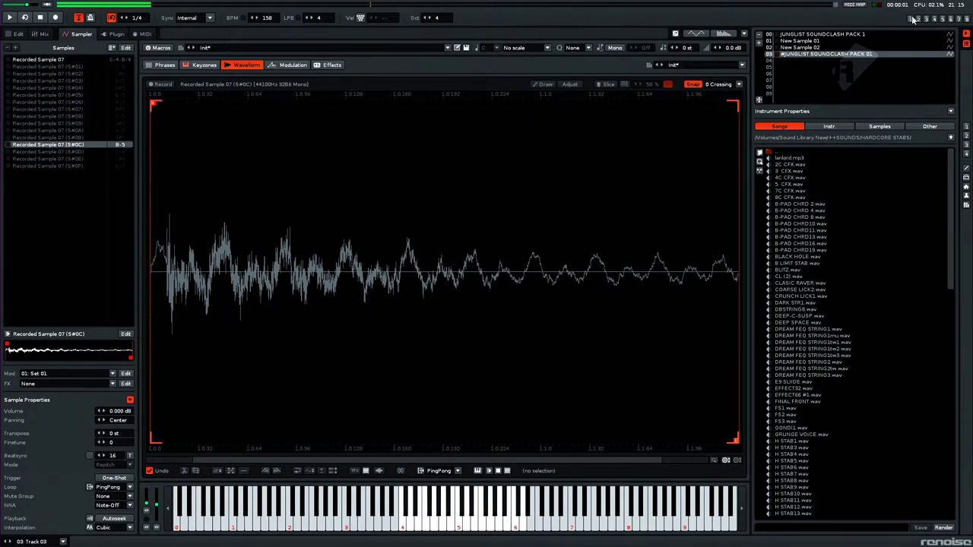
Step: Return to the pattern and enter B-5 notes with instrument 03 on rows 0B and 0C of Track 03
key("F2")
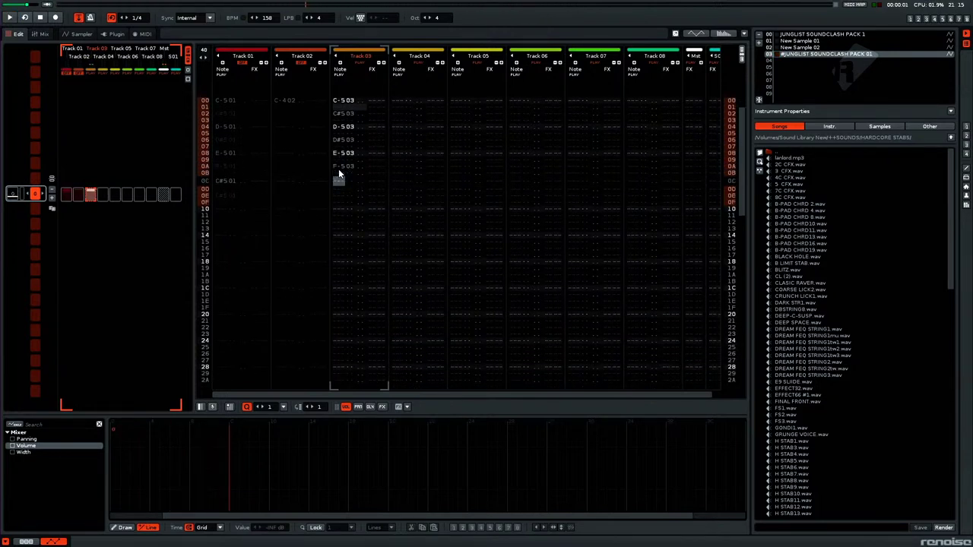
left_click(340, 173)
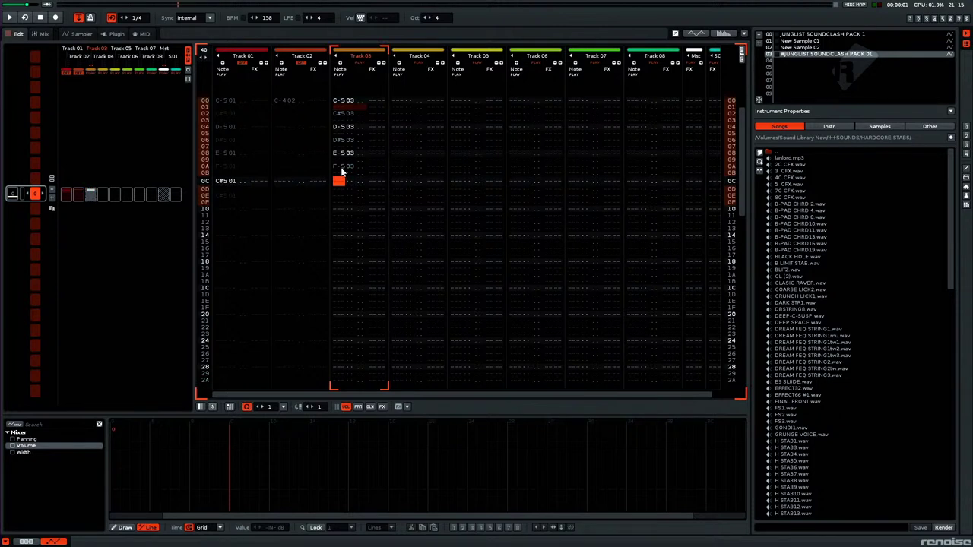
key("Up")
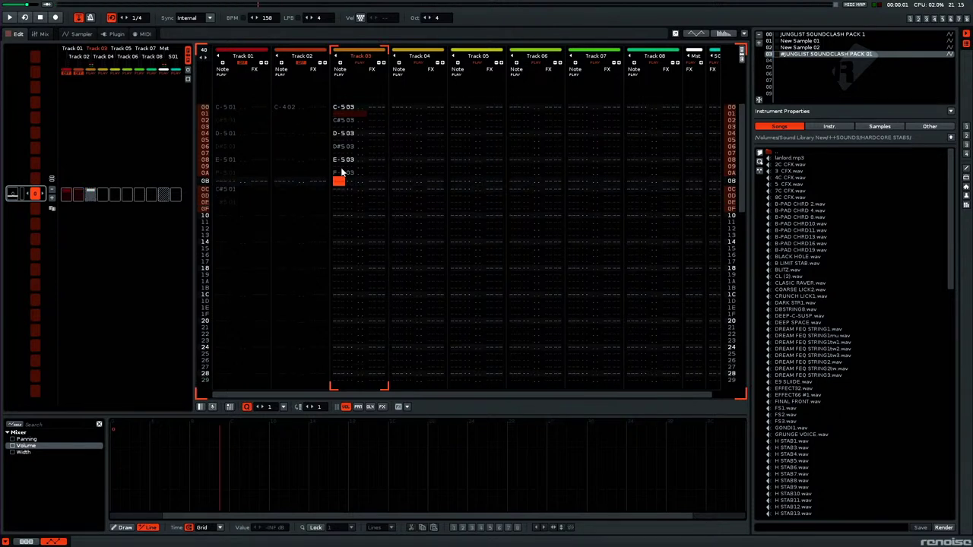
key("Escape")
key("u")
key("u")
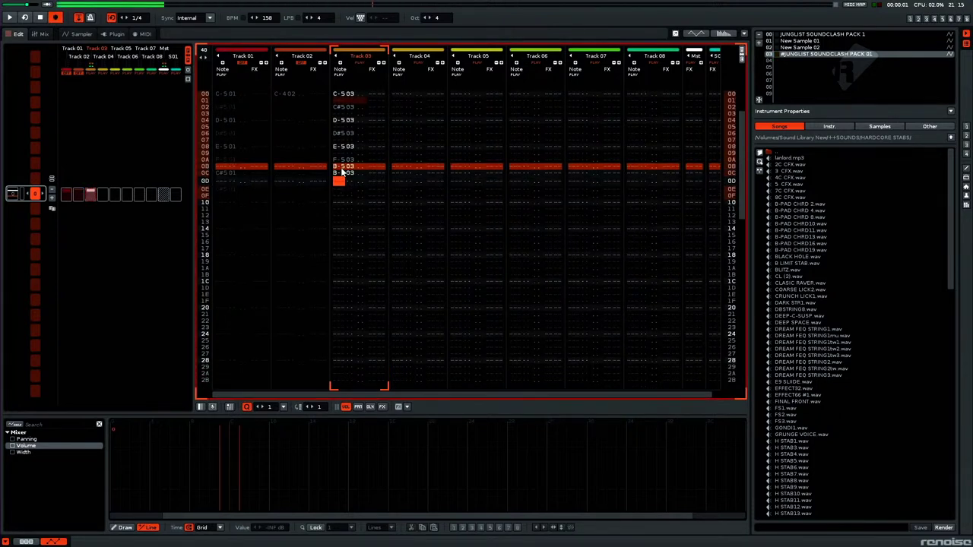
Step: Replace the note on row 0B of Track 03 with C-6, keep B-5 on row 0C after trying C-6 there, and play the pattern
scroll(341, 173, "up", 2)
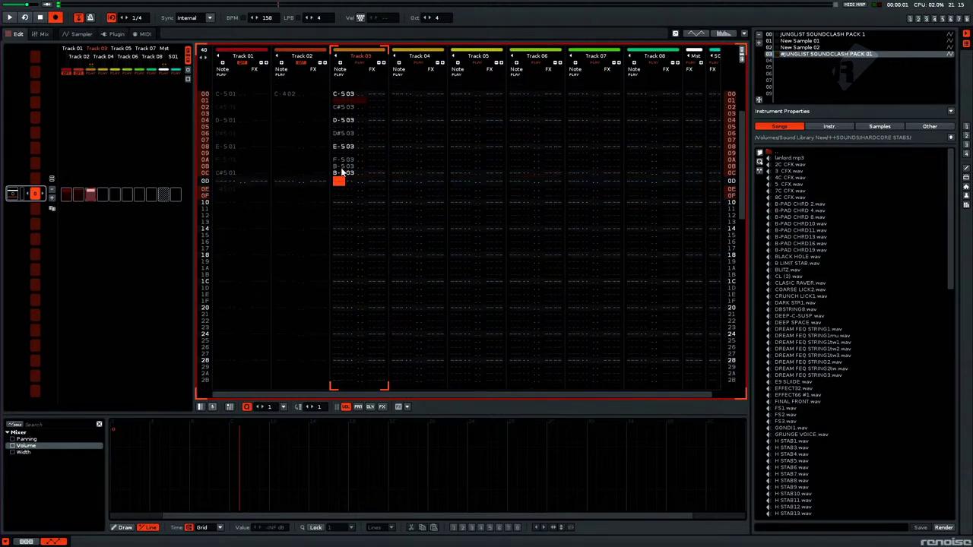
key("q")
key("q")
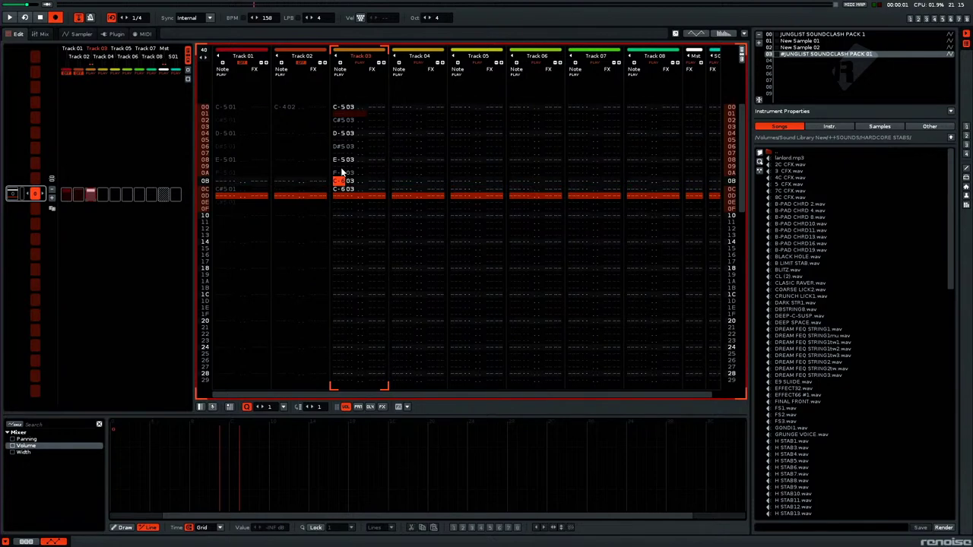
key("u")
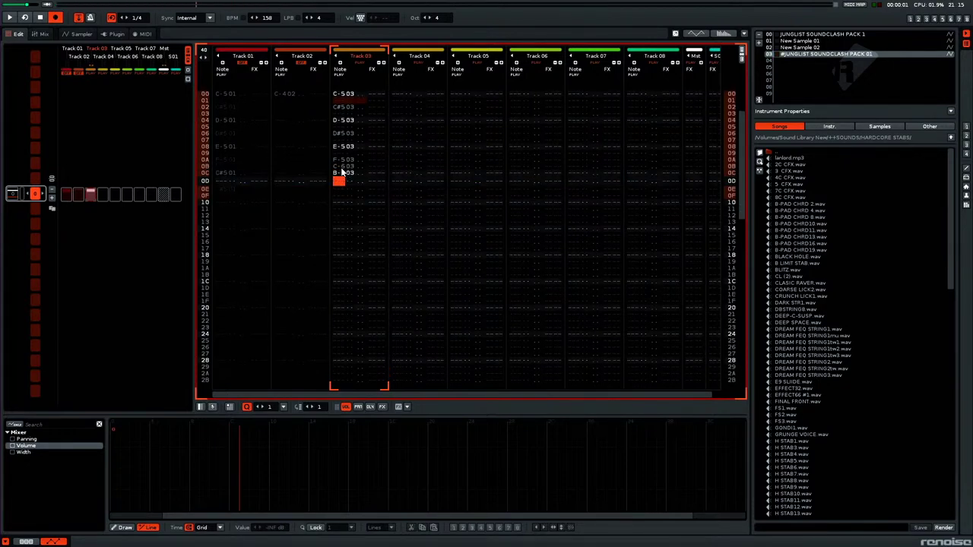
key("space")
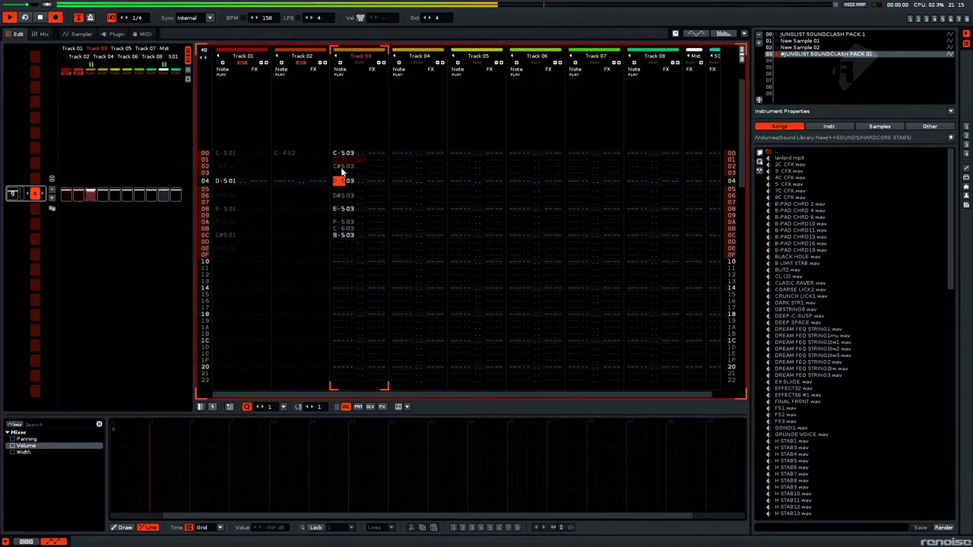
key("space")
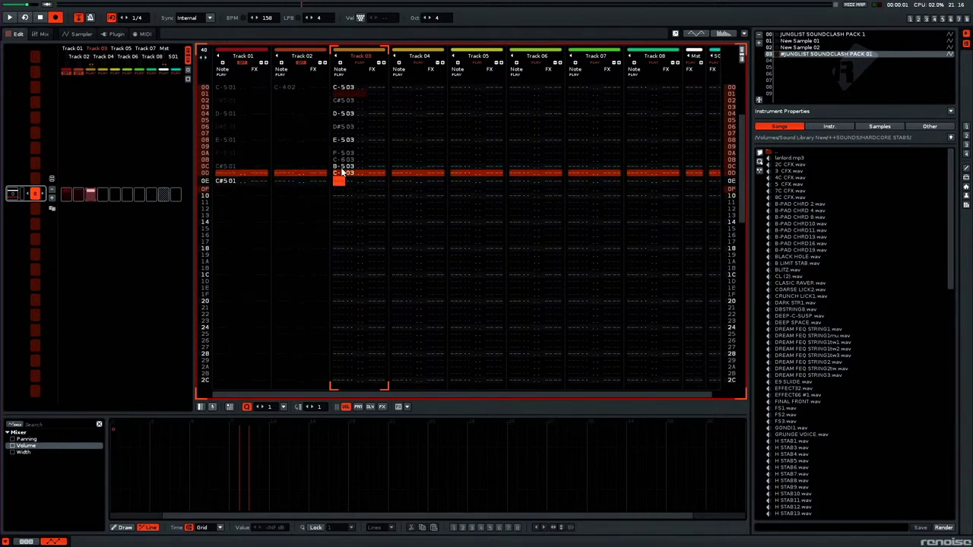
Step: Enter B-5 on row 0E and C-6 on row 0F of Track 03 with instrument 03, and play the pattern
scroll(341, 171, "up", 13)
scroll(342, 171, "up", 3)
scroll(342, 172, "down", 7)
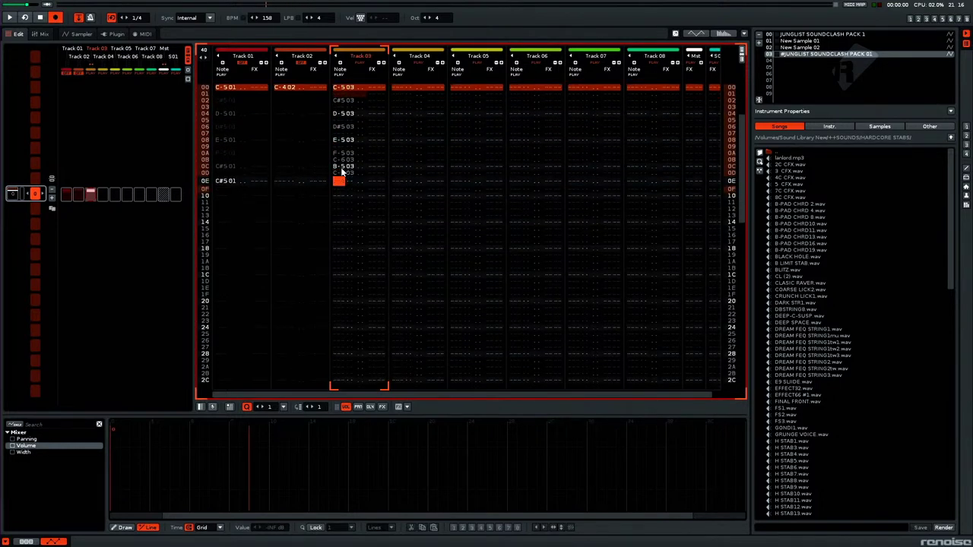
key("space")
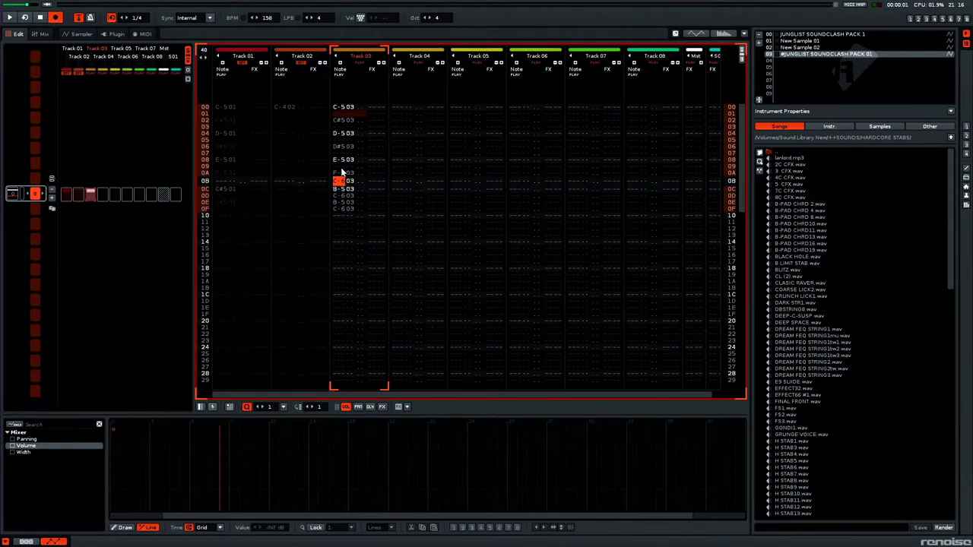
key("space")
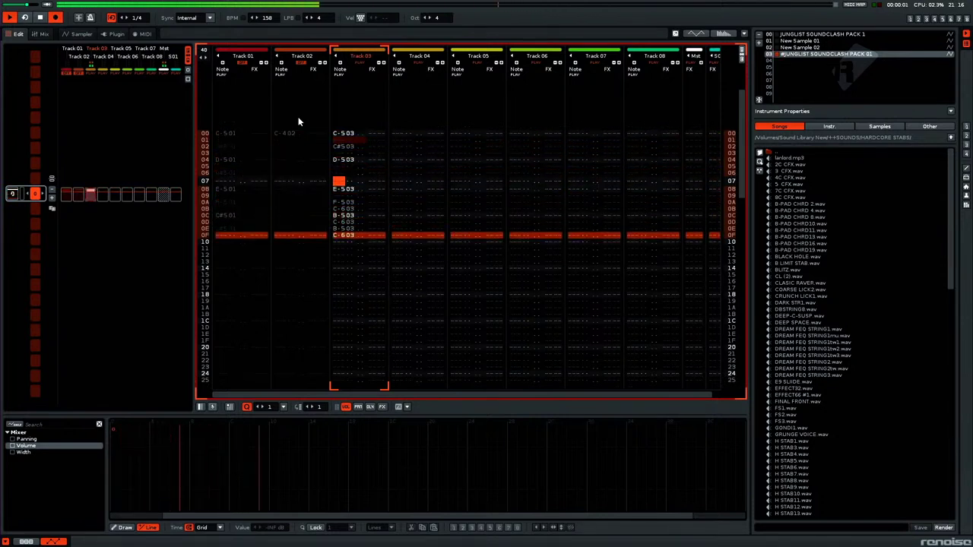
Step: Undo the removal of the D#5 note on row 06 of Track 03 and play the pattern
key("ctrl+z")
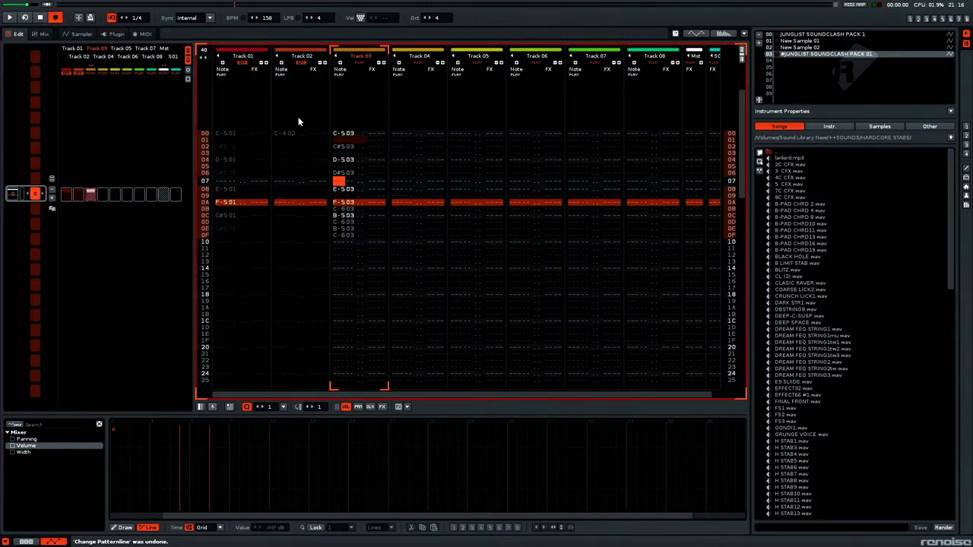
key("ctrl+z")
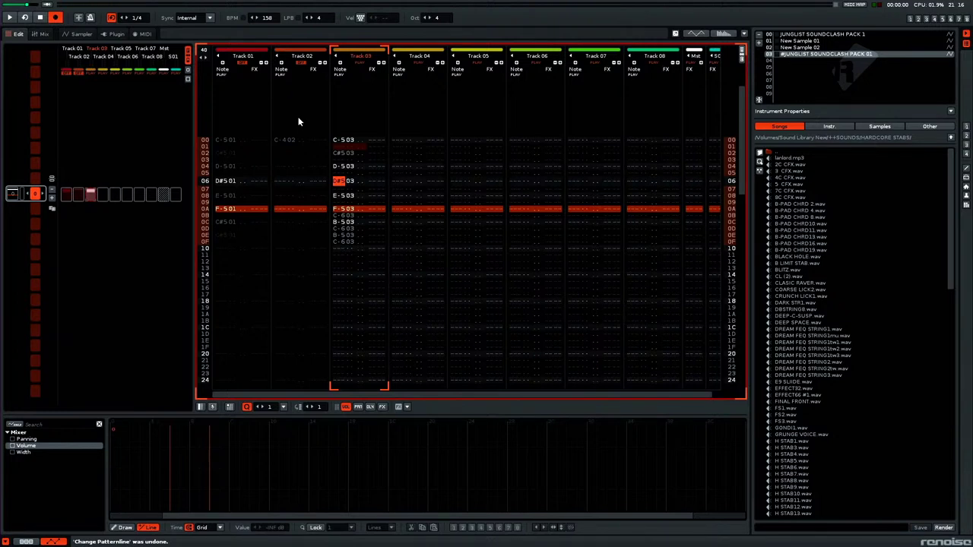
key("ctrl+y")
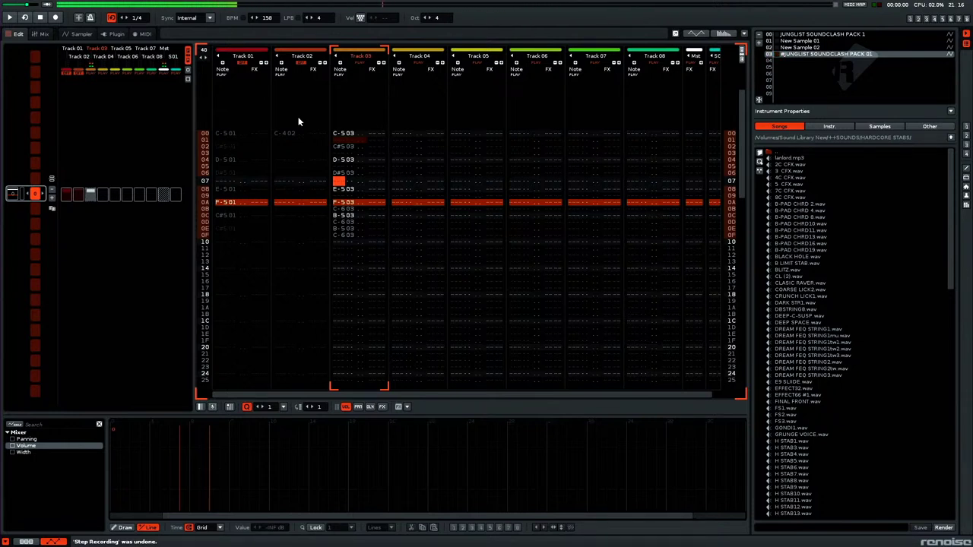
key("space")
key("Down")
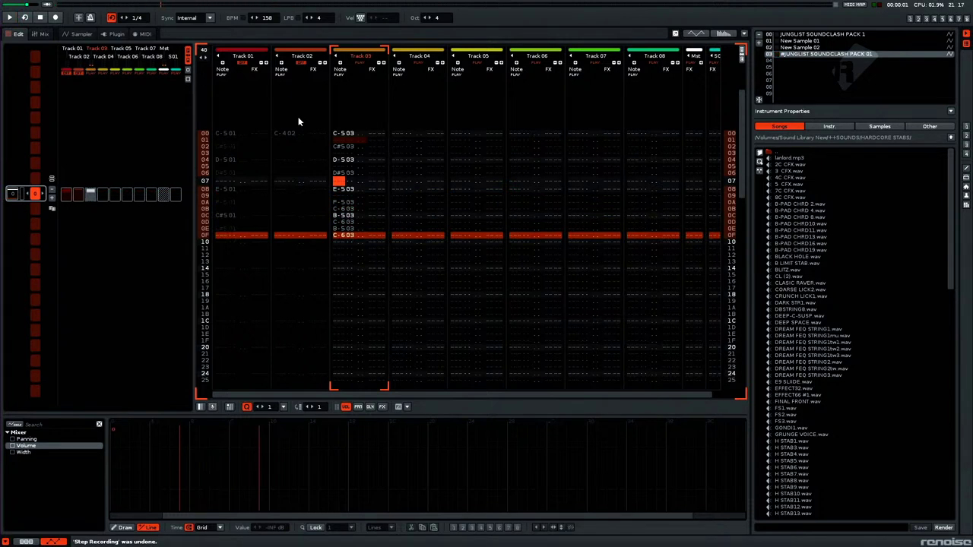
Step: Move the notes on rows 0C to 0F from Track 03 to Track 04 and play the pattern
key("space")
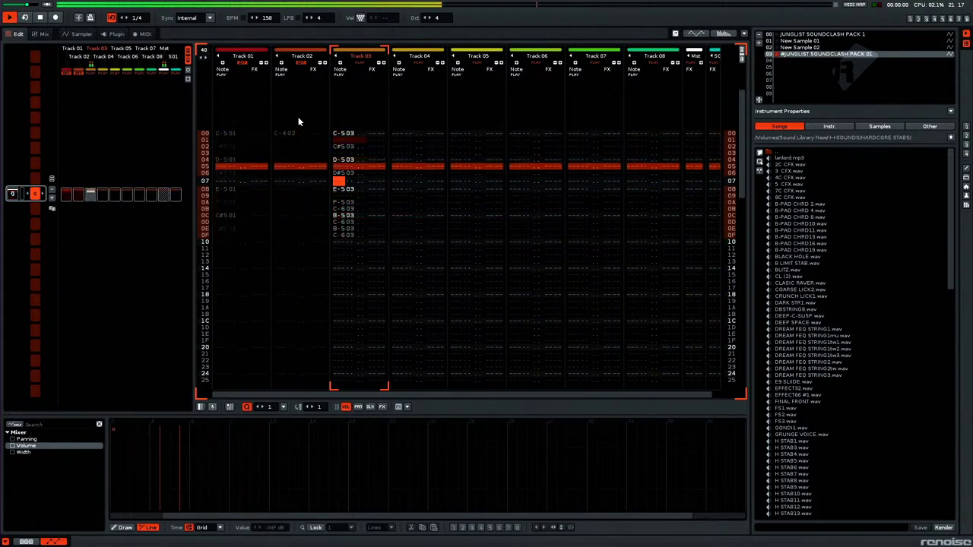
key("space")
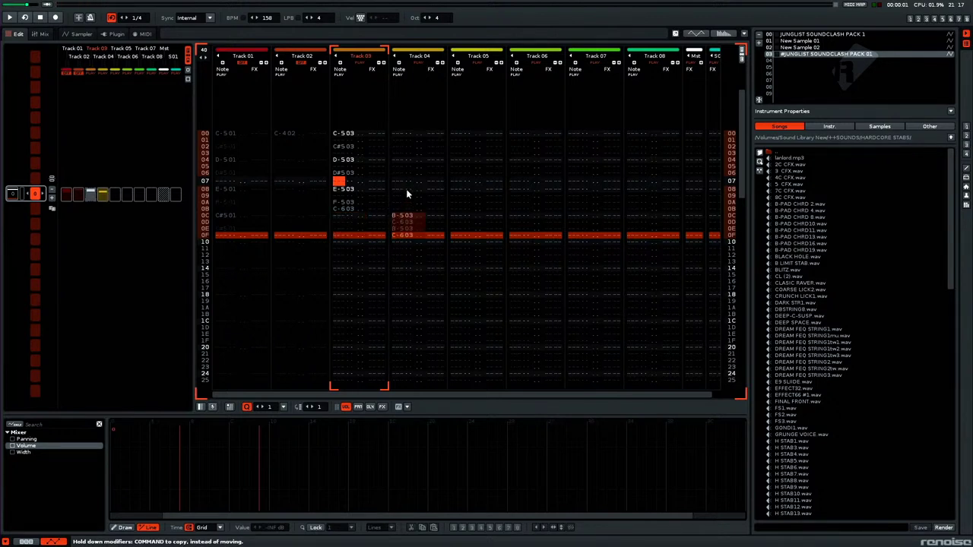
key("space")
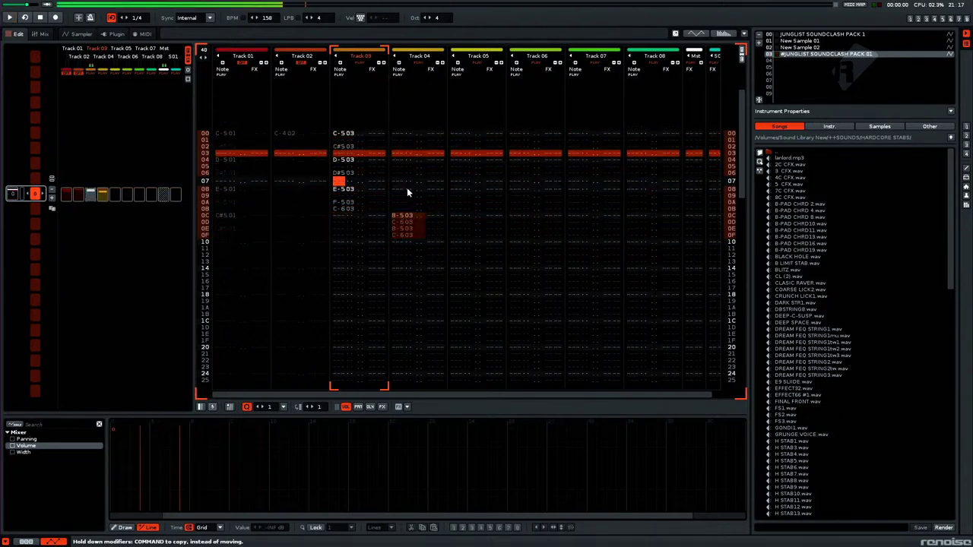
Step: Show the effects of Track 04, filter the effect list by "fab" and add FF Pro-Q 2 to the track
left_click(34, 543)
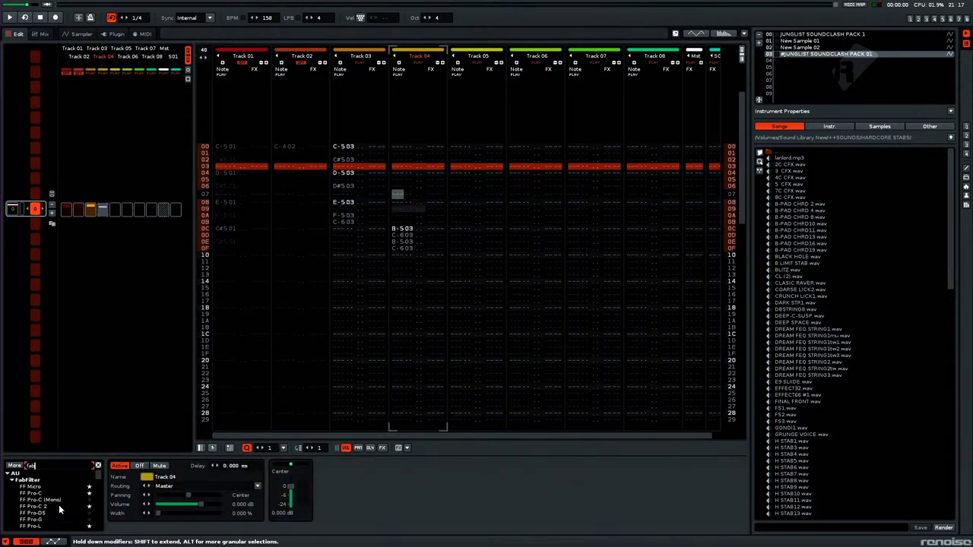
scroll(59, 505, "down", 1)
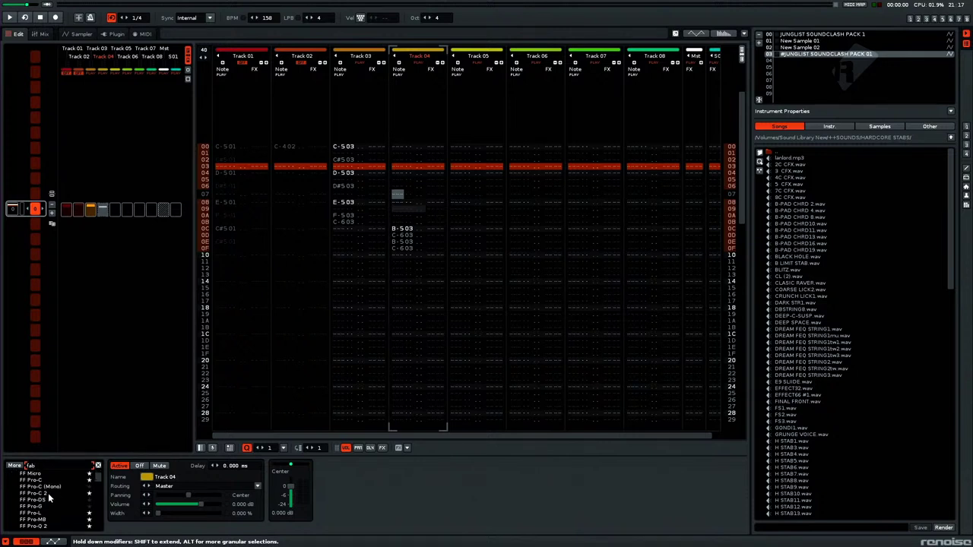
scroll(49, 493, "down", 1)
double_click(63, 514)
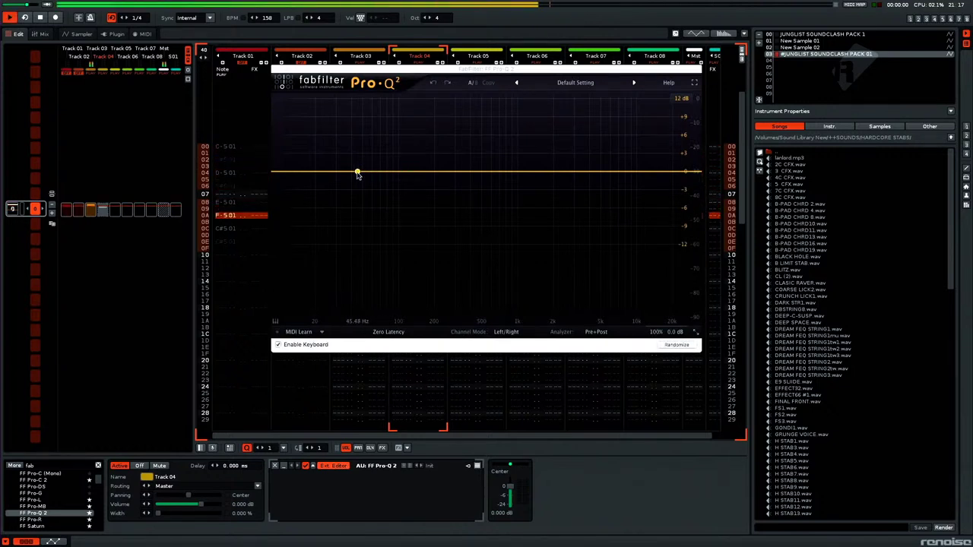
Step: Add a Low Cut band in the Track 04 EQ at about 190 Hz, raise its frequency further during playback, and close the EQ
left_click(357, 174)
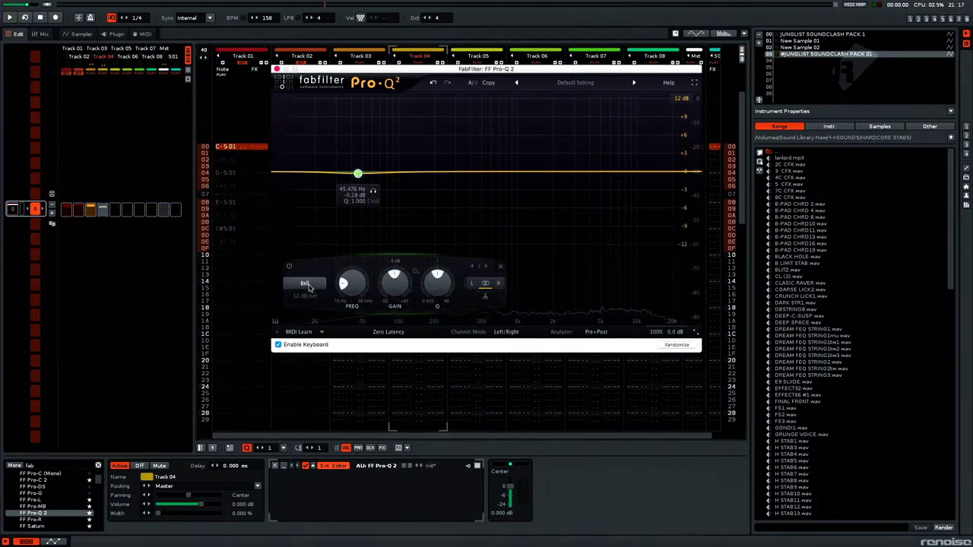
left_click(305, 284)
left_click(308, 315)
left_click_drag(358, 166, 432, 166)
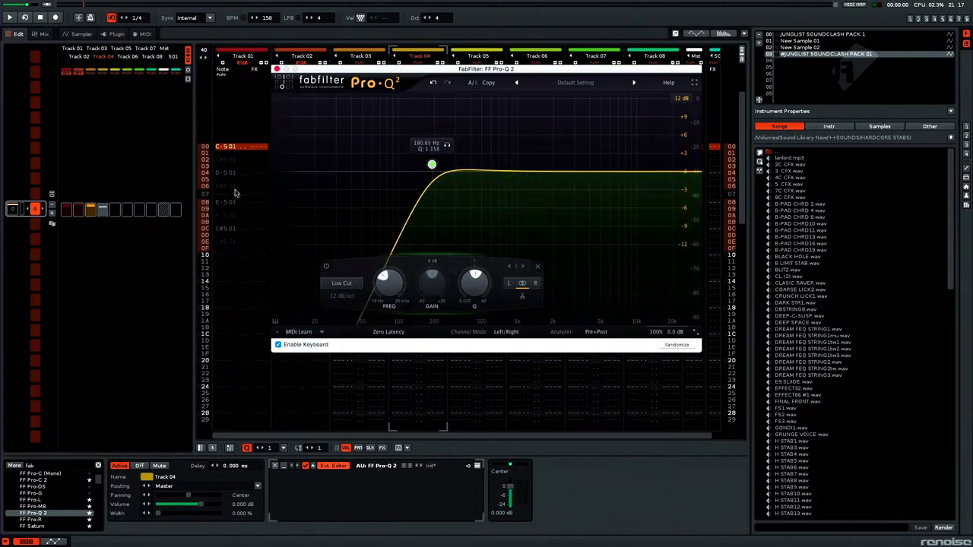
key("space")
left_click_drag(431, 164, 455, 166)
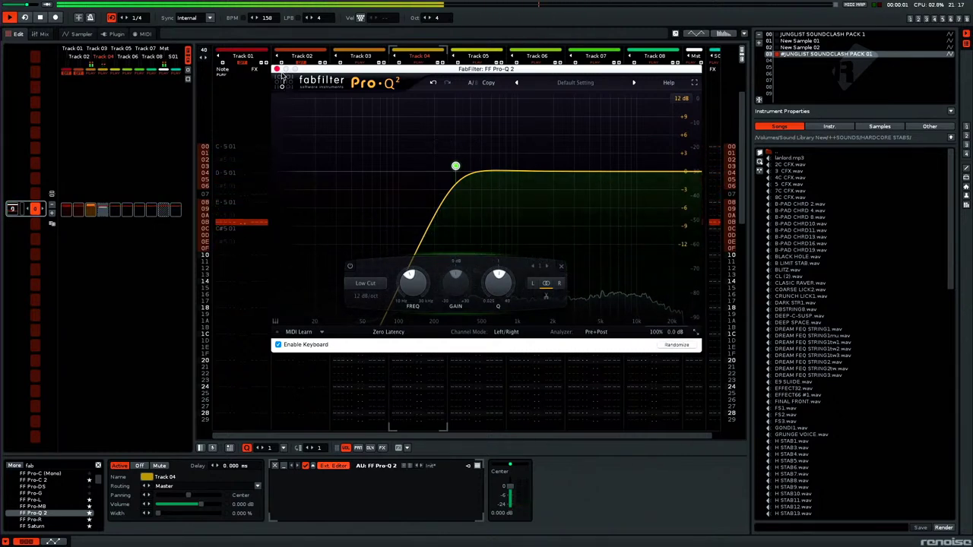
left_click(276, 69)
Step: Move the C#5 note on row 02 and the D#5 note on row 06 from Track 03 to Track 04
left_click_drag(342, 157, 393, 160)
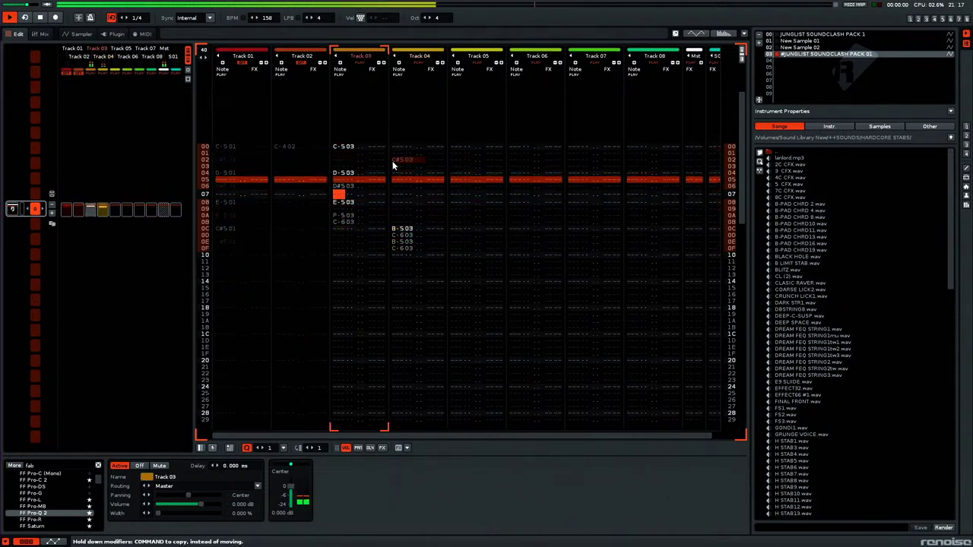
left_click(340, 189)
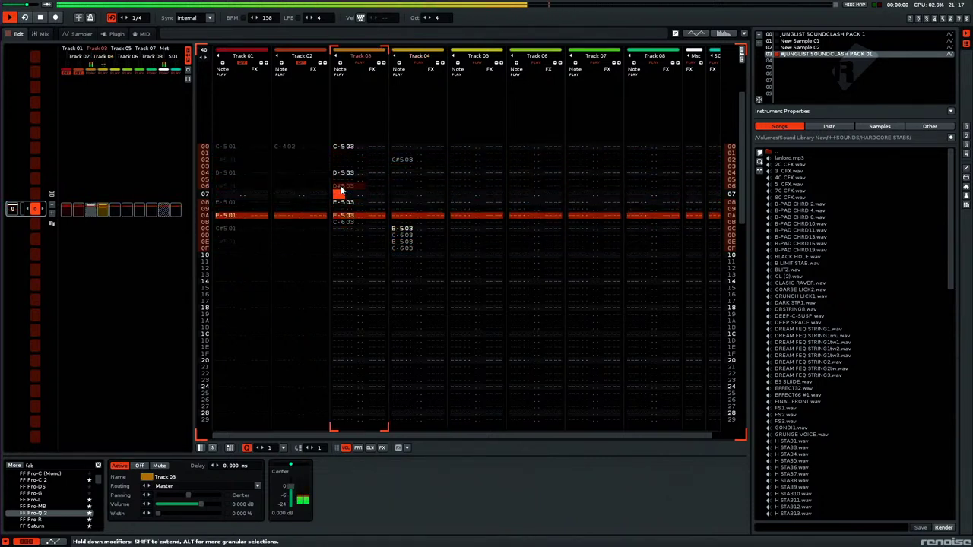
left_click_drag(341, 195, 392, 196)
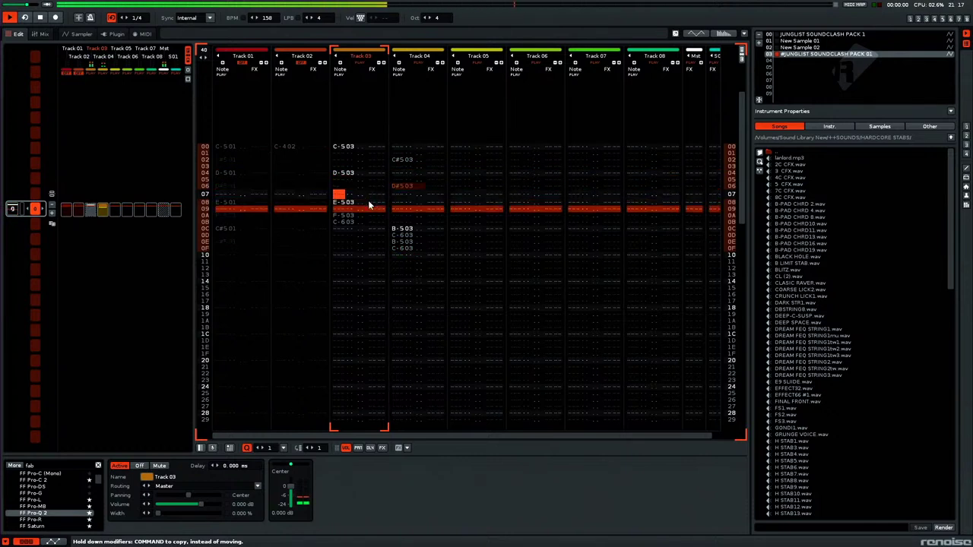
Step: Move the C-6 note on row 0B from Track 03 to Track 04 and play the pattern
left_click(345, 216)
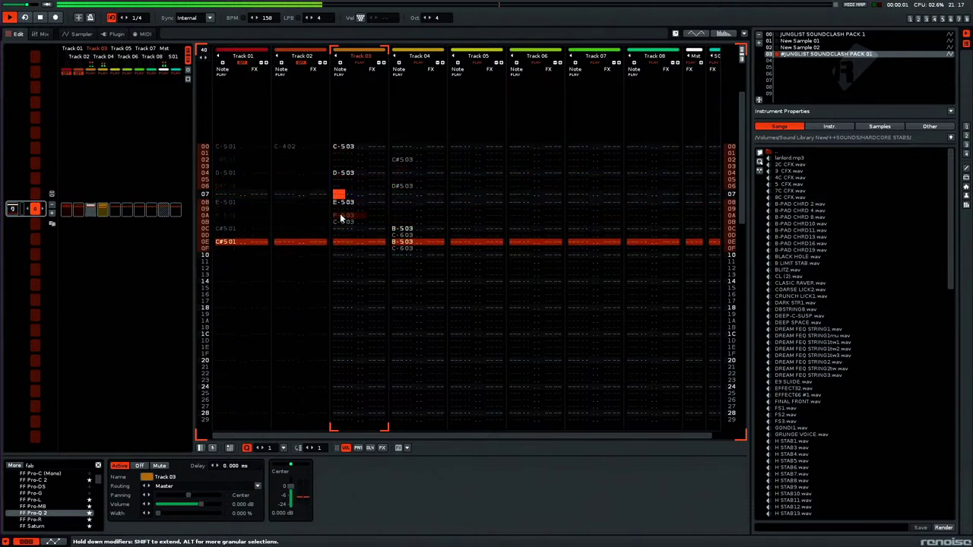
left_click_drag(340, 222, 396, 211)
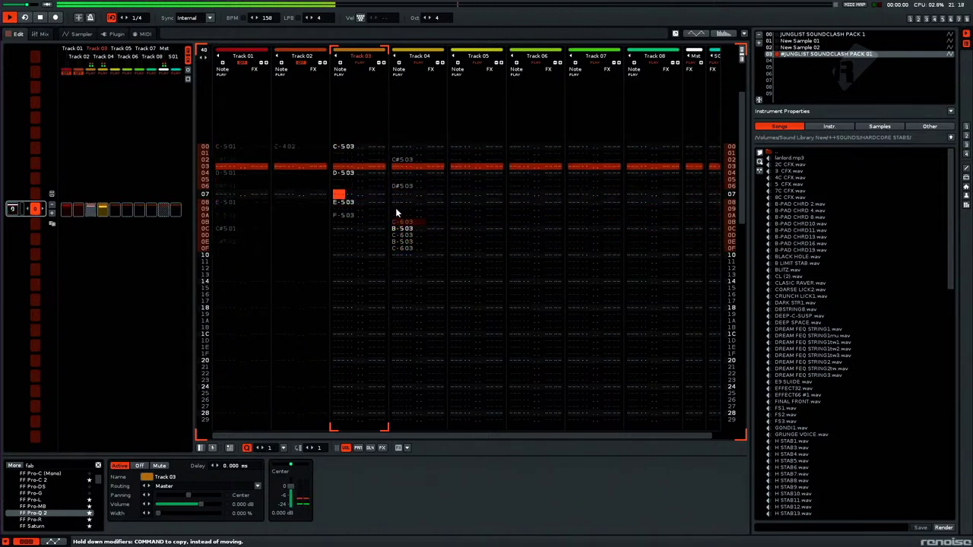
left_click(400, 160)
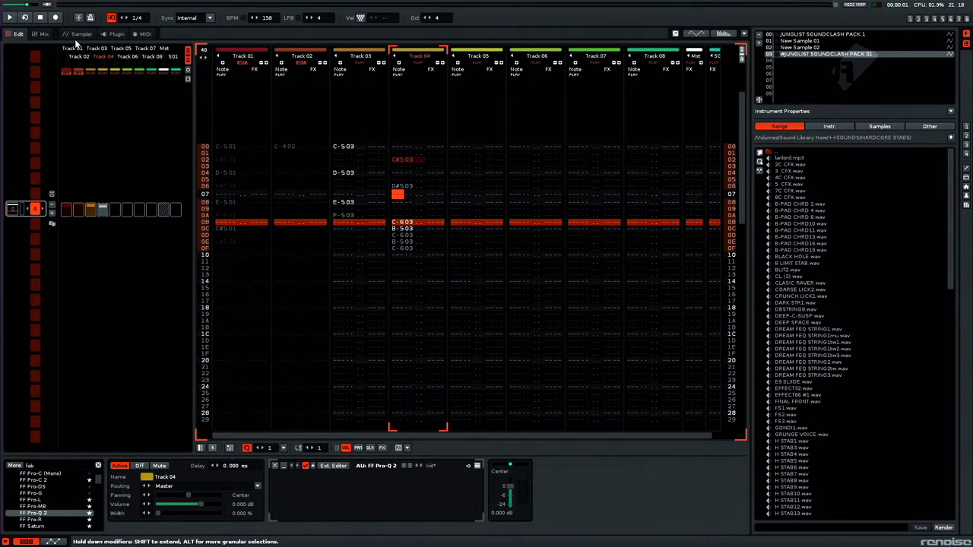
key("space")
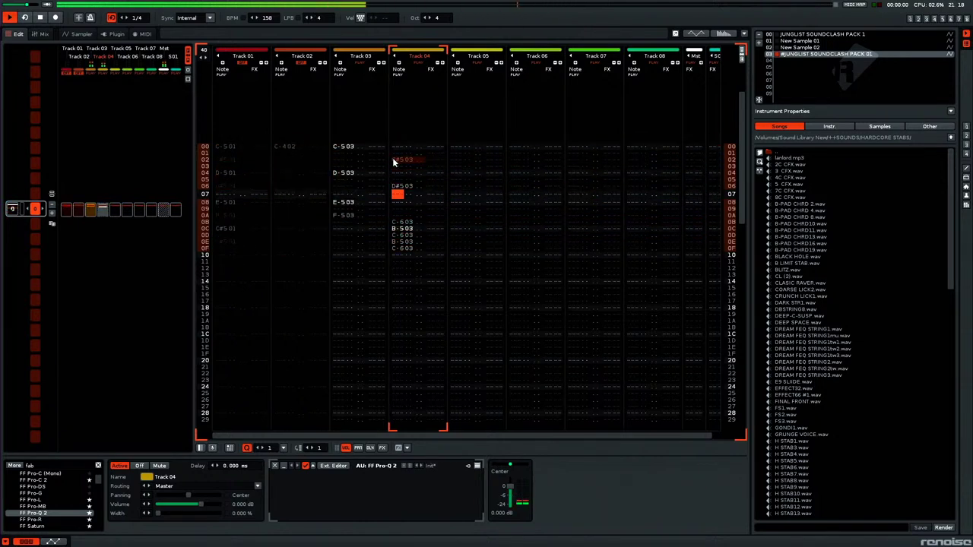
key("space")
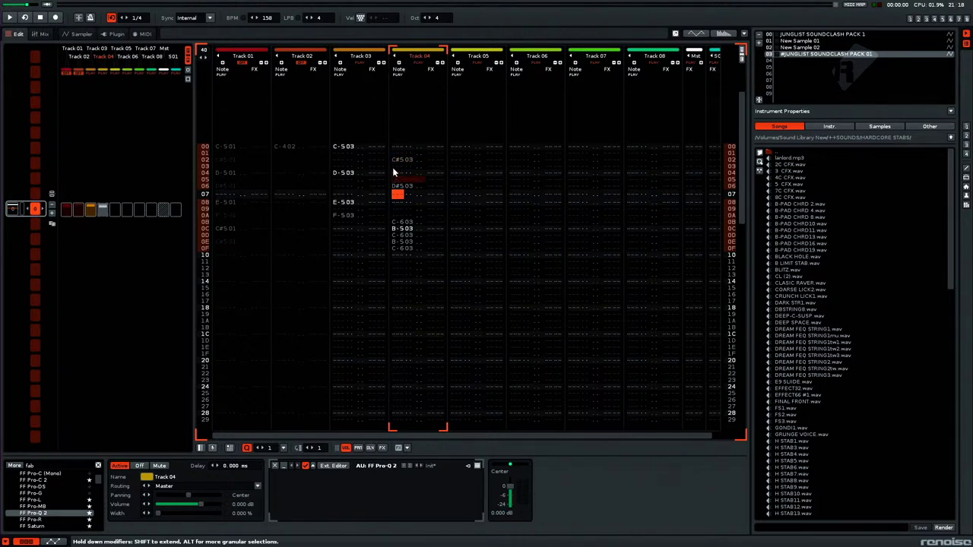
key("space")
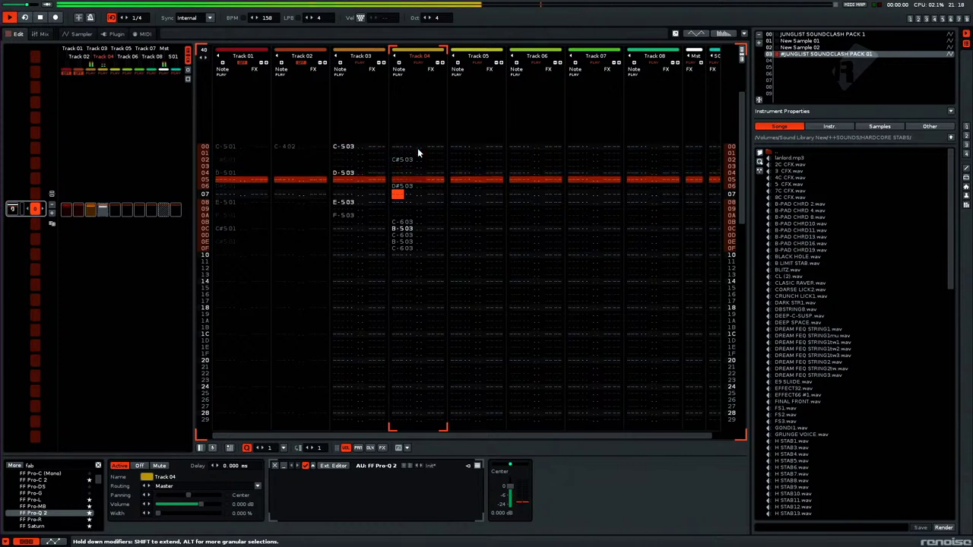
Step: Move the C#5 note on row 02 and the D#5 note on row 06 from Track 04 back to Track 03
right_click(399, 187)
left_click(365, 171)
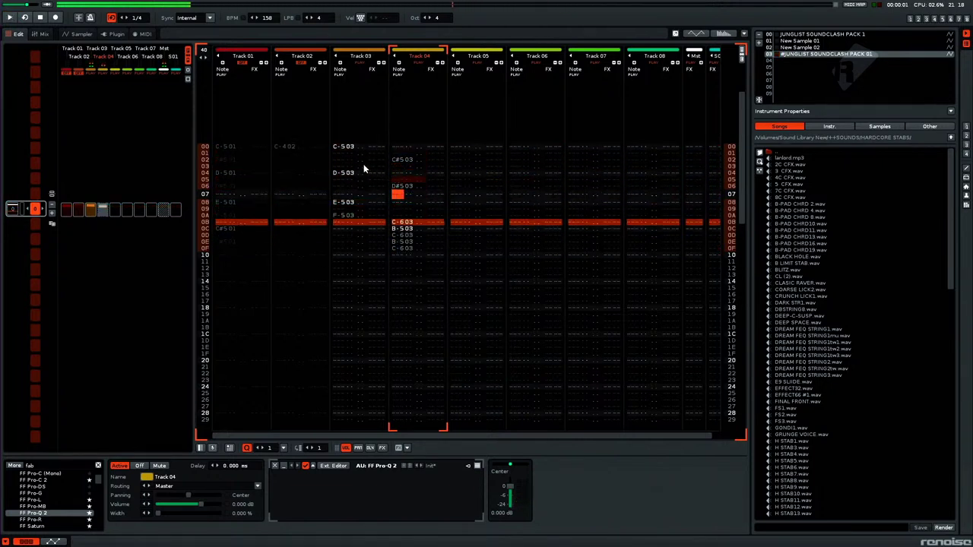
left_click(340, 152)
left_click(400, 163)
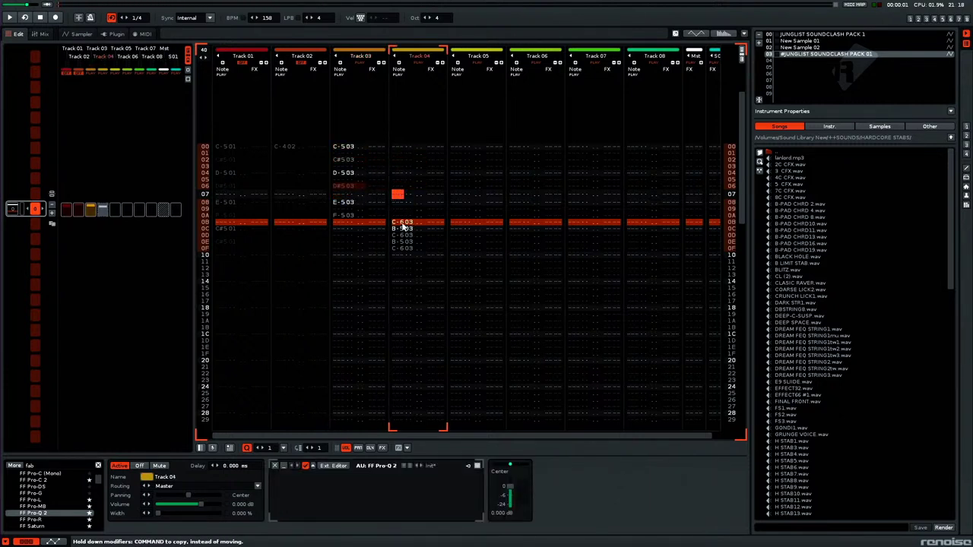
Step: Select the notes on rows 0B to 0F of Track 04, play the pattern and return to Track 03
left_click_drag(403, 253, 396, 228)
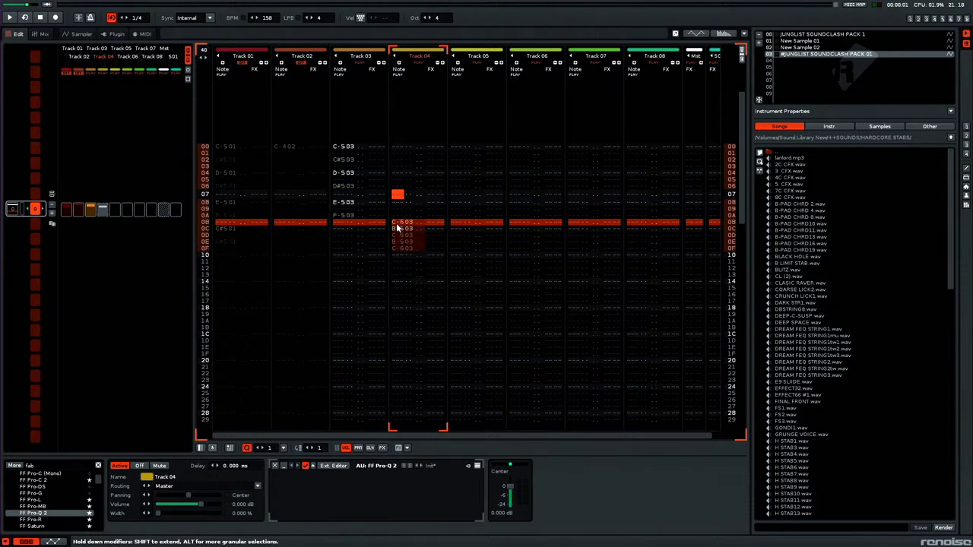
key("space")
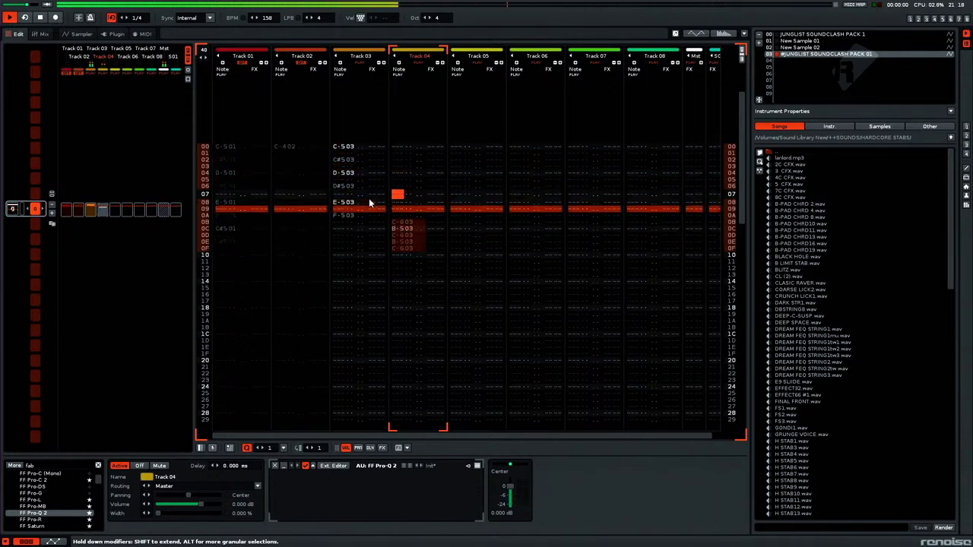
key("shift+Tab")
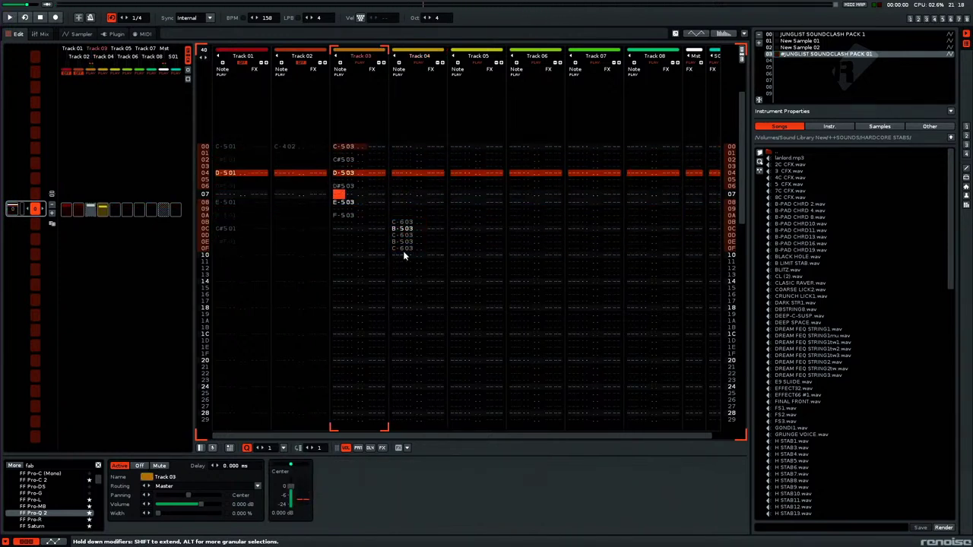
left_click_drag(400, 256, 413, 258)
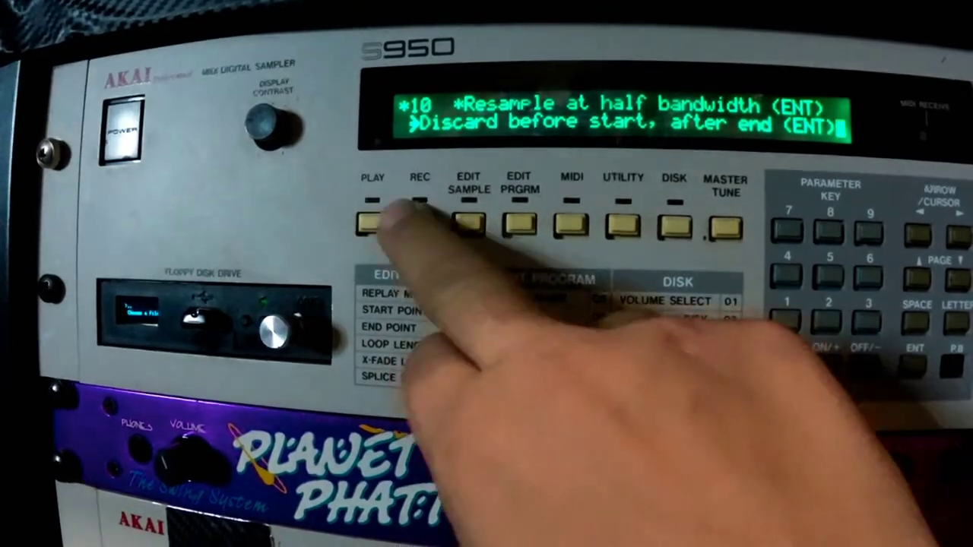
left_click(420, 224)
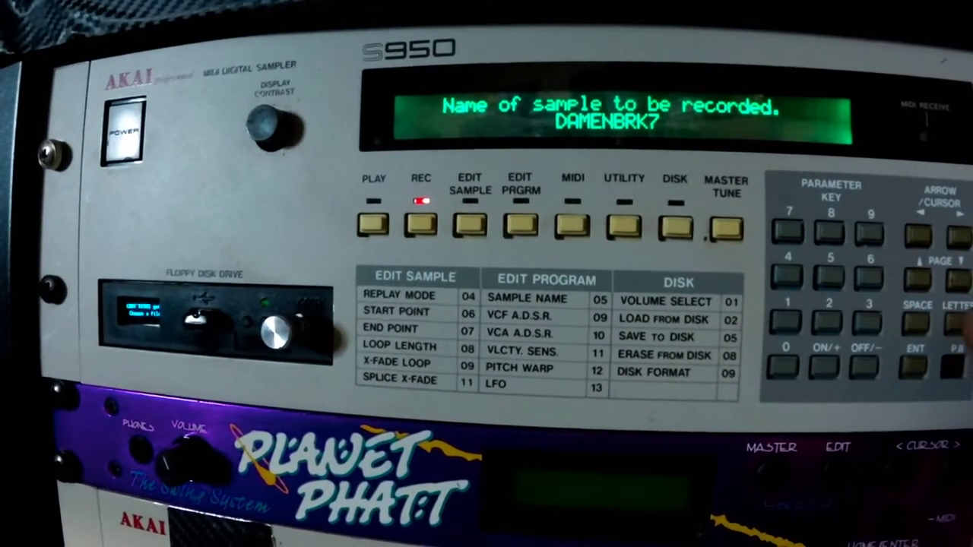
left_click(956, 326)
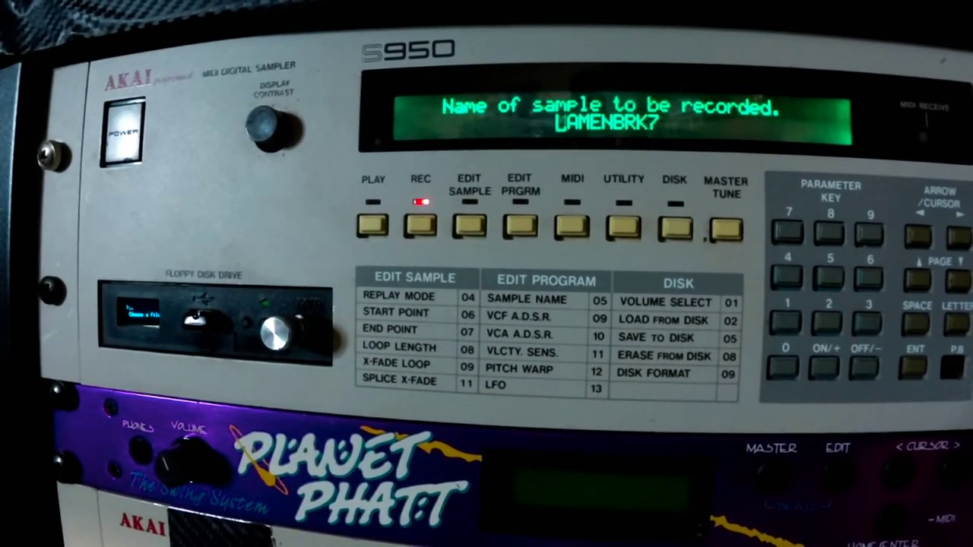
left_click(957, 237)
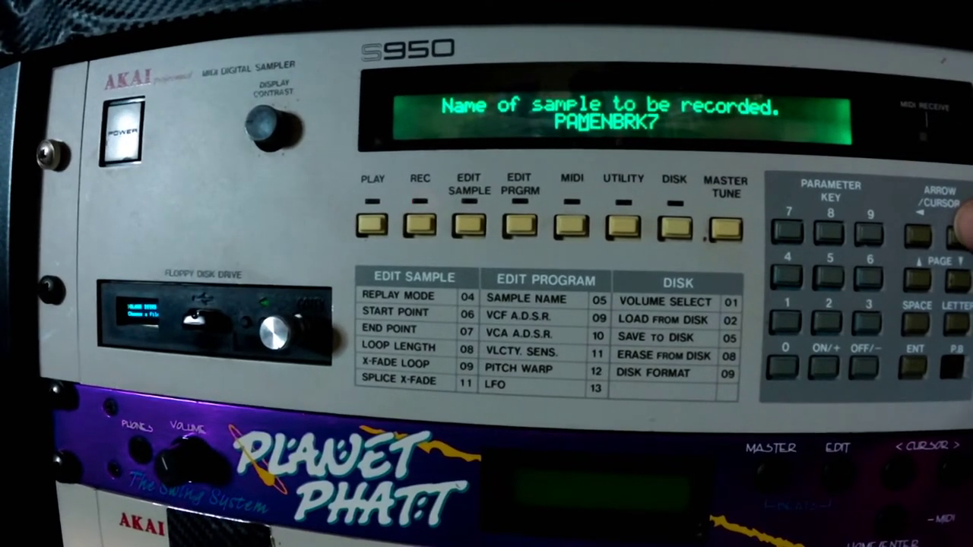
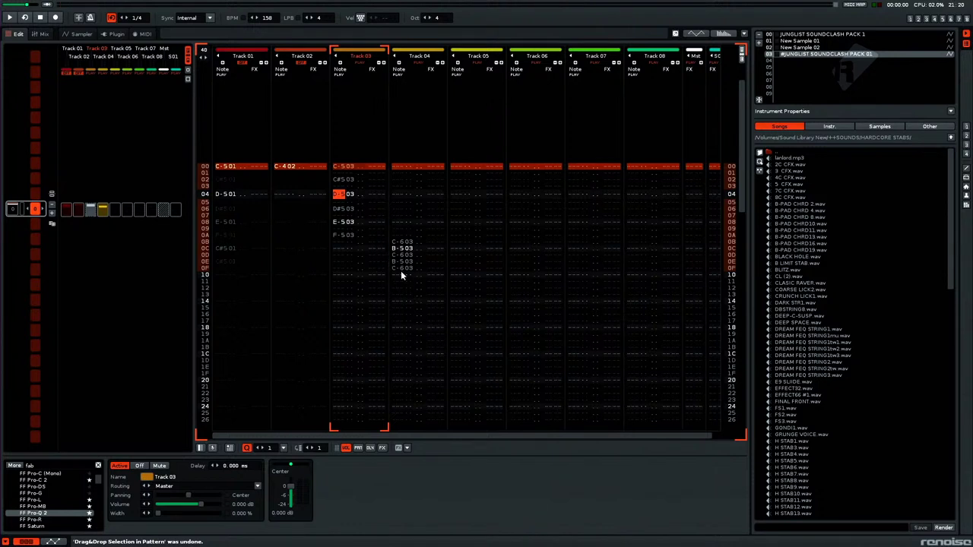
Step: Select the notes on rows 00 to 10 across Tracks 03 and 04, render them to a sample and open it in the sampler
left_click_drag(400, 271, 366, 228)
left_click_drag(350, 173, 339, 192)
right_click(341, 196)
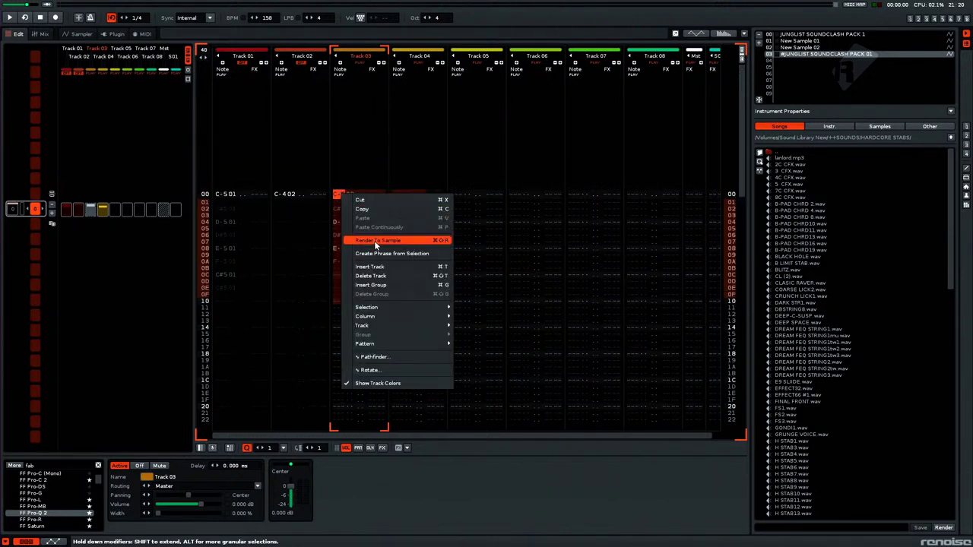
left_click(373, 244)
double_click(800, 62)
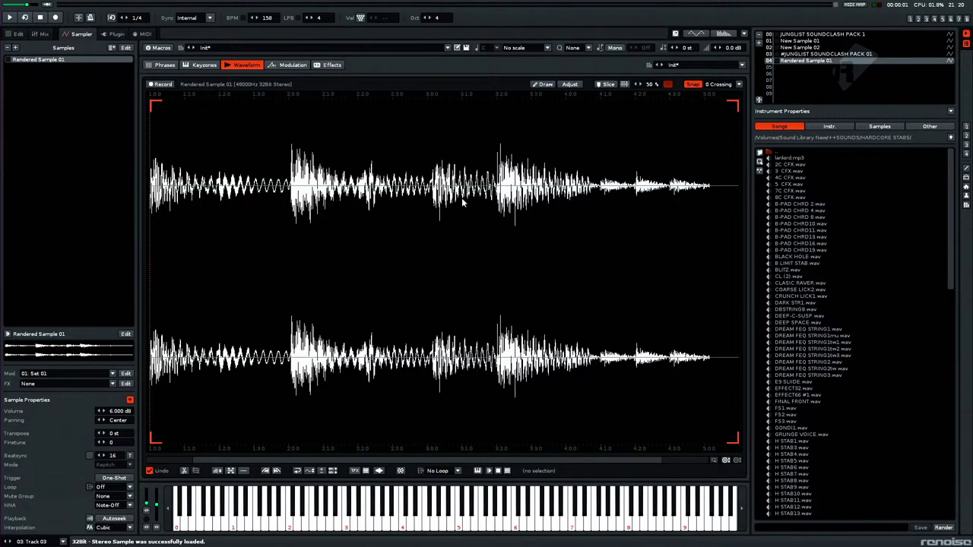
Step: Audition the rendered sample, select its whole waveform and maximize its volume
key("q")
key("z")
key("ctrl+a")
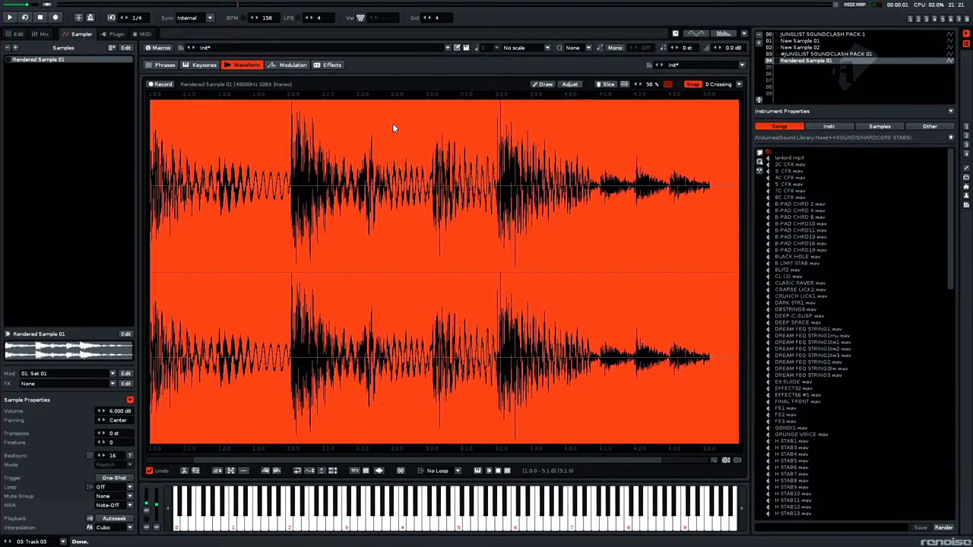
key("z")
Step: Start saving the instrument as a preset and choose the Breaks folder inside Instruments as its destination
left_click(465, 48)
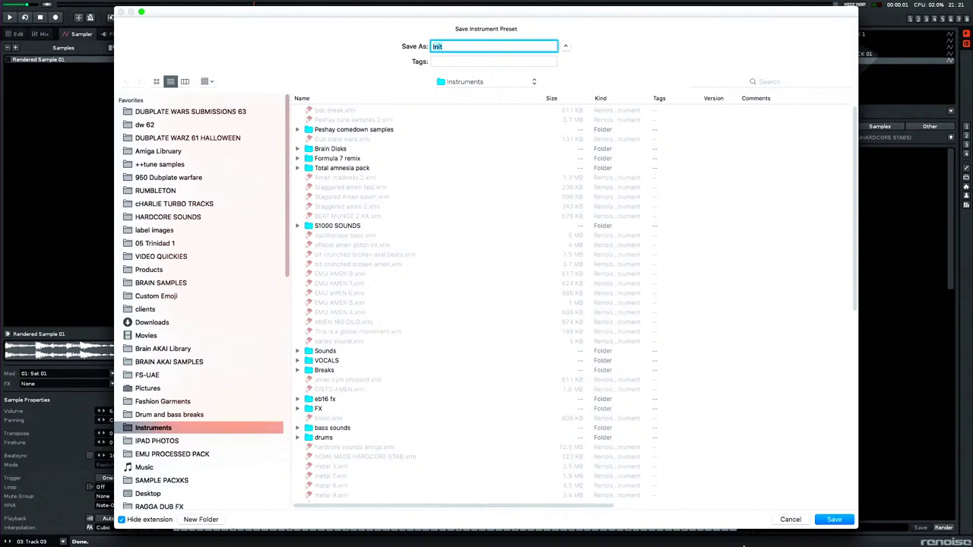
scroll(547, 381, "down", 5)
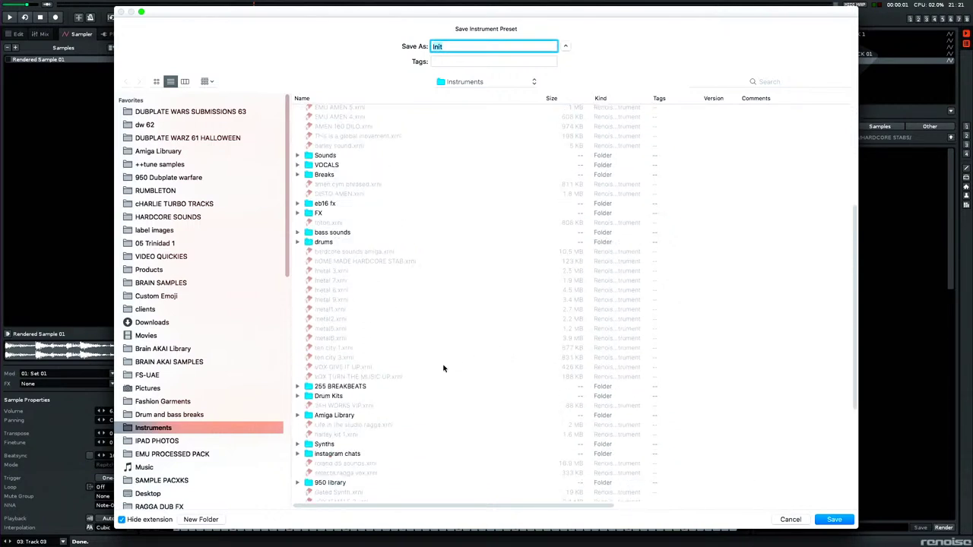
scroll(389, 323, "down", 3)
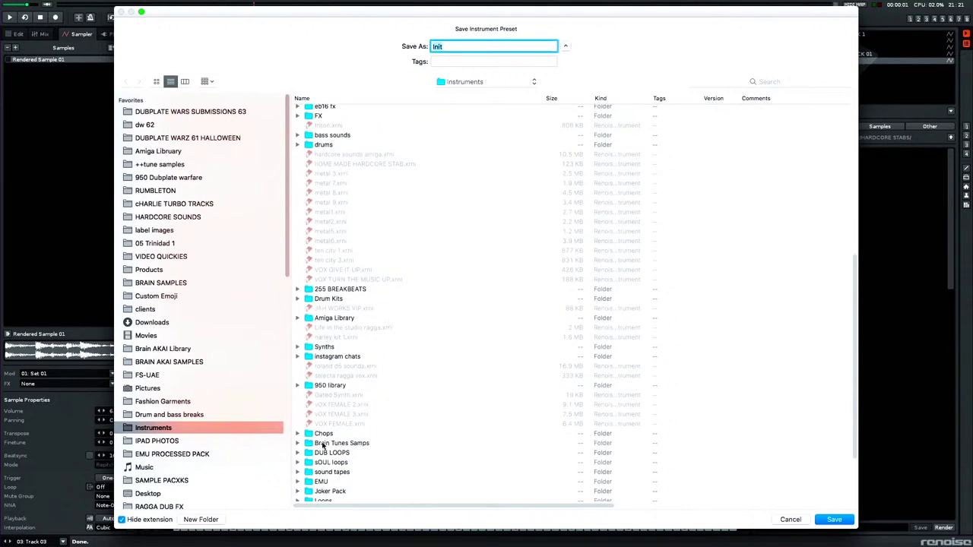
scroll(342, 423, "down", 1)
scroll(350, 424, "down", 2)
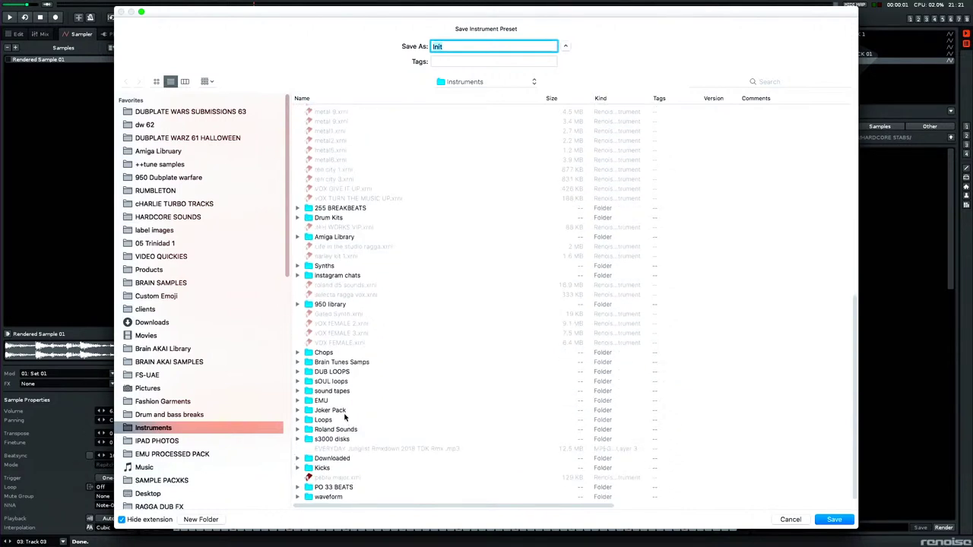
scroll(345, 417, "up", 4)
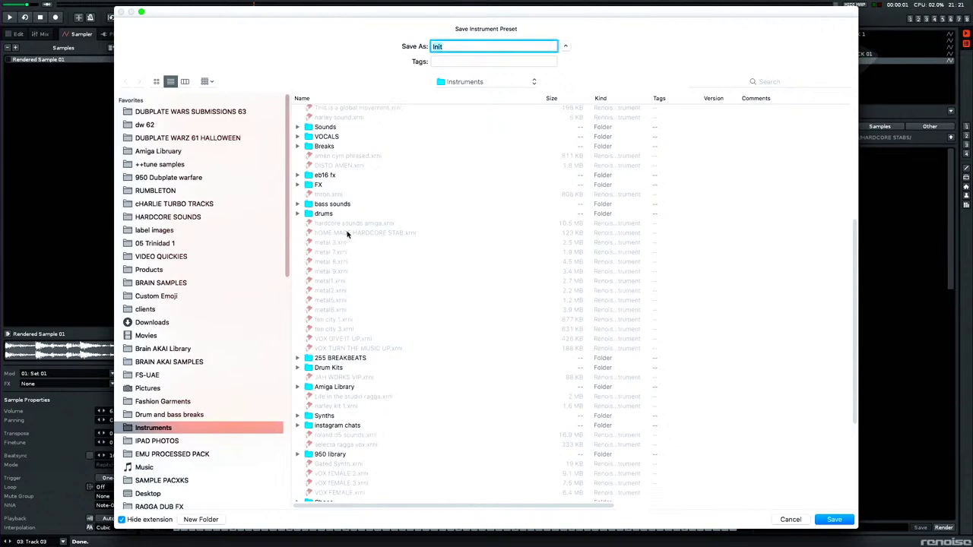
scroll(349, 228, "up", 6)
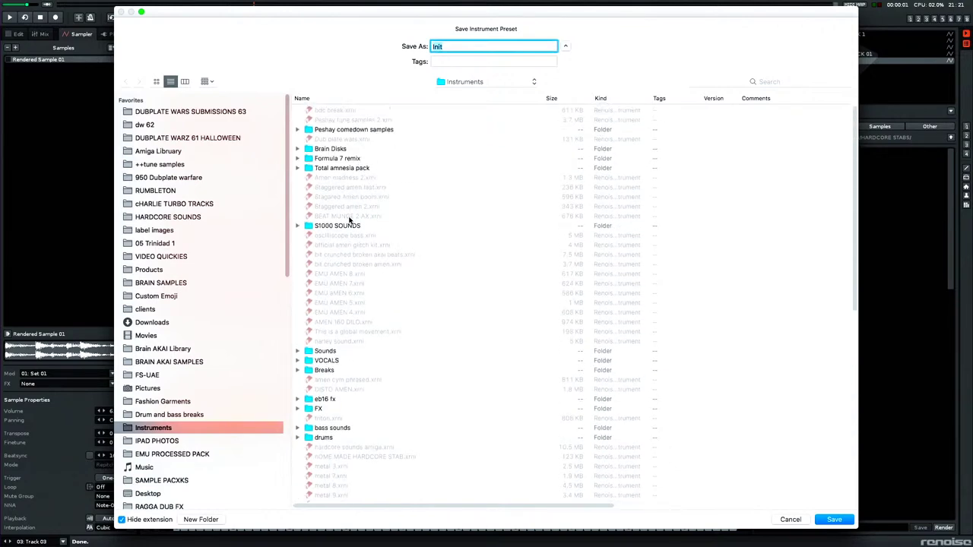
scroll(351, 194, "down", 2)
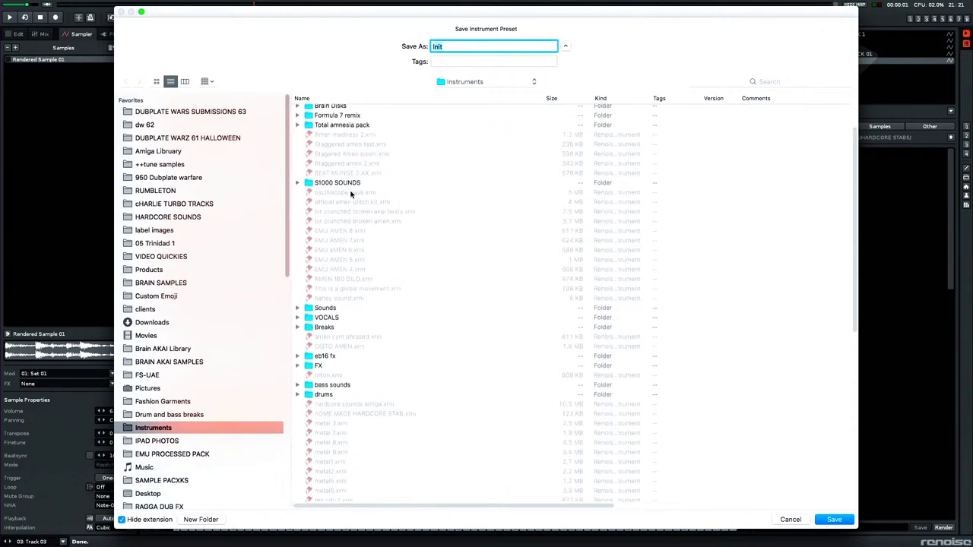
scroll(351, 194, "down", 8)
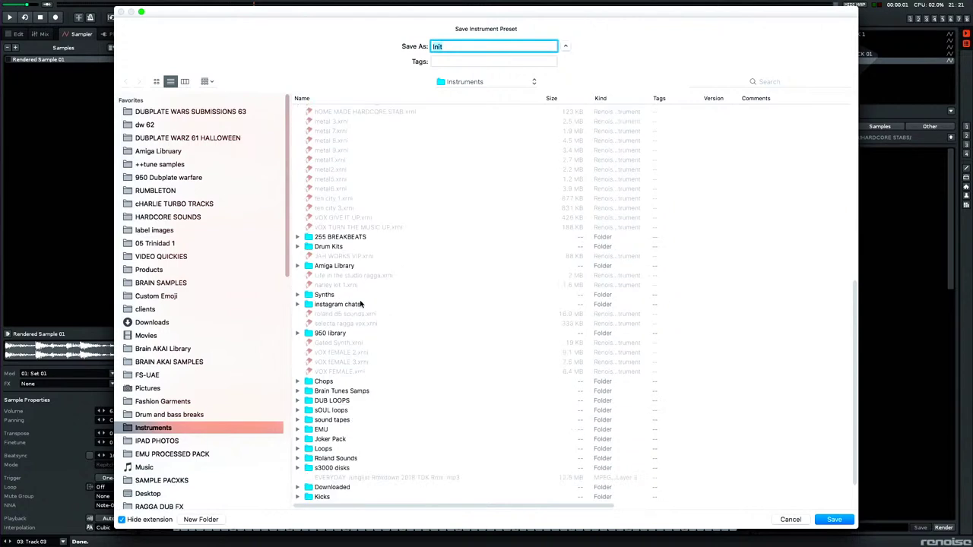
scroll(361, 303, "down", 2)
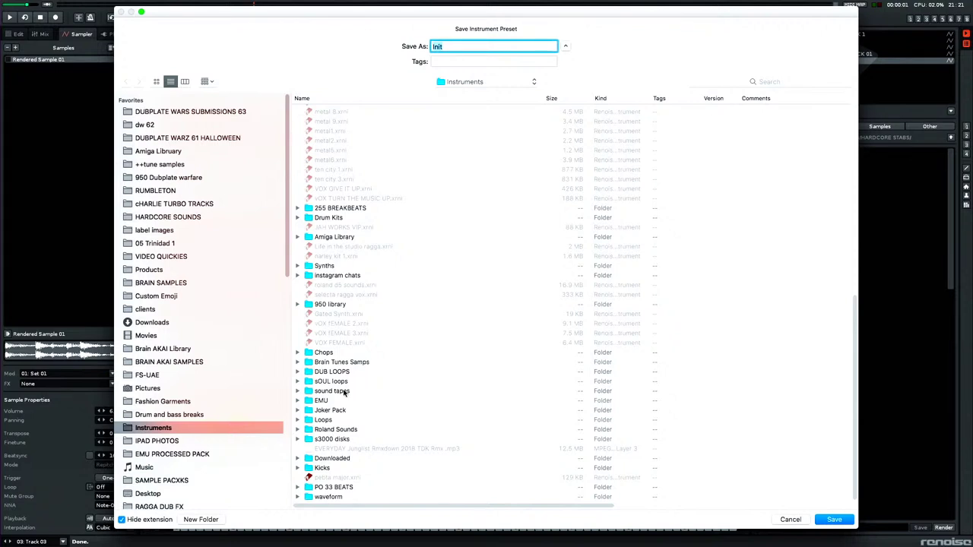
scroll(343, 392, "up", 5)
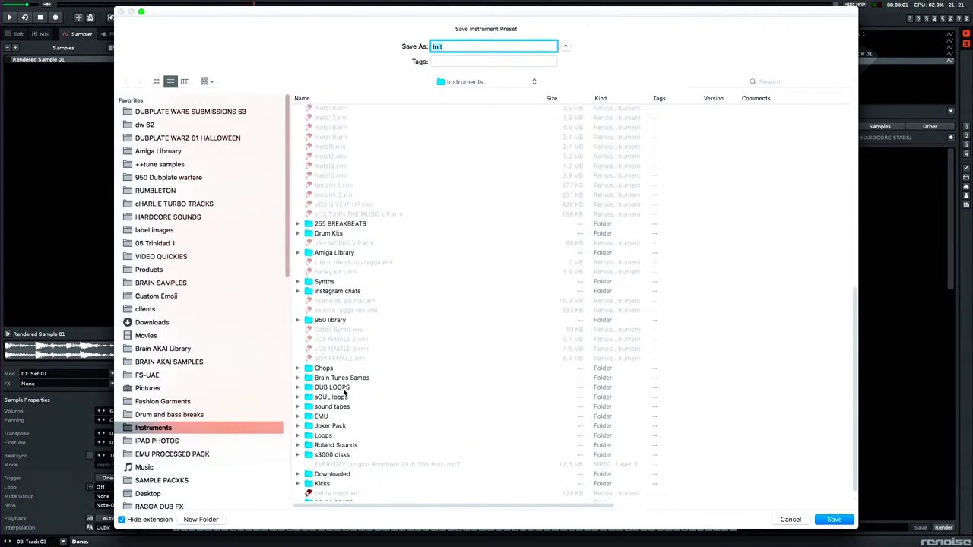
scroll(345, 390, "up", 7)
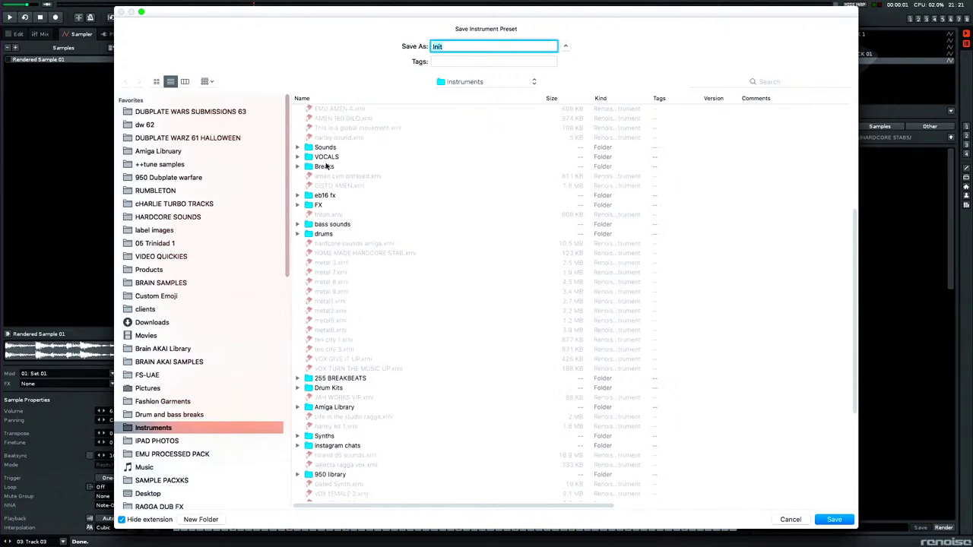
left_click(327, 168)
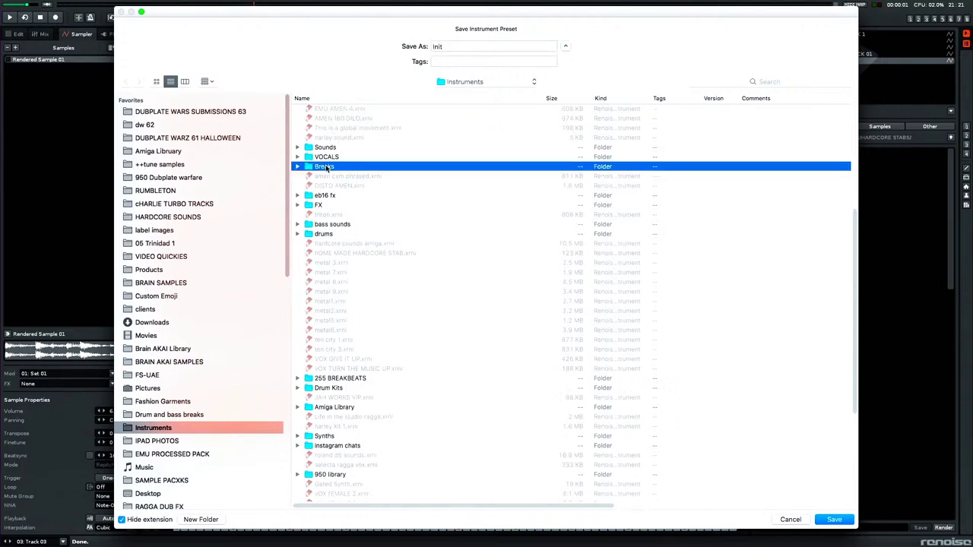
Step: Name the instrument preset "Puma II Brk" and save it
double_click(456, 47)
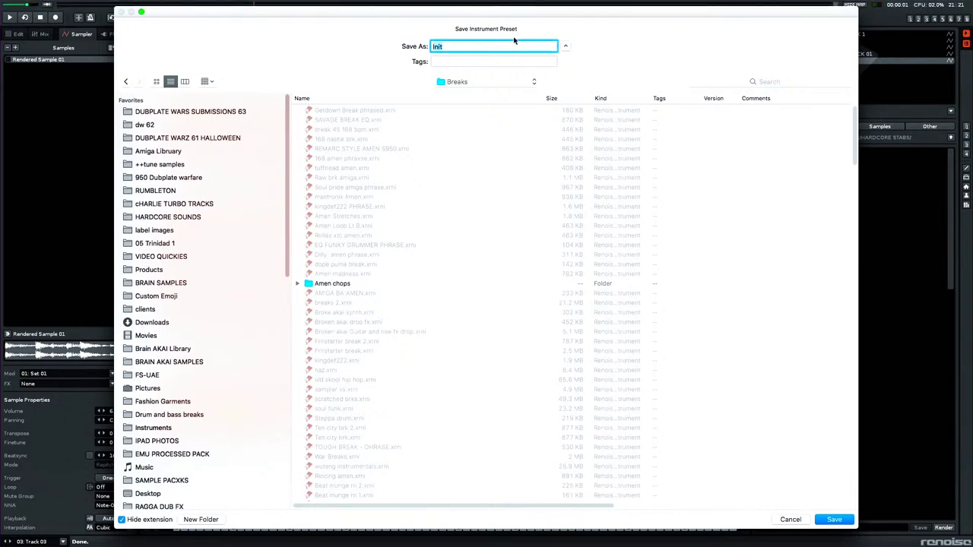
type("Puma II Brk")
left_click(834, 521)
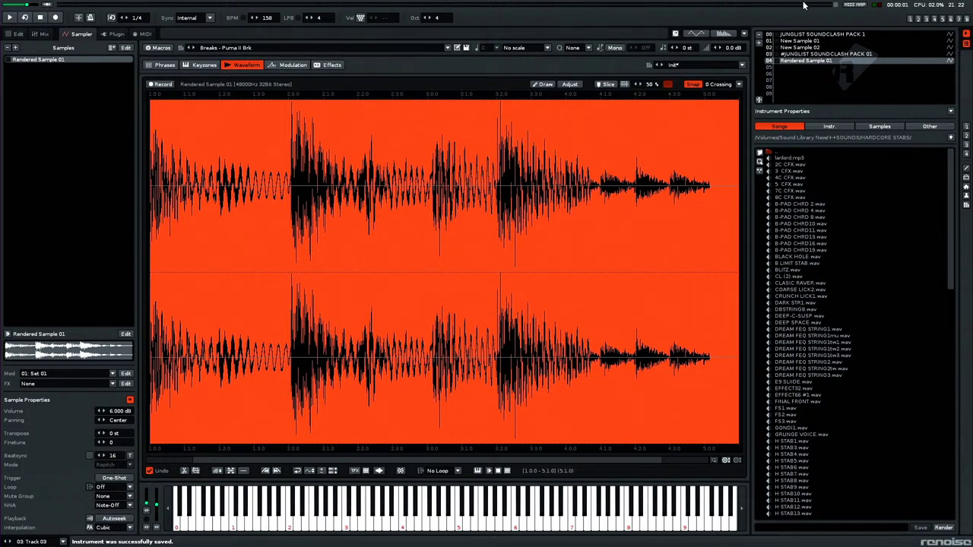
Step: Auto-slice the rendered break and add slice markers at the two unmarked small hits near its end
left_click(624, 84)
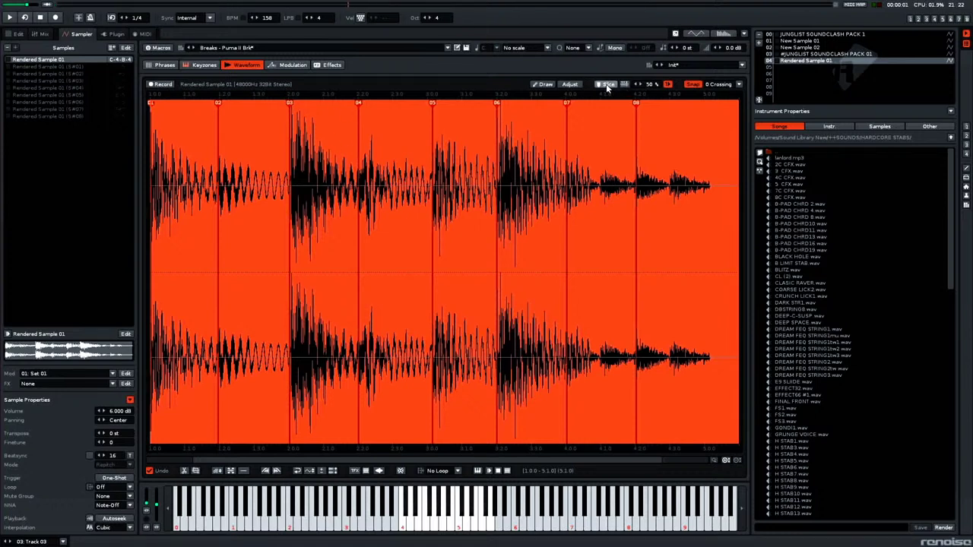
double_click(600, 186)
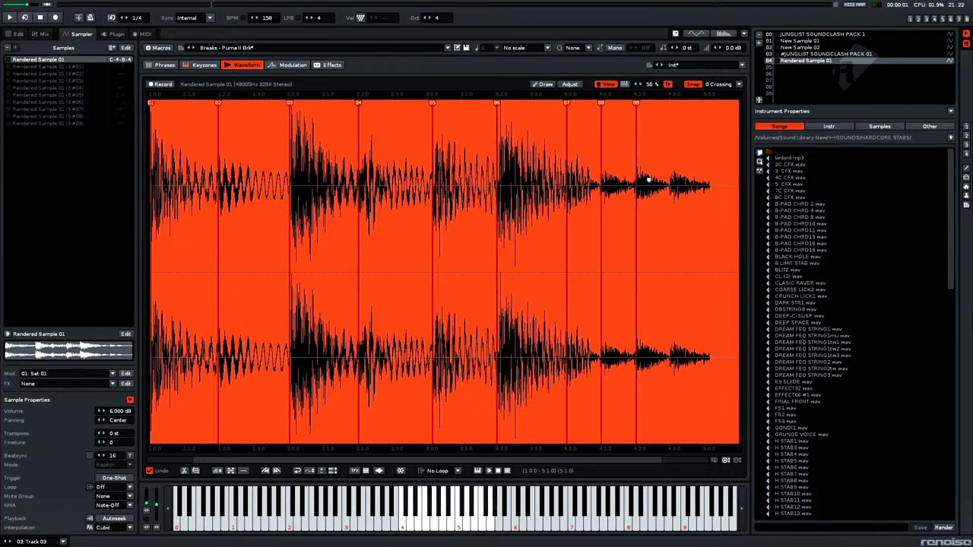
double_click(669, 184)
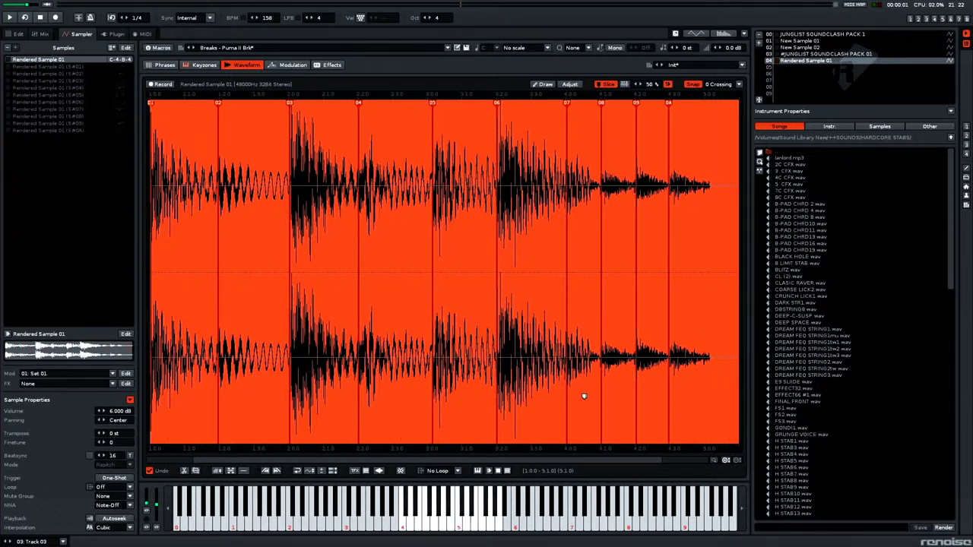
Step: Render the slices to a phrase, preview it and review its rows down to the end
right_click(432, 291)
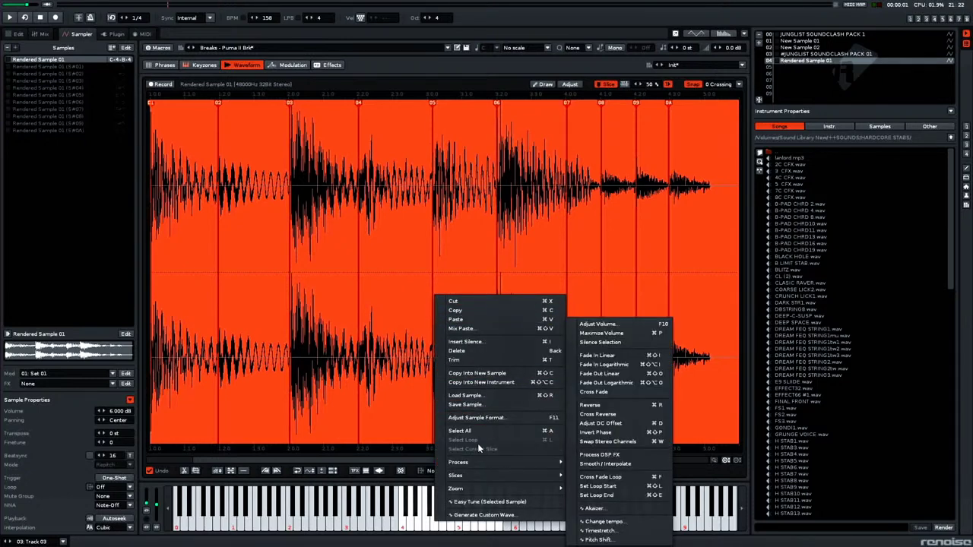
mouse_move(477, 477)
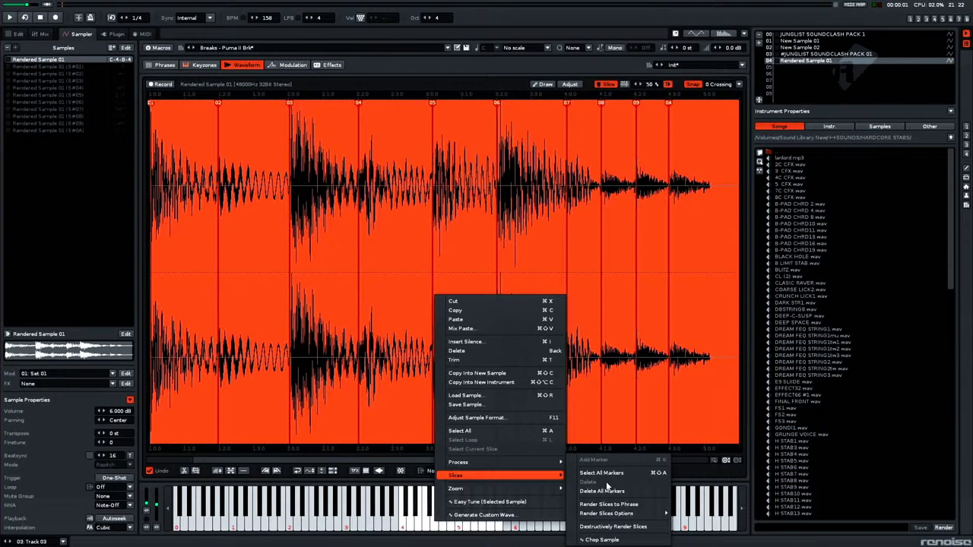
left_click(611, 505)
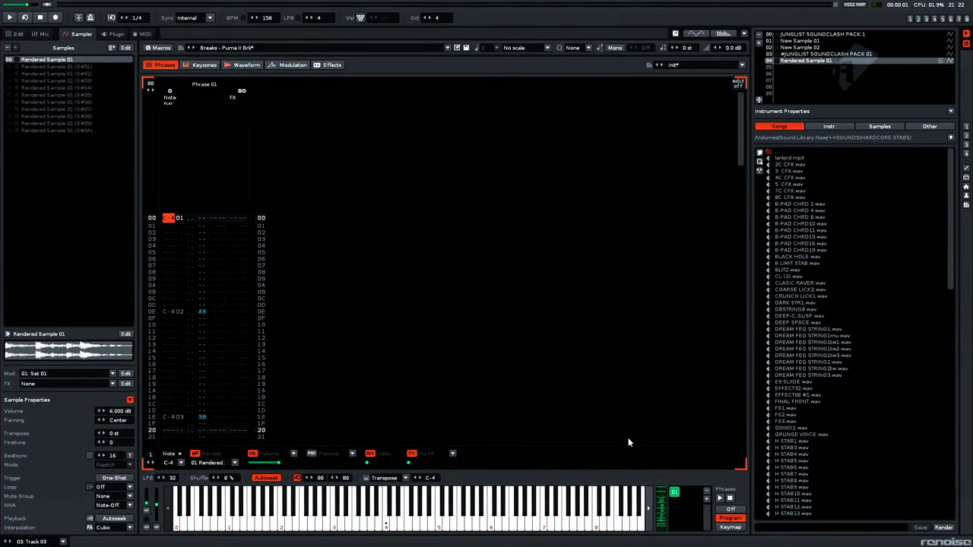
key("z")
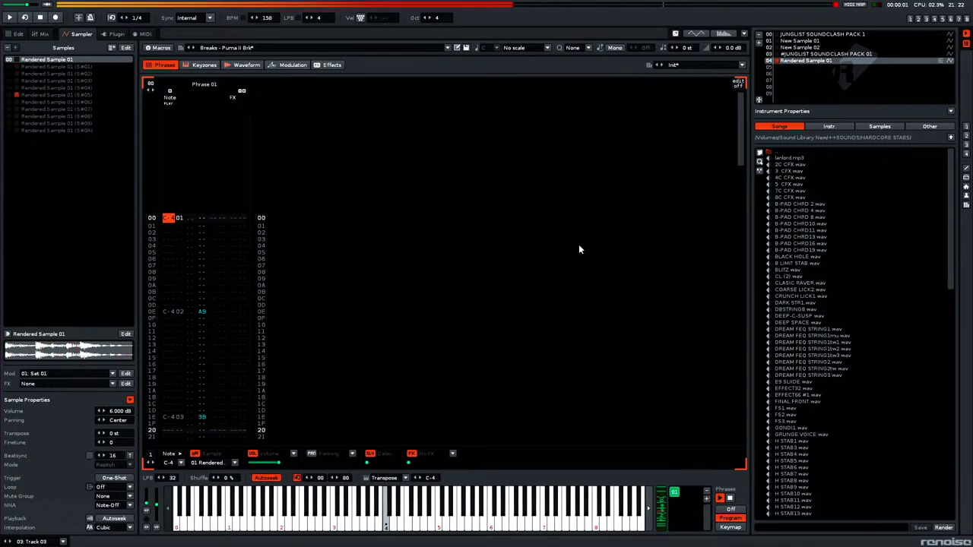
scroll(270, 277, "down", 20)
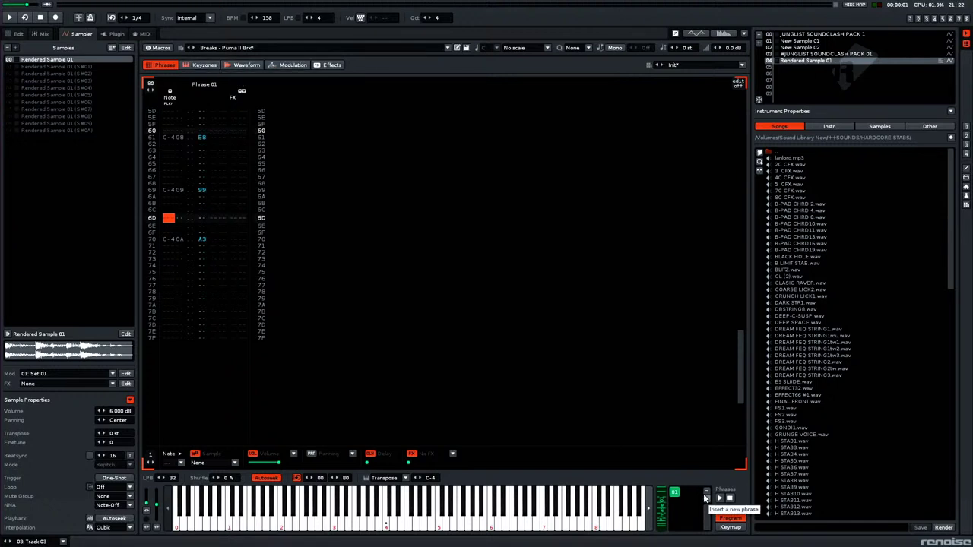
Step: Delete Phrase 01 from the rendered sample's instrument
right_click(674, 494)
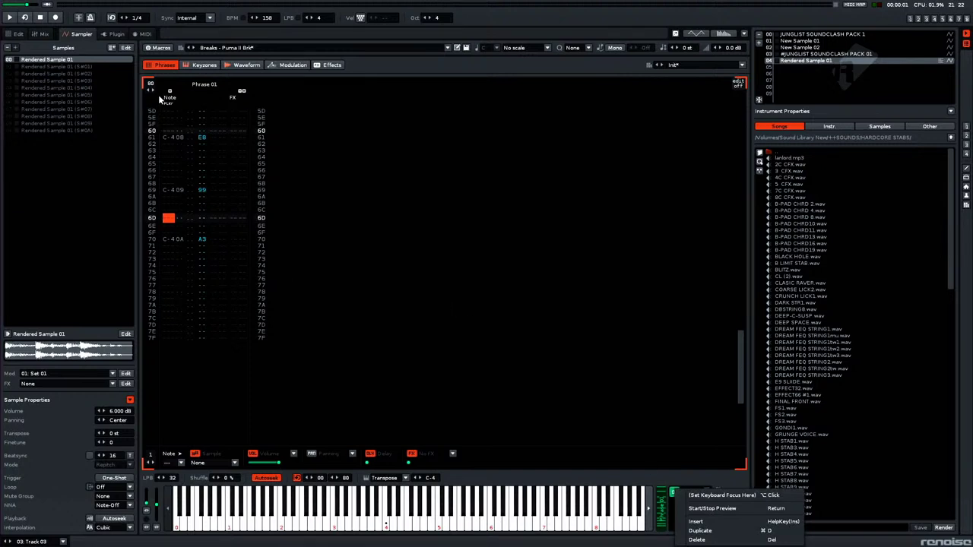
left_click(911, 21)
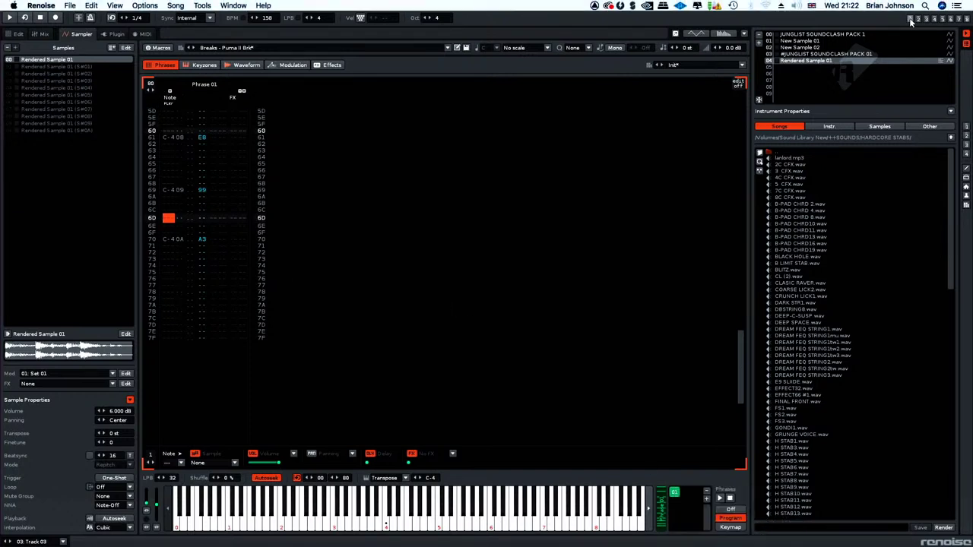
right_click(673, 495)
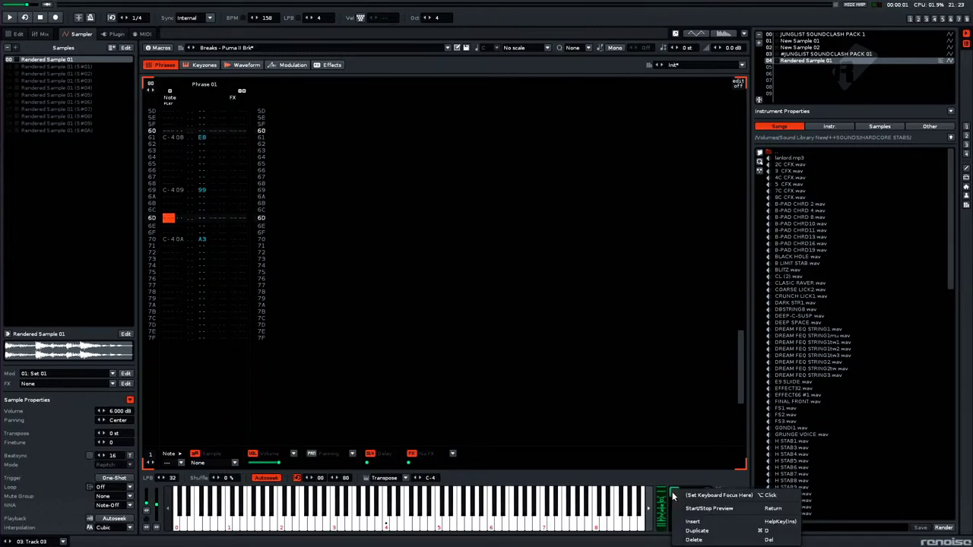
left_click(707, 539)
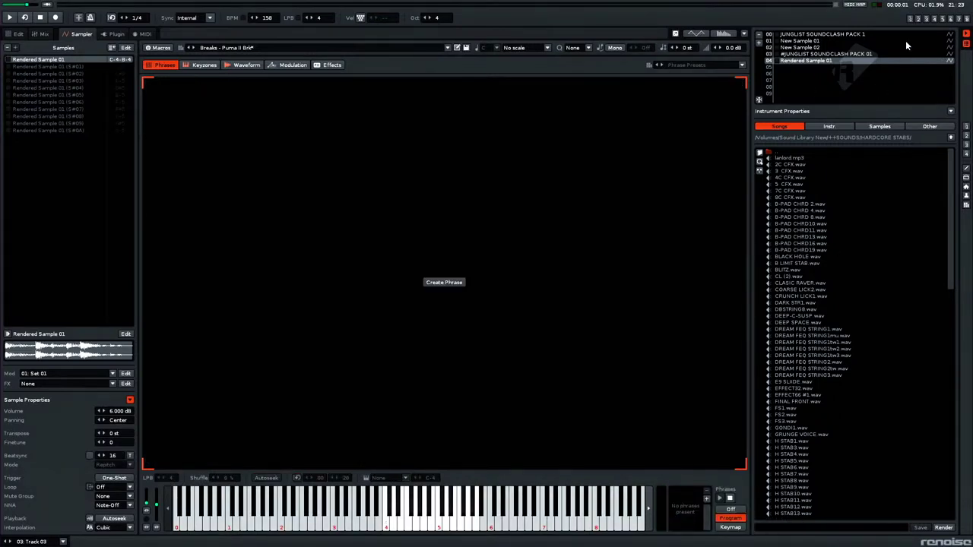
Step: Return to the pattern editor, play the pattern from row 00 and turn on block looping for rows 00 to 0F
key("F2")
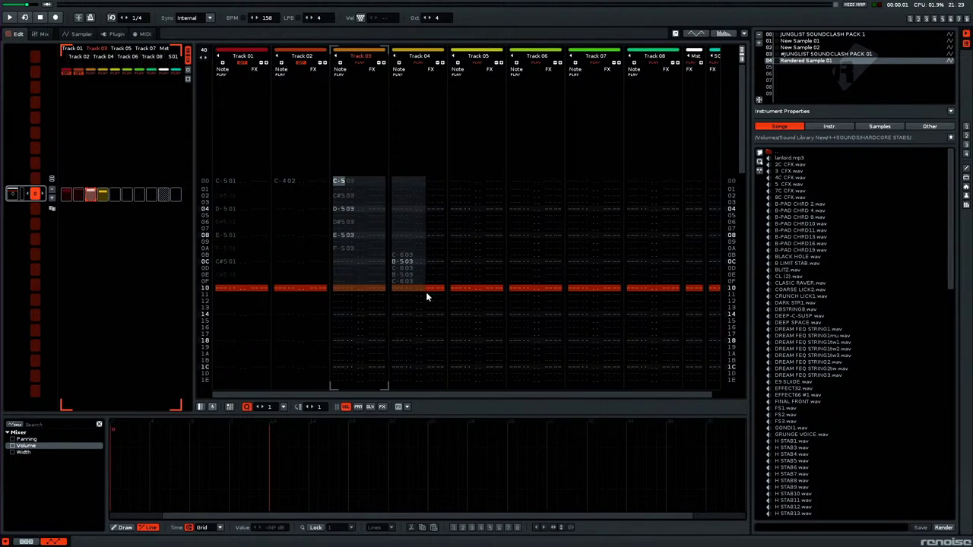
key("space")
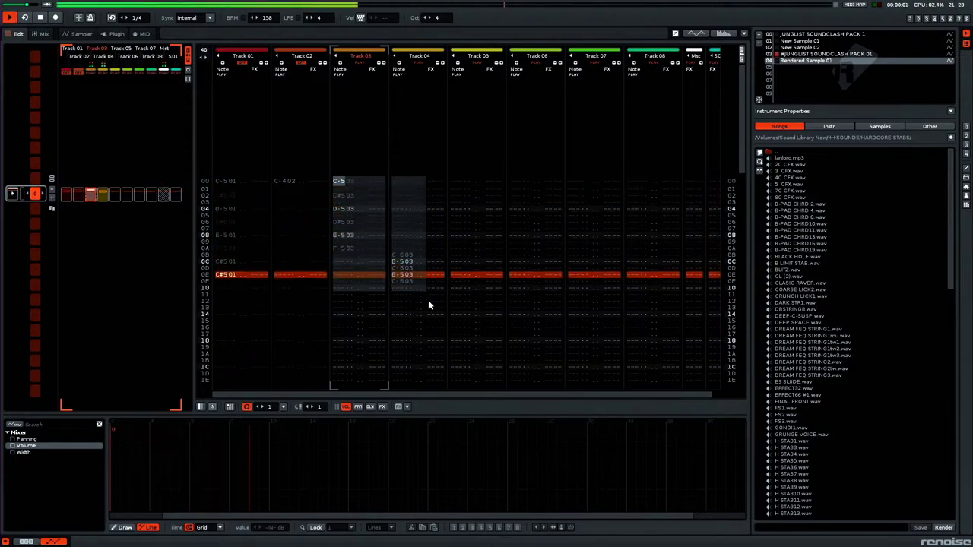
left_click(340, 182)
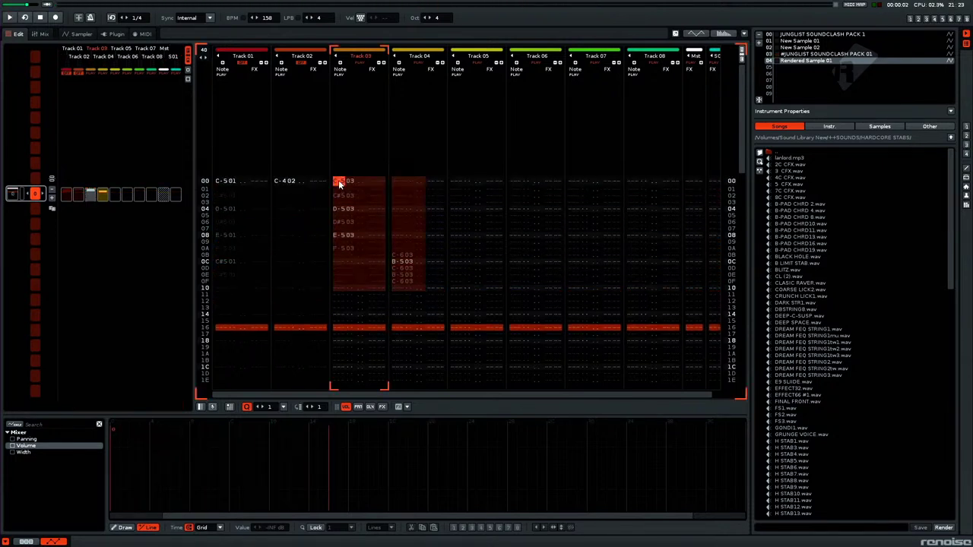
key("ctrl+b")
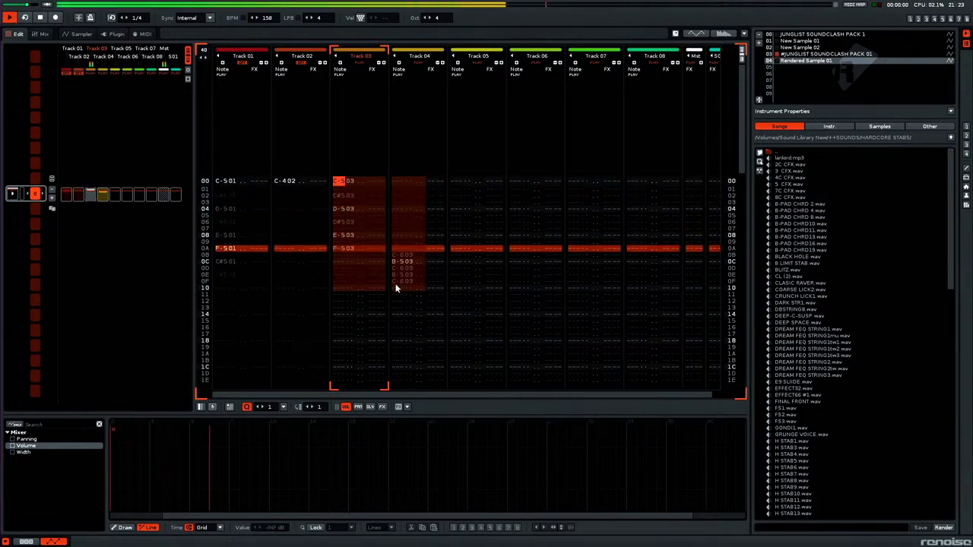
key("space")
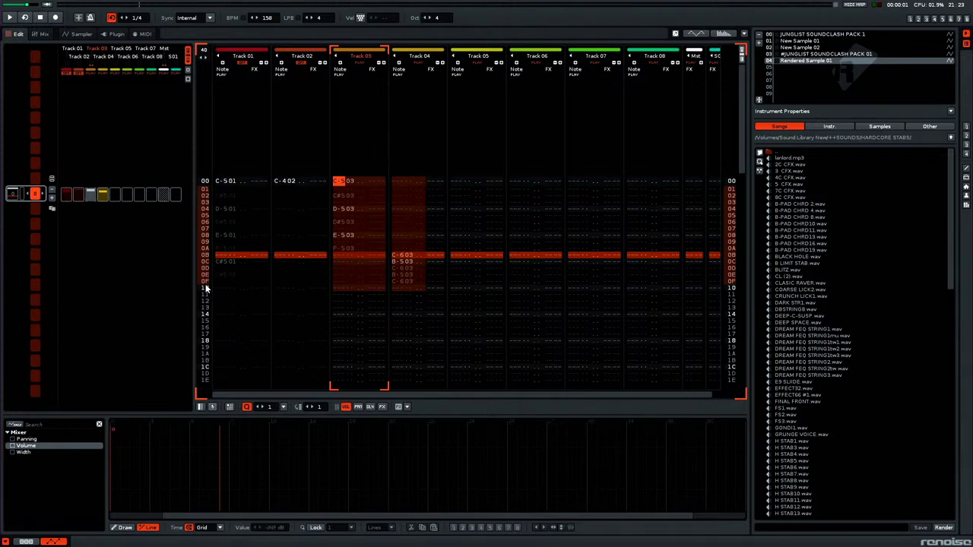
right_click(343, 184)
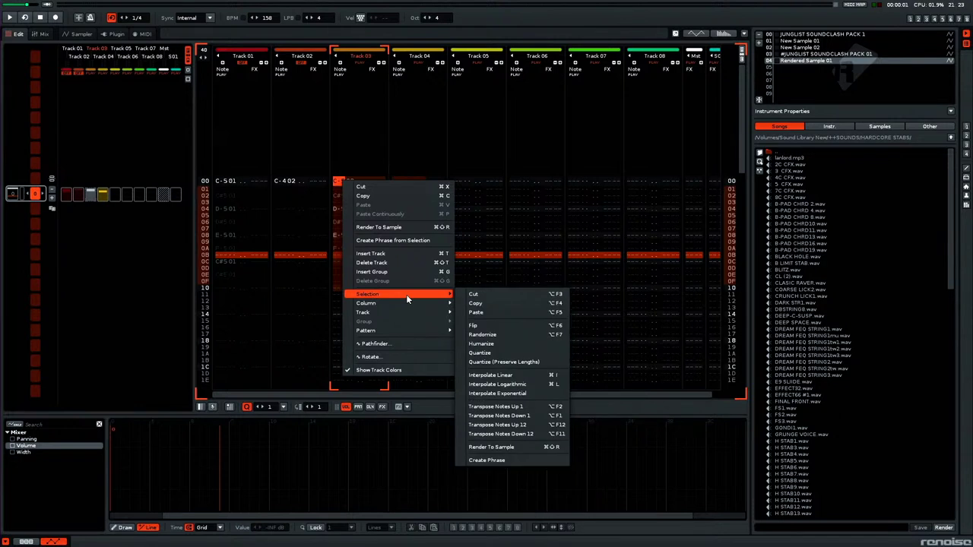
mouse_move(397, 318)
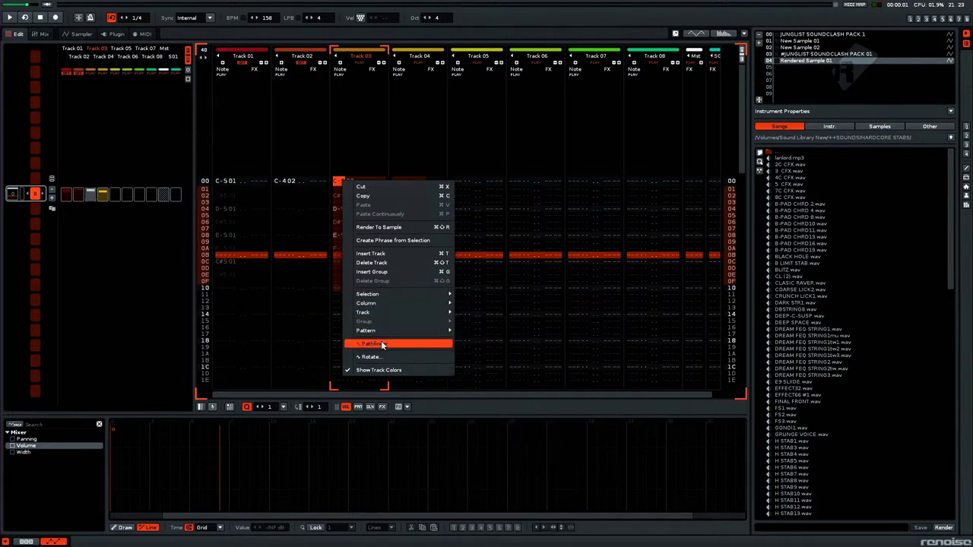
mouse_move(389, 297)
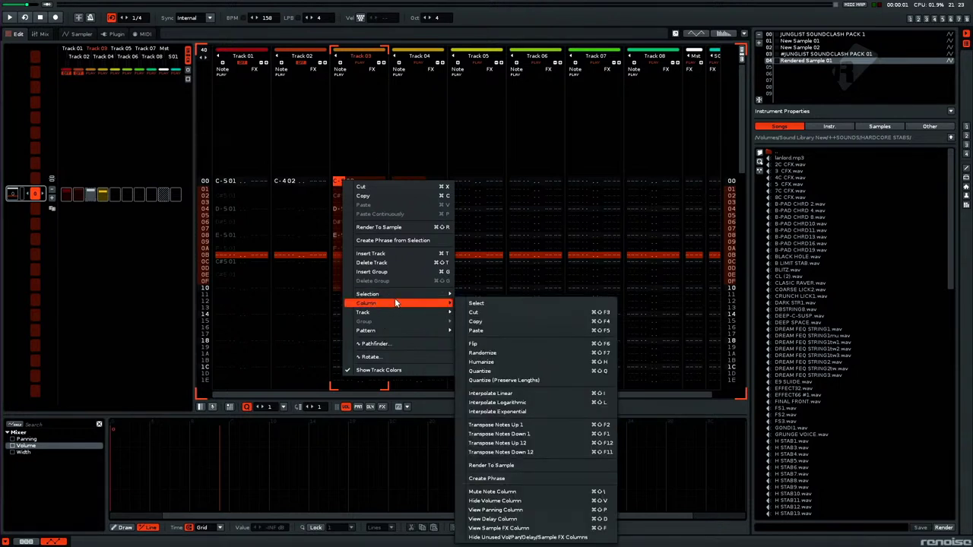
left_click(400, 241)
left_click(586, 218)
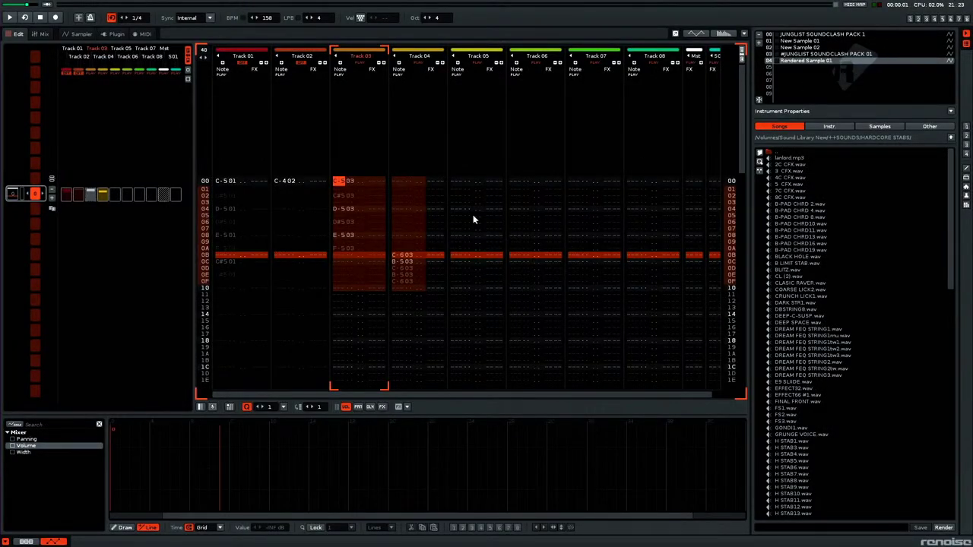
Step: Open the rendered break's waveform, render its slices to a phrase and preview the phrase
left_click(456, 180)
double_click(796, 65)
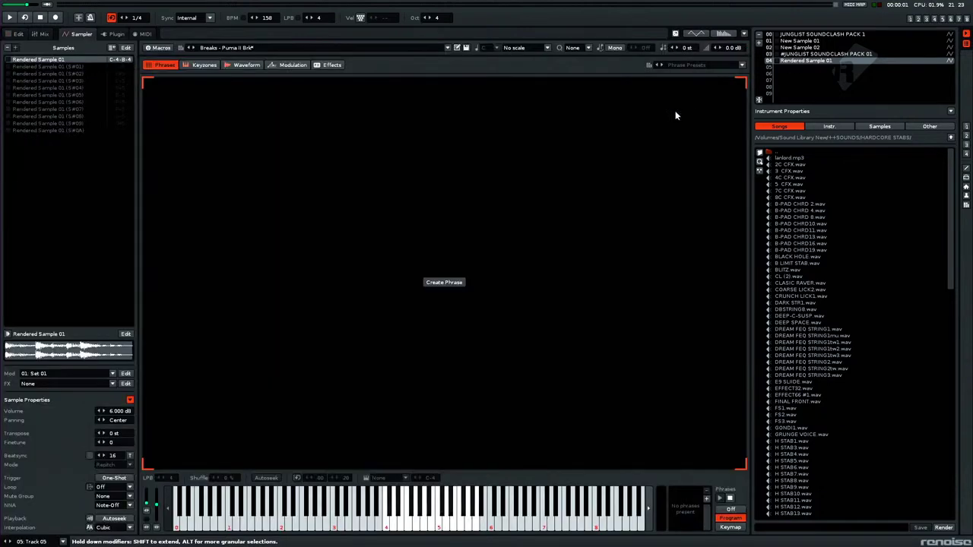
left_click(242, 65)
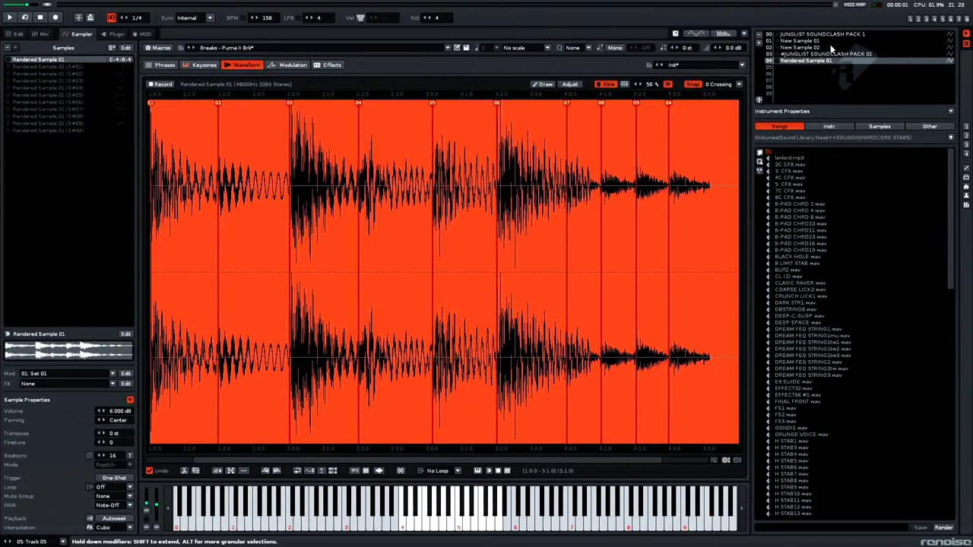
right_click(548, 202)
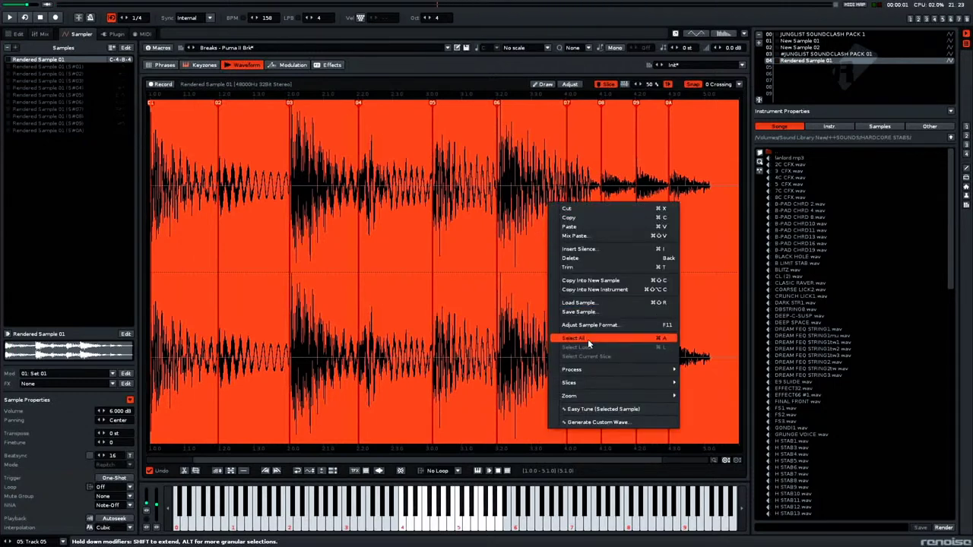
mouse_move(597, 383)
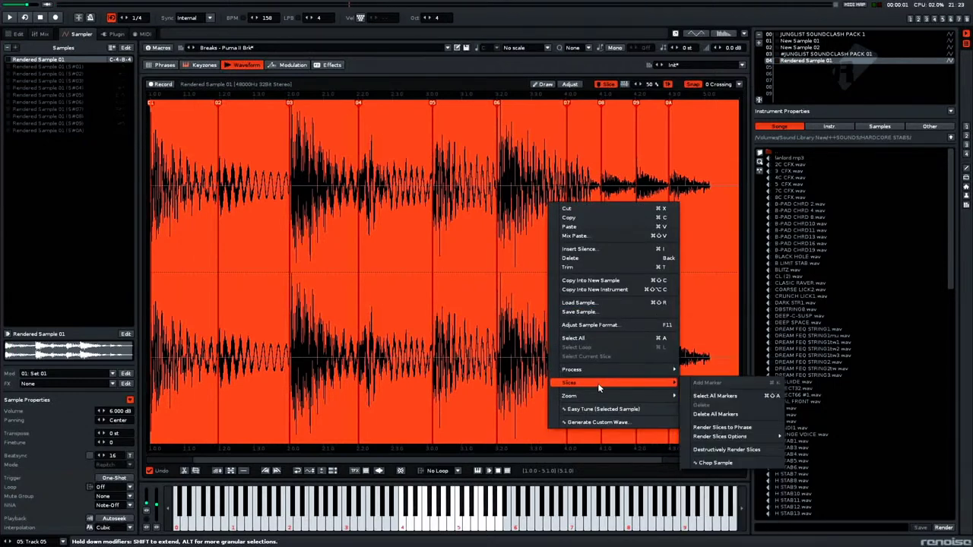
left_click(744, 428)
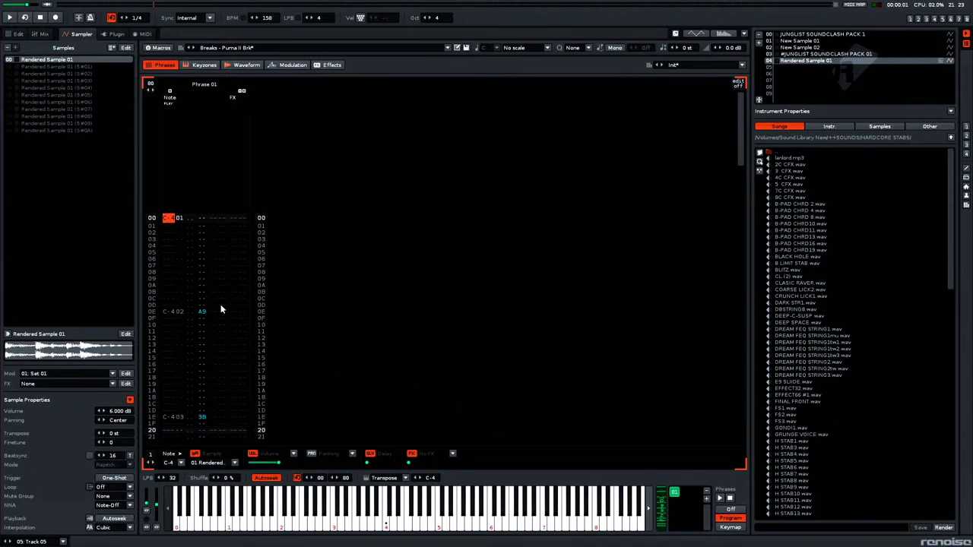
key("z")
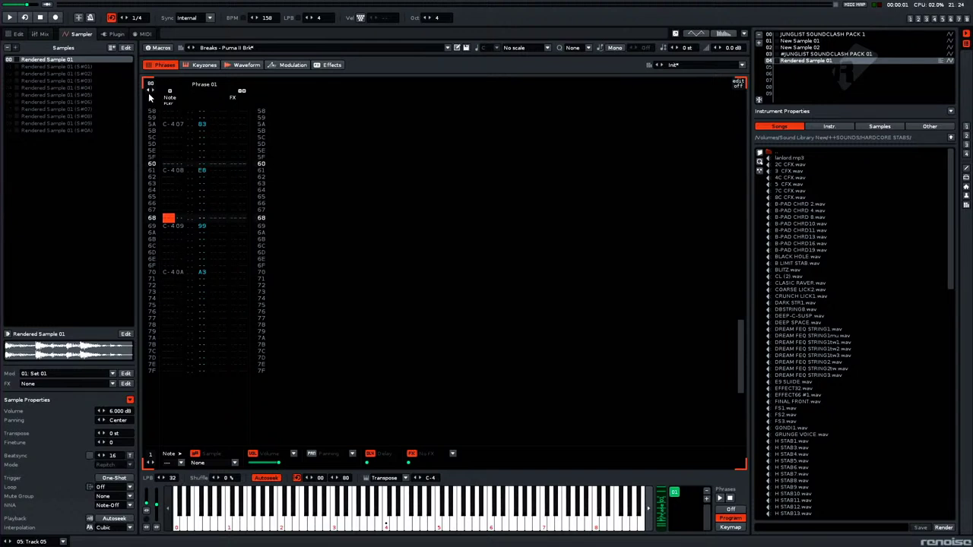
Step: Trim Phrase 01 to 78 lines, checking its last rows and previewing the phrase
scroll(147, 92, "down", 8)
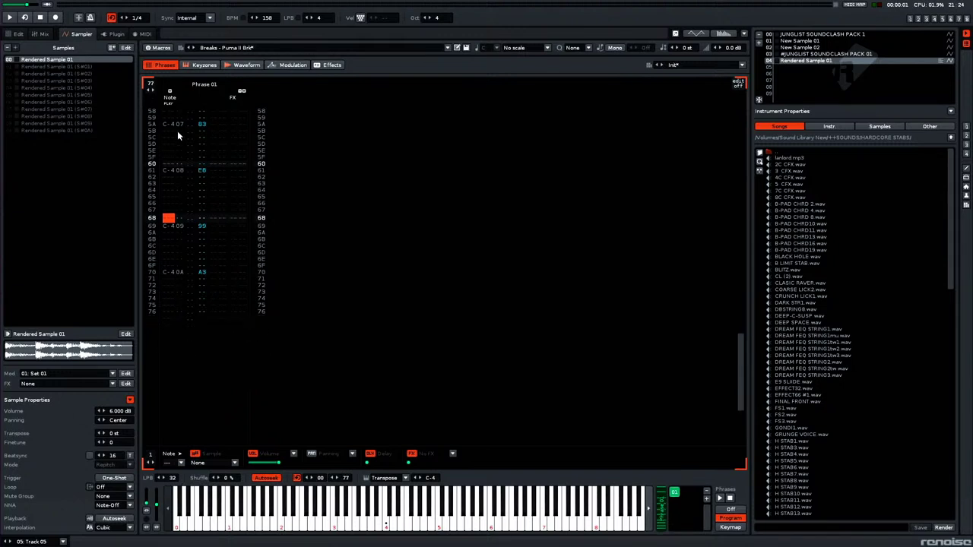
key("Down")
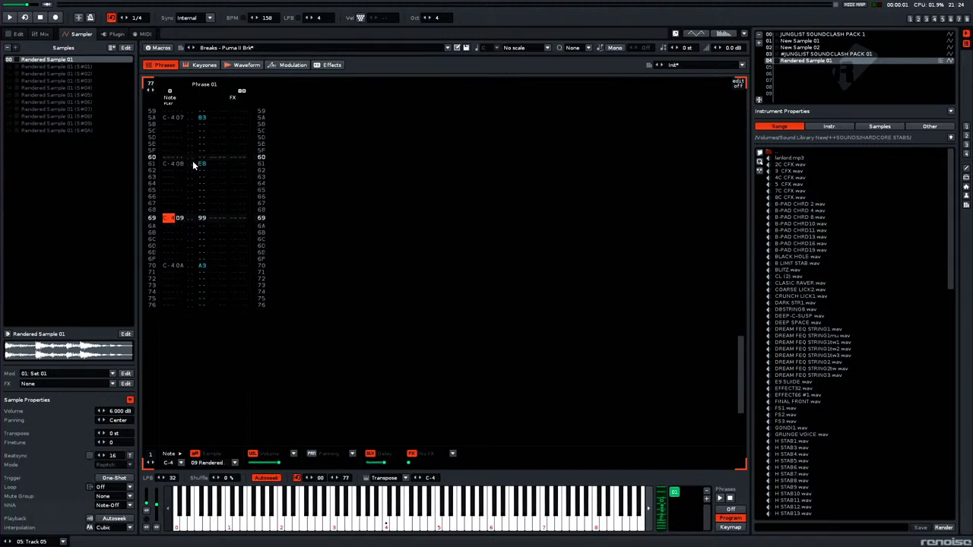
key("Down")
key("Down")
key("Down")
key("Down")
key("Down")
key("Down")
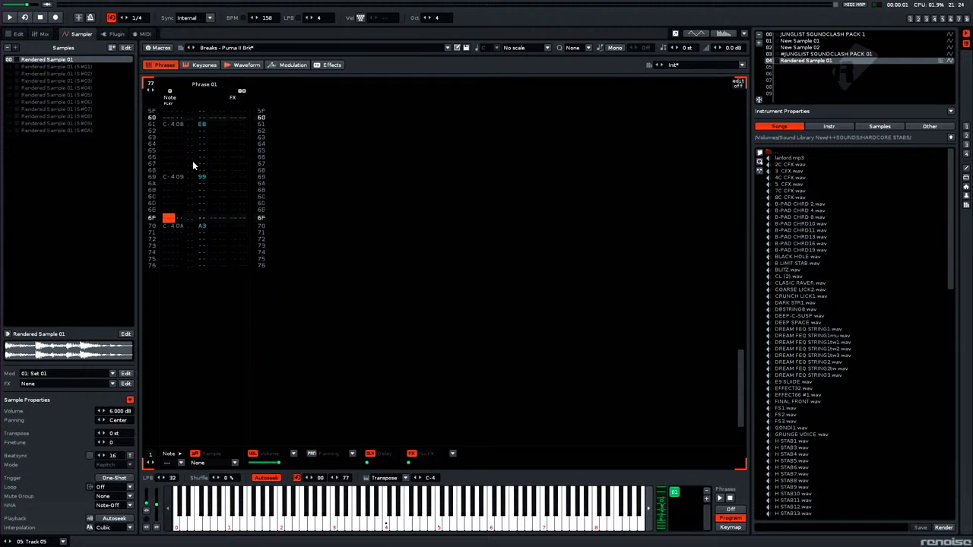
key("Down")
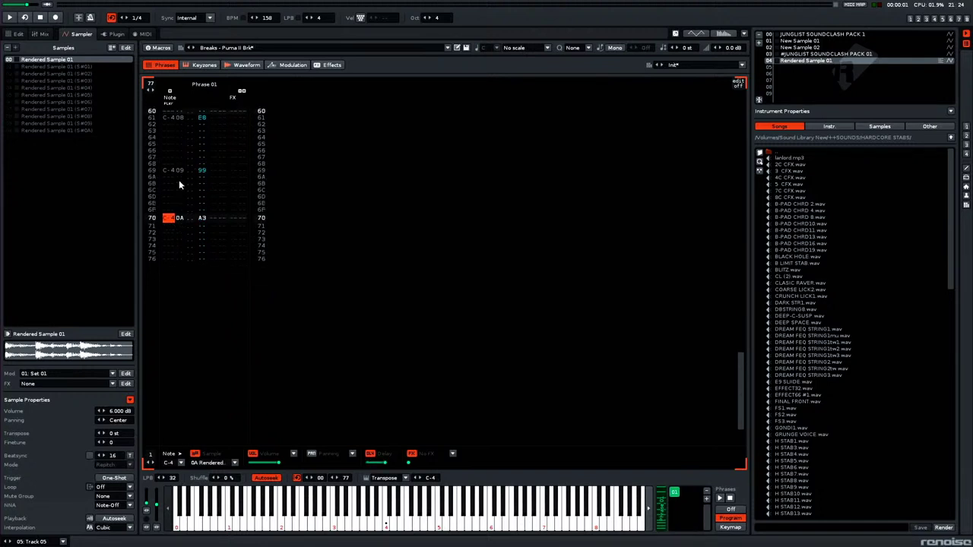
key("Down")
key("Down")
key("Down")
key("Down")
key("Down")
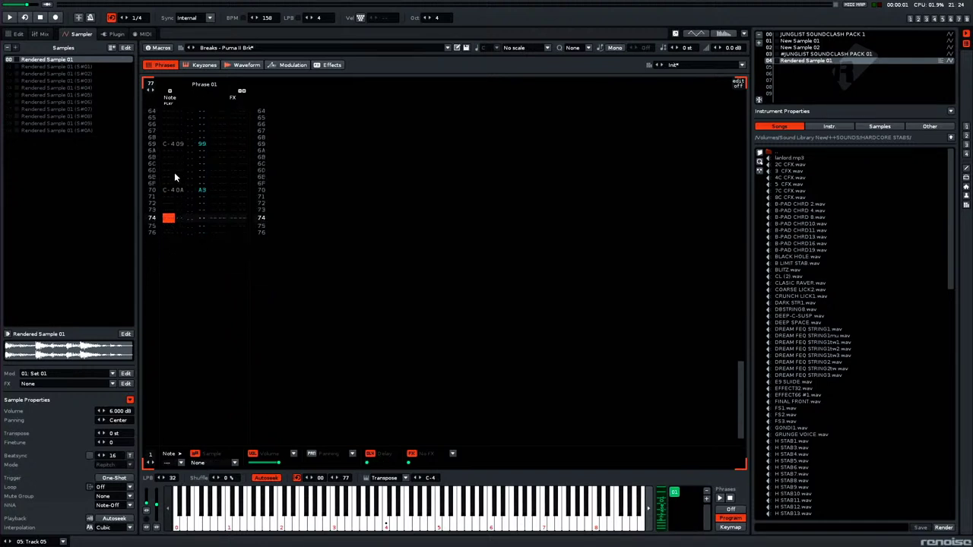
key("Down")
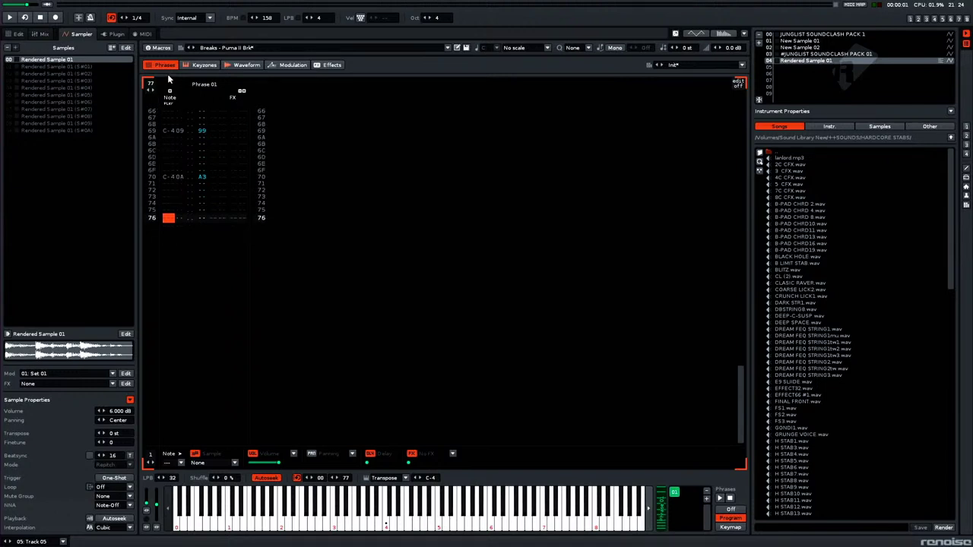
key("z")
key("z")
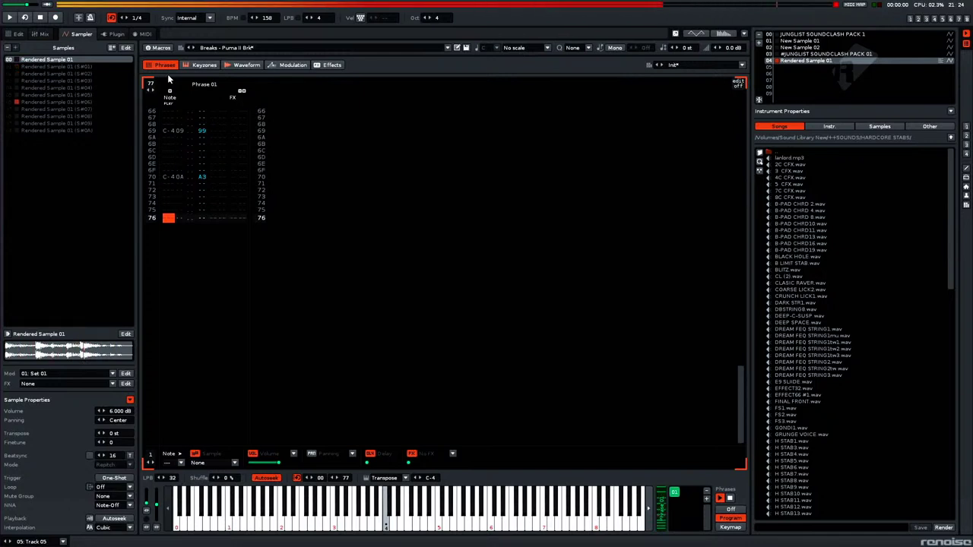
left_click(152, 91)
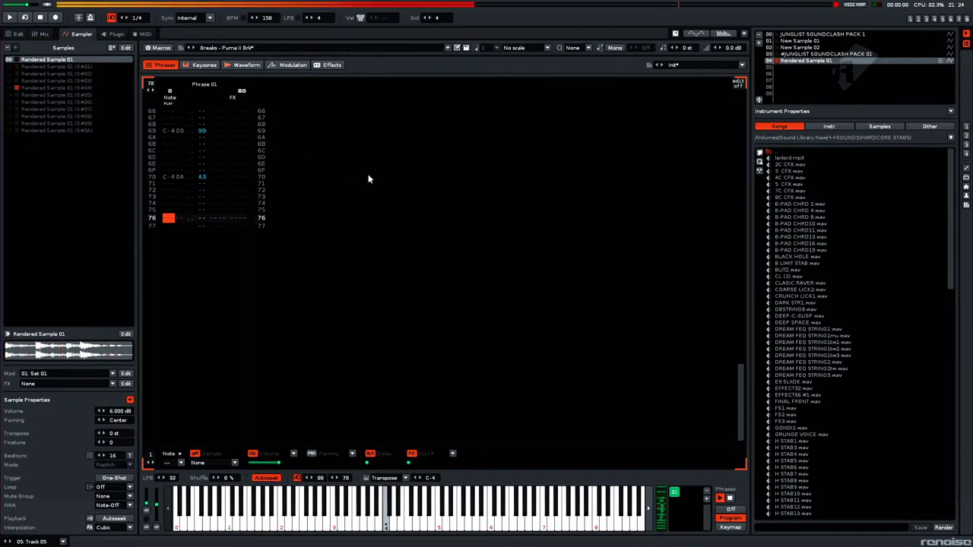
Step: Review the rows at the end and beginning of Phrase 01 and preview how it loops
key("Up")
key("Up")
key("Up")
key("Up")
key("Up")
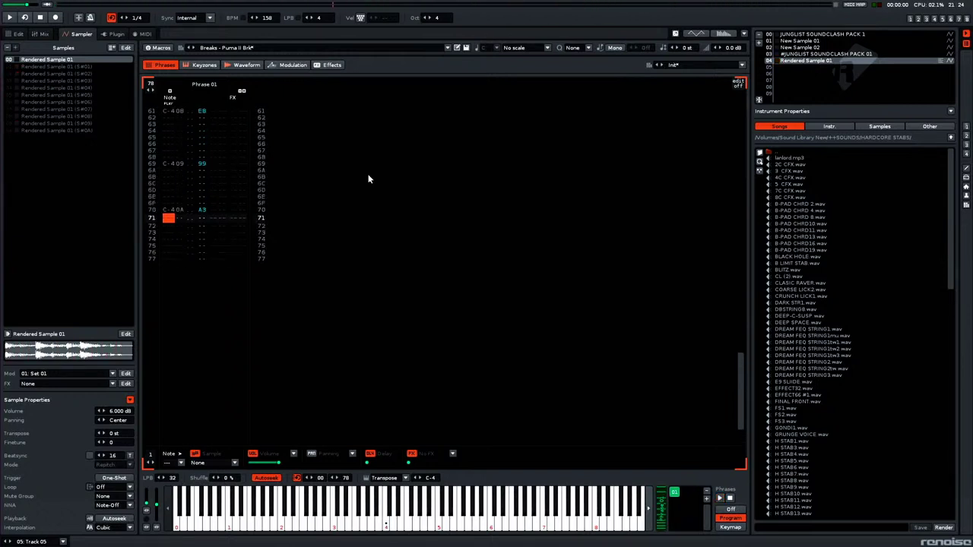
key("Down")
key("Down")
key("Down")
key("Down")
key("Down")
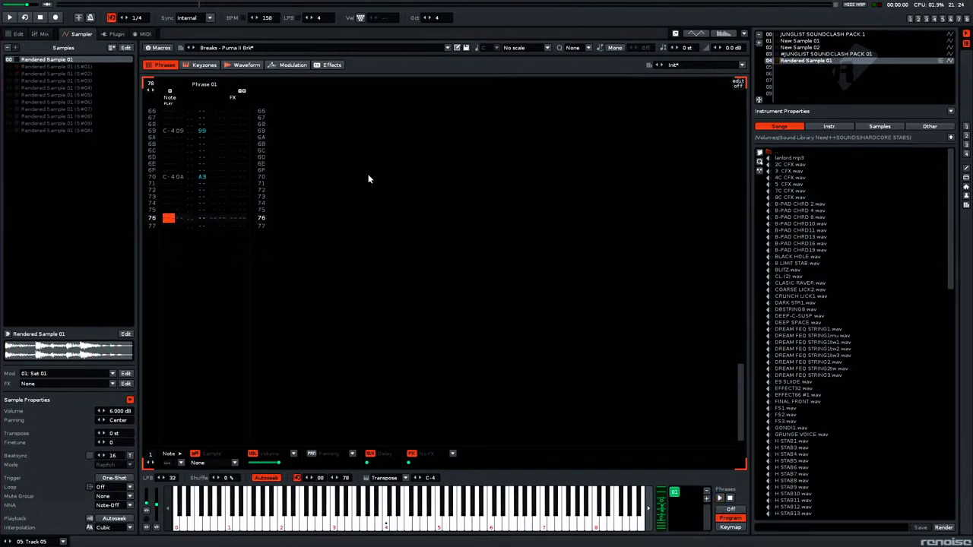
key("Down")
key("Down")
key("Up")
key("Down")
key("Down")
key("Down")
key("Down")
key("Down")
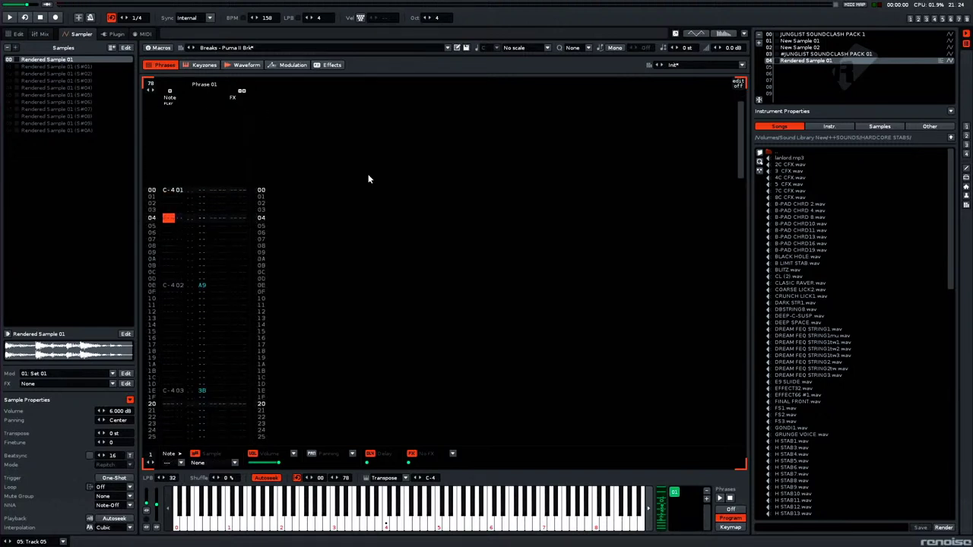
key("Down")
key("Down")
key("Down")
key("Down")
key("Down")
key("Down")
key("Down")
key("Down")
key("Down")
key("Down")
key("Down")
key("Down")
key("Down")
key("Down")
key("Down")
key("Down")
key("Down")
key("Down")
key("Down")
key("Down")
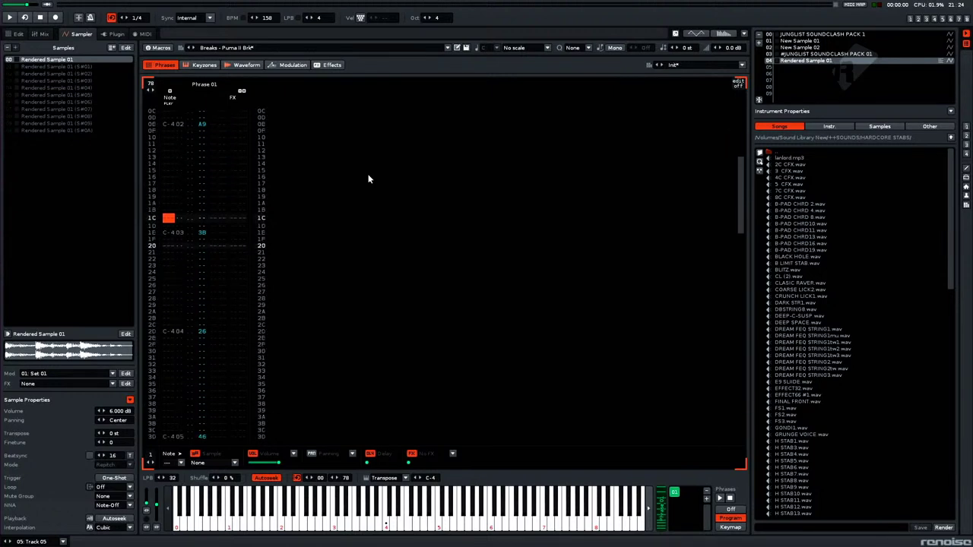
key("z")
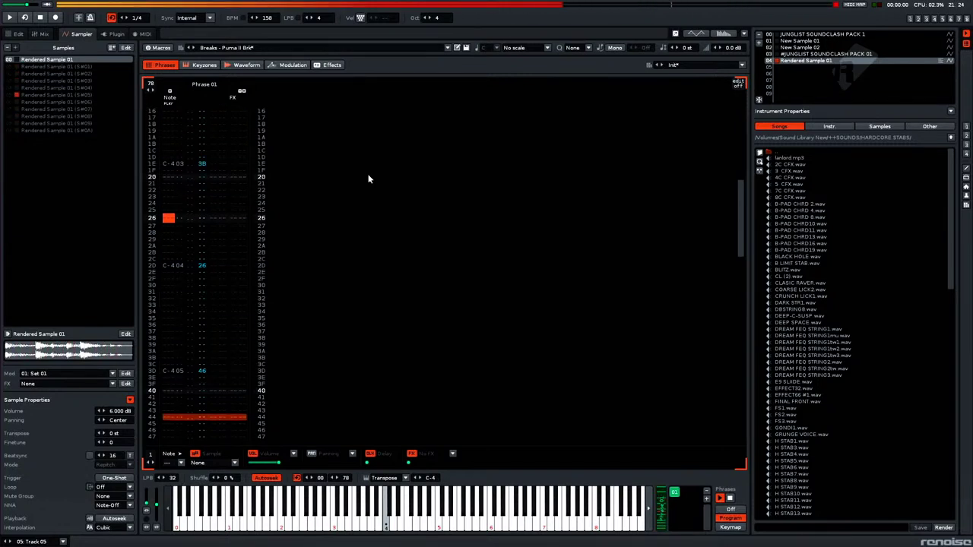
Step: Save the instrument as "Puma II Brk phrase" in the Breaks folder
left_click(457, 48)
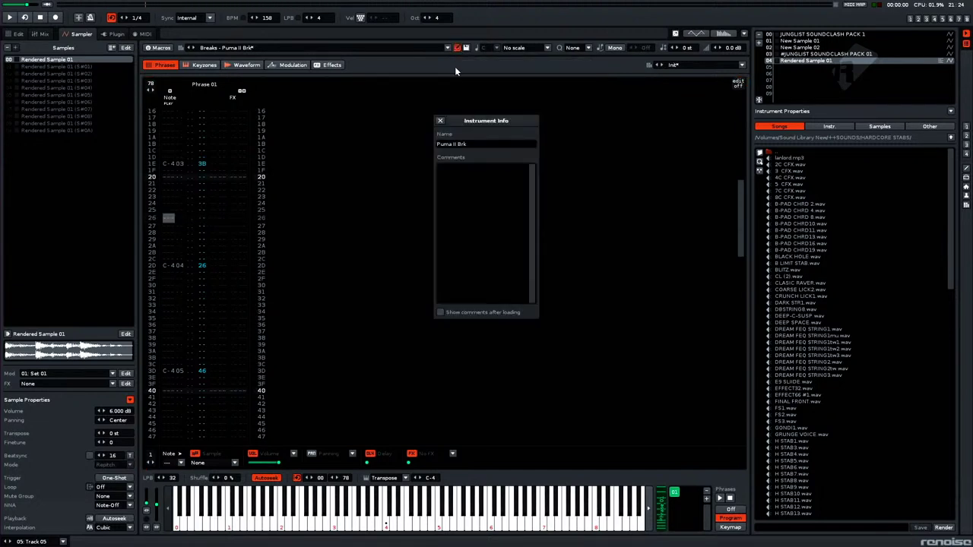
left_click(439, 122)
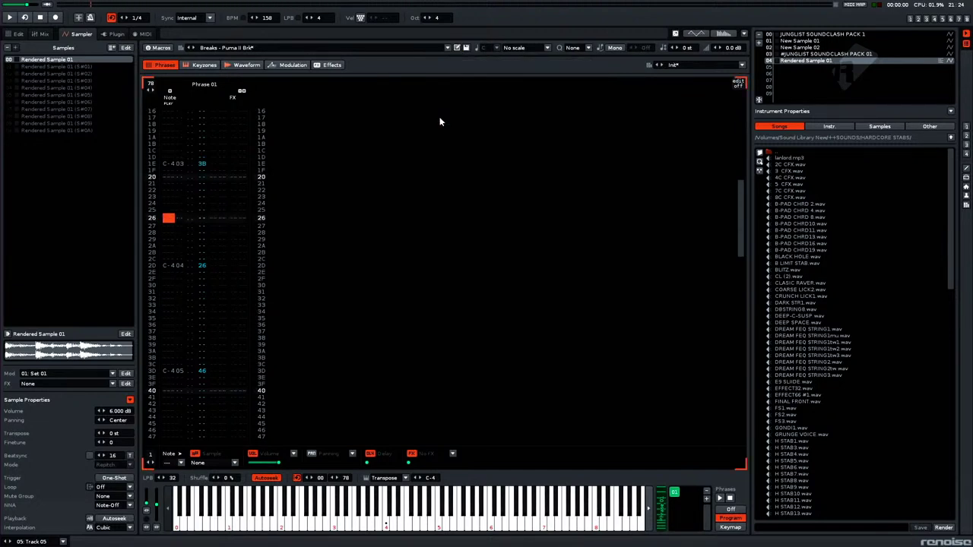
left_click(466, 48)
left_click(474, 46)
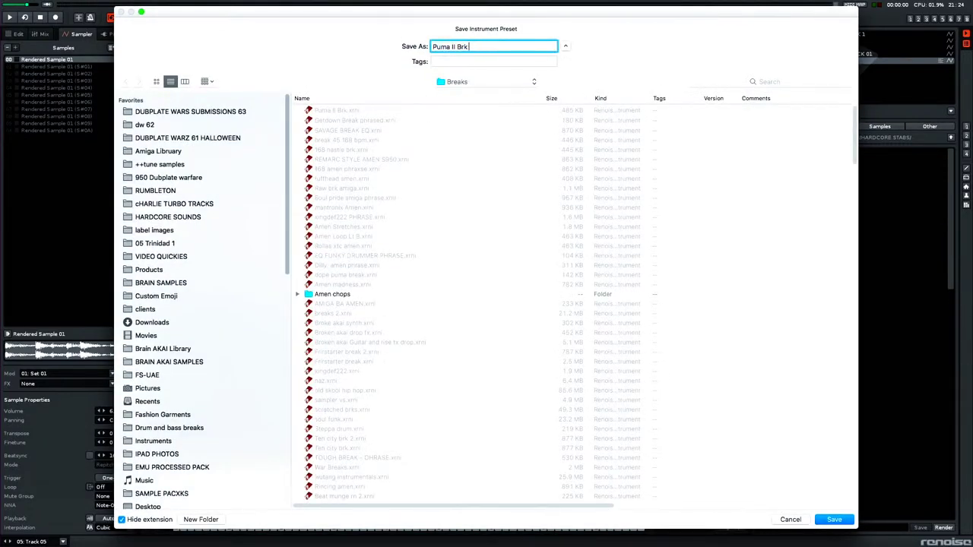
type("phrase")
key("Return")
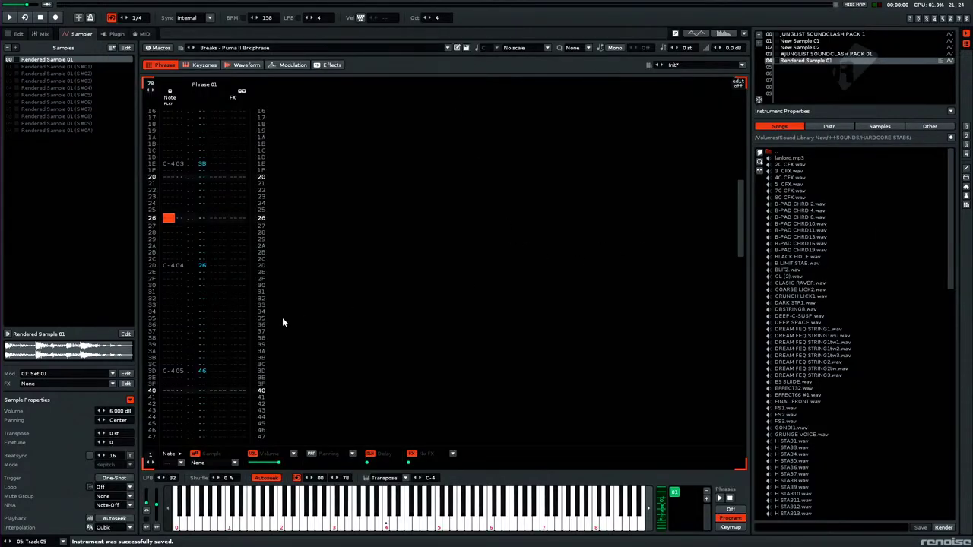
scroll(311, 303, "up", 8)
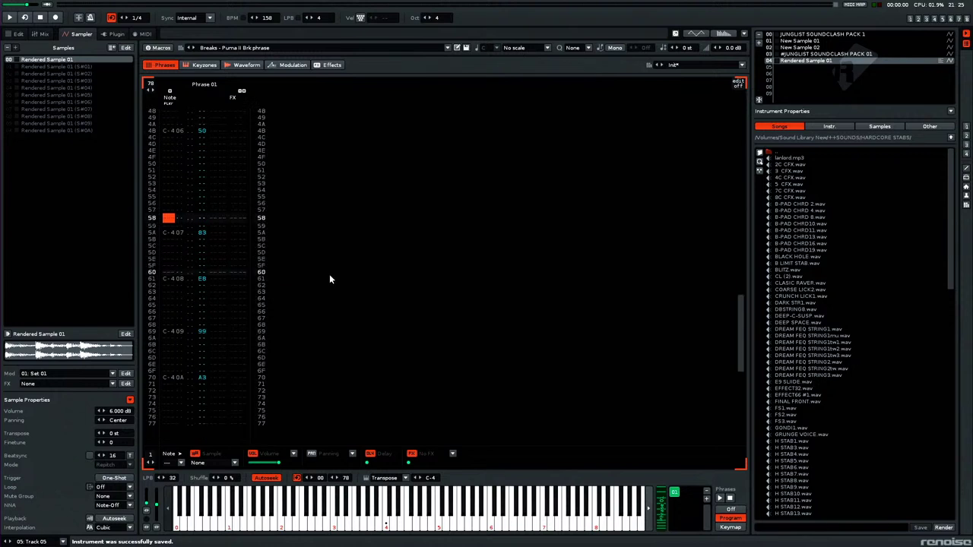
scroll(330, 277, "down", 8)
scroll(330, 277, "up", 8)
scroll(330, 277, "down", 20)
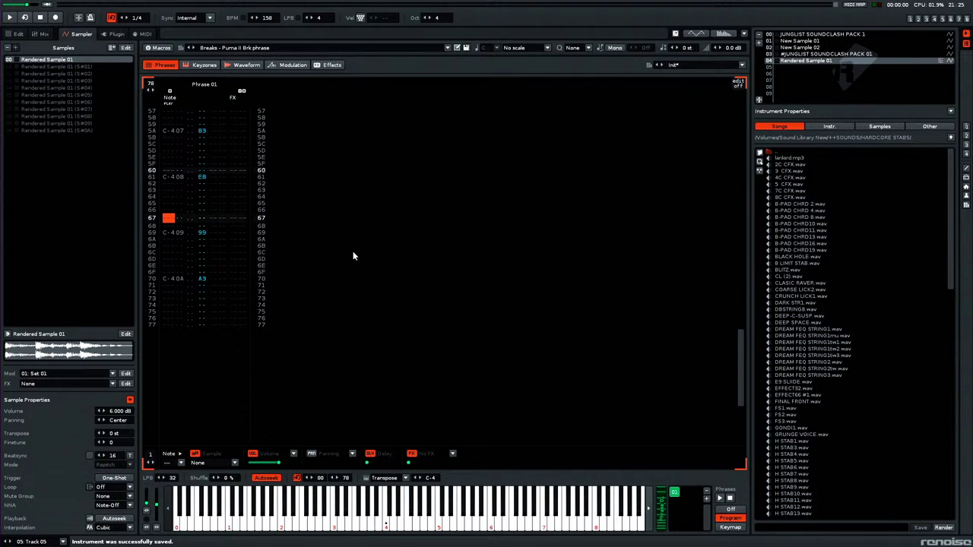
scroll(353, 256, "up", 8)
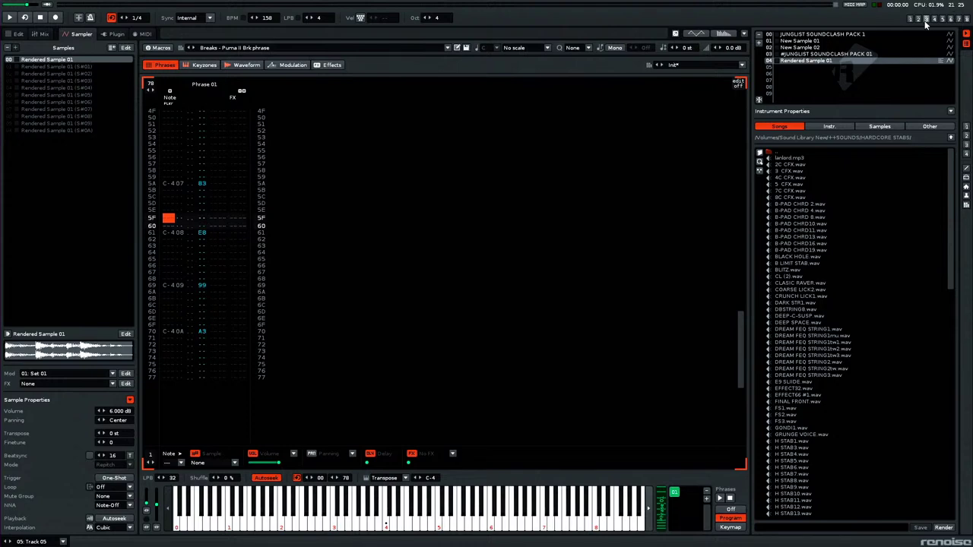
Step: Return to the pattern editor and enter a C-4 note of instrument 04 on row 00 of Track 05
key("F1")
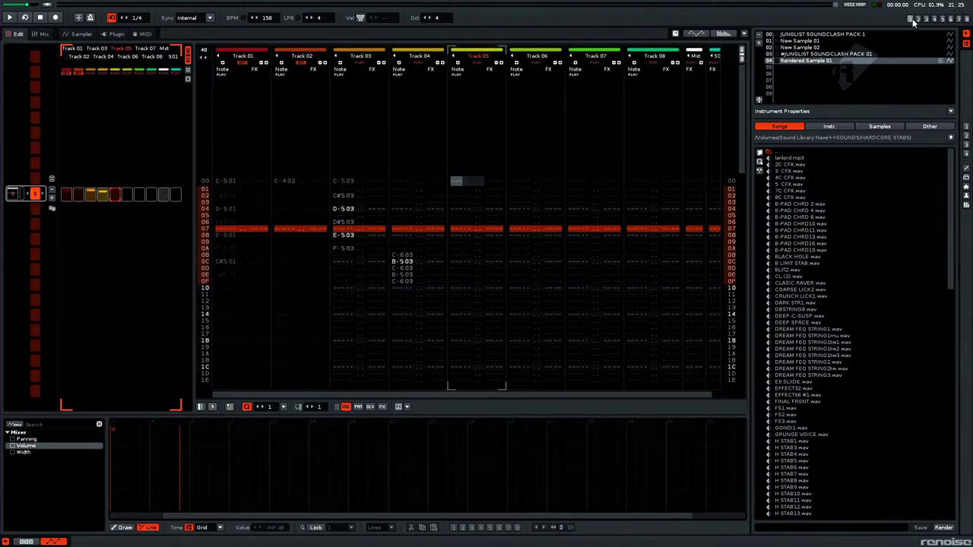
left_click(459, 181)
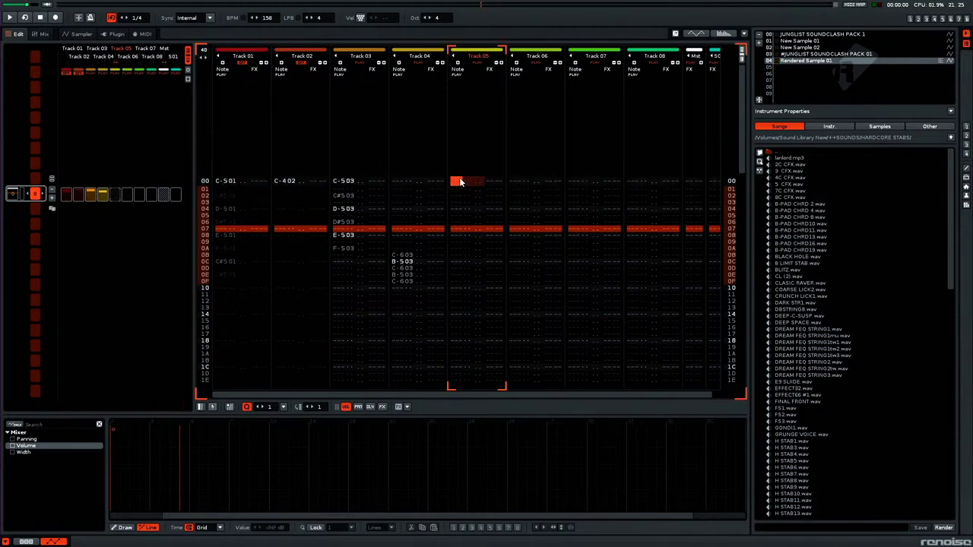
key("z")
key("space")
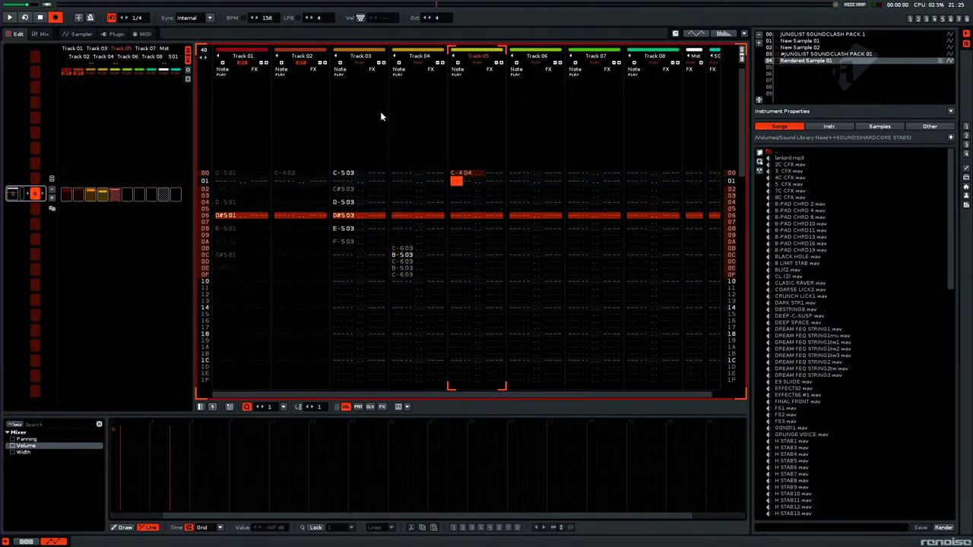
Step: Unmute Track 02, mute Track 03 and Track 04, and play the pattern to compare the breaks
left_click(302, 63)
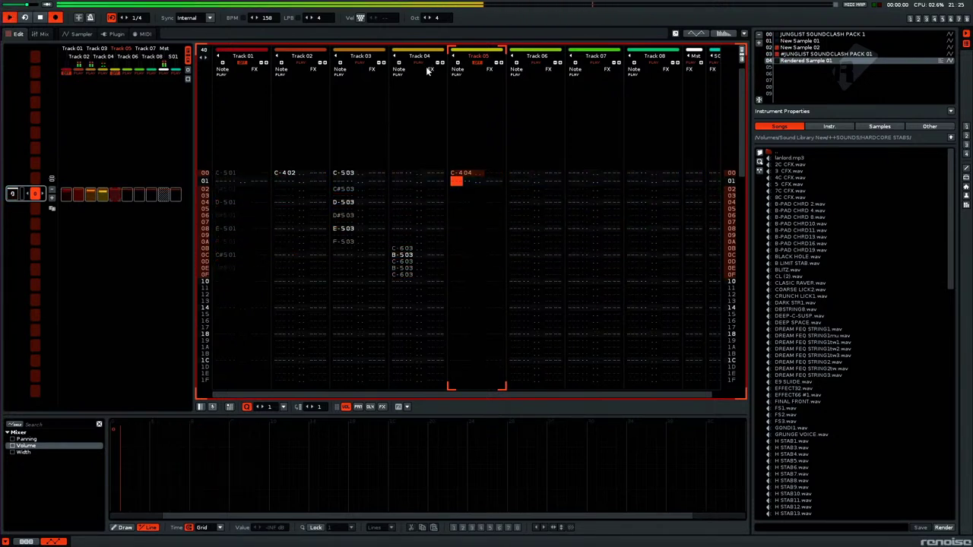
left_click(363, 67)
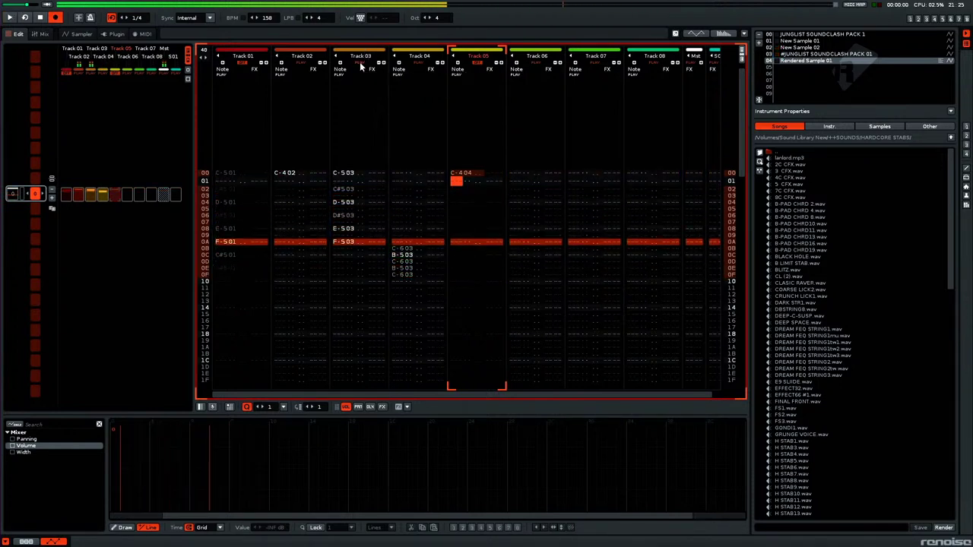
left_click(420, 67)
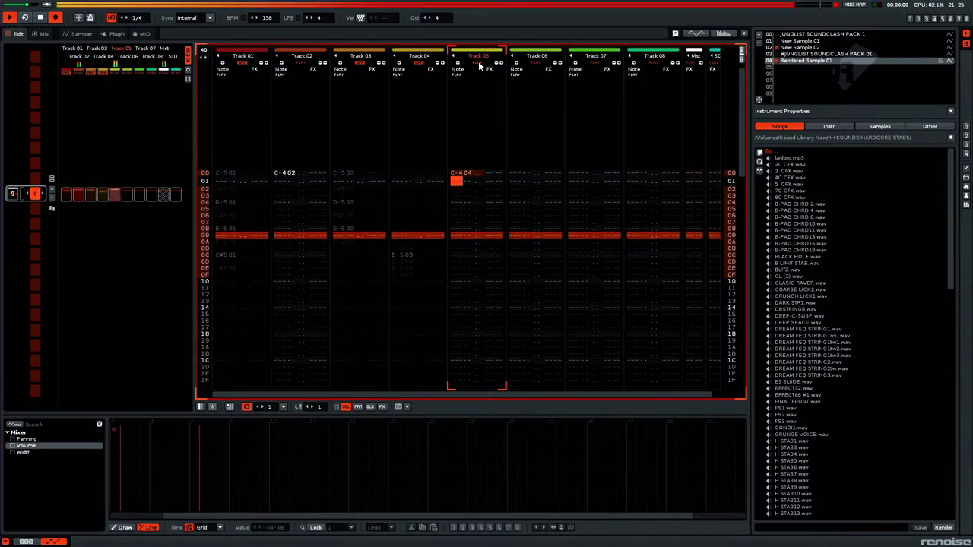
Step: Open instrument 04 in the sampler and delete its Phrase 01
double_click(791, 64)
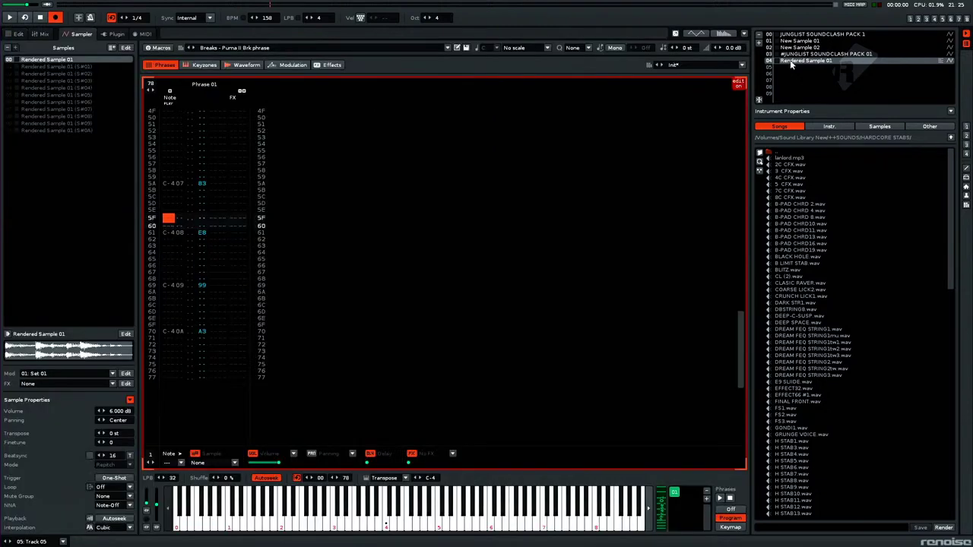
right_click(673, 494)
left_click(704, 538)
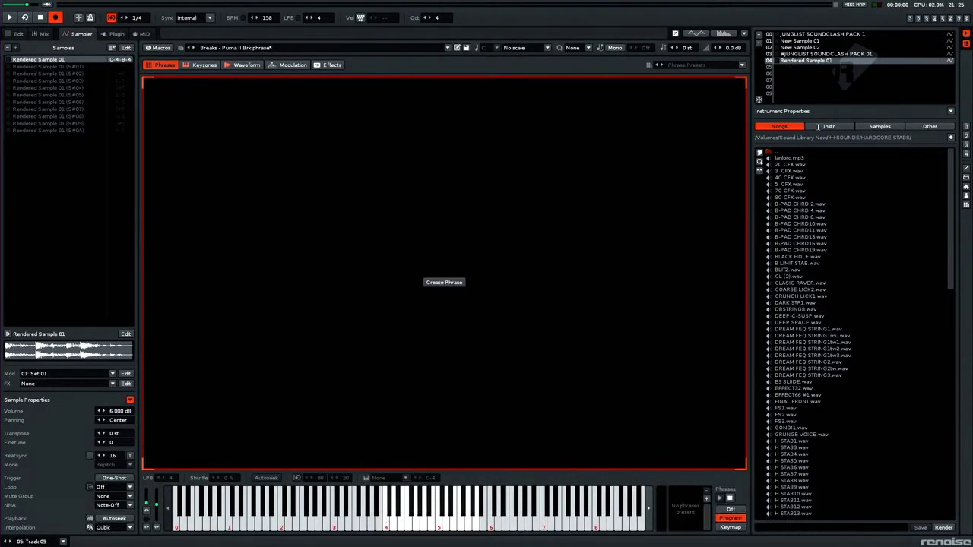
Step: Return to the pattern editor and replace the note on row 00 of Track 05 with C-5 of instrument 04
left_click(911, 19)
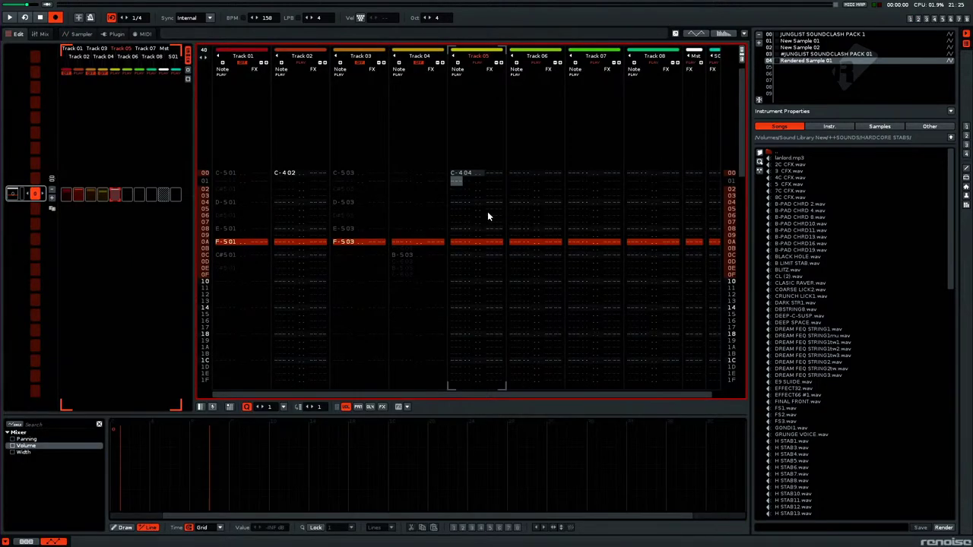
left_click(470, 177)
key("q")
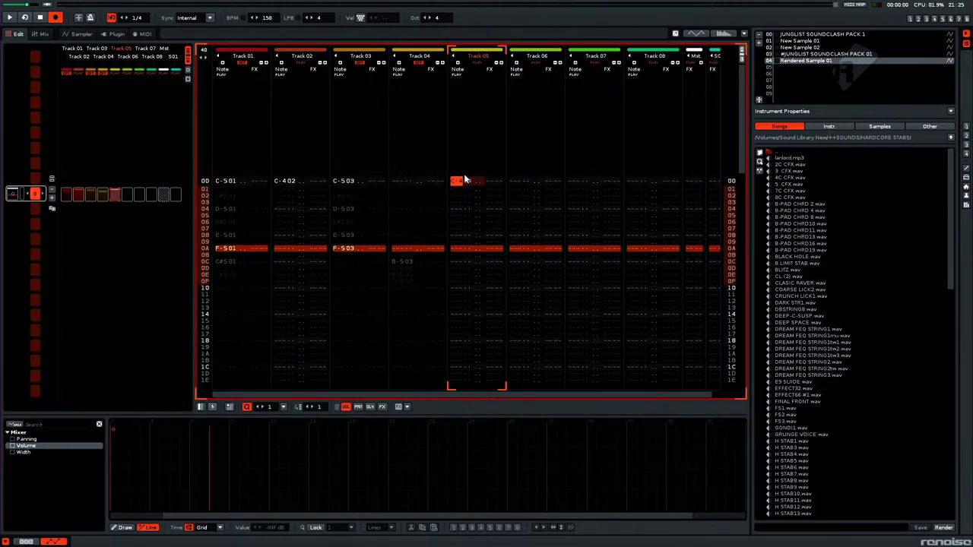
key("Escape")
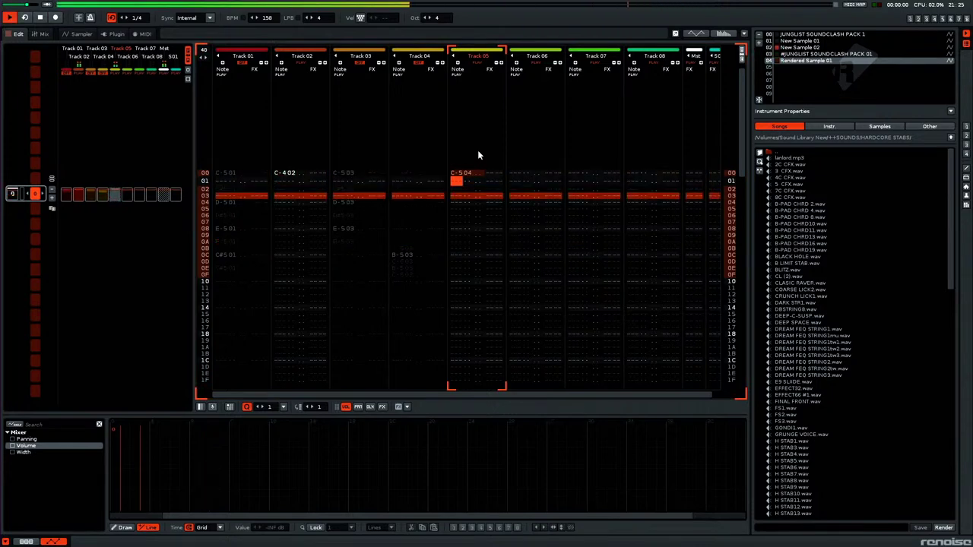
Step: Open instrument 04's rendered sample in the waveform editor and audition it, lowering the keyboard octave to 3
double_click(804, 62)
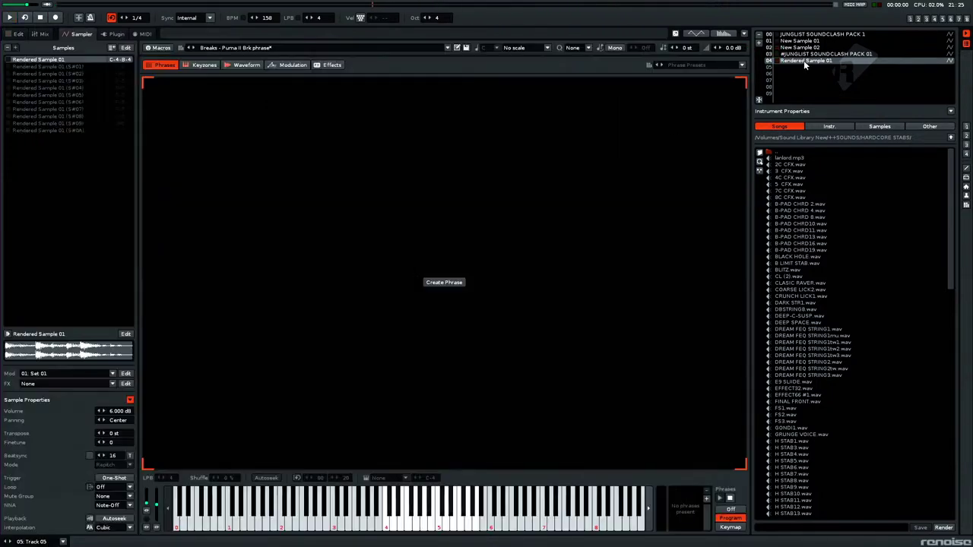
left_click(246, 66)
key("z")
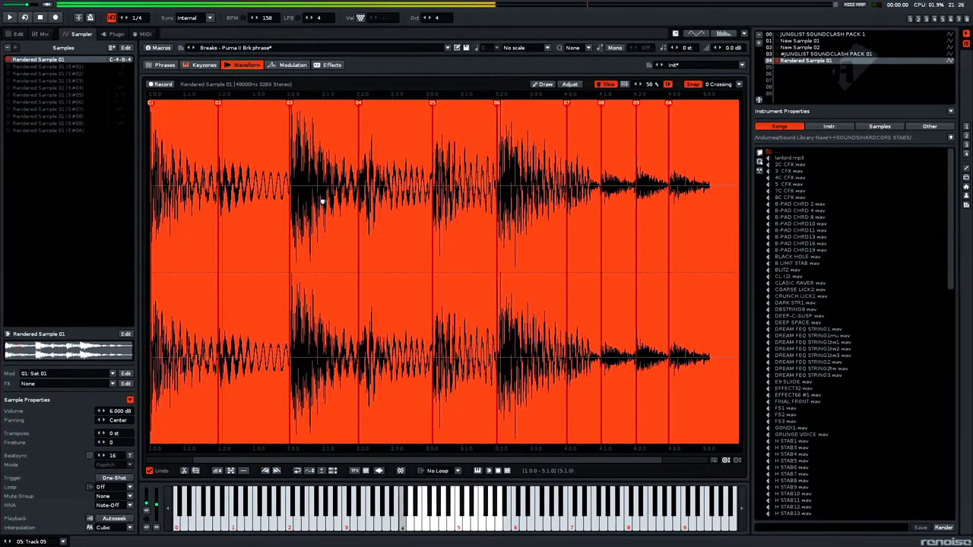
key("q")
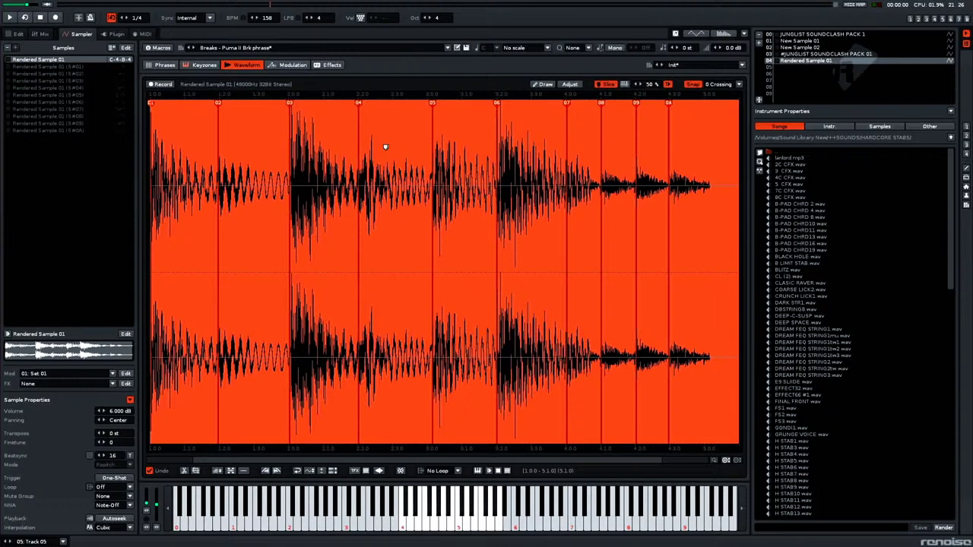
right_click(266, 169)
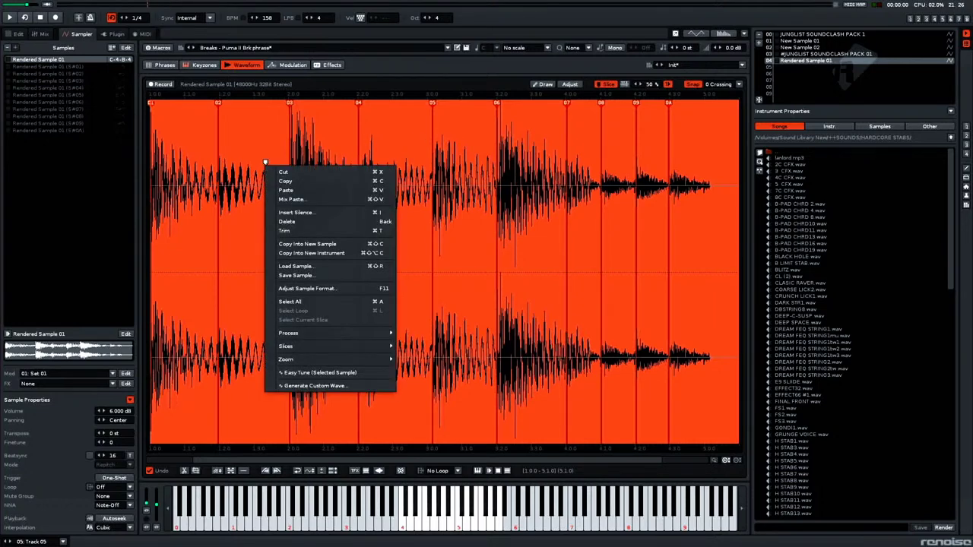
left_click(457, 122)
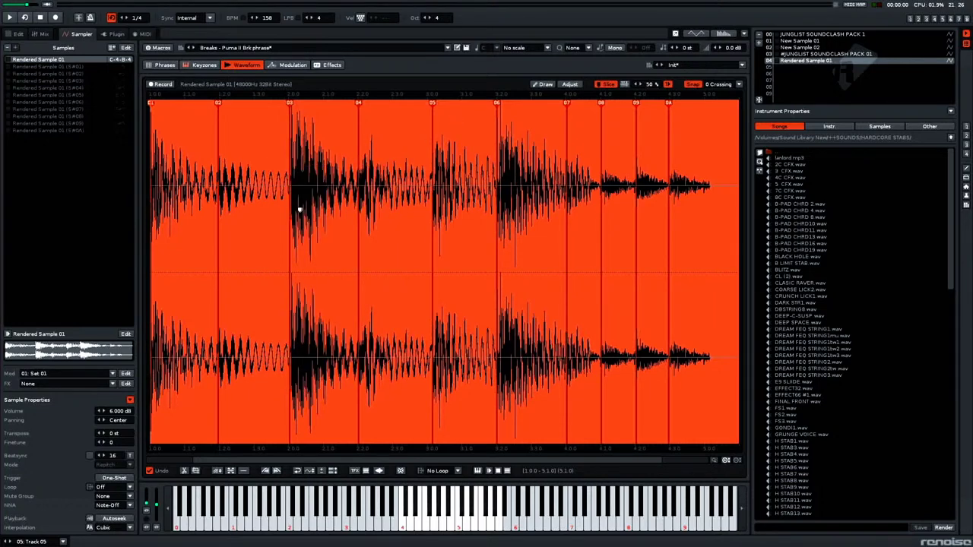
key("q")
key("q")
key("KP_Divide")
key("q")
Step: Set the rendered sample's loop mode to Forward and audition the loop
left_click(457, 470)
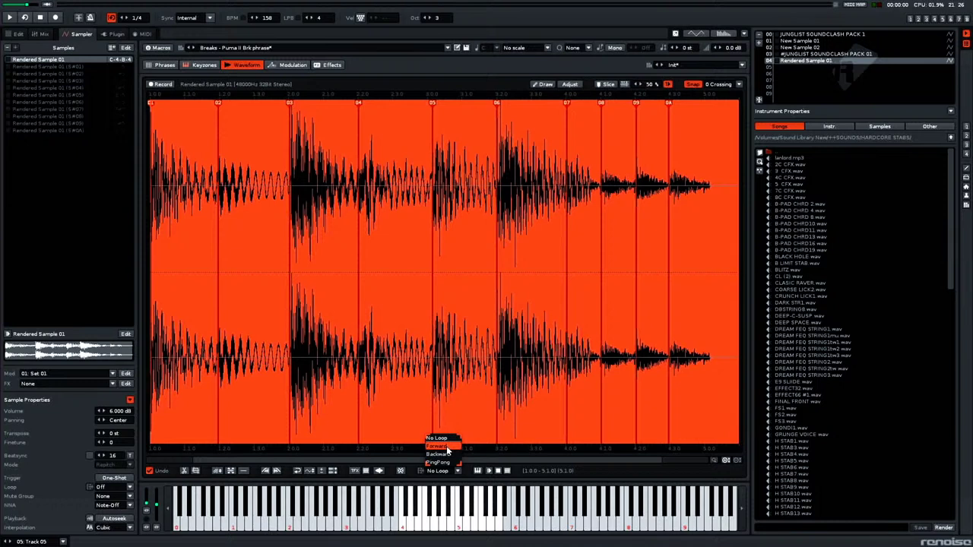
left_click(447, 451)
key("q")
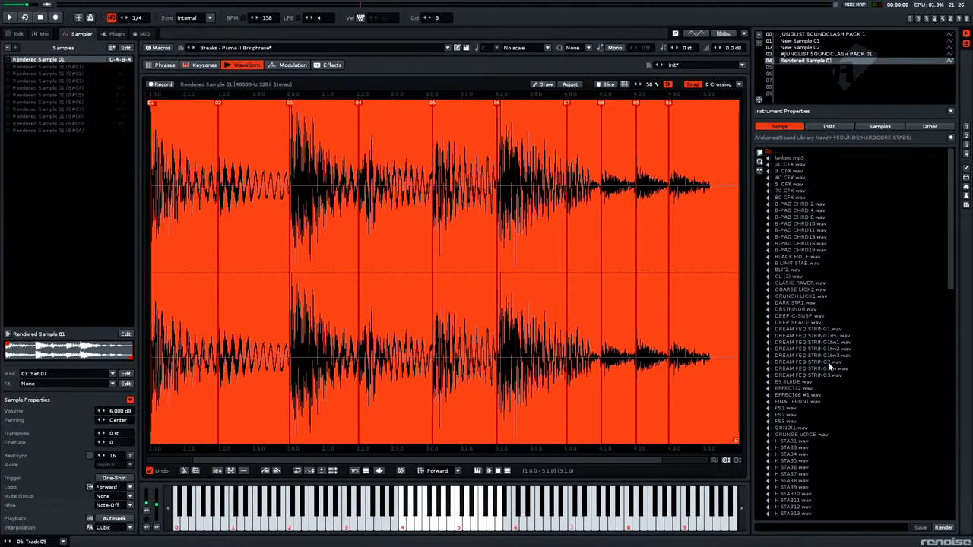
Step: Cut the silent tail from the rendered sample, turning snapping off to start the selection exactly where the audio ends
left_click(714, 211)
scroll(714, 210, "up", 4)
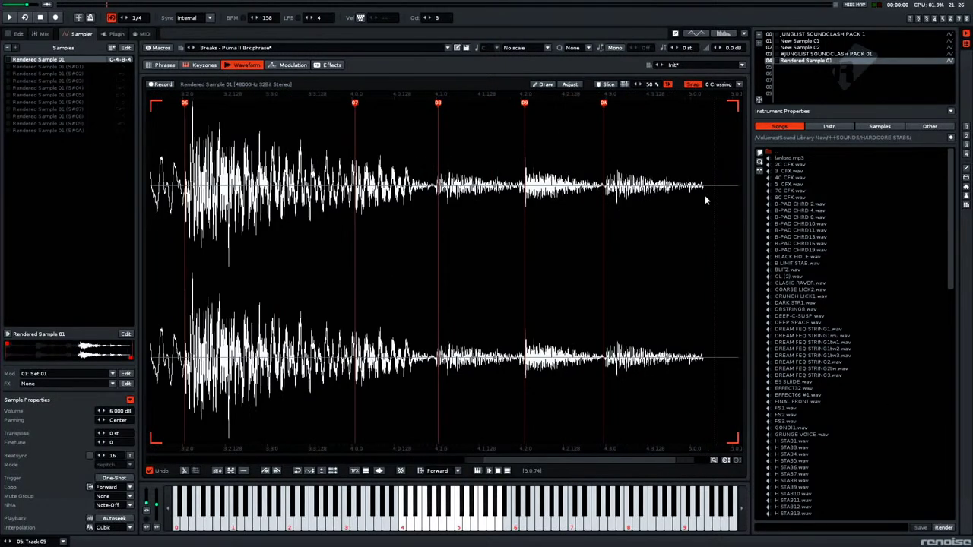
scroll(715, 226, "up", 3)
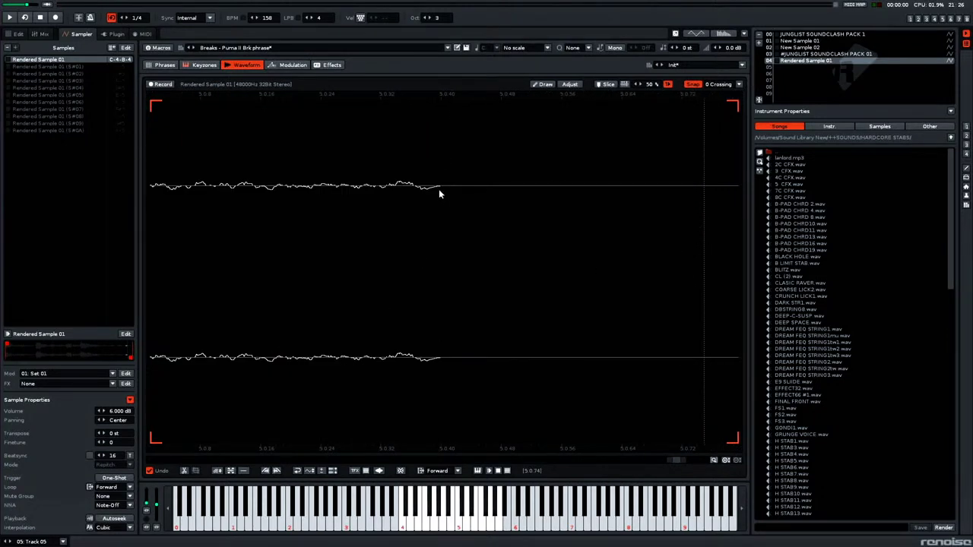
left_click_drag(441, 193, 798, 266)
scroll(708, 257, "down", 4)
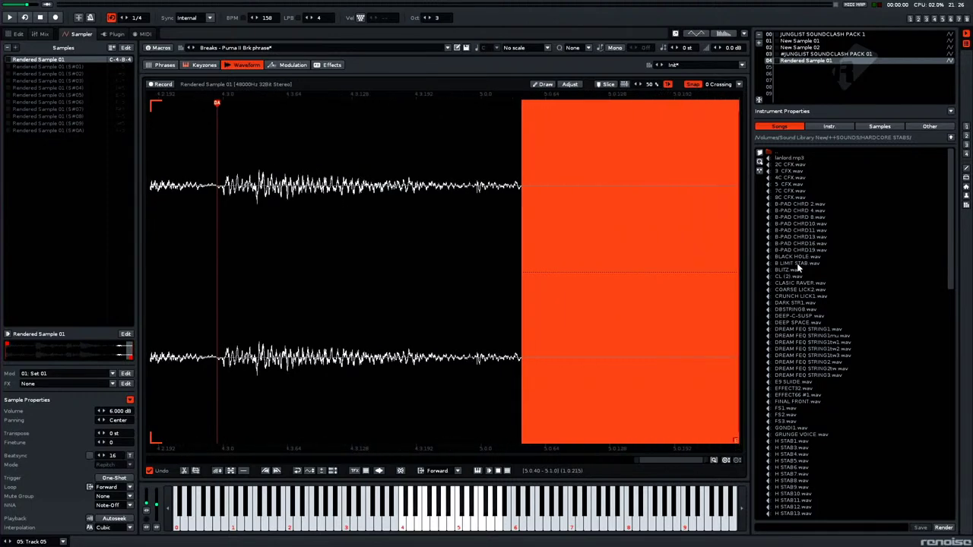
scroll(485, 257, "up", 10)
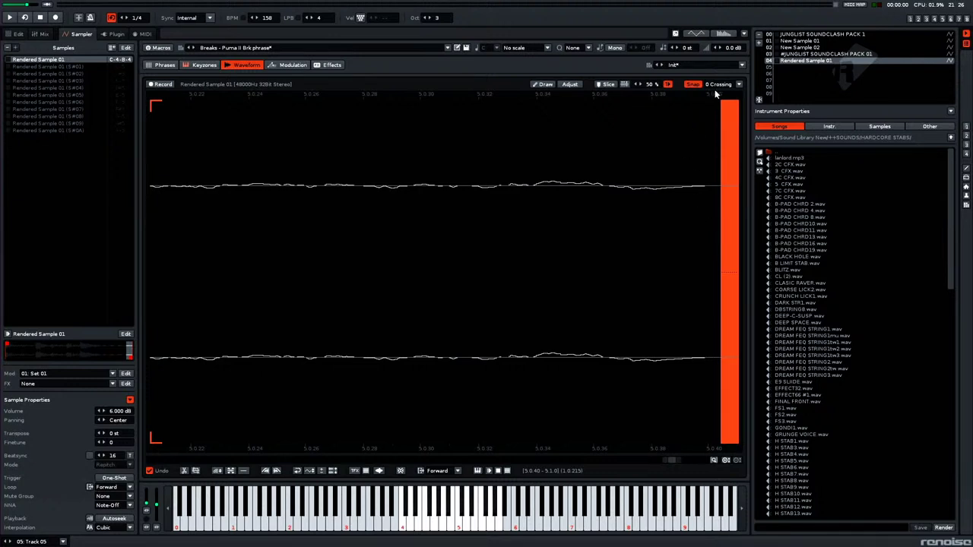
left_click_drag(724, 217, 705, 210)
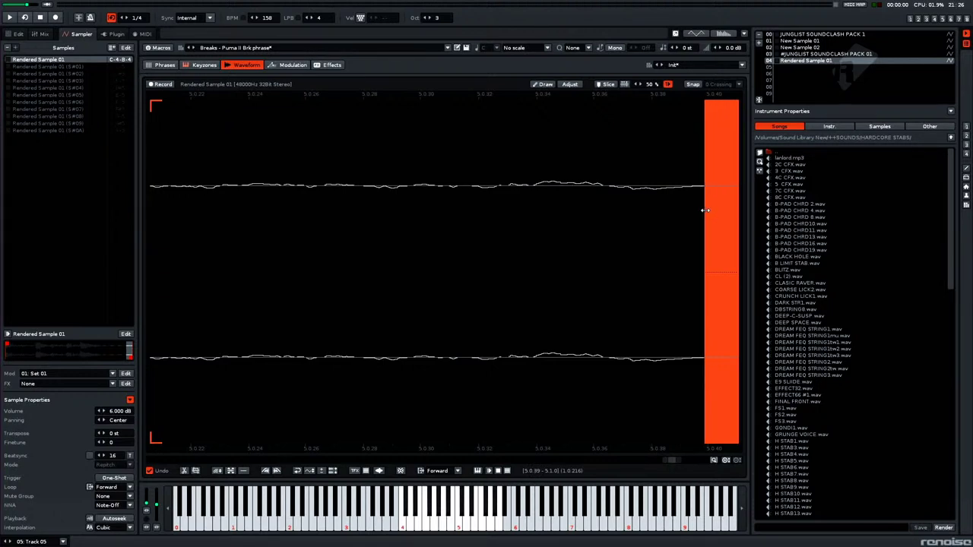
scroll(712, 211, "down", 10)
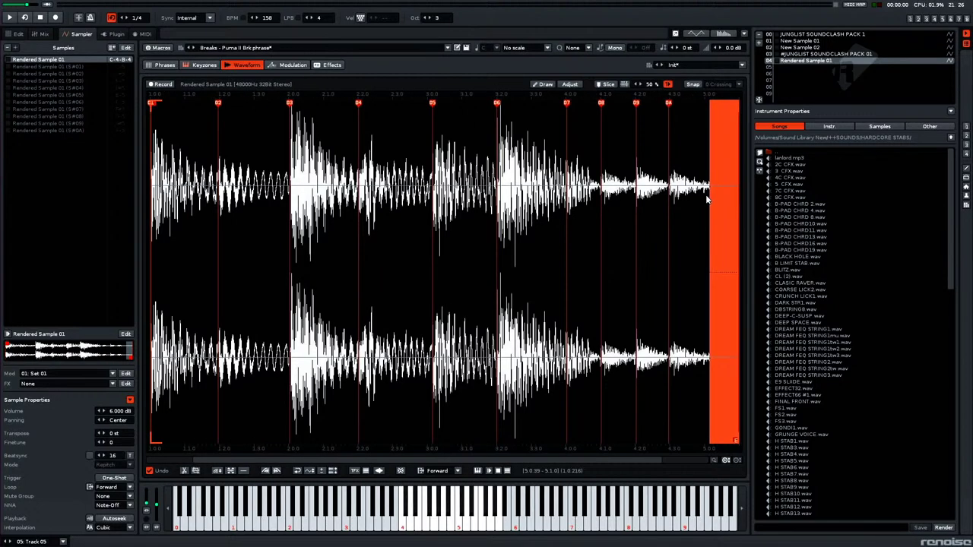
right_click(722, 187)
left_click(724, 196)
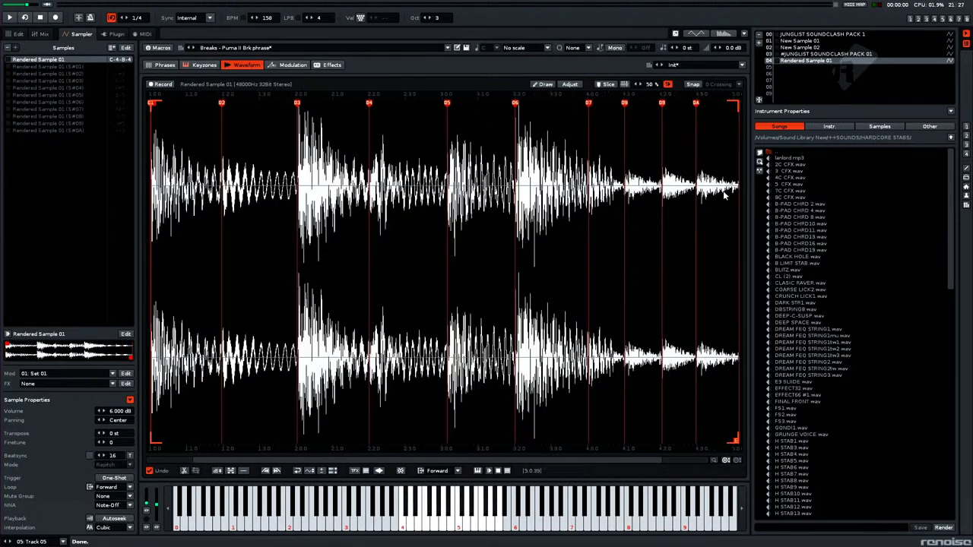
Step: Render the trimmed sample's slices to a phrase
right_click(424, 242)
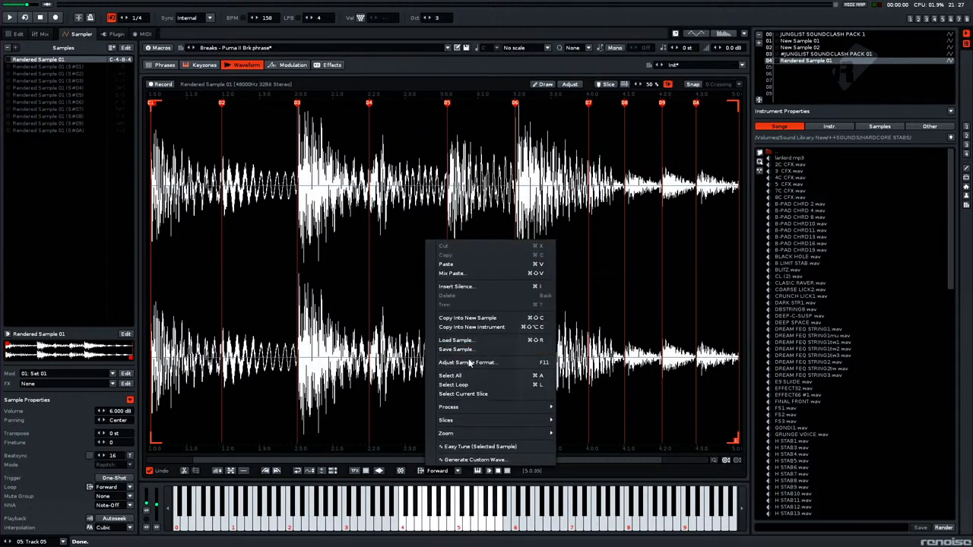
mouse_move(480, 408)
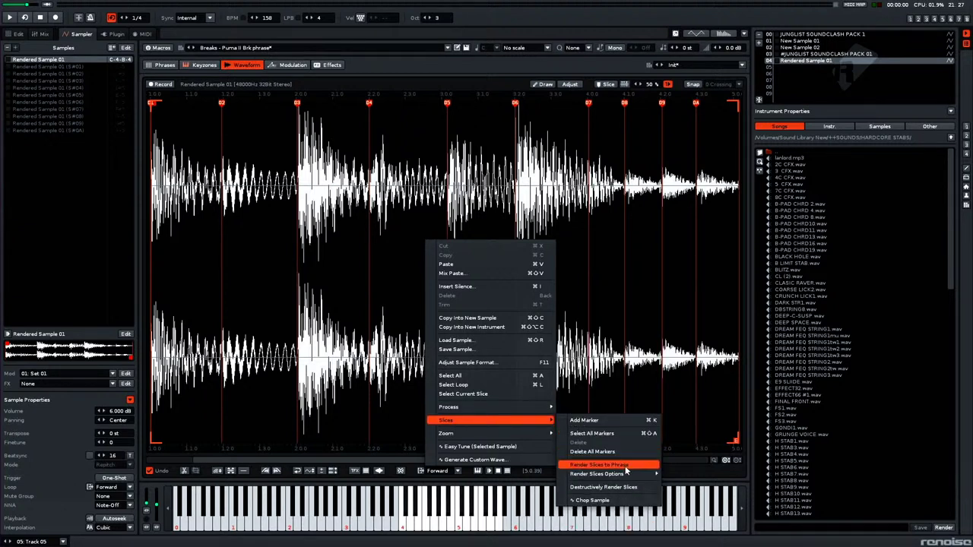
left_click(608, 465)
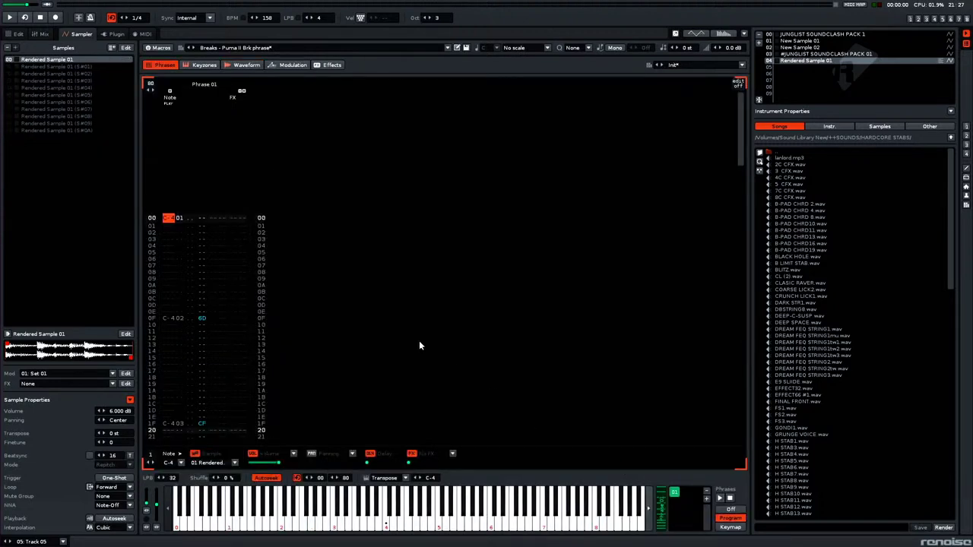
Step: Return to the pattern editor, enter C-4 of instrument 04 on row 00 of Track 05, and play the pattern
key("q")
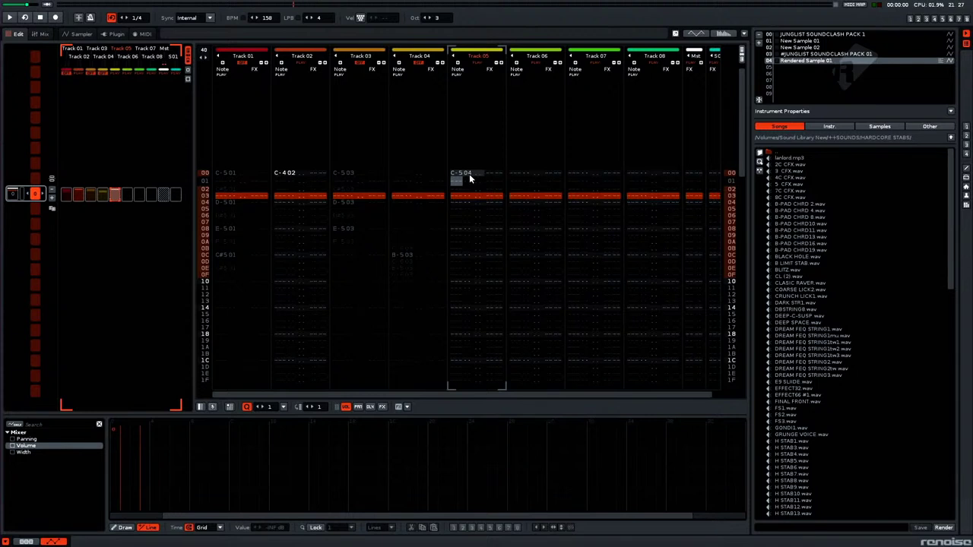
left_click(458, 179)
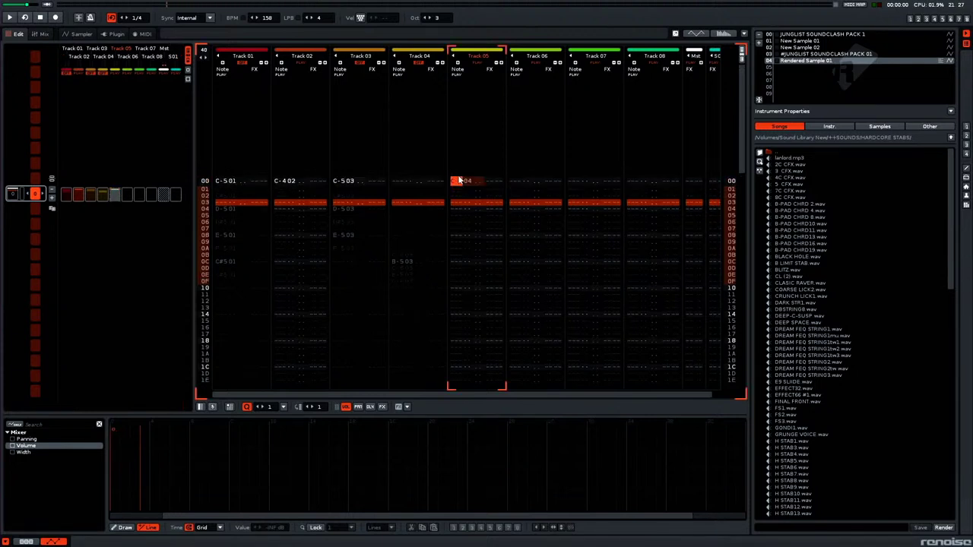
key("Escape")
key("space")
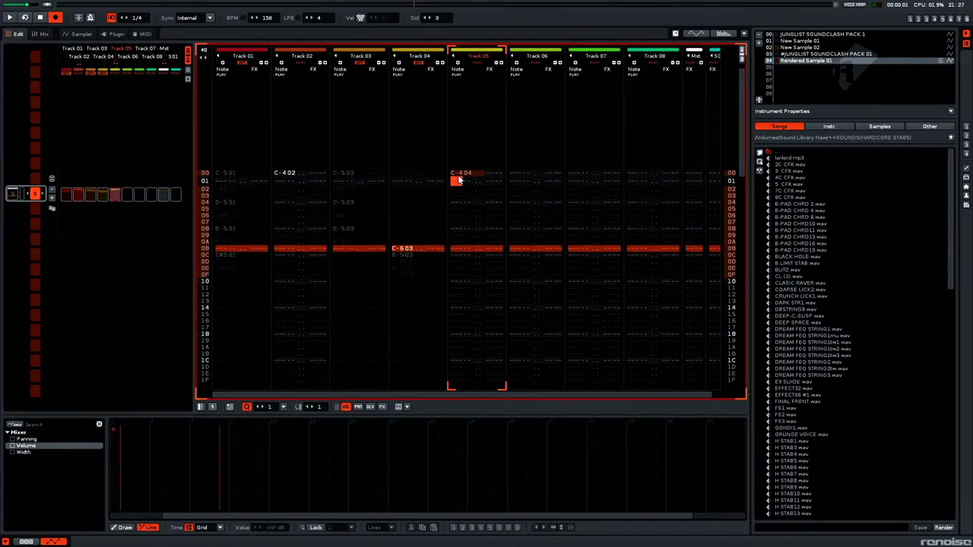
key("Escape")
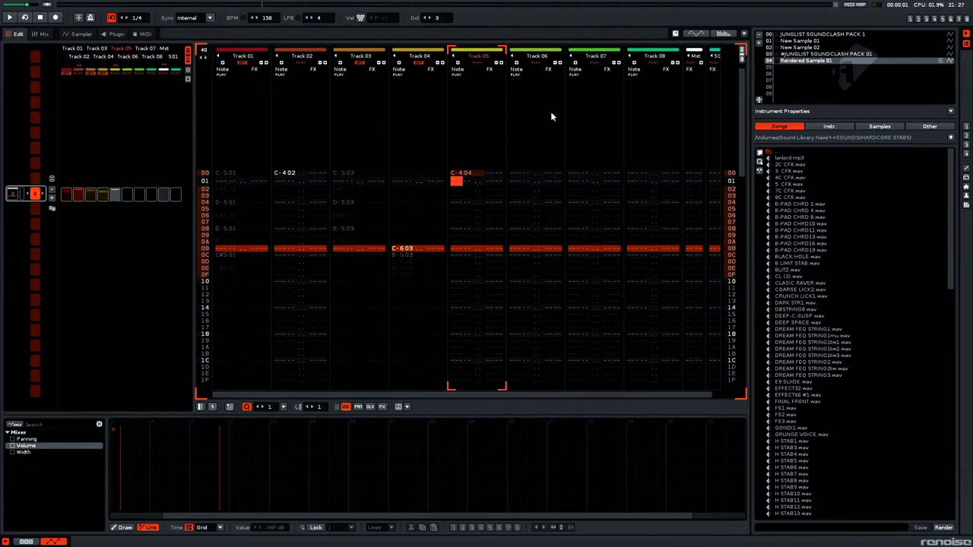
Step: Open the rendered sample's waveform and examine the leftover audio at its very end
double_click(811, 63)
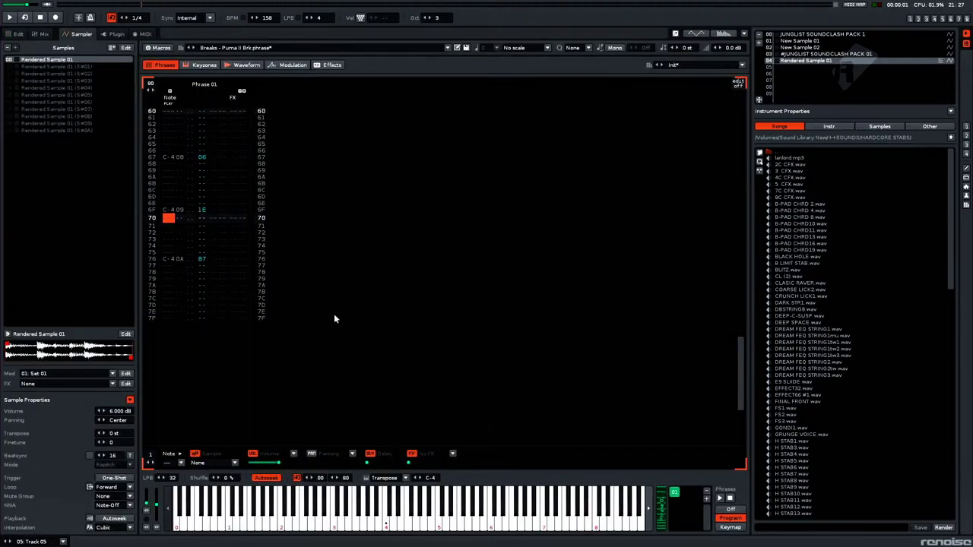
left_click(242, 65)
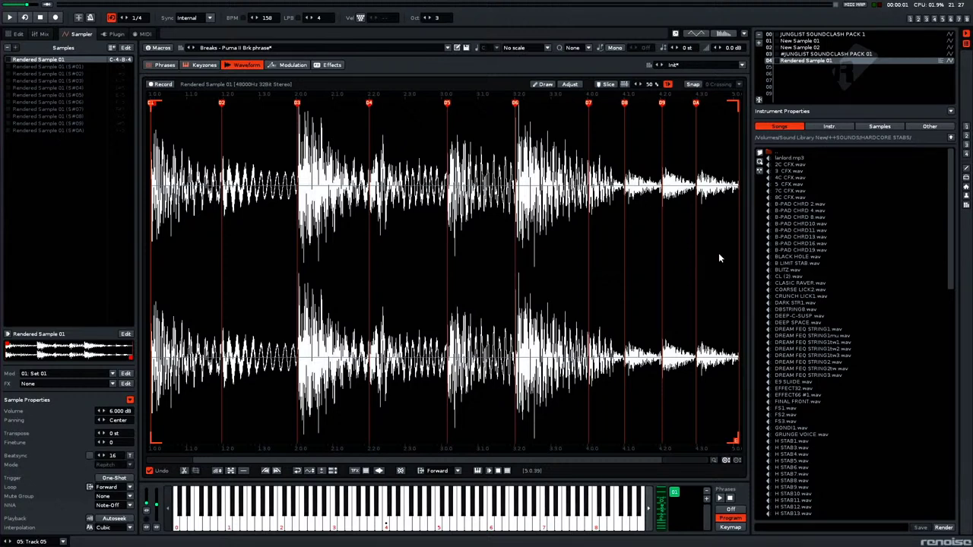
scroll(714, 247, "up", 4)
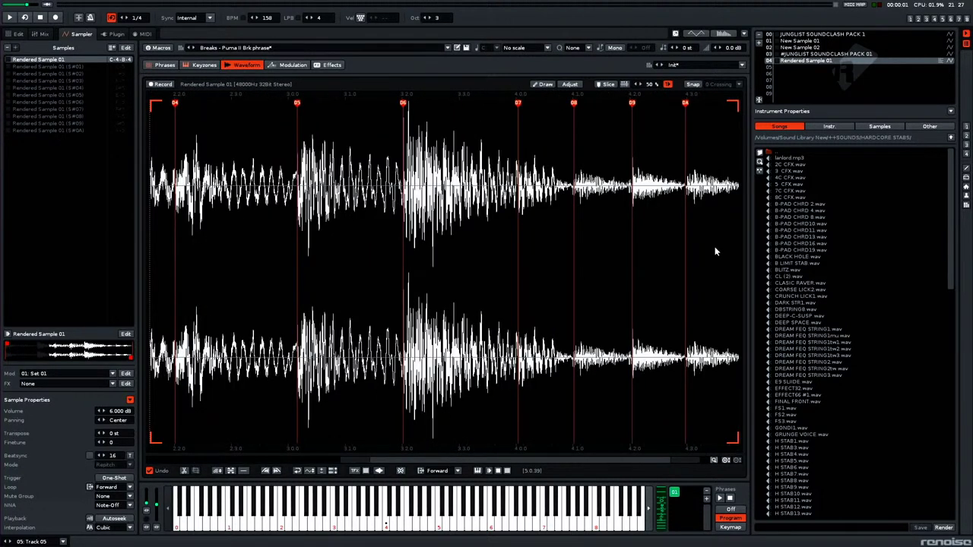
left_click_drag(607, 463, 623, 463)
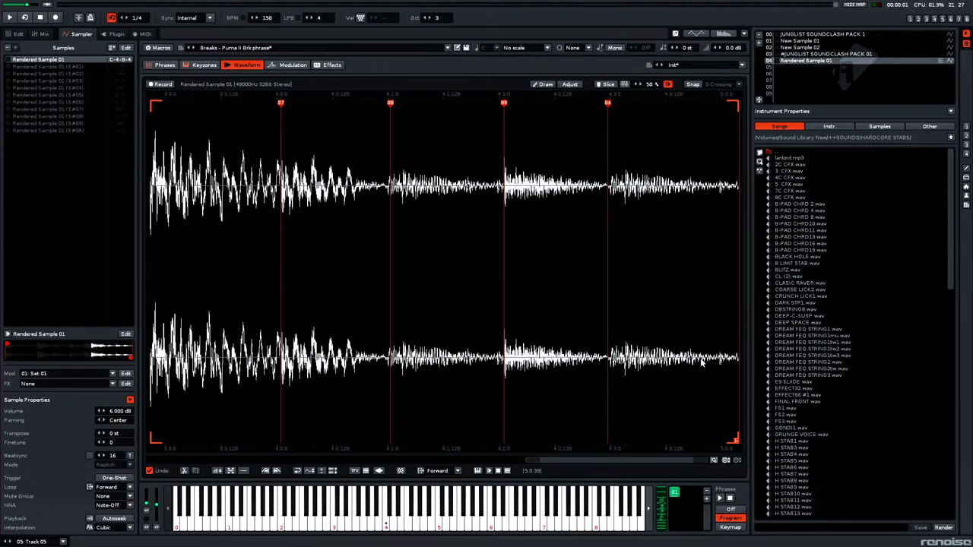
left_click_drag(718, 190, 752, 200)
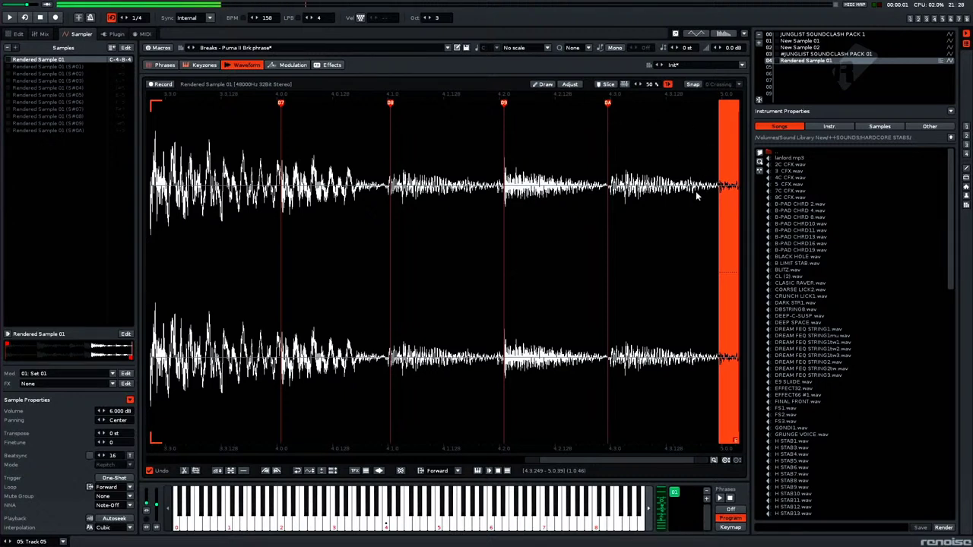
scroll(681, 189, "down", 3)
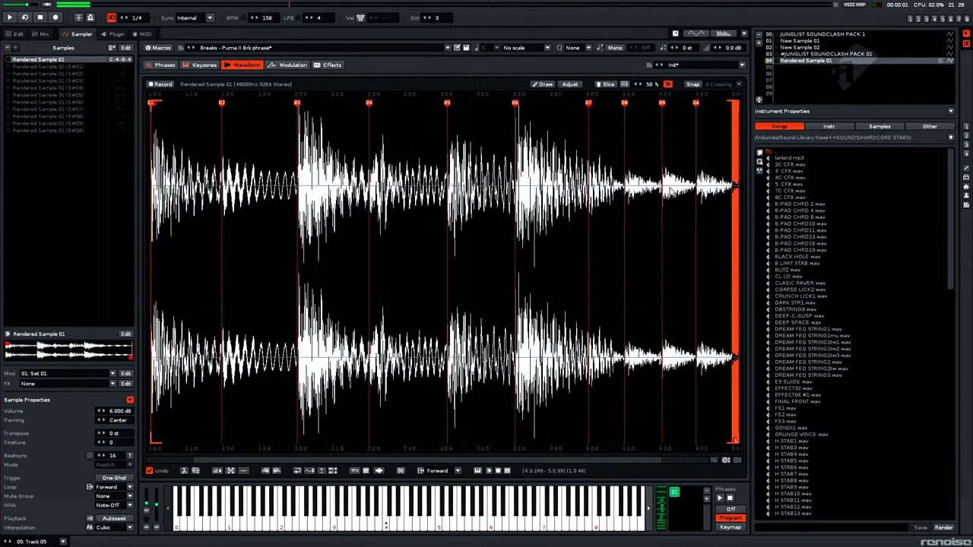
left_click(736, 206)
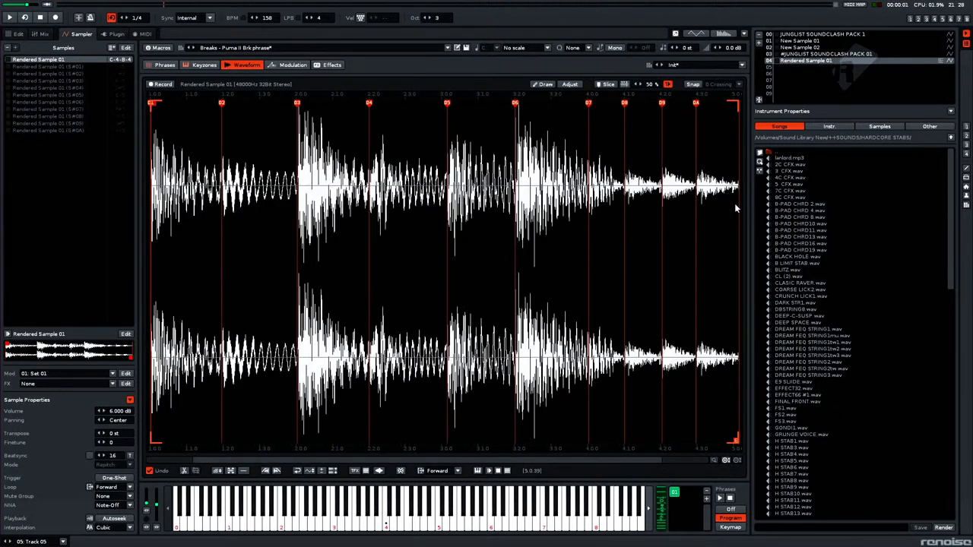
Step: Delete the instrument's existing Phrase 01 and audition the whole rendered sample
left_click(676, 494)
left_click(705, 538)
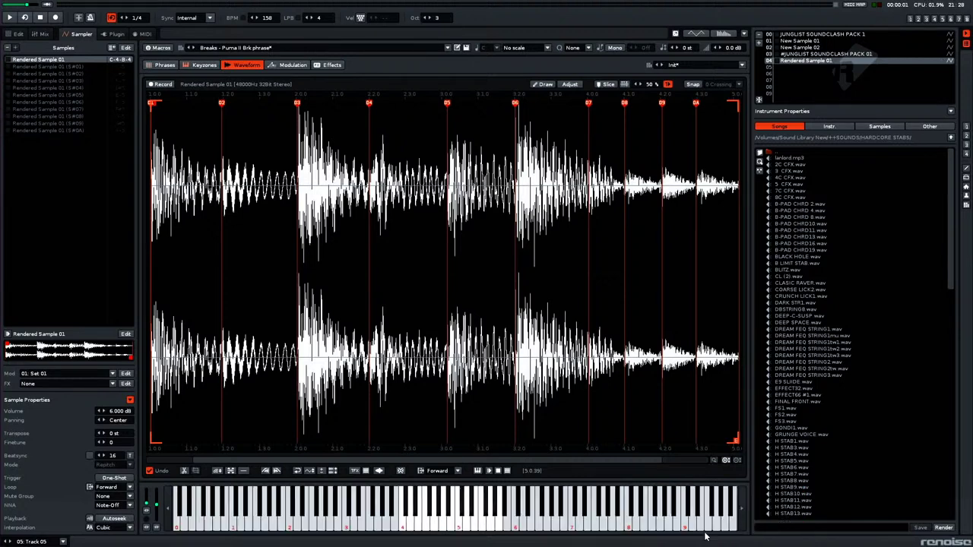
key("ctrl+a")
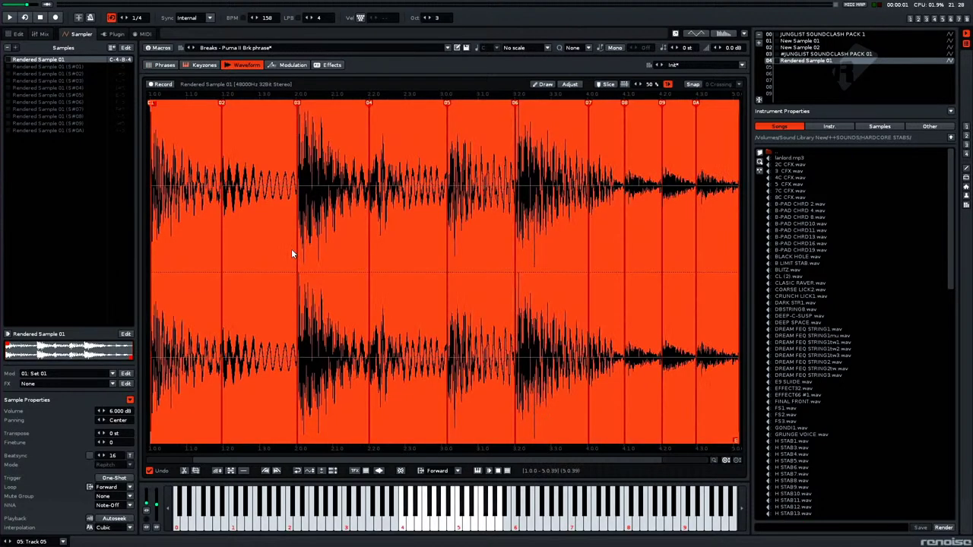
key("q")
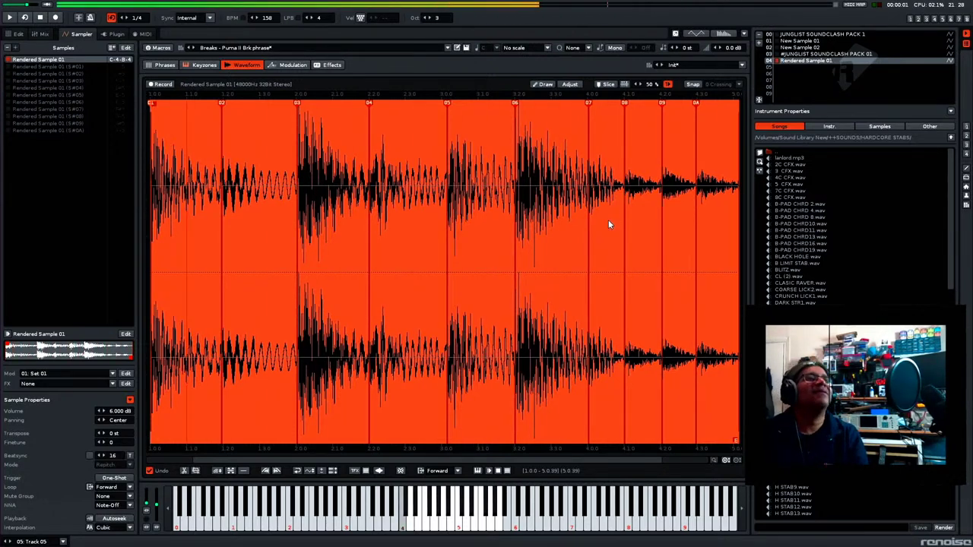
Step: Cut the leftover transient from the sample's tail, from 4.3.251 to the end of the sample
scroll(707, 266, "up", 3)
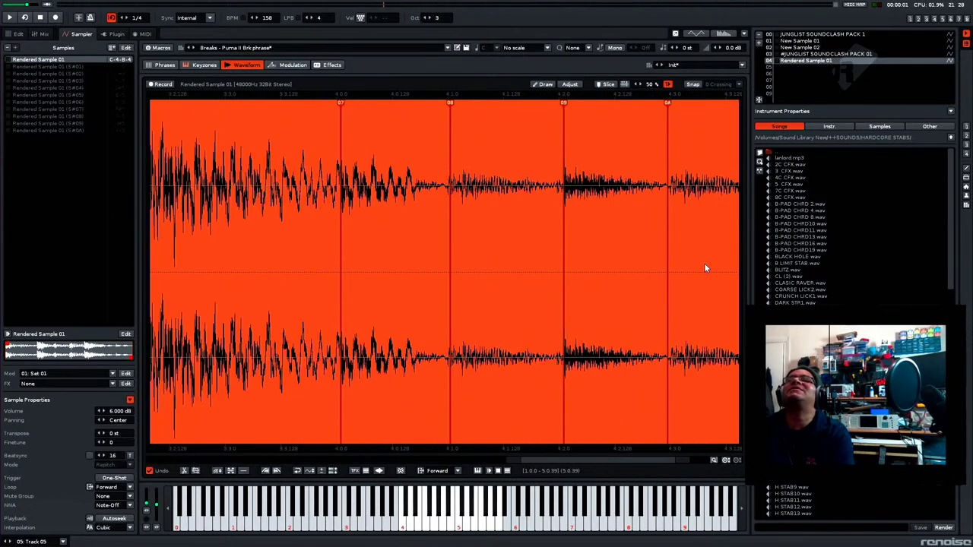
left_click_drag(565, 461, 674, 460)
scroll(710, 216, "up", 3)
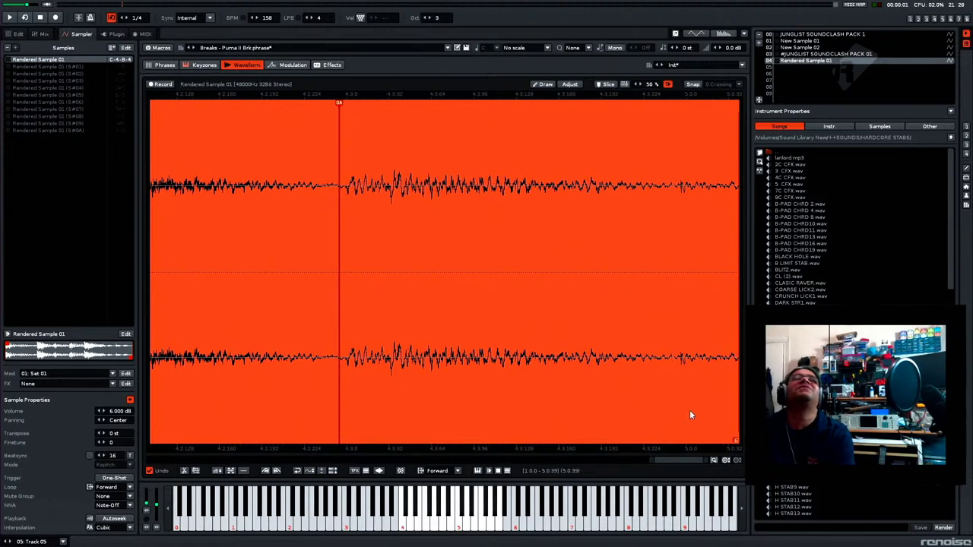
scroll(668, 297, "up", 2)
left_click(688, 190)
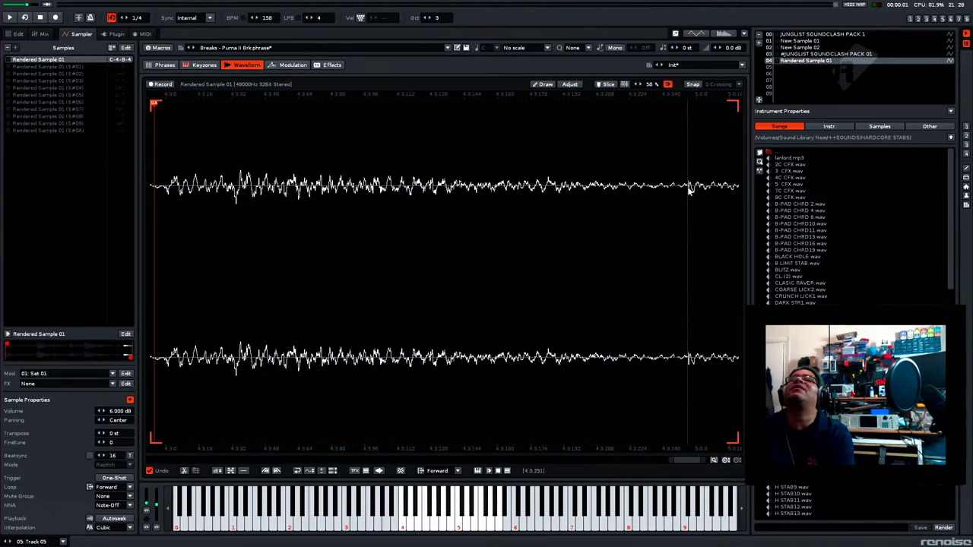
left_click_drag(688, 190, 868, 205)
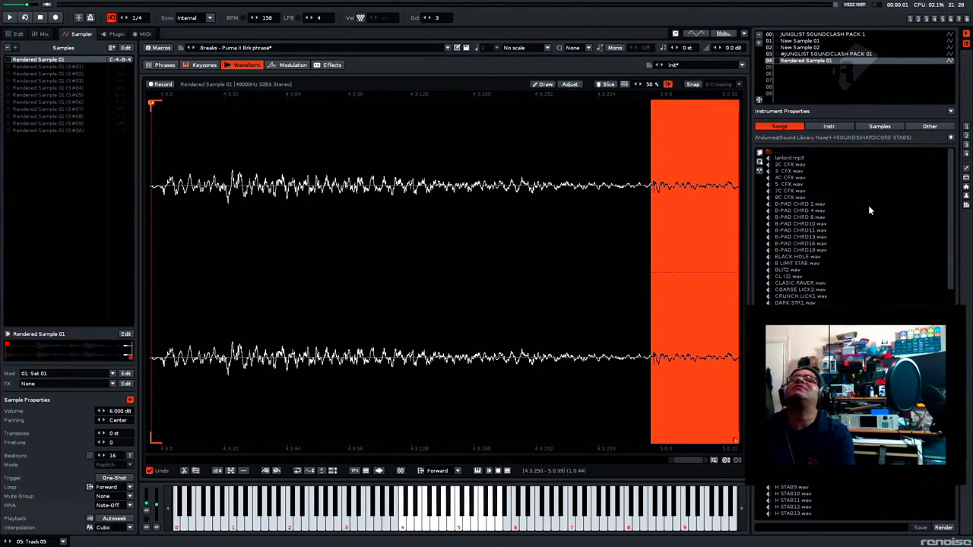
left_click_drag(651, 204, 652, 204)
right_click(675, 199)
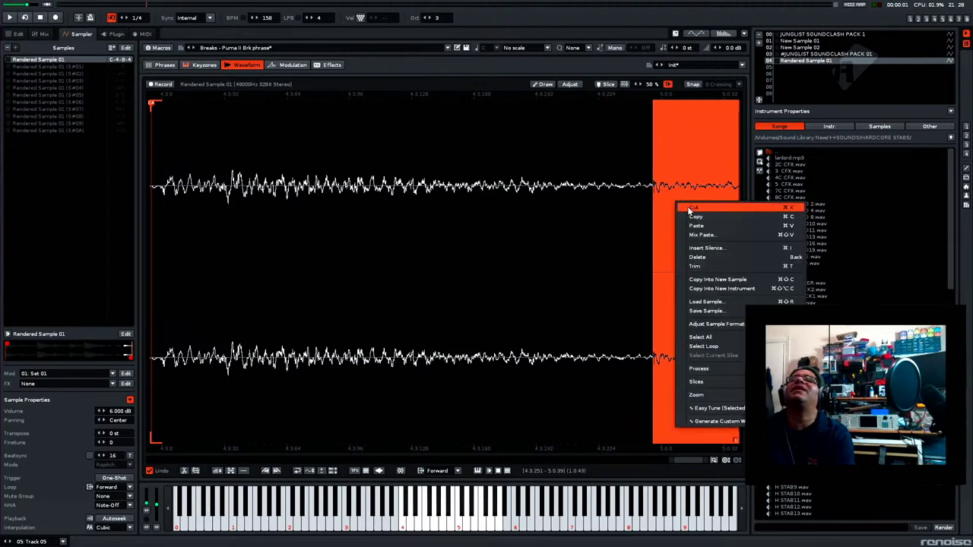
left_click(684, 202)
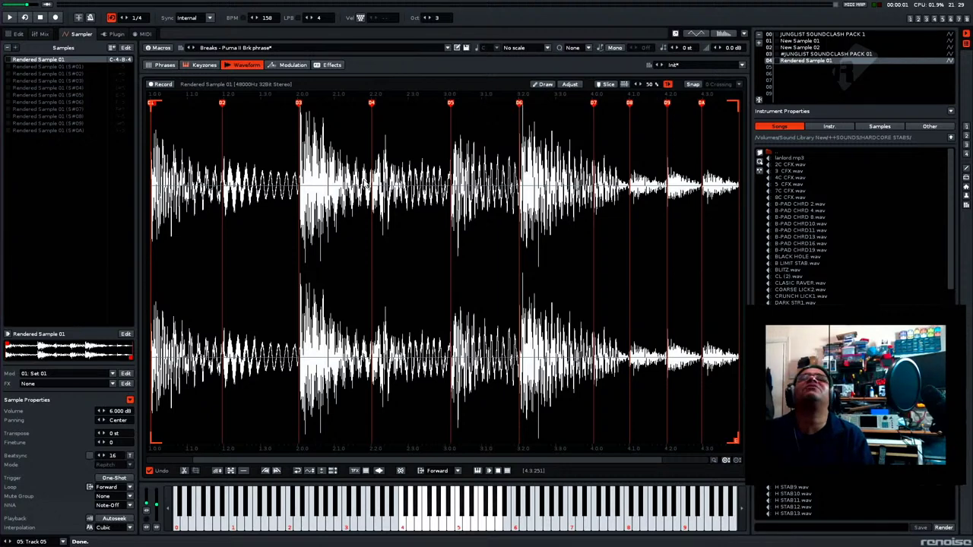
Step: Render the shortened sample's slices to a phrase and audition it
right_click(364, 182)
mouse_move(407, 350)
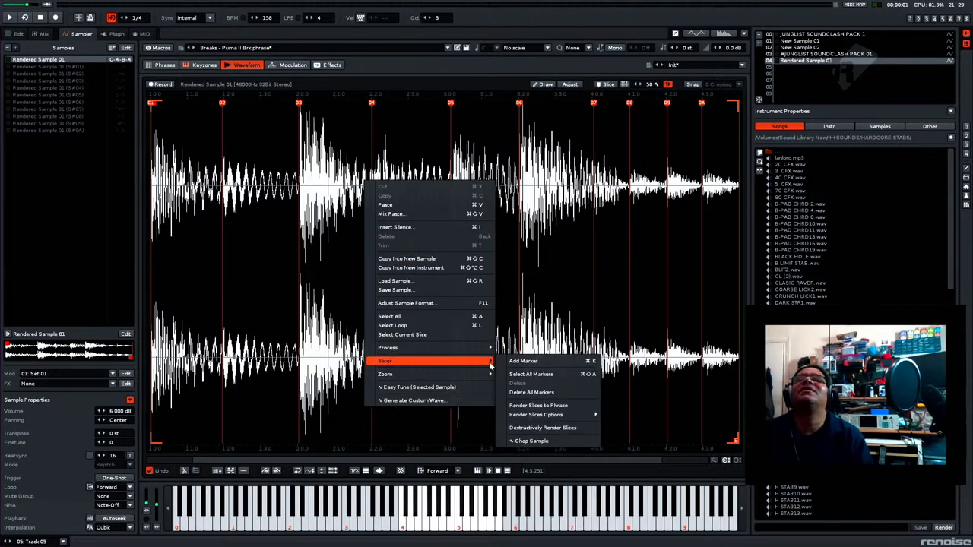
left_click(559, 406)
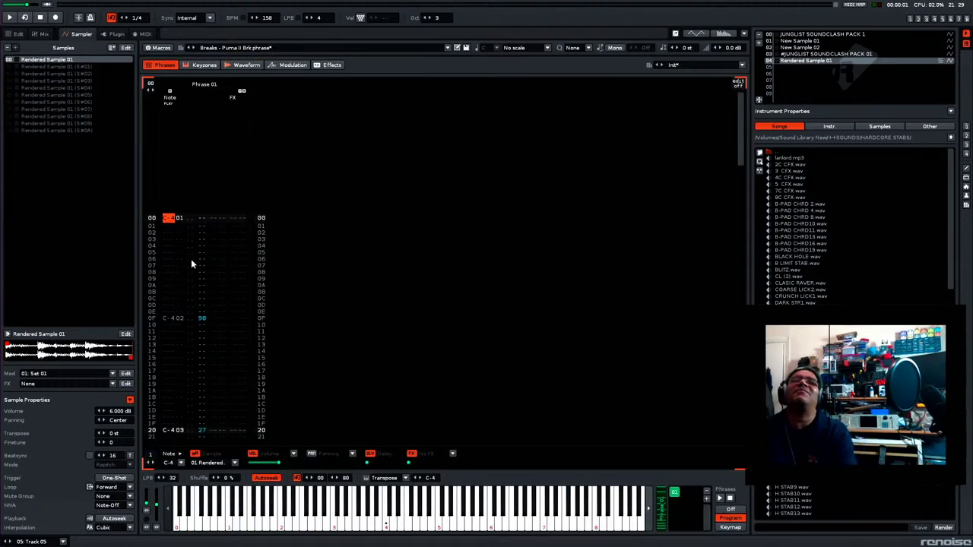
key("q")
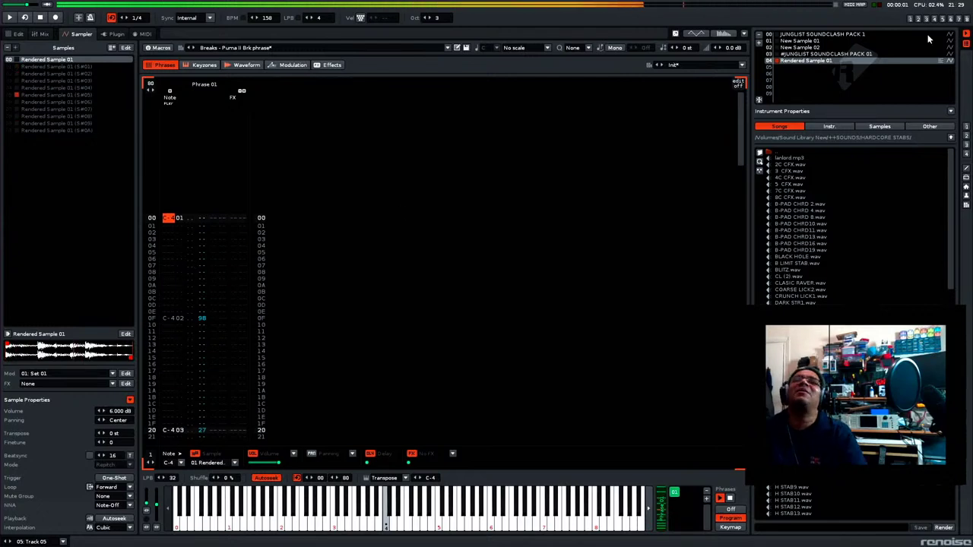
Step: Back in the pattern editor, re-enter C-4 of instrument 04 on row 00 of Track 05 and play the pattern with Track 02 muted
key("F2")
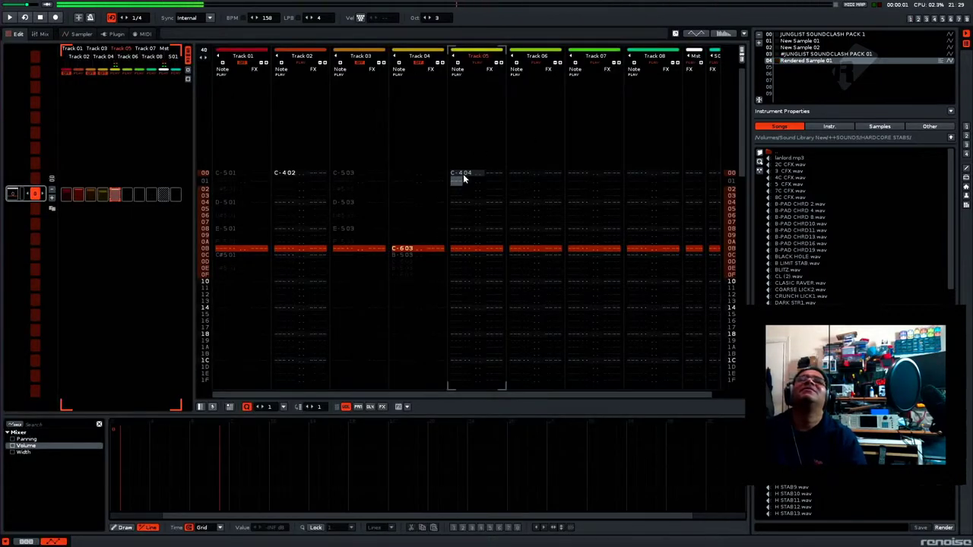
left_click(461, 180)
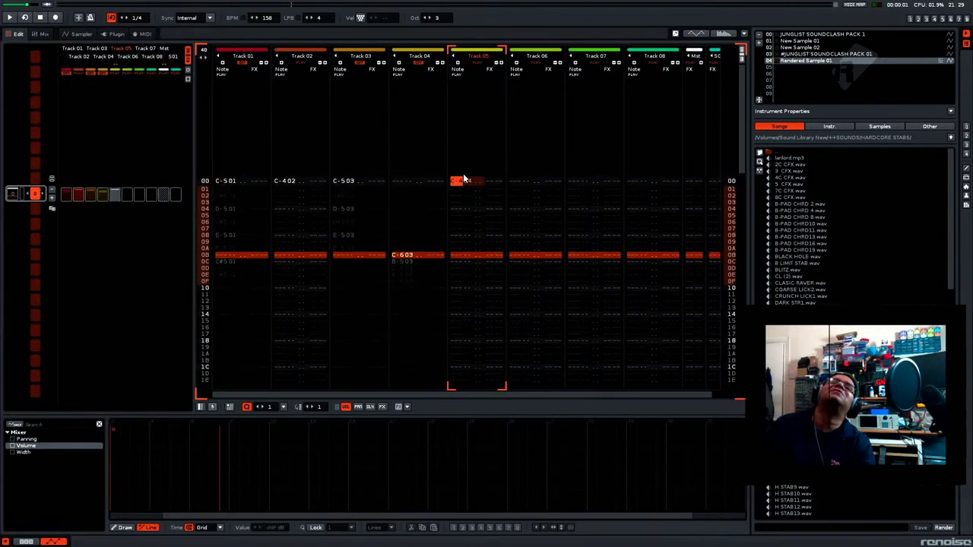
key("space")
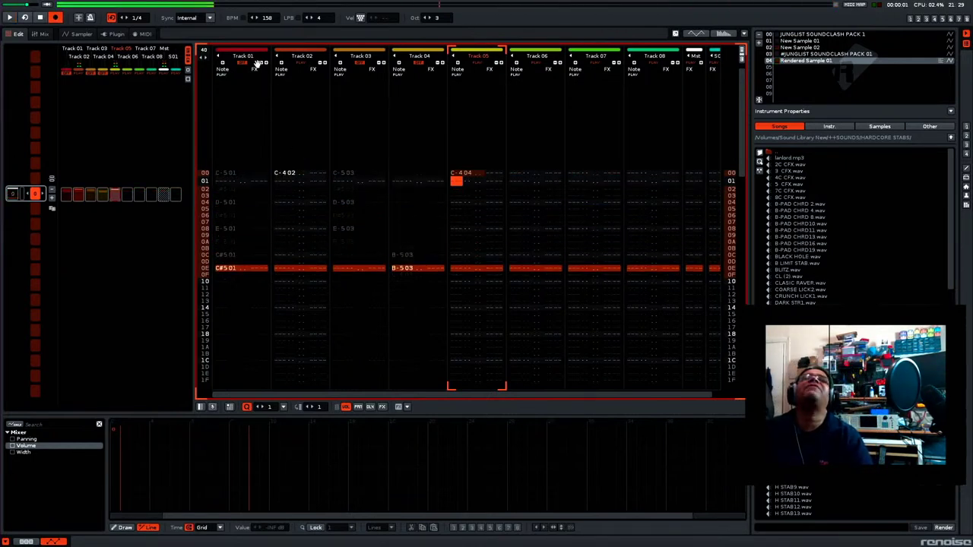
left_click(300, 63)
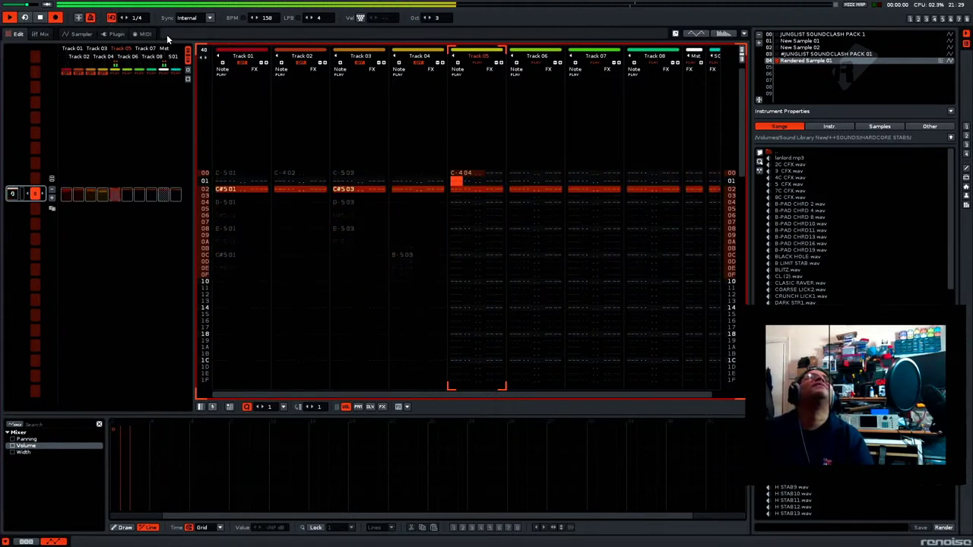
key("space")
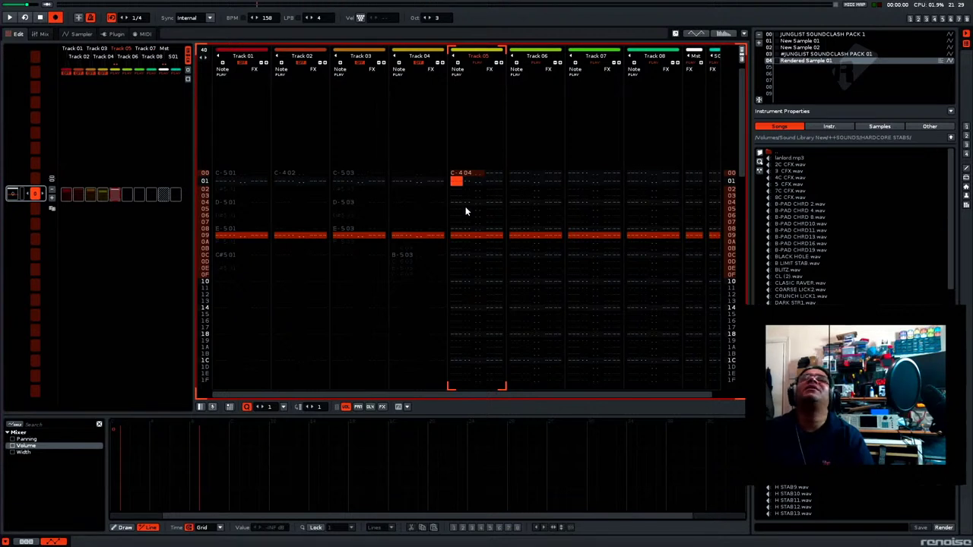
Step: Add the FF Pro-C (Mono) compressor to Track 05's effect chain and open its external editor
scroll(466, 212, "down", 4)
scroll(449, 190, "down", 1)
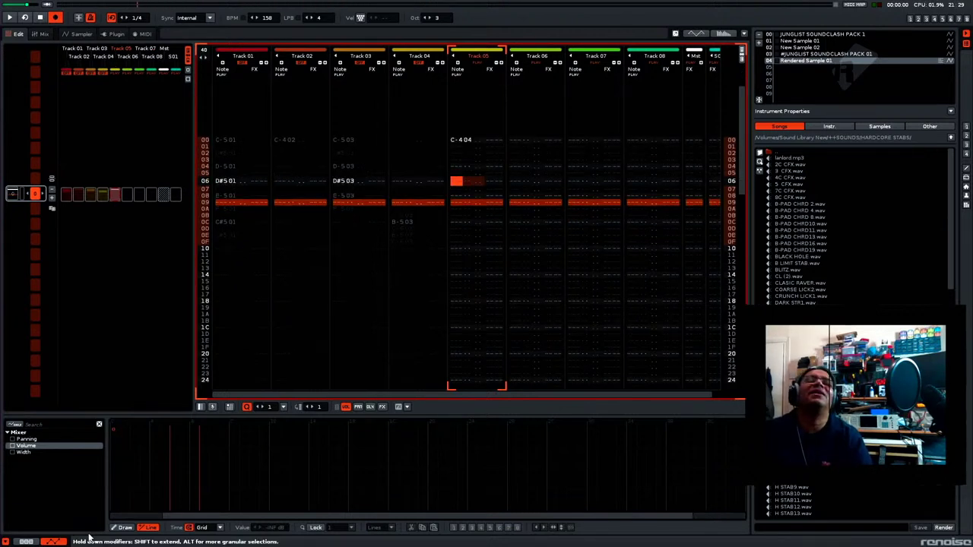
left_click(25, 542)
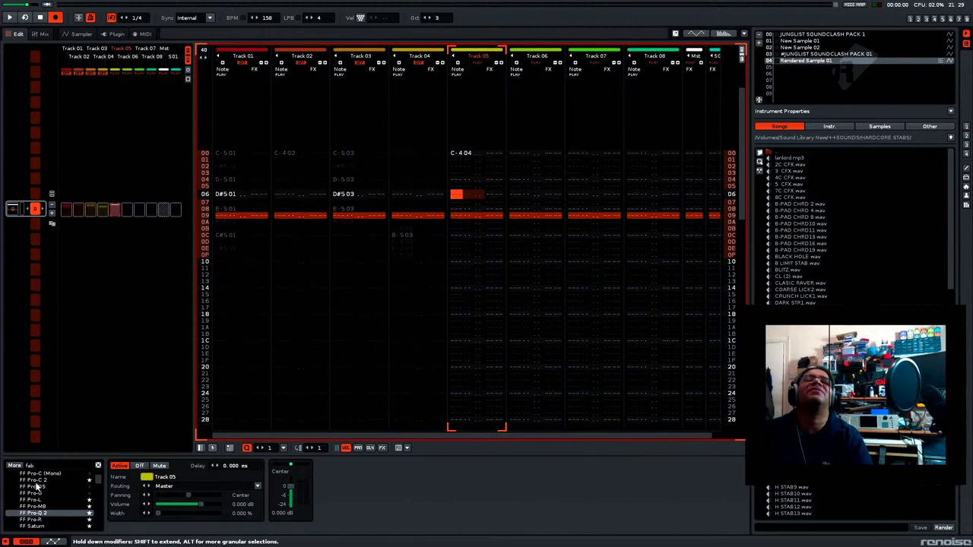
left_click(43, 465)
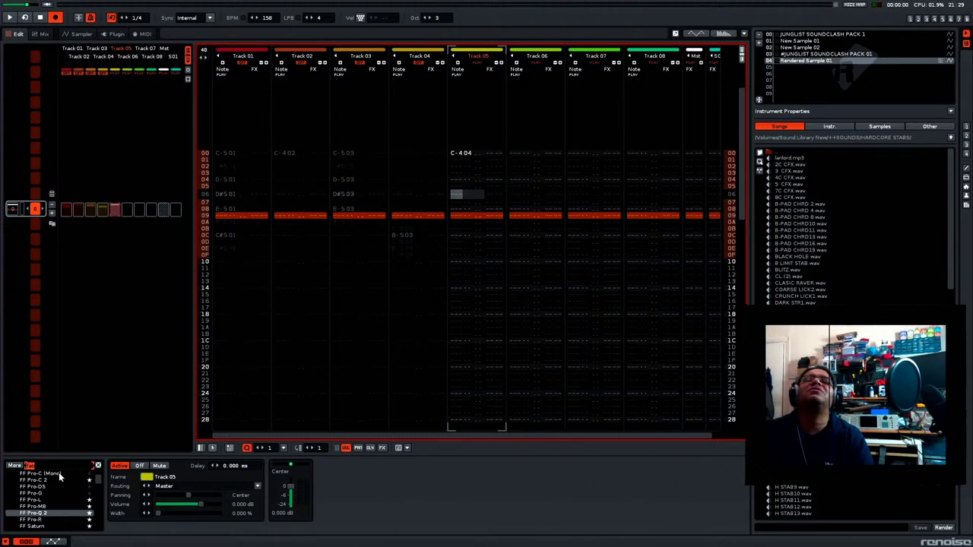
double_click(58, 472)
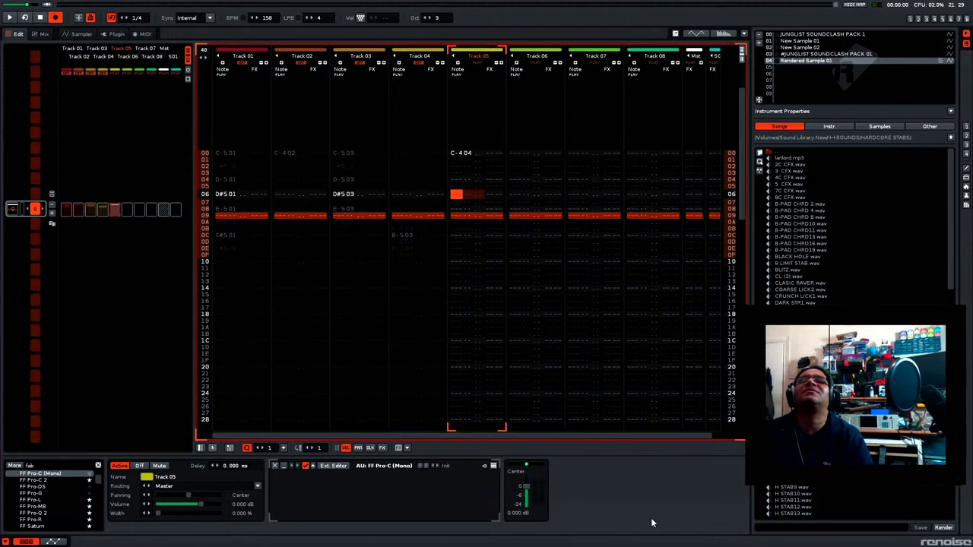
left_click(333, 466)
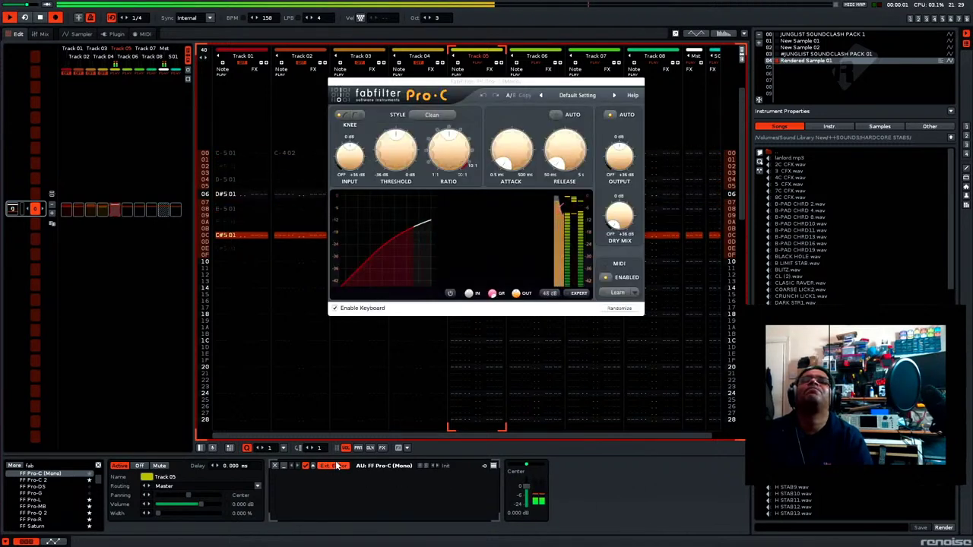
Step: Set the compressor to the hard knee with automatic release, and turn off the metronome
left_click(359, 115)
left_click(555, 115)
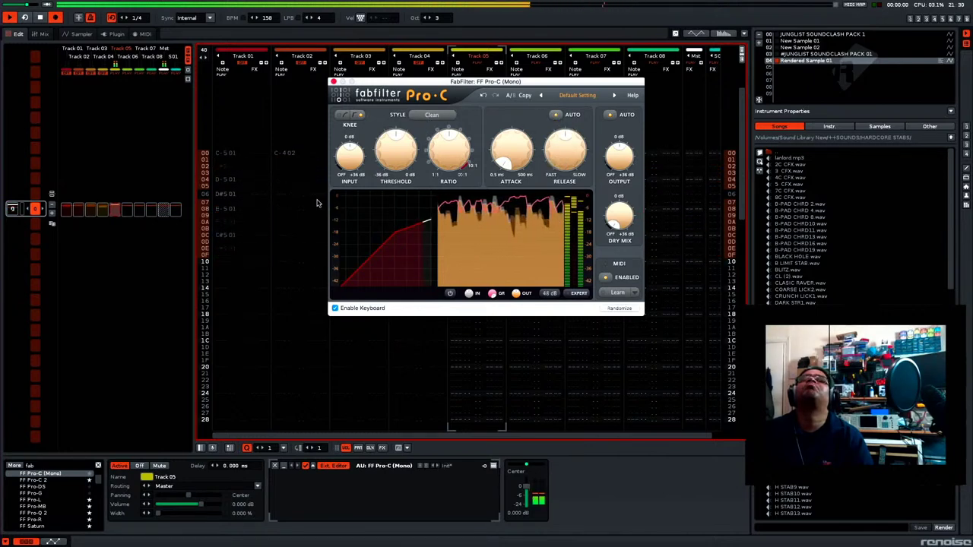
left_click(90, 18)
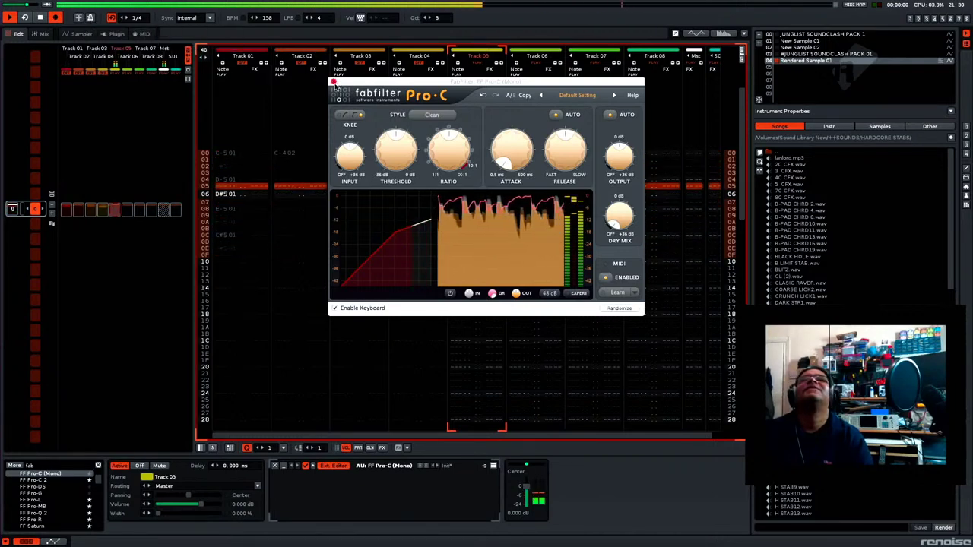
Step: Close the Pro-C window and remove the compressor from Track 05's effect chain, playing the pattern briefly to check the sound
left_click(333, 81)
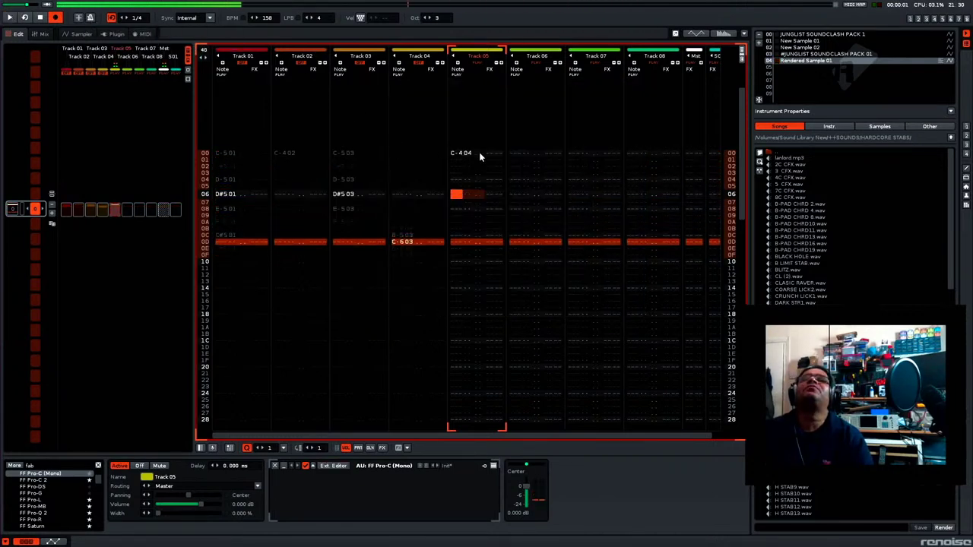
left_click(308, 466)
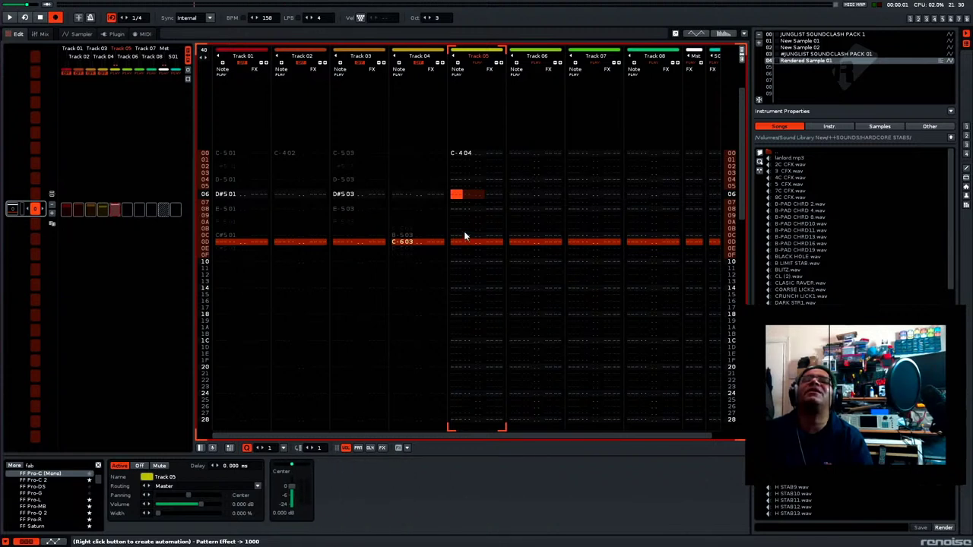
key("space")
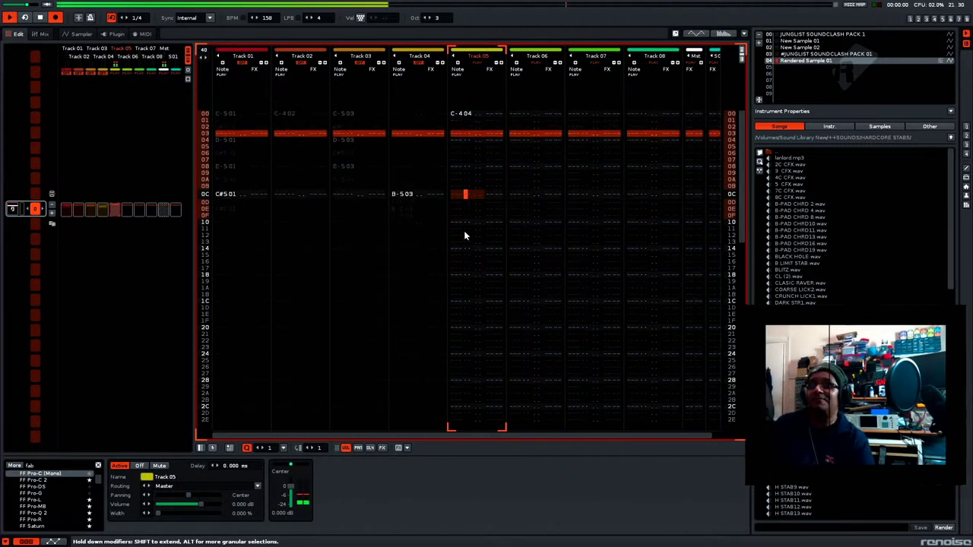
key("space")
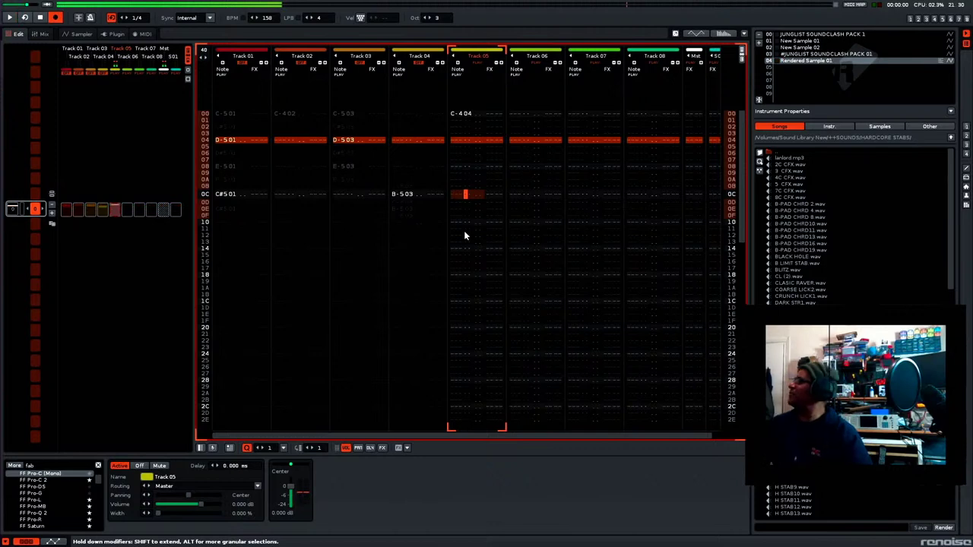
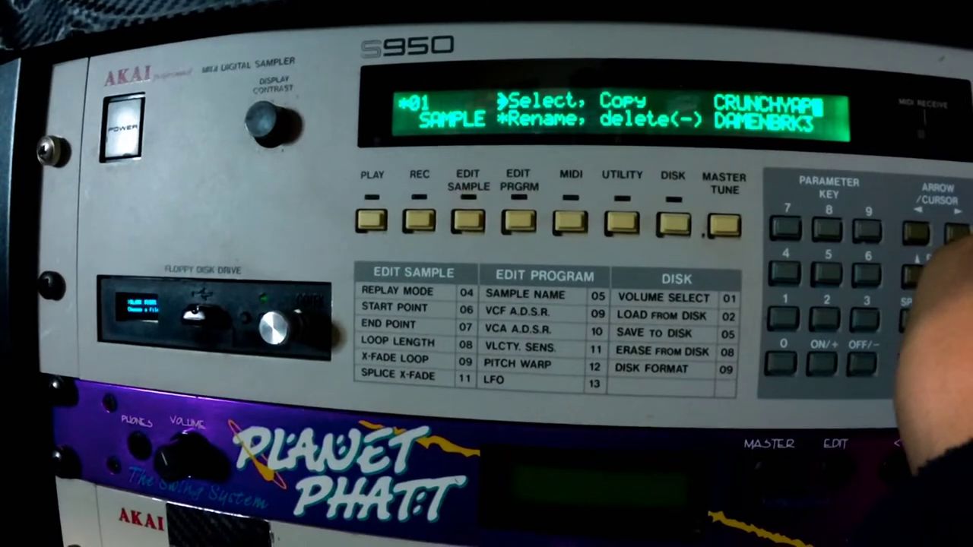
key("Return")
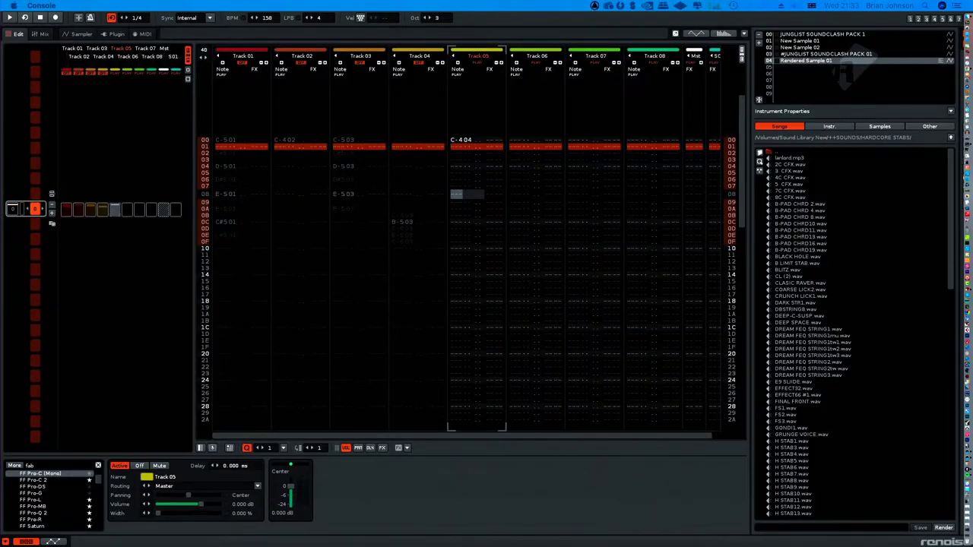
Step: Open the recorded sample of instrument JUNGLIST SOUNDCLASH PACK 1 in the sampler's waveform editor
left_click(812, 59)
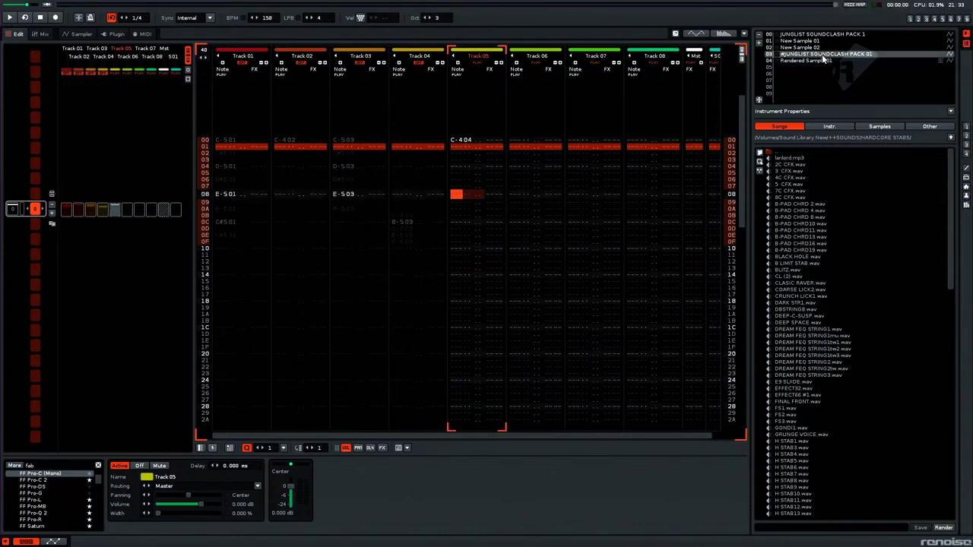
double_click(822, 54)
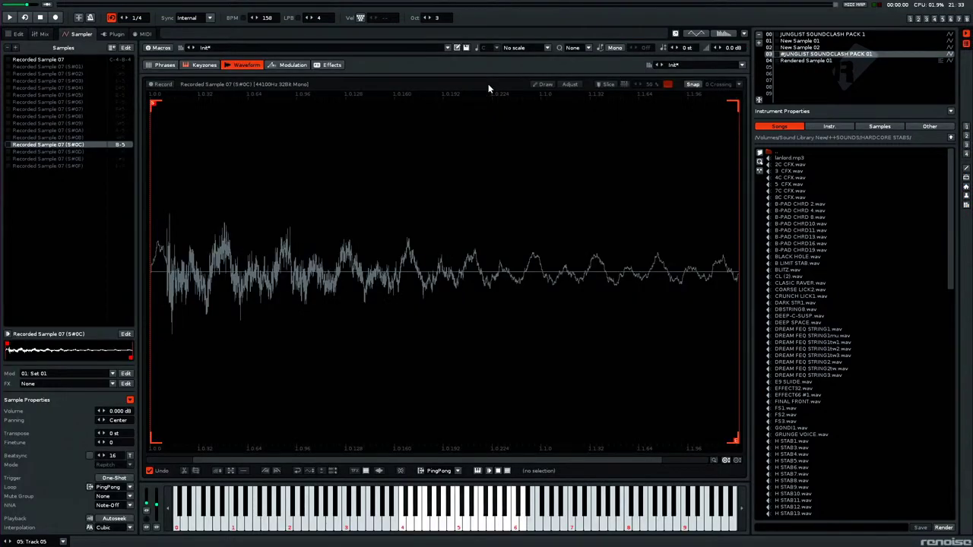
left_click(835, 35)
left_click(476, 274)
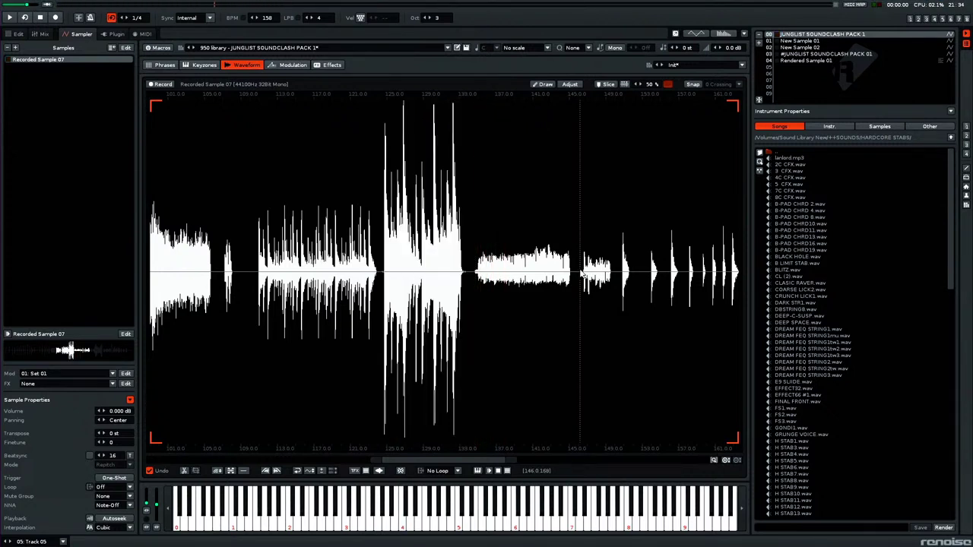
Step: Select the run of drum hits from about 150.1 to 163.2 in the waveform and audition the selection
left_click(581, 276)
left_click(624, 279)
left_click_drag(621, 279, 769, 286)
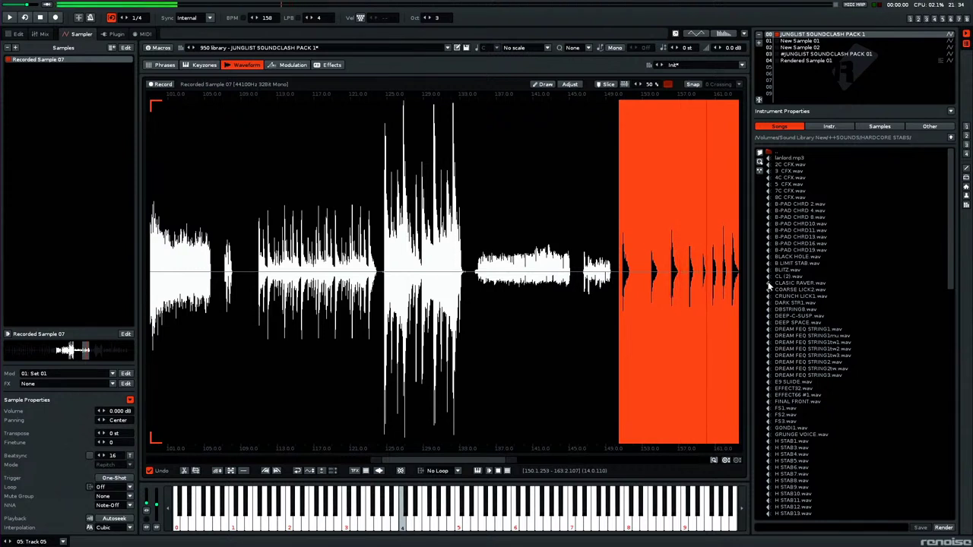
key("space")
key("space")
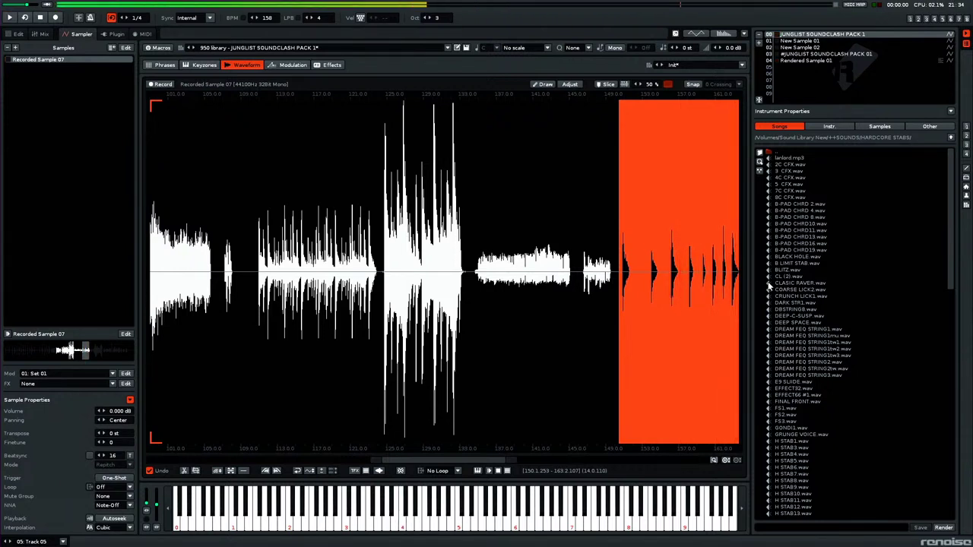
key("ctrl+r")
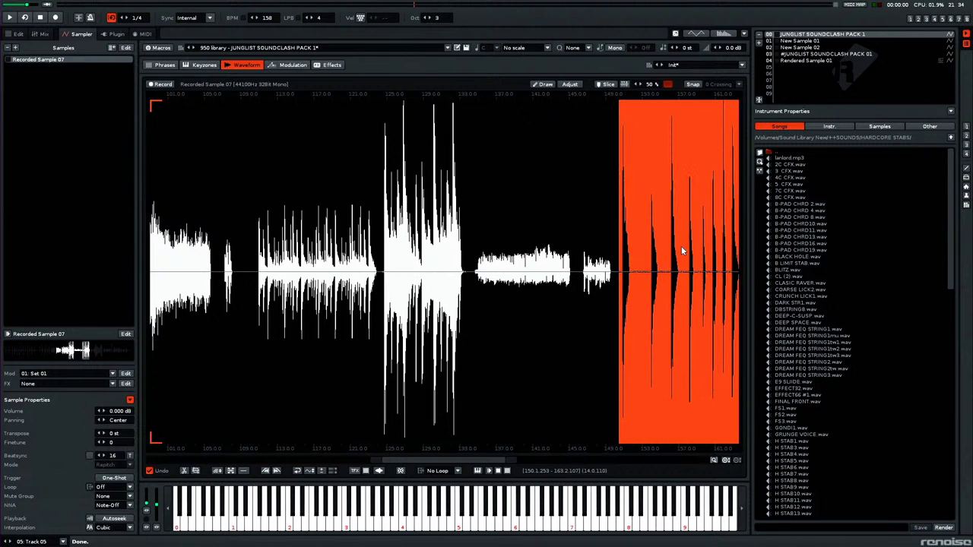
key("space")
left_click_drag(492, 461, 559, 458)
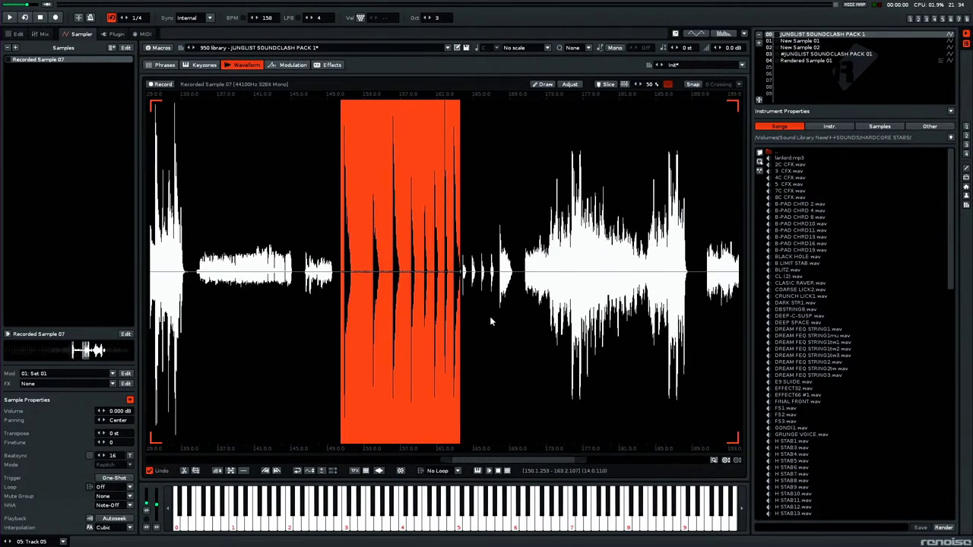
key("ctrl+z")
Step: Extend the selection to about 169.2 to cover the whole run of drum hits, maximize its volume and audition it
left_click_drag(615, 298, 708, 305)
key("space")
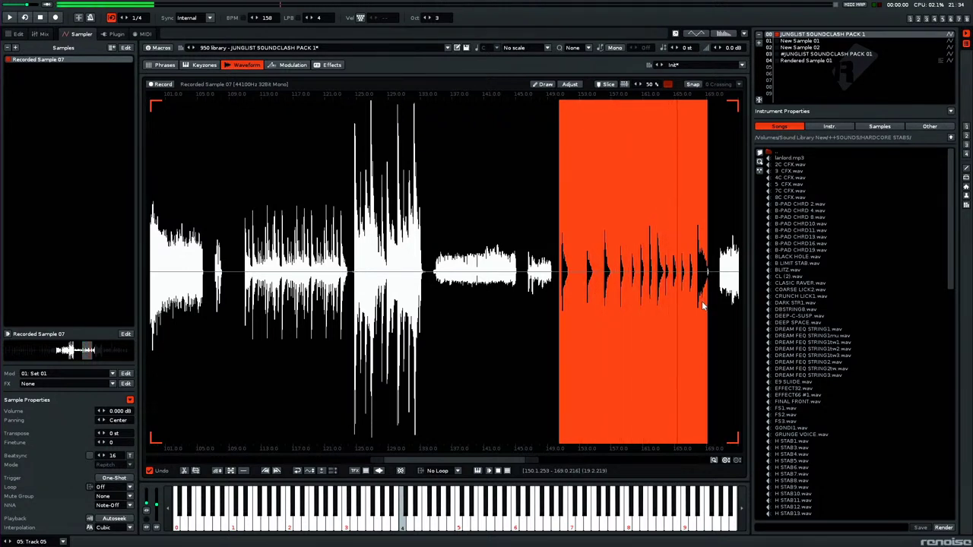
left_click_drag(707, 306, 637, 313)
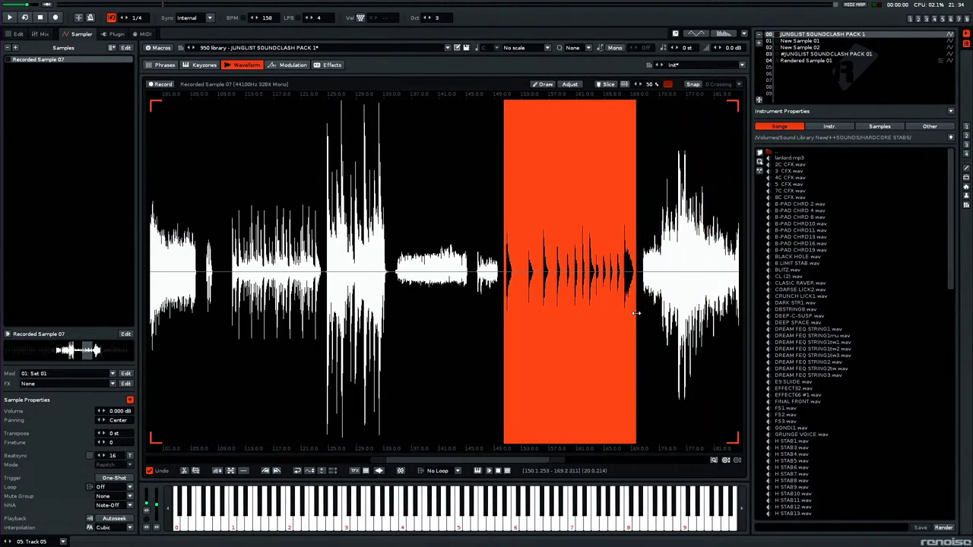
key("ctrl+n")
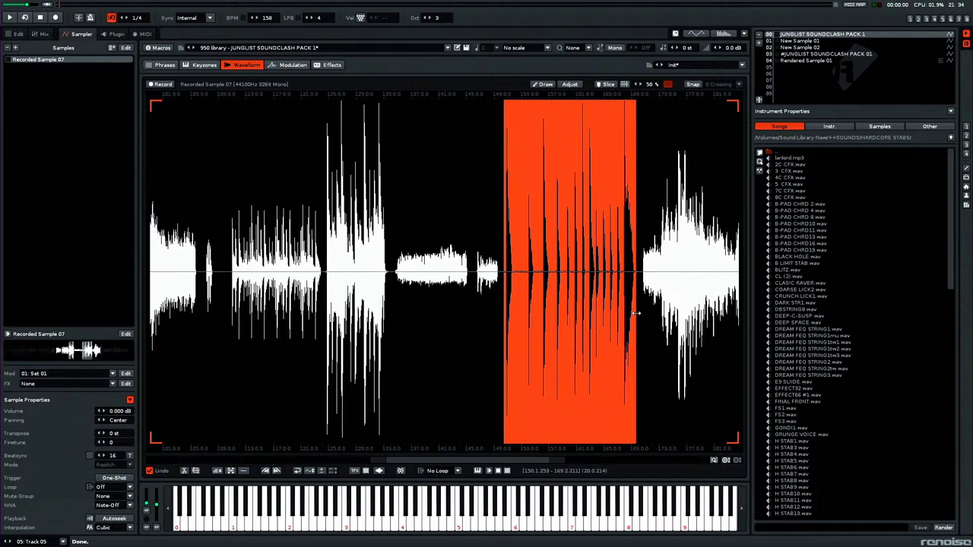
key("space")
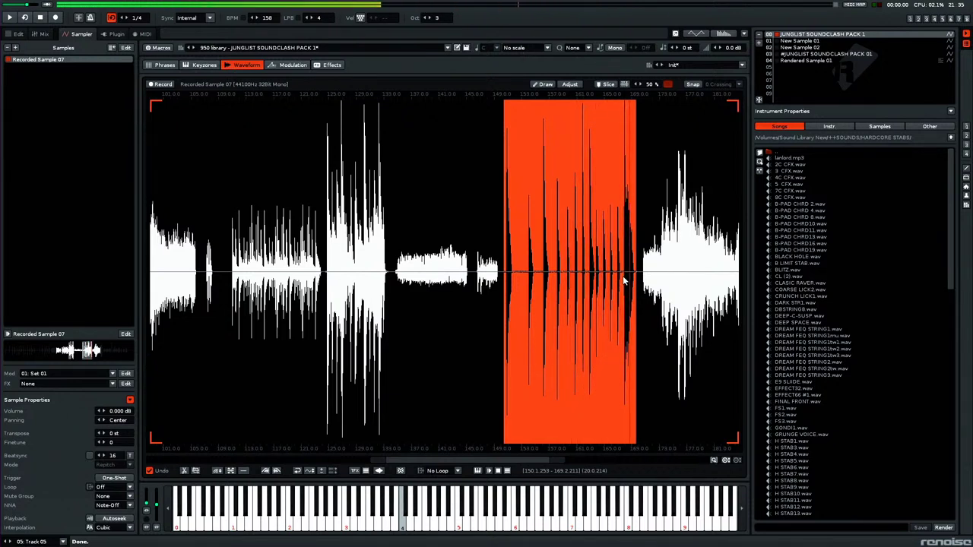
Step: Narrow the selection to the first drum hit only, from about 150.3.84 to 151.2.141, without the silence around it
left_click_drag(636, 266, 516, 282)
scroll(515, 282, "up", 5)
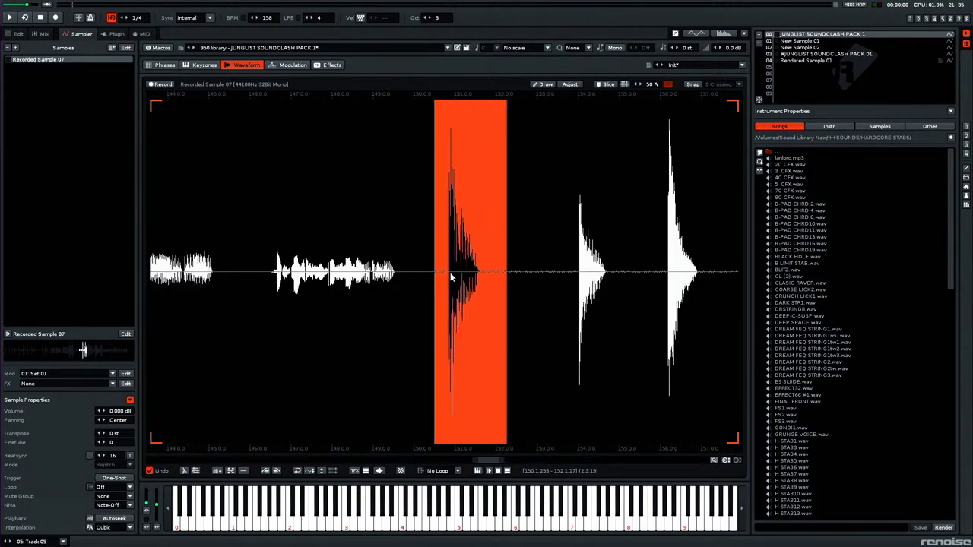
left_click_drag(433, 283, 455, 276)
scroll(451, 277, "up", 3)
scroll(447, 273, "up", 3)
scroll(614, 278, "down", 2)
scroll(614, 277, "up", 4)
scroll(604, 277, "down", 3)
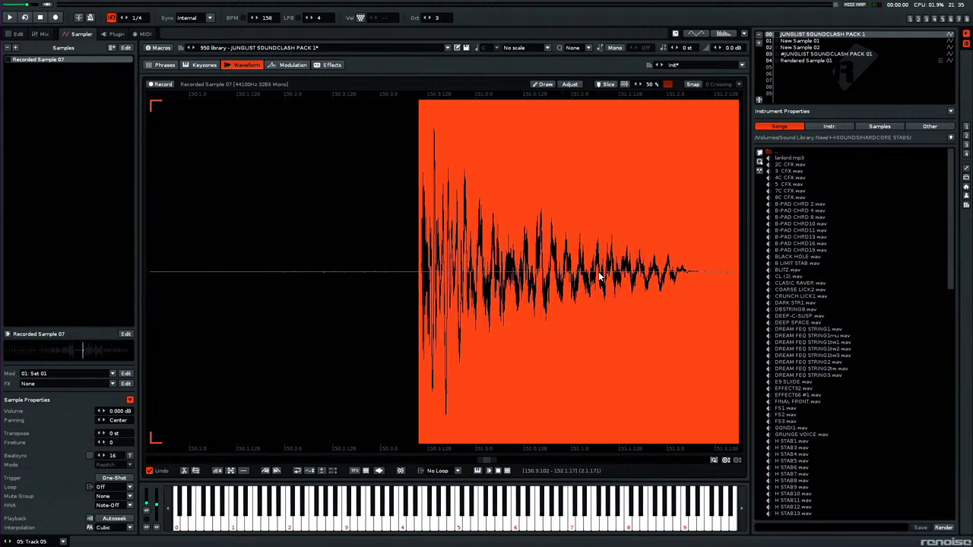
scroll(684, 271, "down", 2)
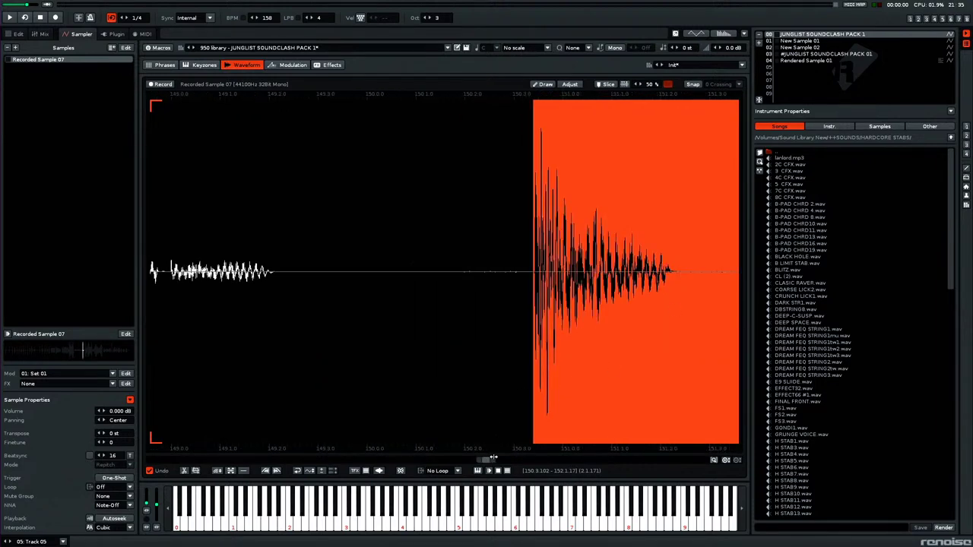
scroll(490, 458, "right", 4)
scroll(490, 459, "left", 2)
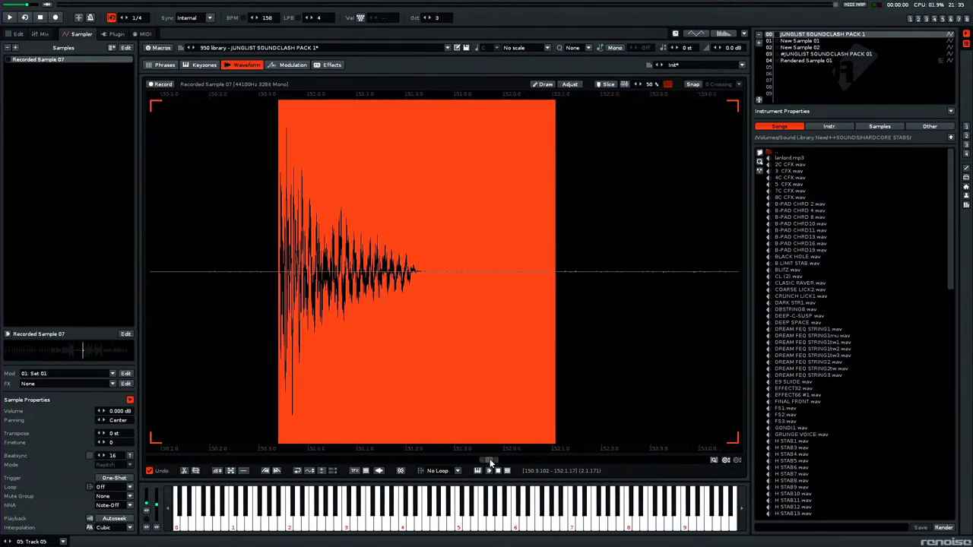
left_click_drag(554, 304, 469, 315)
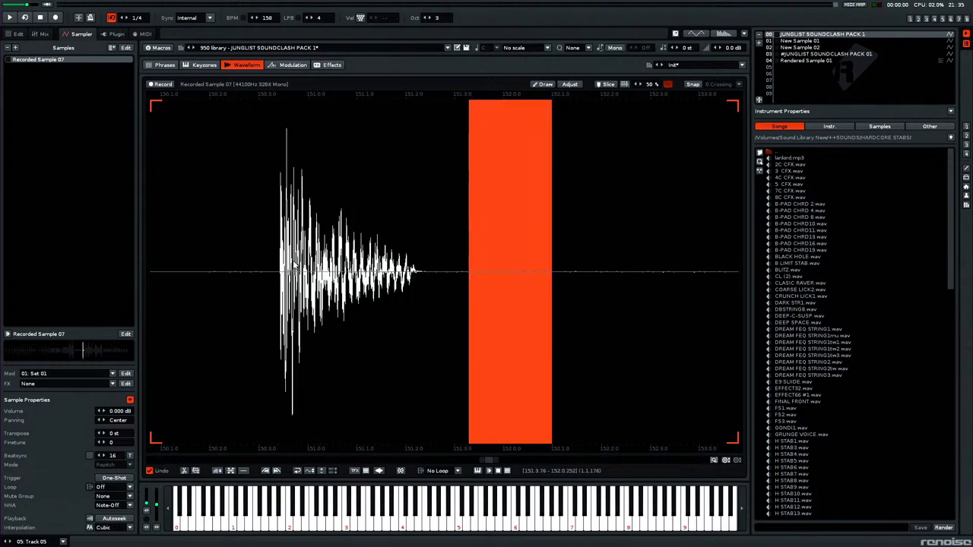
left_click_drag(275, 280, 432, 287)
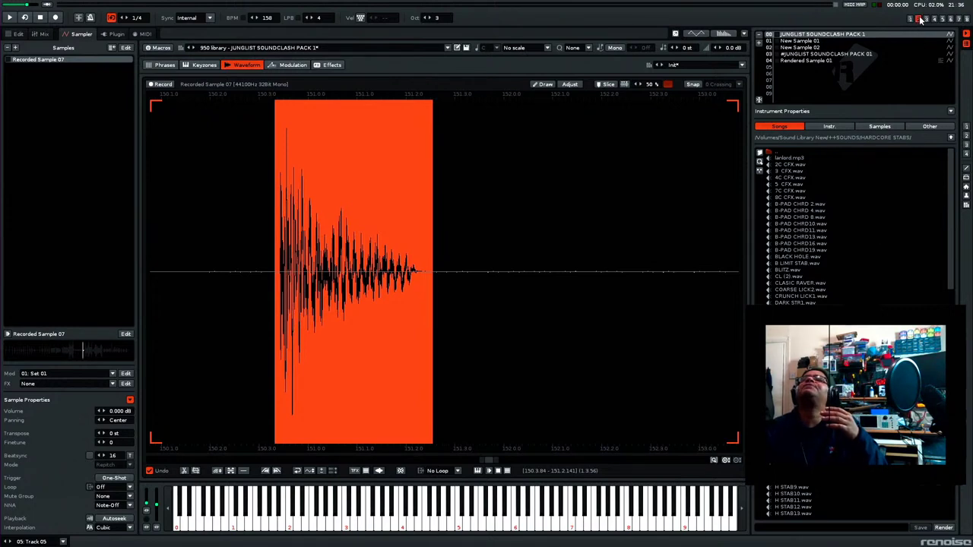
Step: Return to the pattern editor and unmute Tracks 01 to 04
key("F2")
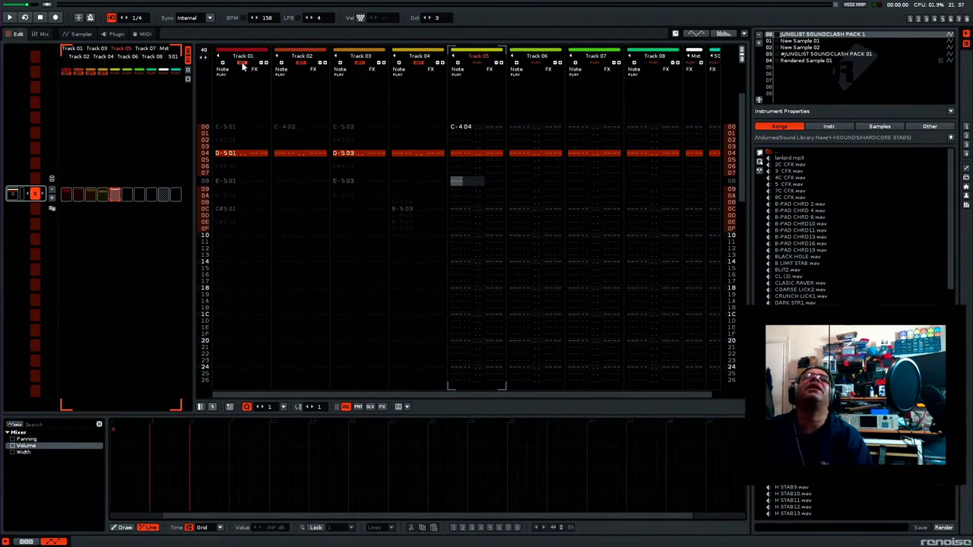
left_click(298, 66)
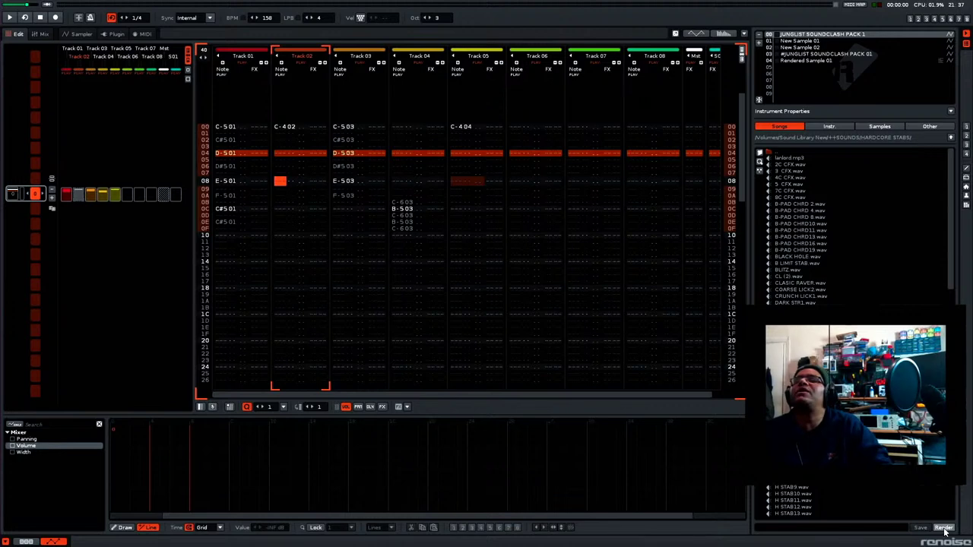
Step: Set the song's disk rendering to save each track into a separate file with automatic file naming, and close the dialog without rendering
key("super+r")
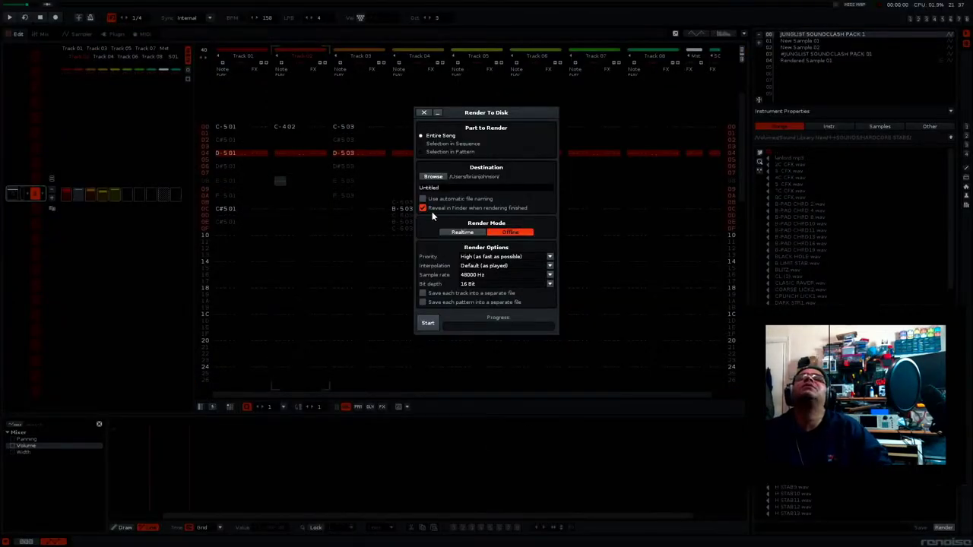
left_click(422, 292)
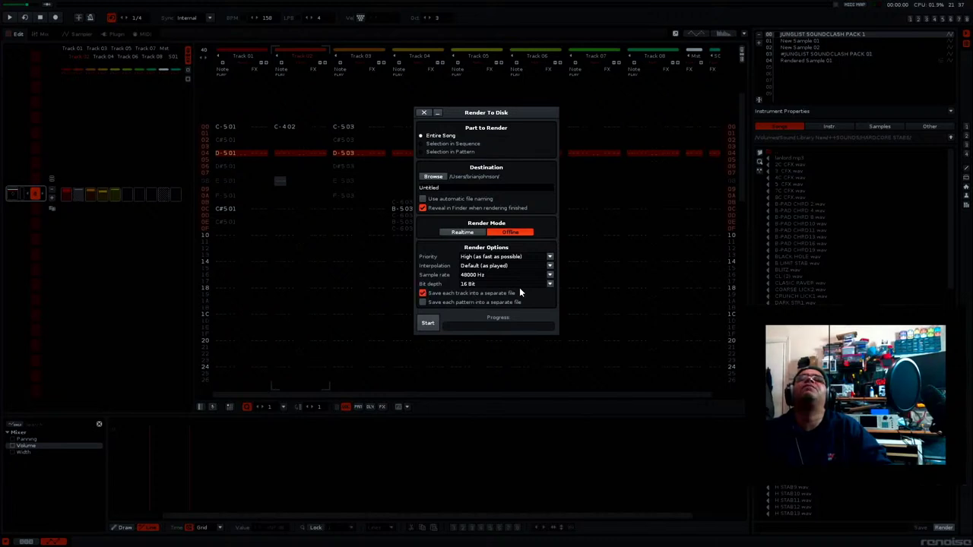
left_click(423, 199)
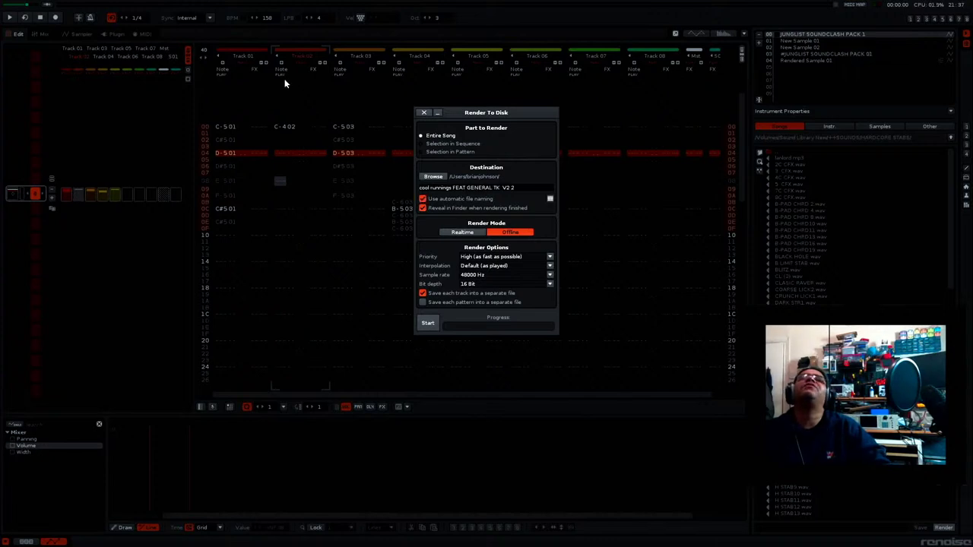
left_click(424, 113)
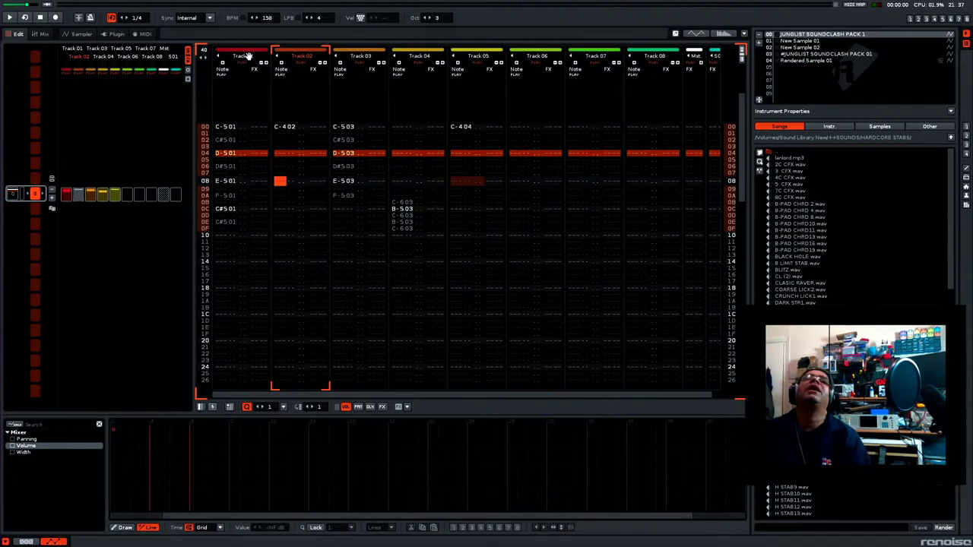
Step: Rename Track 01 as amen
double_click(249, 51)
type("amen")
key("Return")
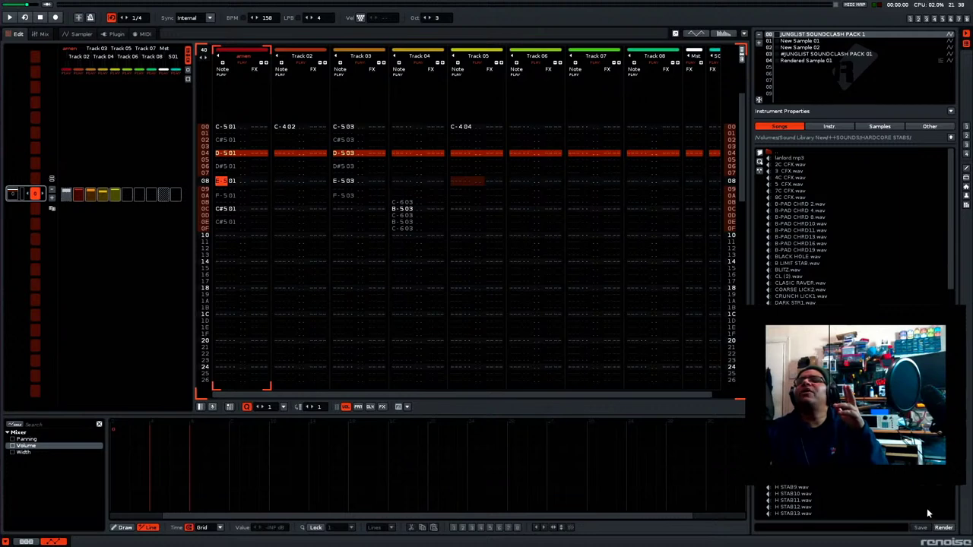
Step: Disable automatic file naming in the Render To Disk settings and close the dialog without rendering
left_click(943, 527)
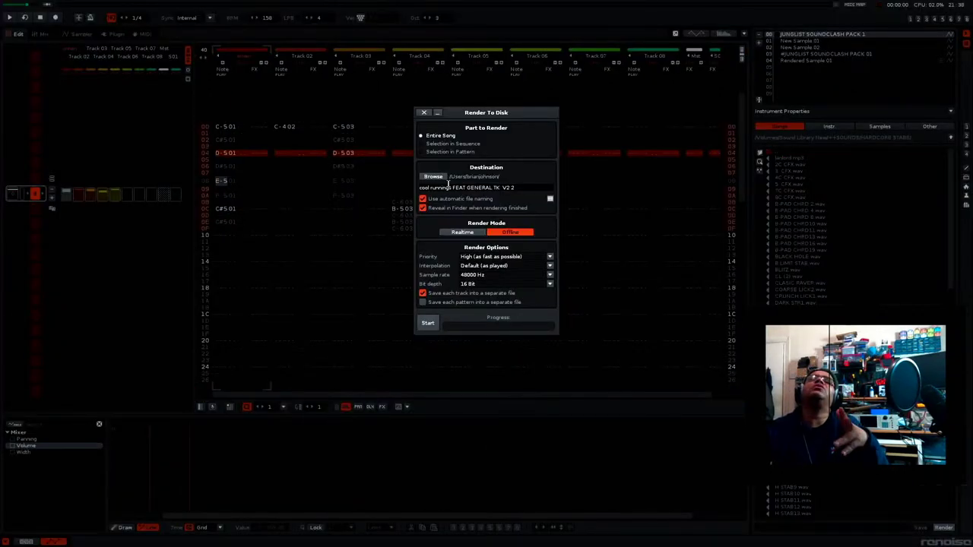
left_click(423, 199)
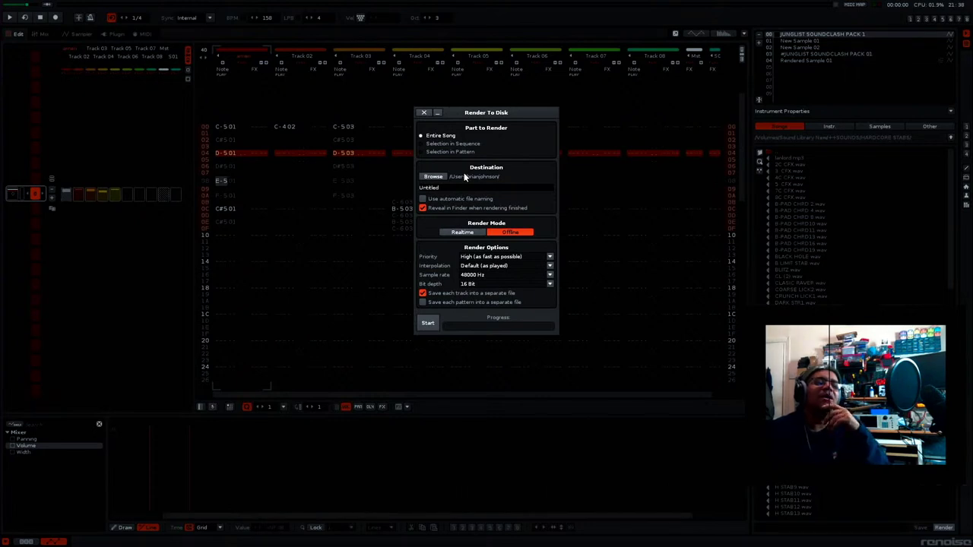
left_click(423, 113)
Step: Bring up the dialog for opening another song and show the contents of the Sound Library New drive
left_click(359, 180)
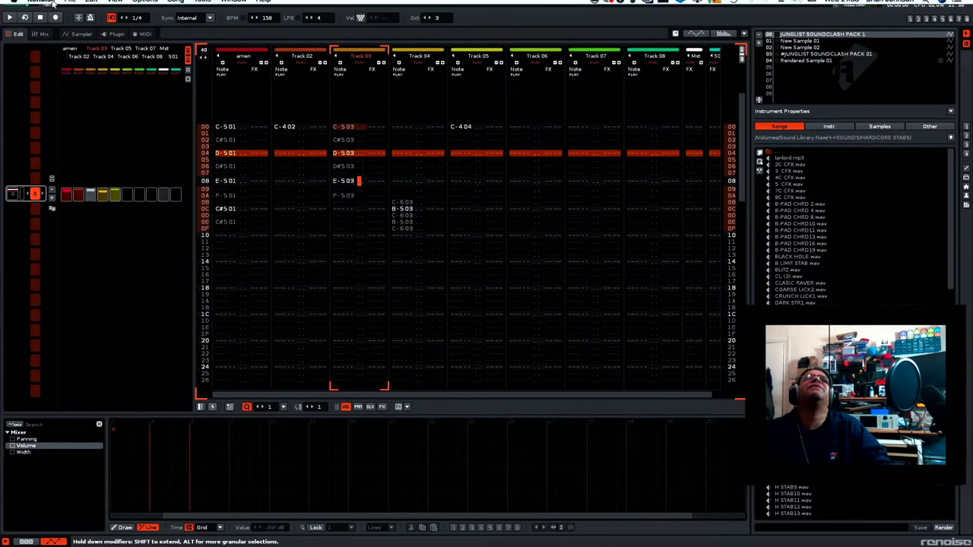
left_click(69, 6)
left_click(80, 42)
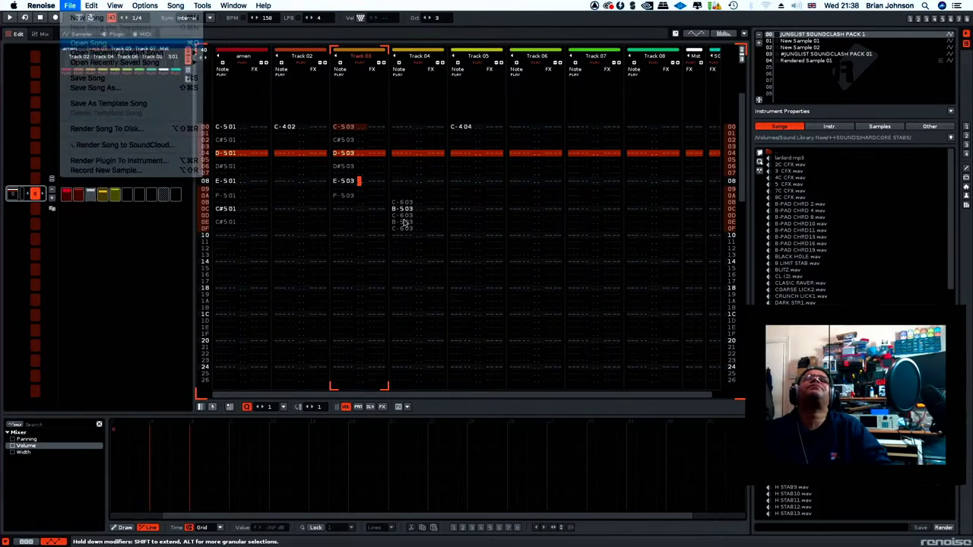
left_click(441, 219)
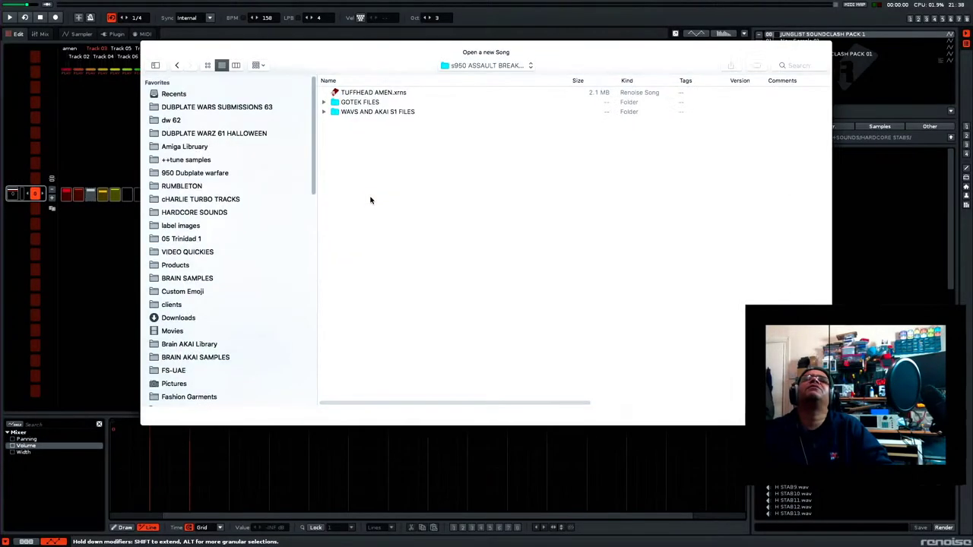
scroll(228, 316, "down", 10)
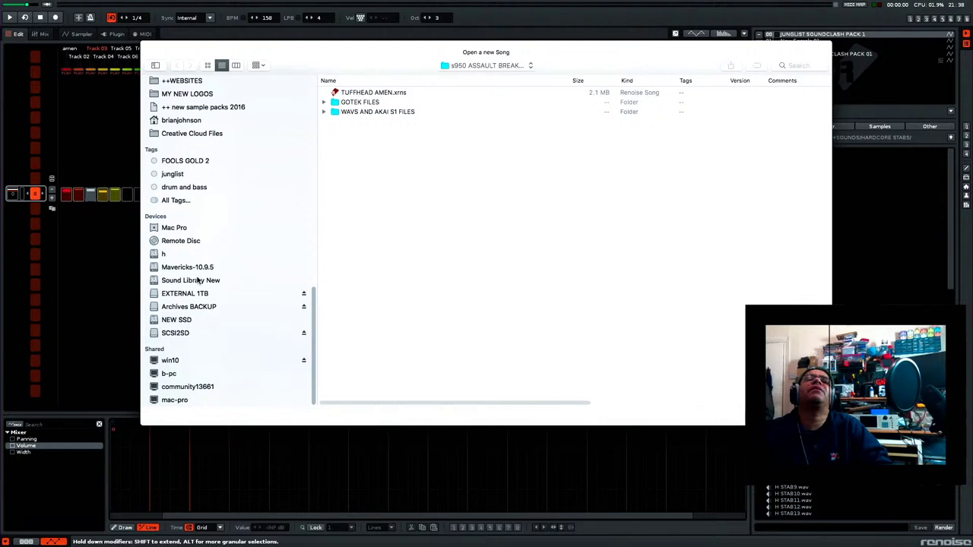
left_click(199, 280)
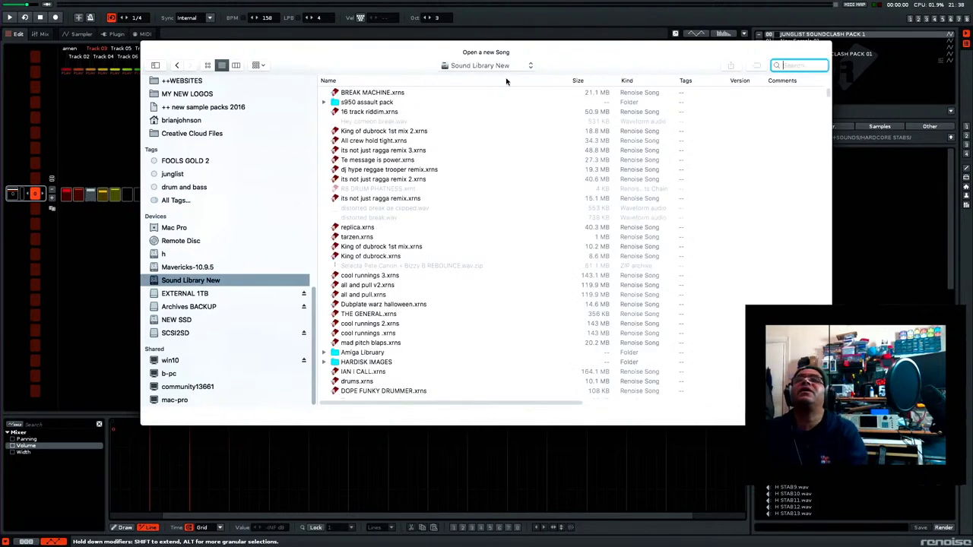
Step: Search for songs matching "fire" on Sound Library New and on the whole Mac, and clear the search
type("fire")
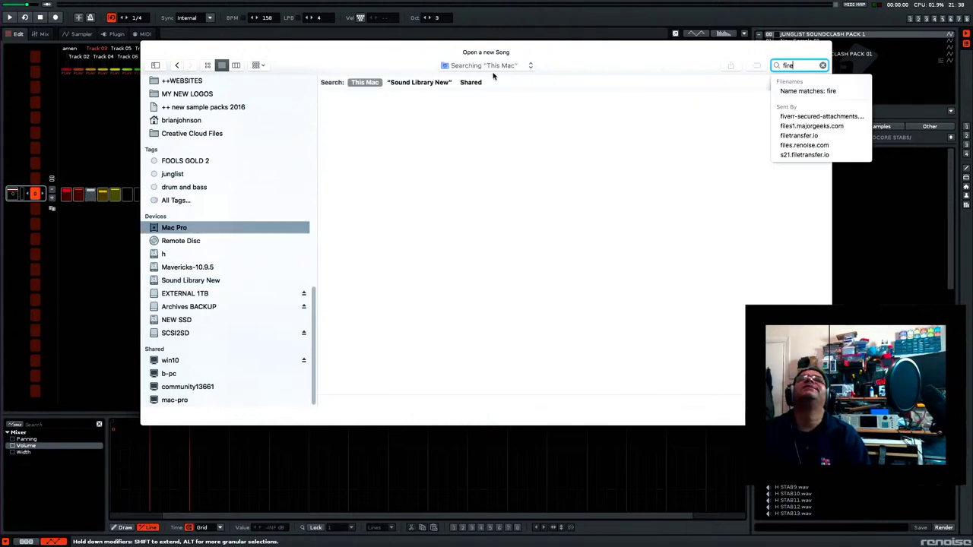
left_click(427, 82)
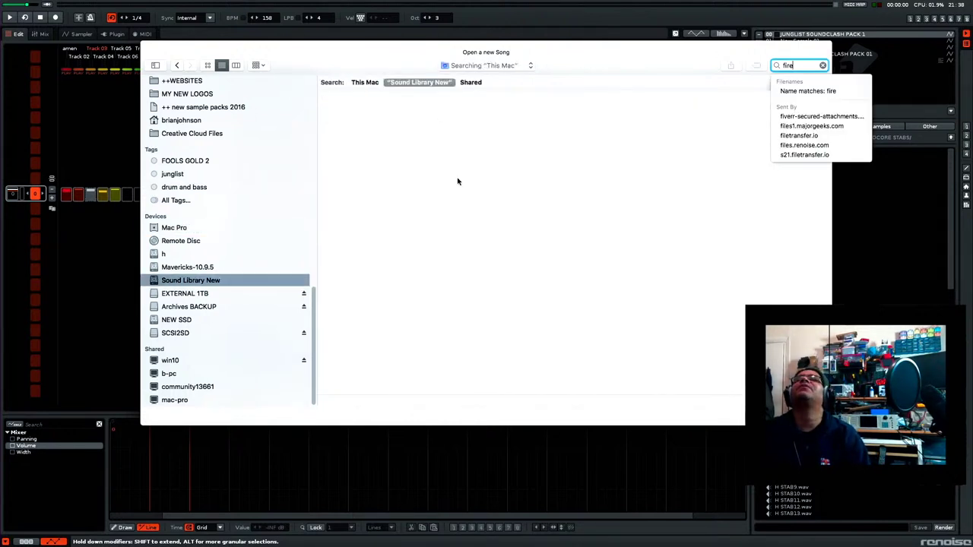
left_click(801, 70)
left_click(795, 66)
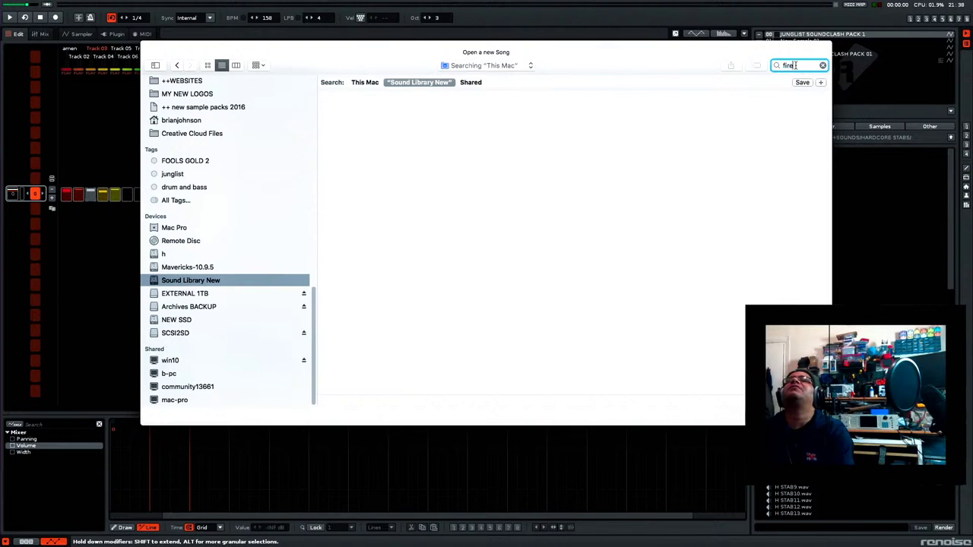
left_click(354, 83)
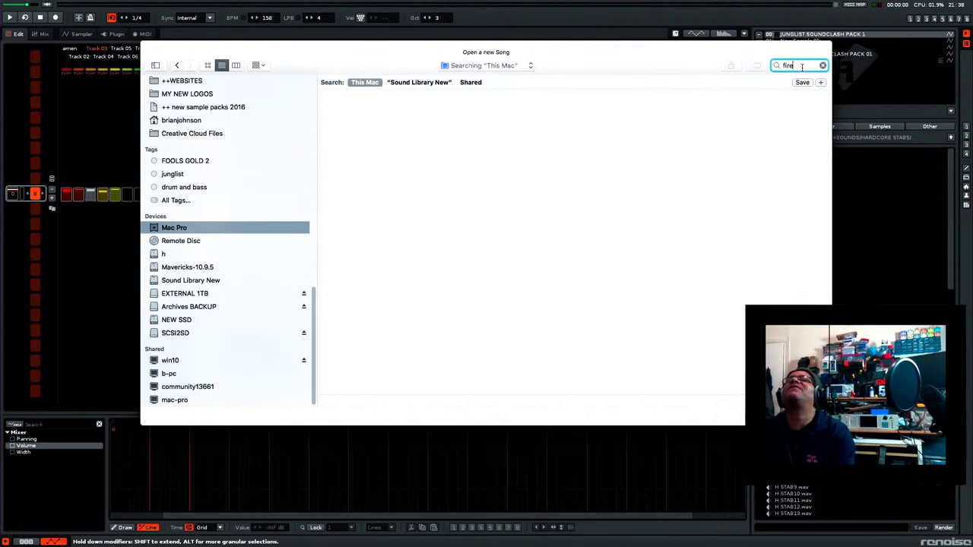
key("BackSpace")
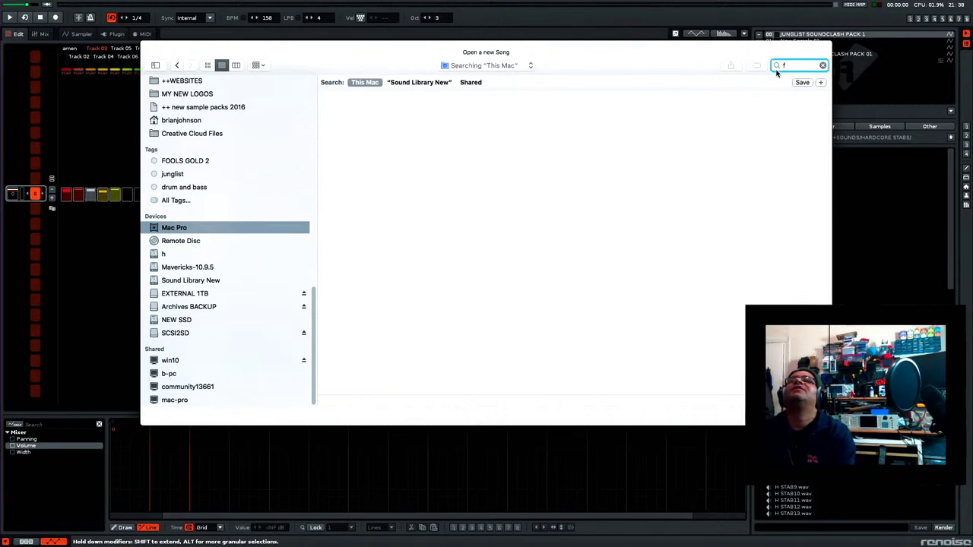
Step: Look through the songs on Sound Library New, search that drive for "fire" again, and cancel without opening a song
scroll(477, 242, "down", 5)
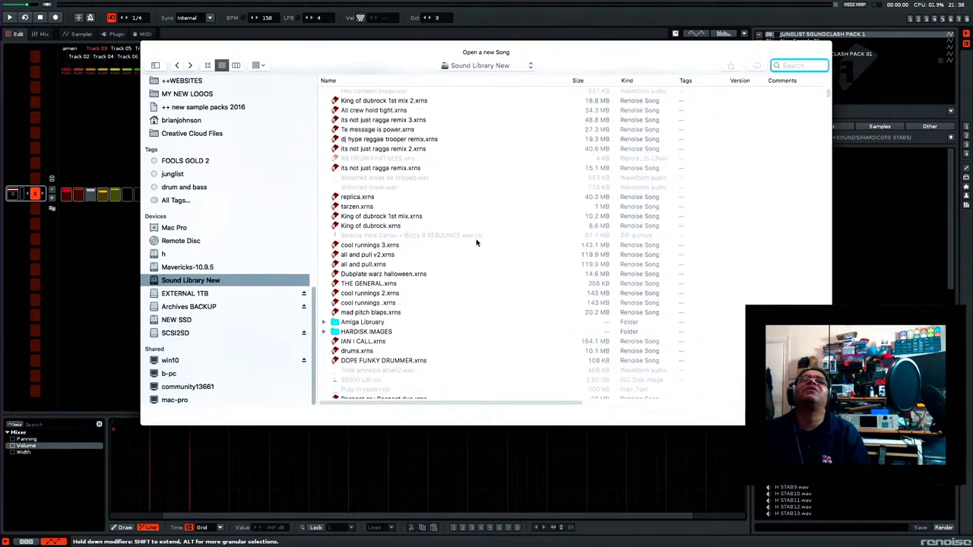
scroll(477, 242, "down", 15)
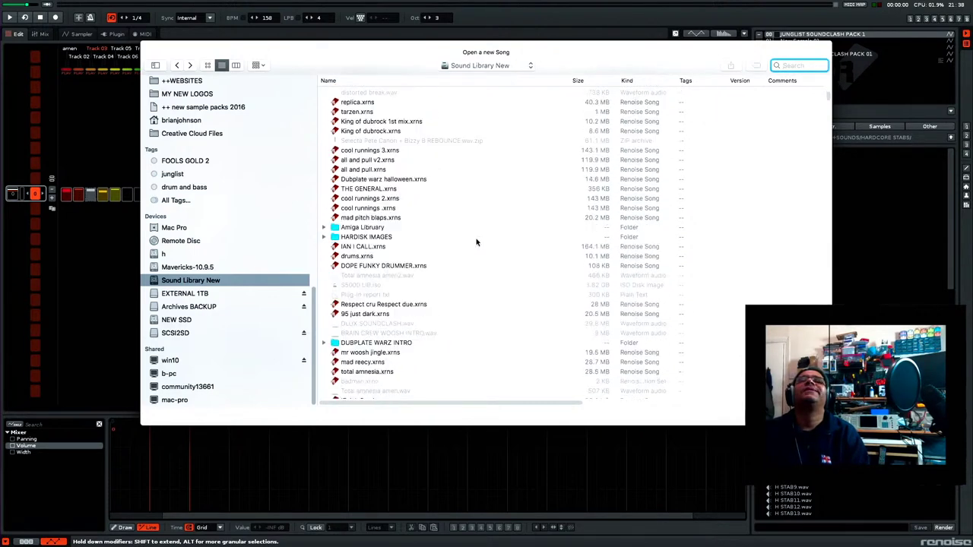
scroll(476, 243, "down", 10)
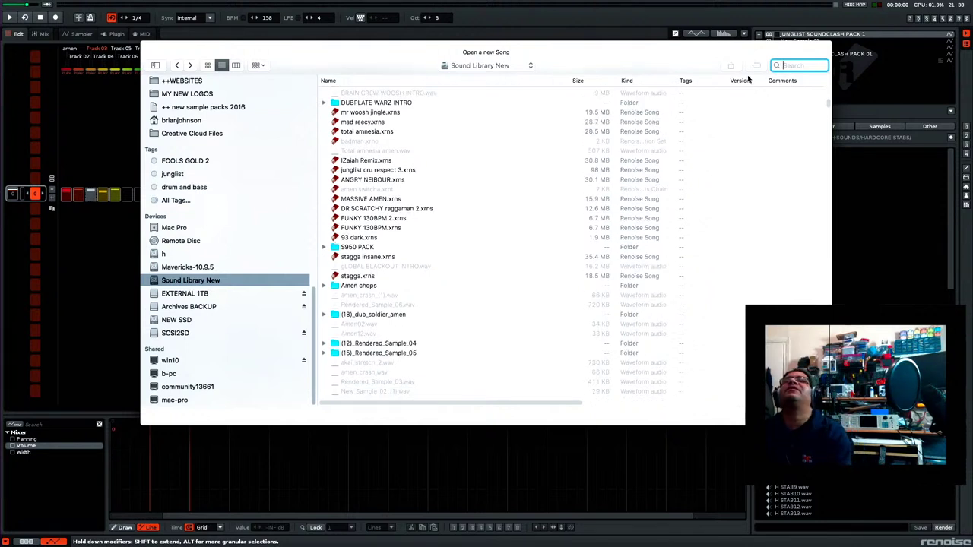
type("fire")
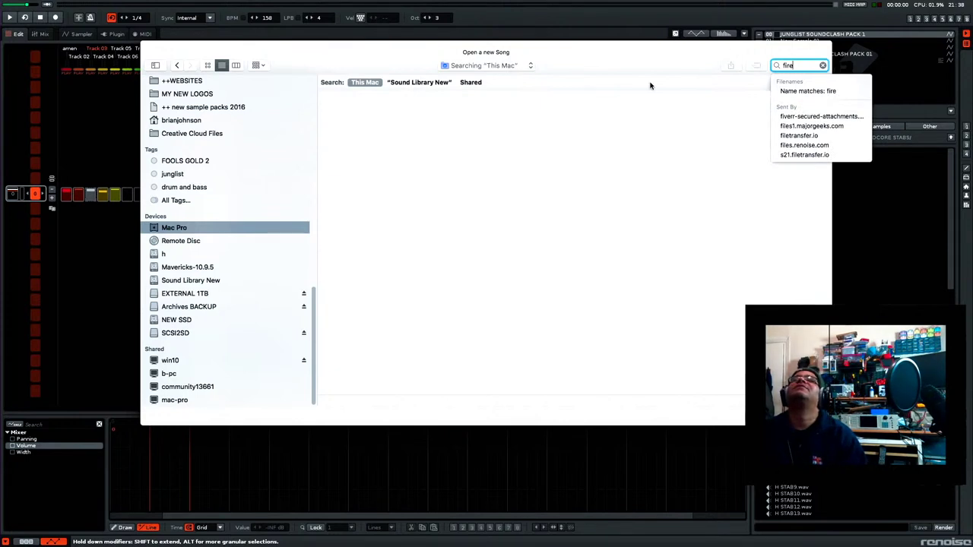
left_click(423, 81)
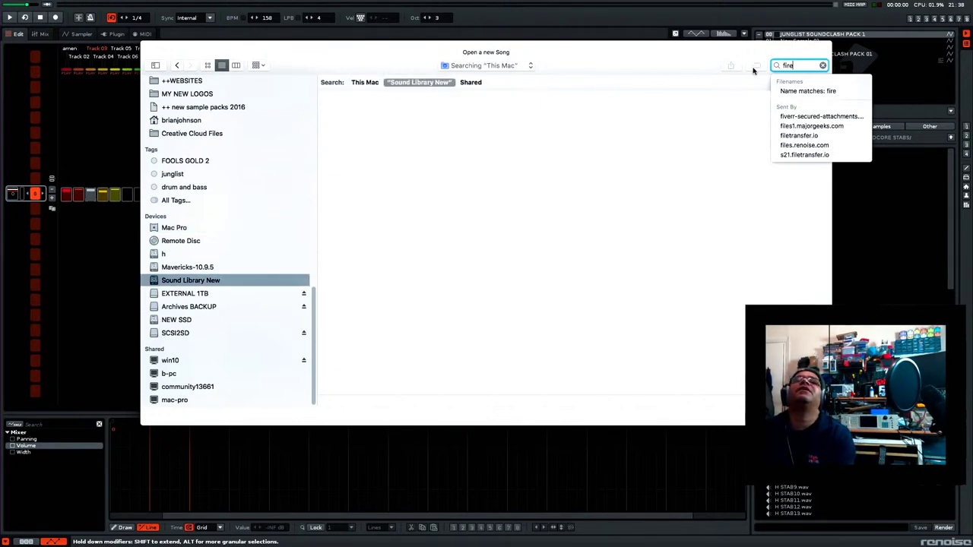
key("Escape")
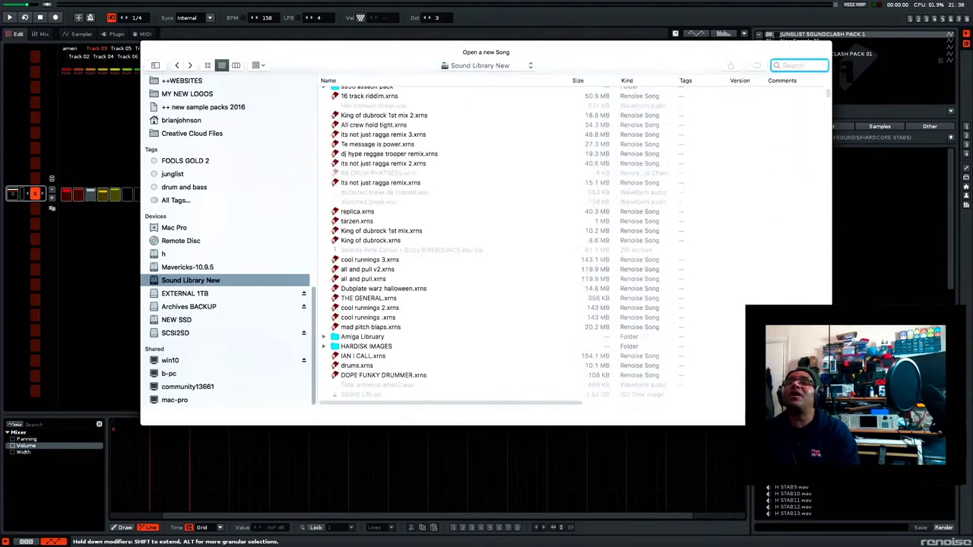
key("Escape")
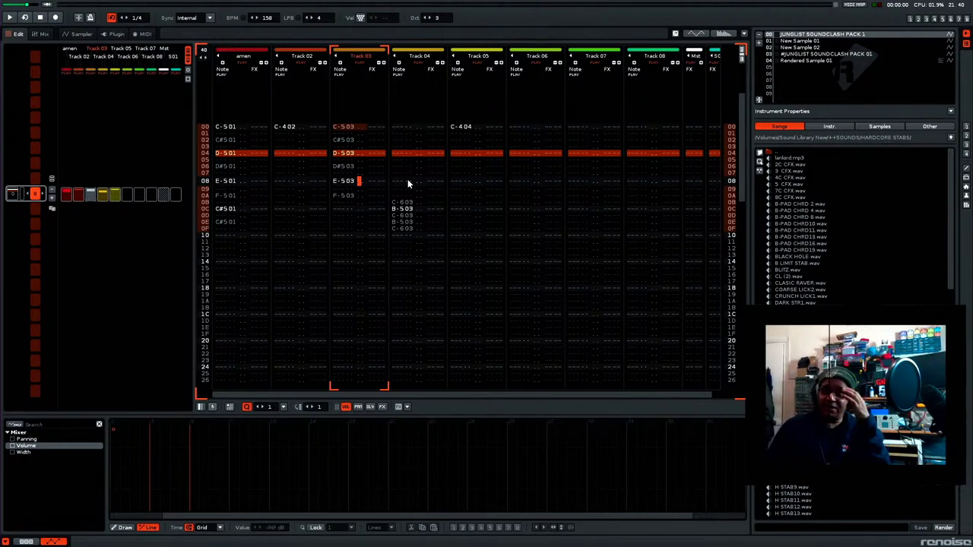
Step: Switch to the sampler's waveform view and select the empty instrument slot 05
key("F6")
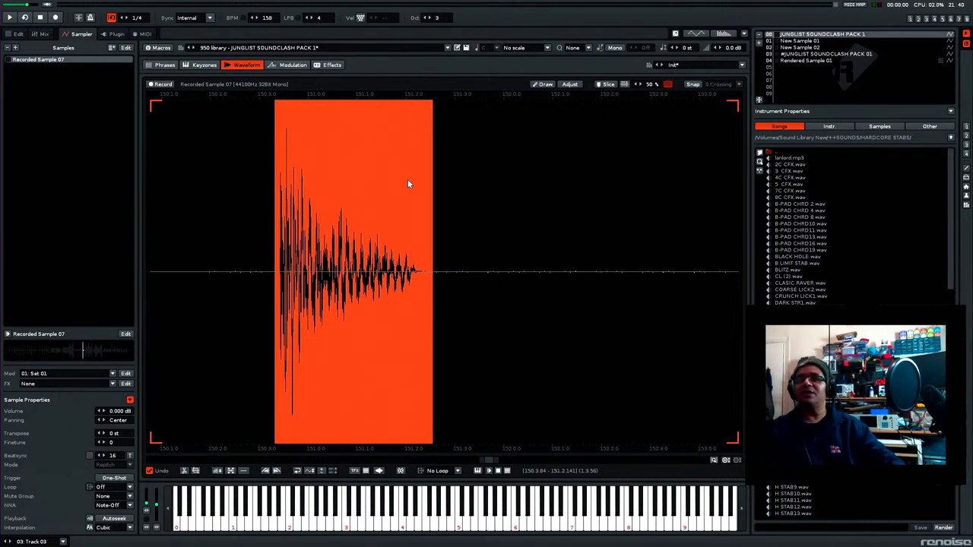
left_click(836, 67)
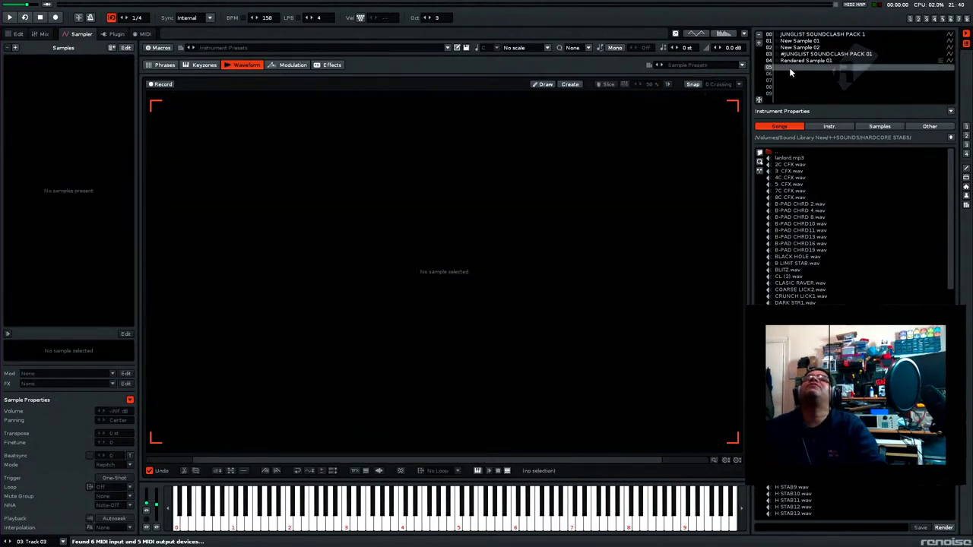
left_click(242, 48)
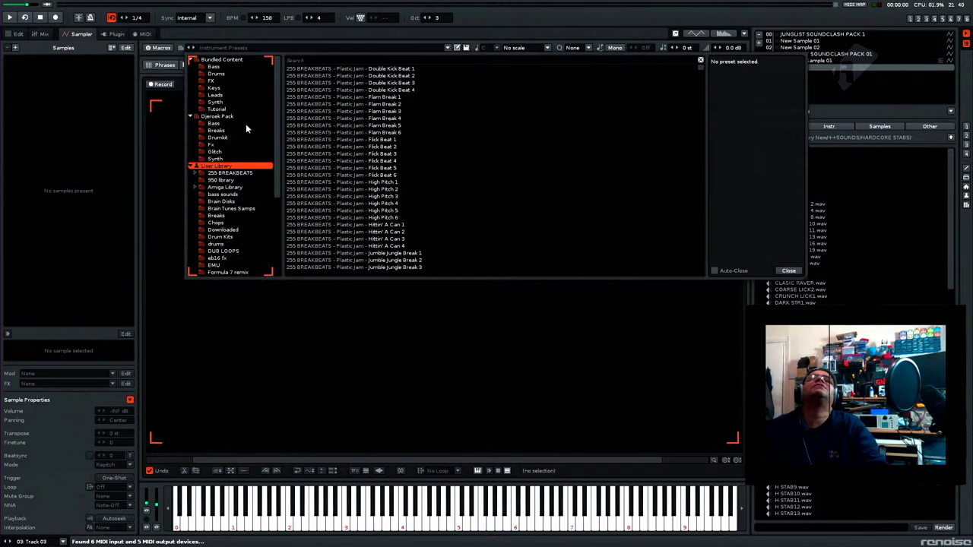
left_click(123, 46)
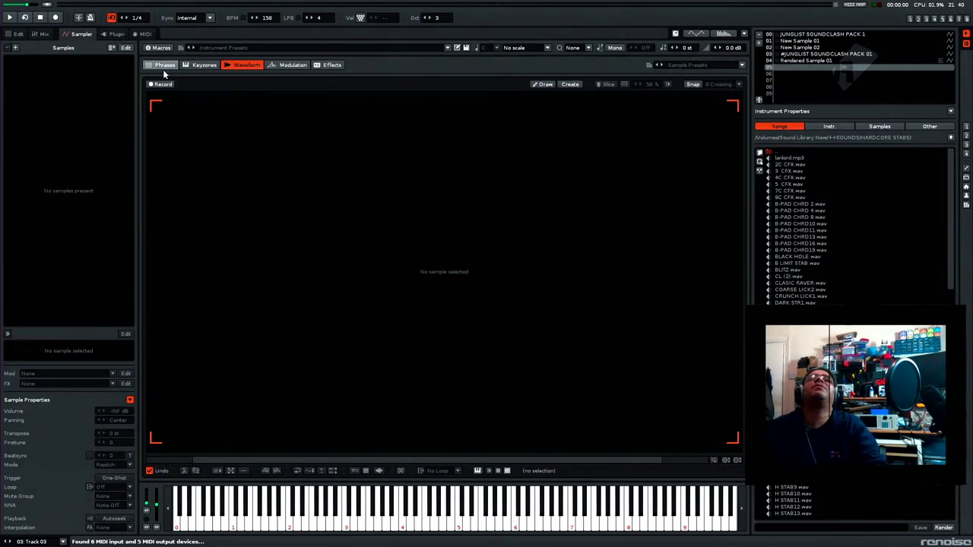
left_click(223, 48)
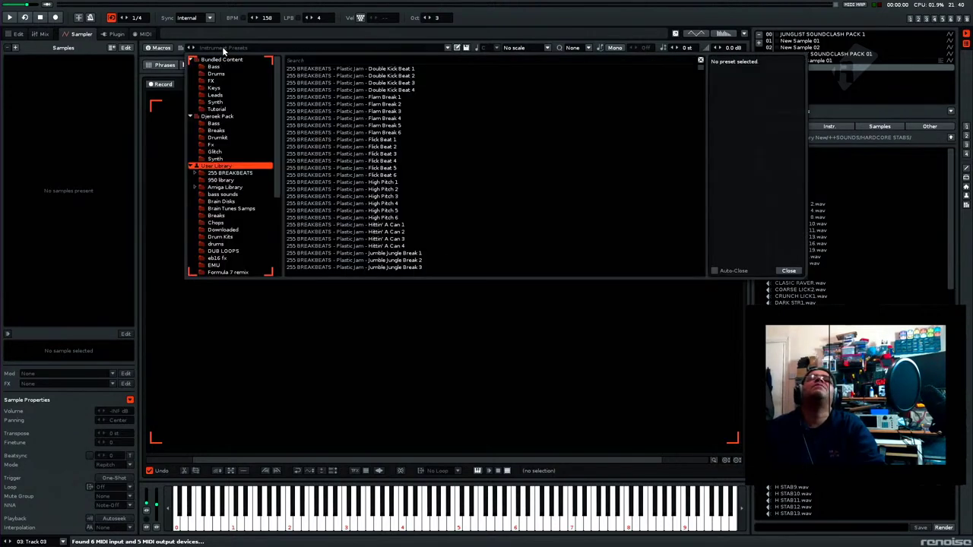
left_click(115, 37)
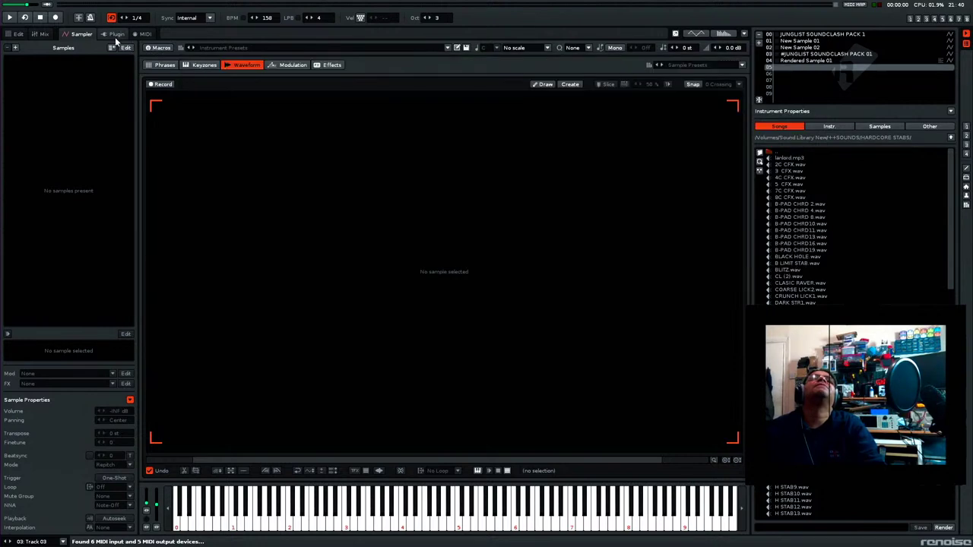
left_click(211, 48)
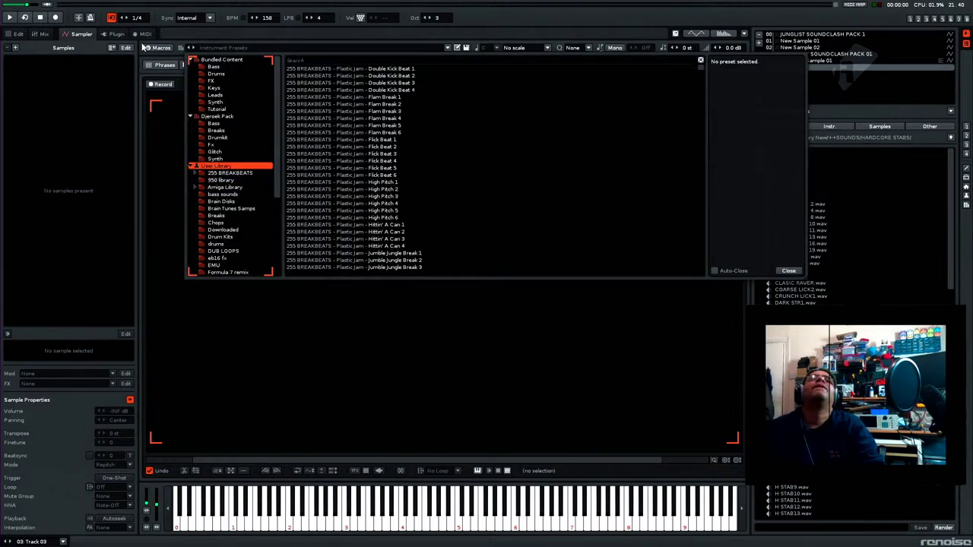
left_click(106, 35)
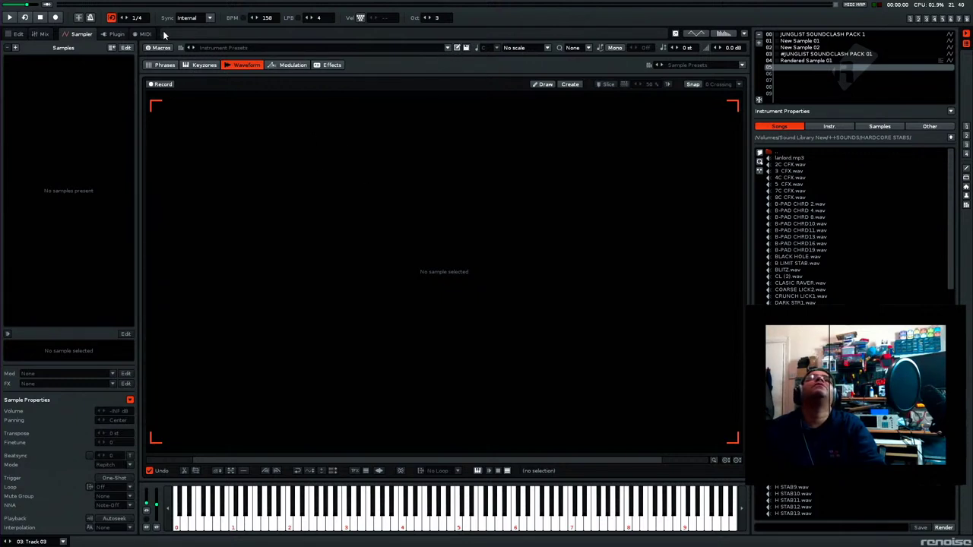
Step: Find the plugin instrument with the search text "komplete" and load the AU version of Komplete Kontrol into slot 05
left_click(115, 34)
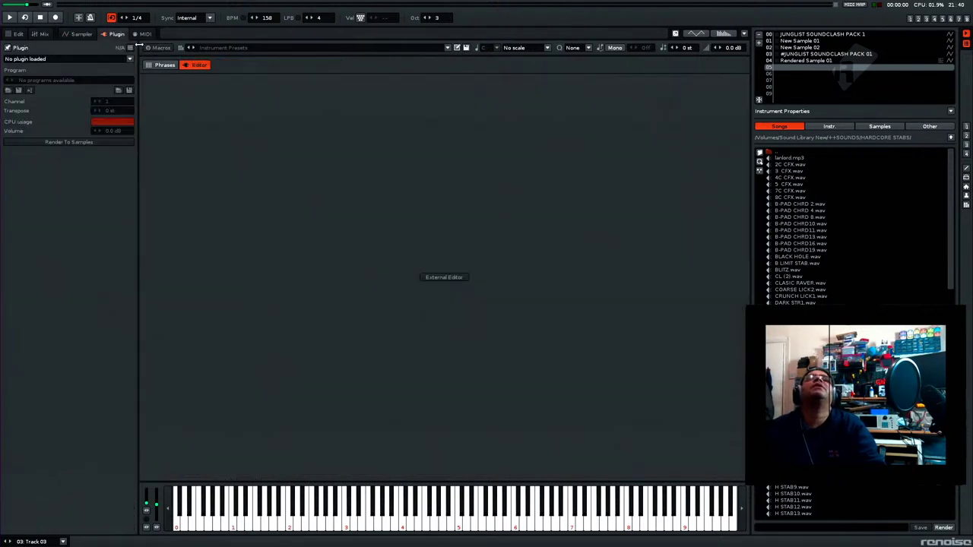
left_click(223, 47)
left_click(222, 47)
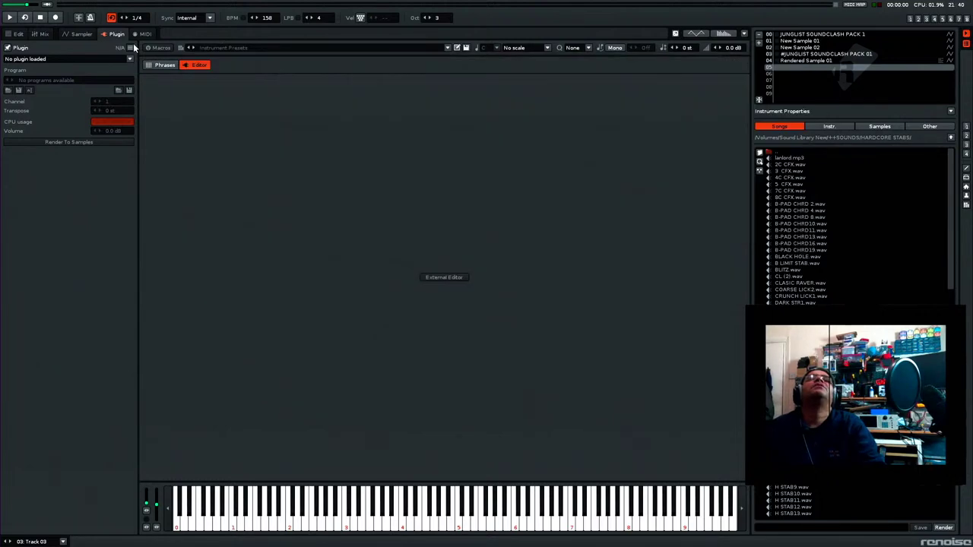
left_click(64, 59)
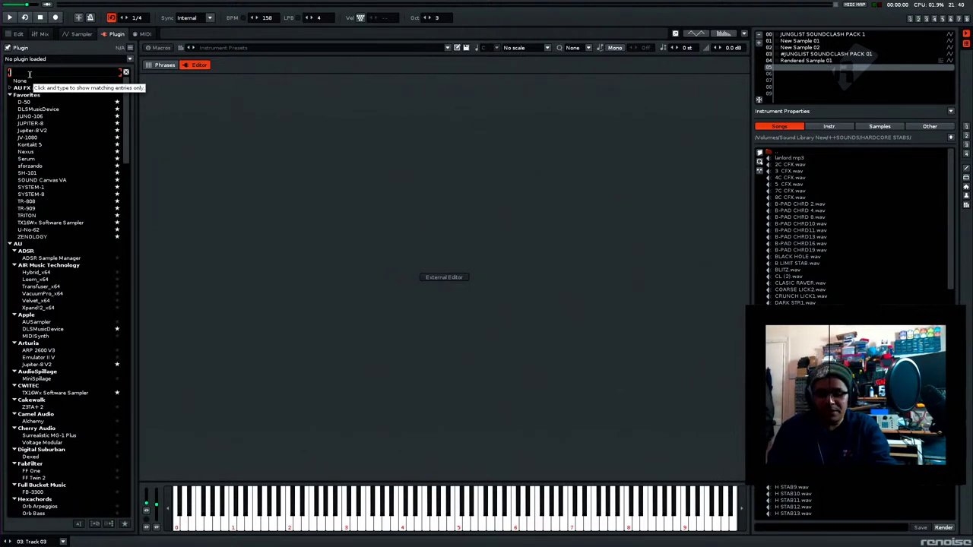
type("kom")
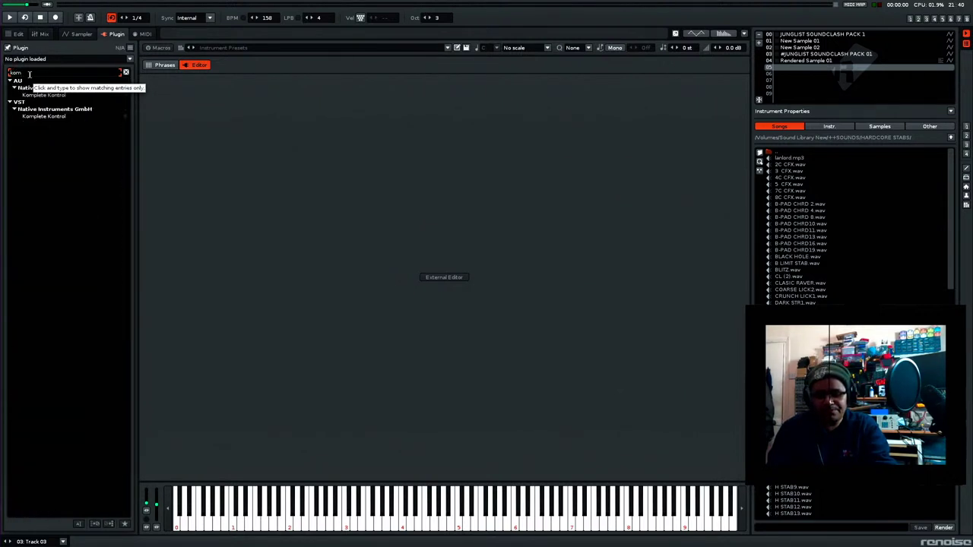
type("plete")
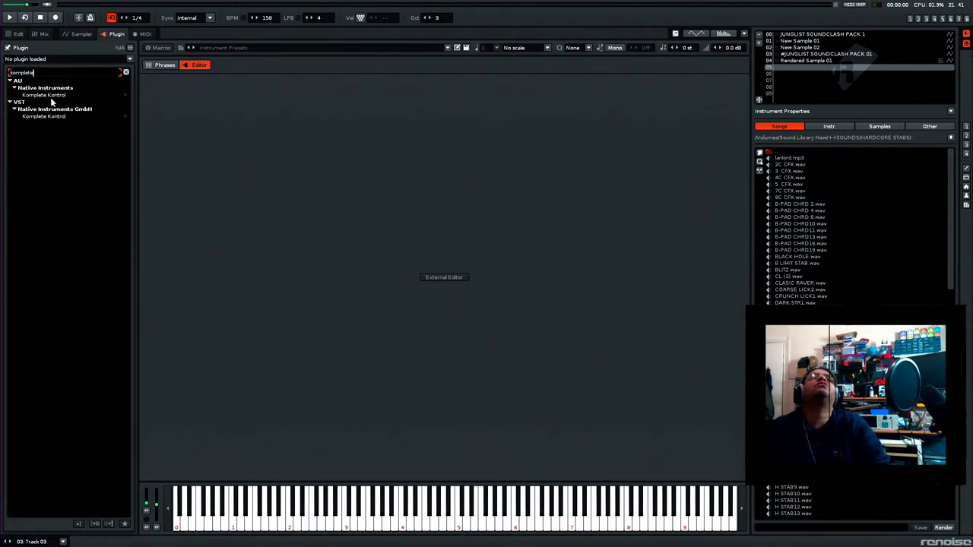
left_click(51, 95)
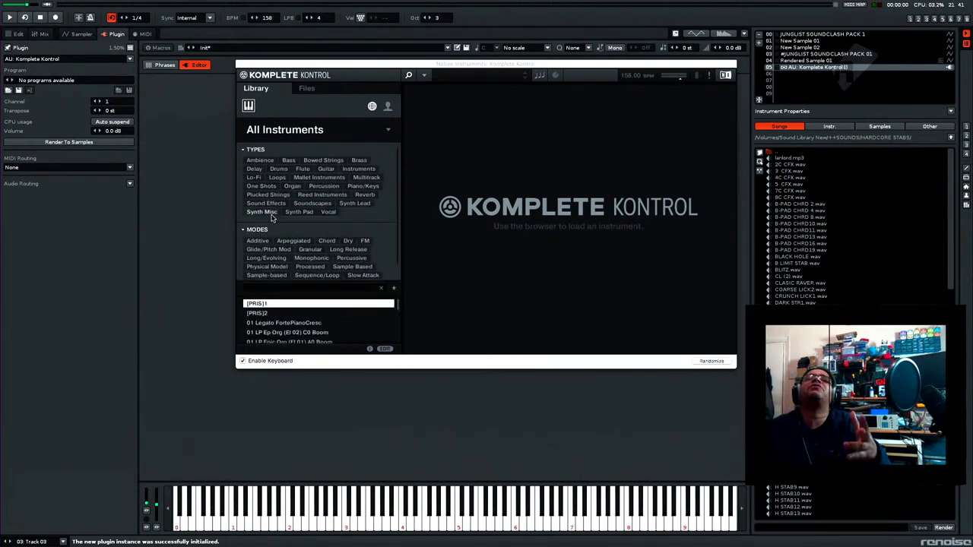
Step: Examine Komplete Kontrol's instrument types and modes, and look through the Drums & Percussion products under All Instruments
scroll(371, 169, "down", 1)
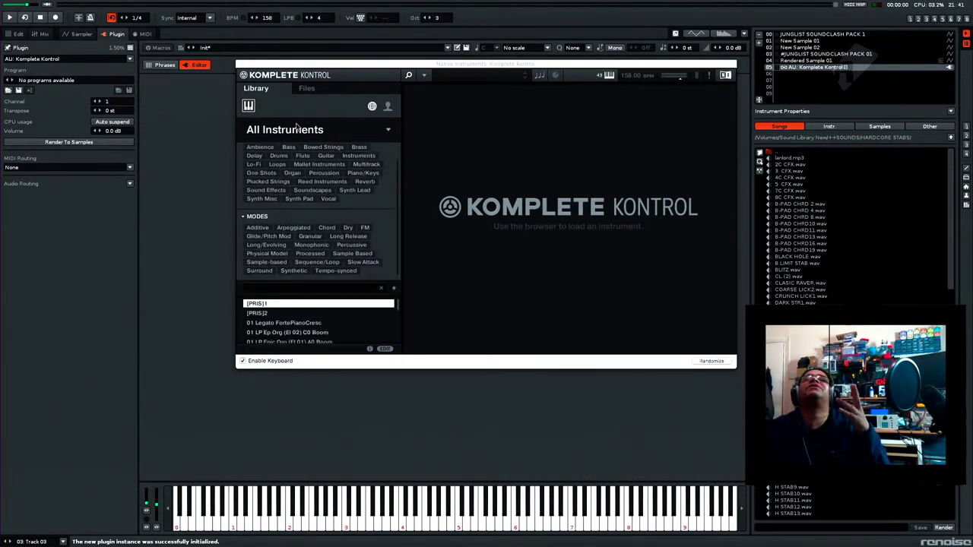
left_click(373, 107)
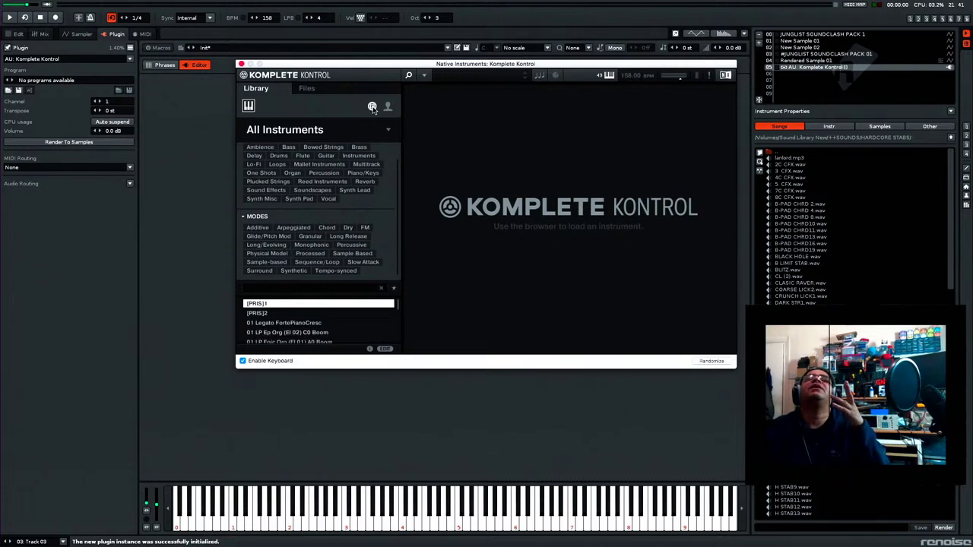
left_click(388, 131)
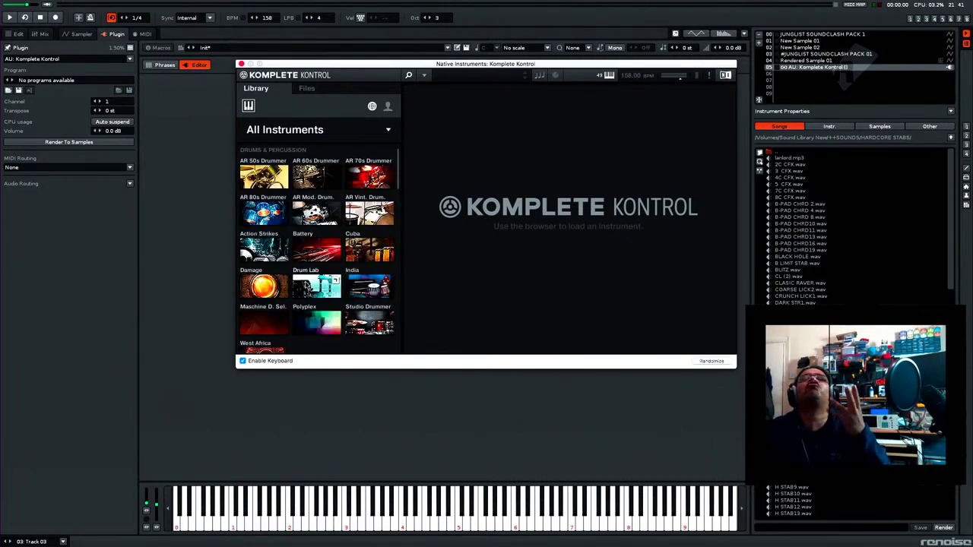
scroll(317, 251, "down", 5)
scroll(317, 251, "up", 4)
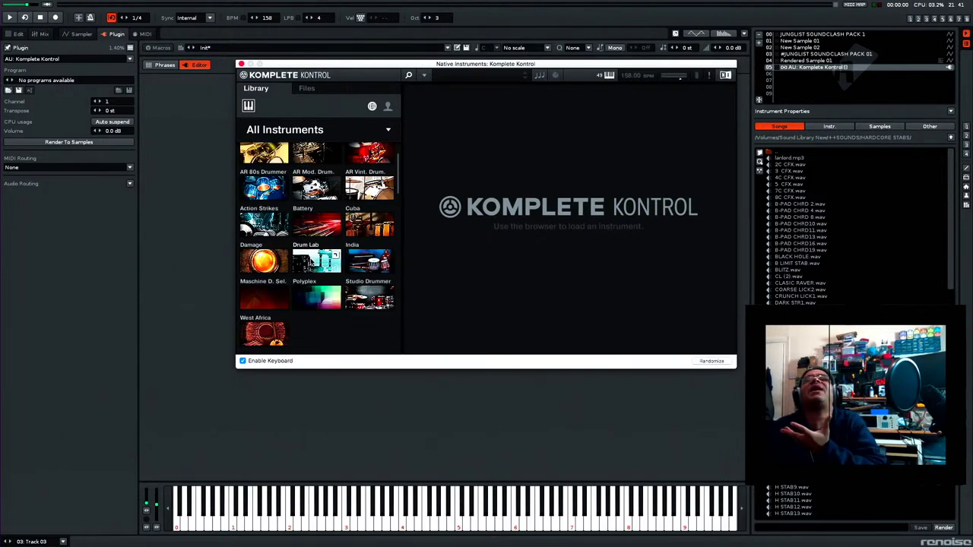
Step: Load the Alicia's Keys preset Audience Big Auditorium in Komplete Kontrol and close the plugin window
scroll(313, 262, "down", 3)
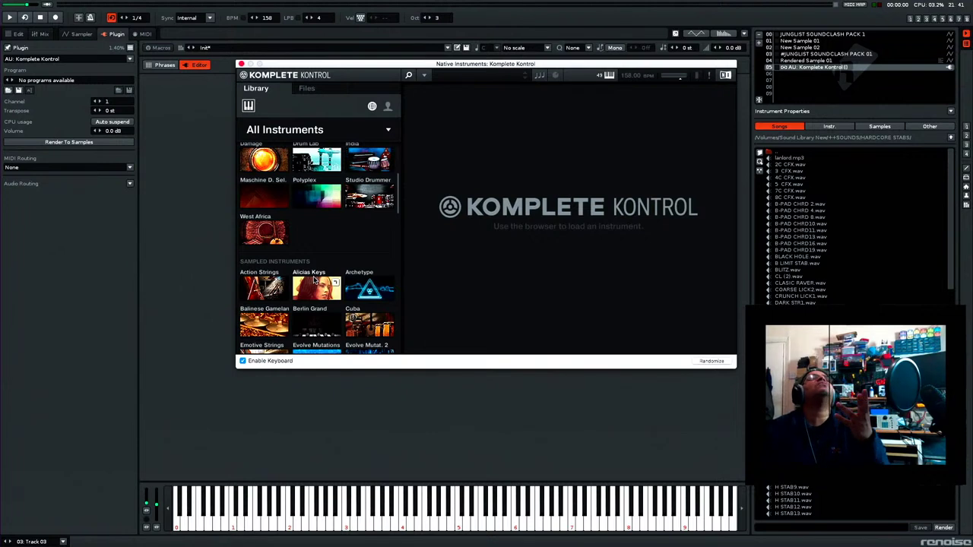
left_click(319, 290)
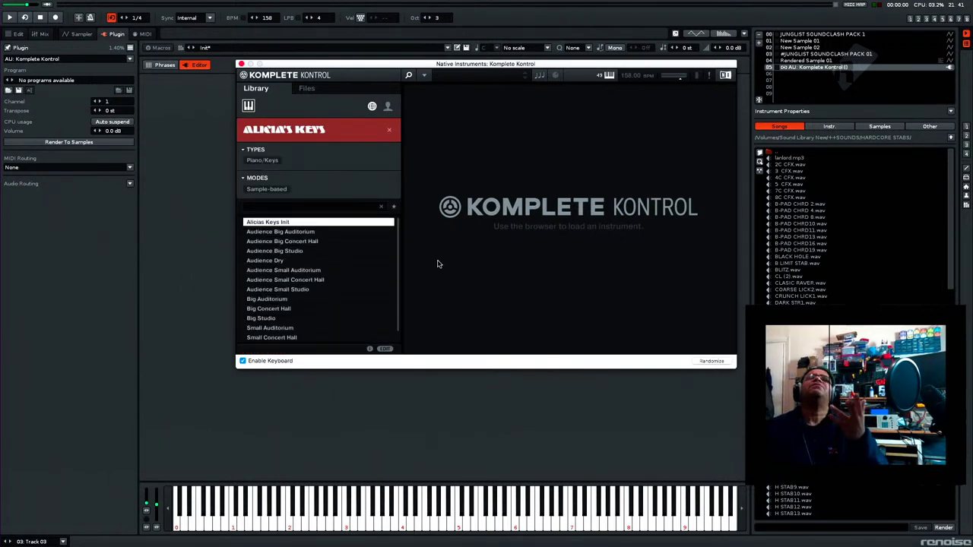
left_click(283, 233)
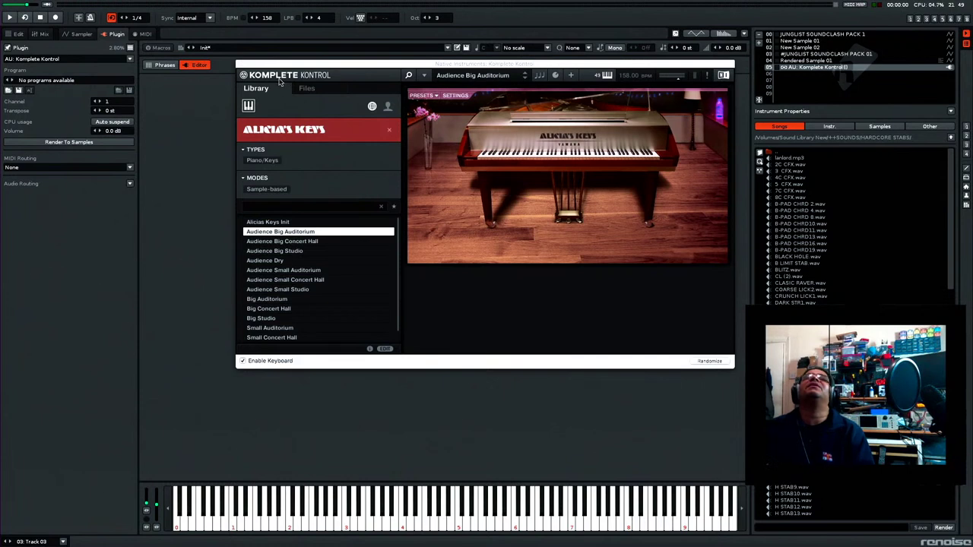
left_click(242, 64)
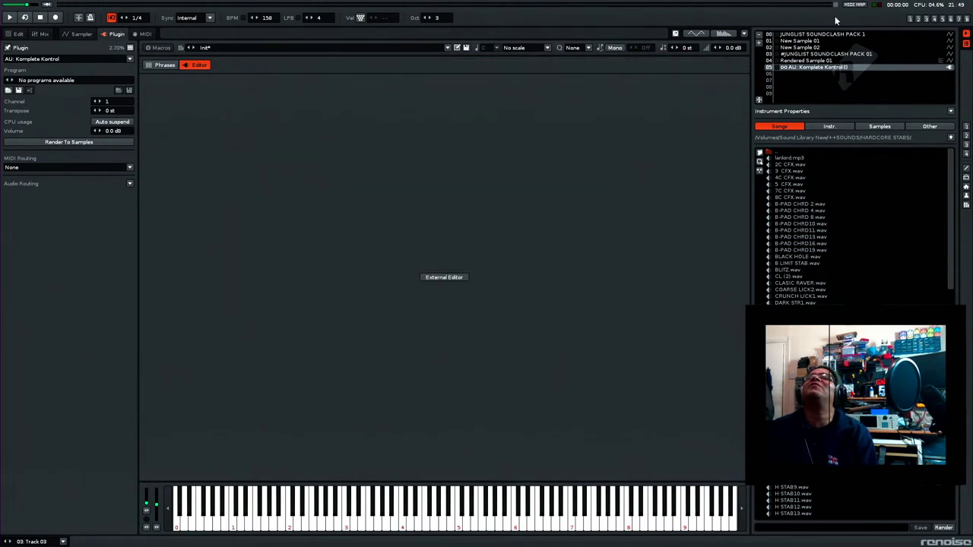
Step: Clear the plugin search and remove Komplete Kontrol from instrument slot 05 so no plugin is loaded
left_click(819, 74)
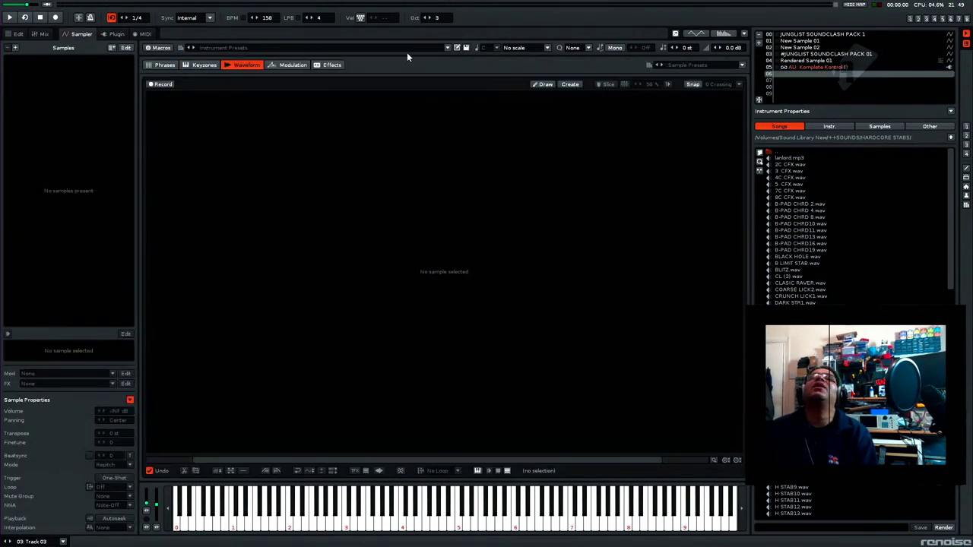
left_click(840, 68)
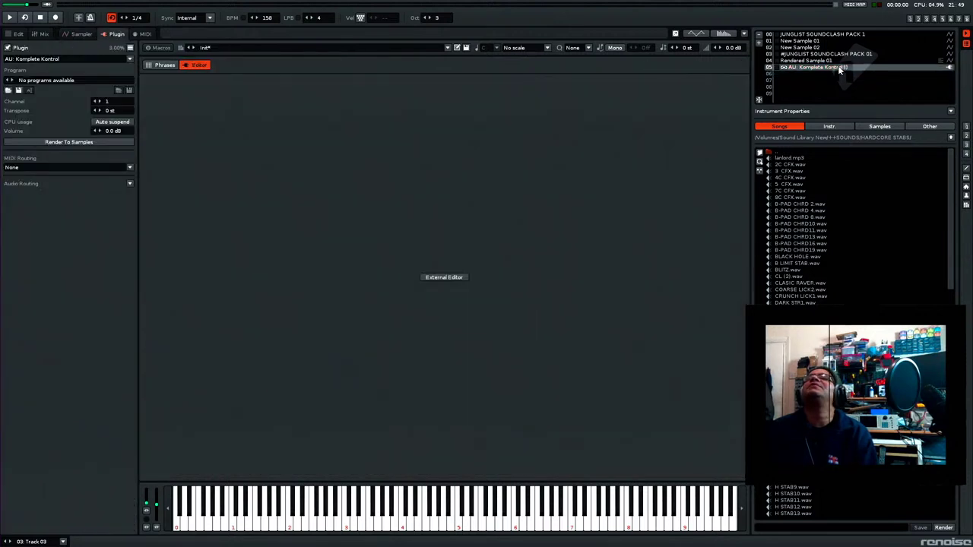
left_click(129, 59)
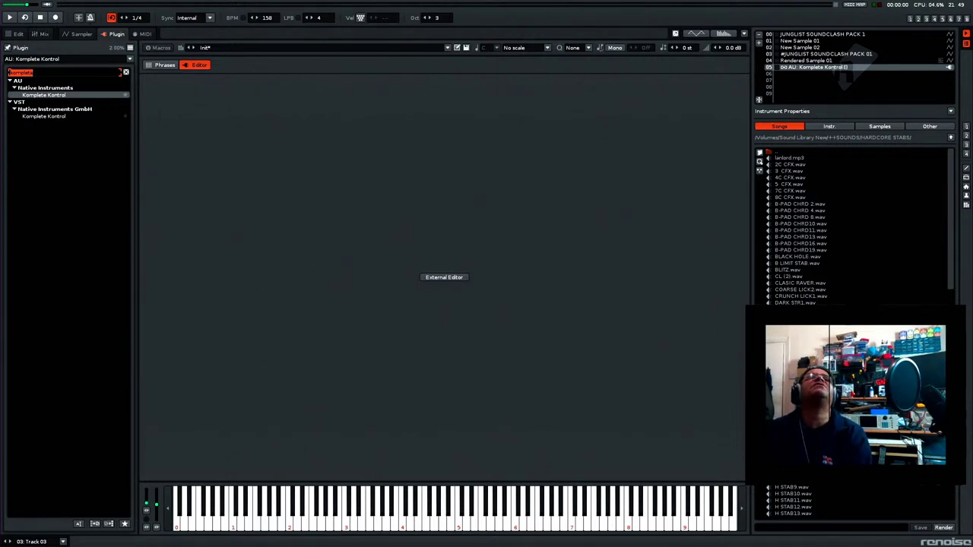
key("BackSpace")
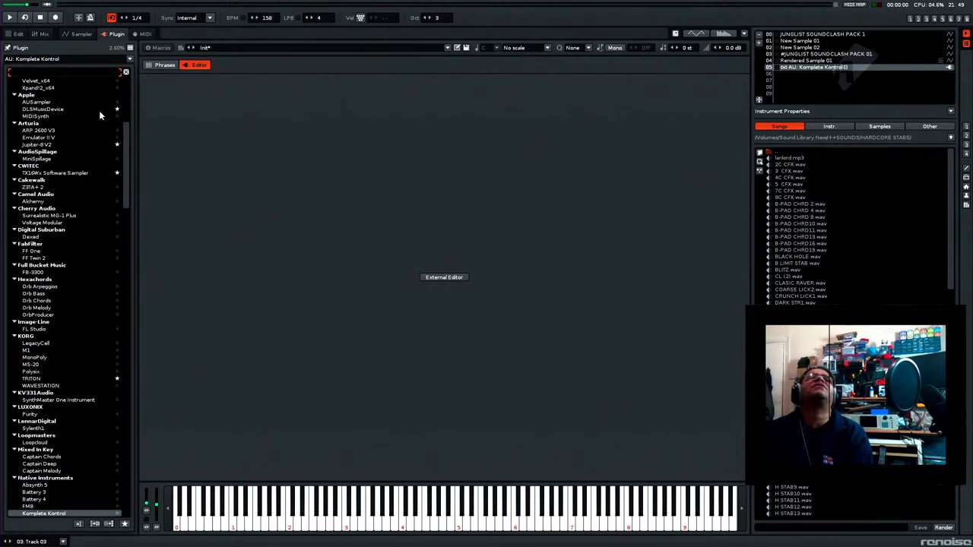
left_click_drag(131, 163, 133, 85)
left_click(165, 104)
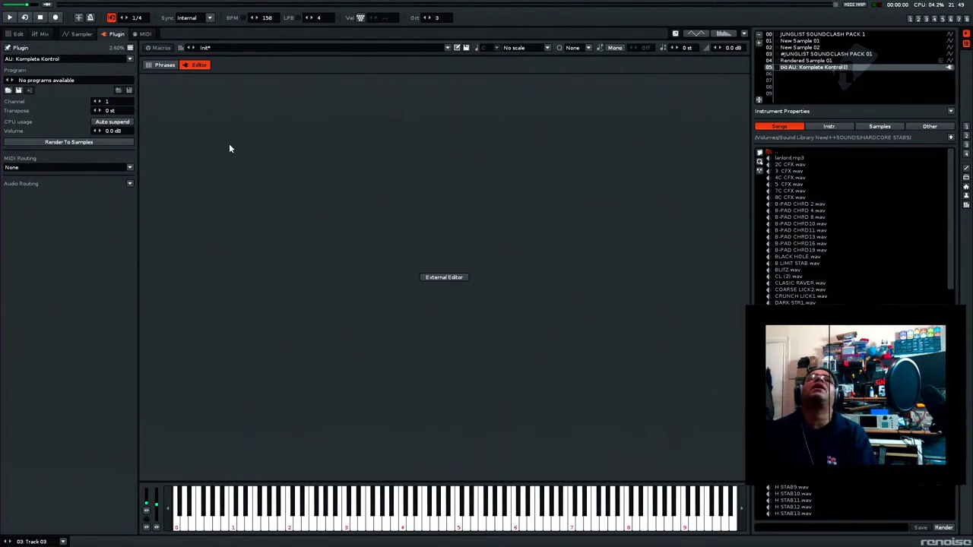
left_click(130, 58)
scroll(110, 93, "up", 10)
left_click(92, 80)
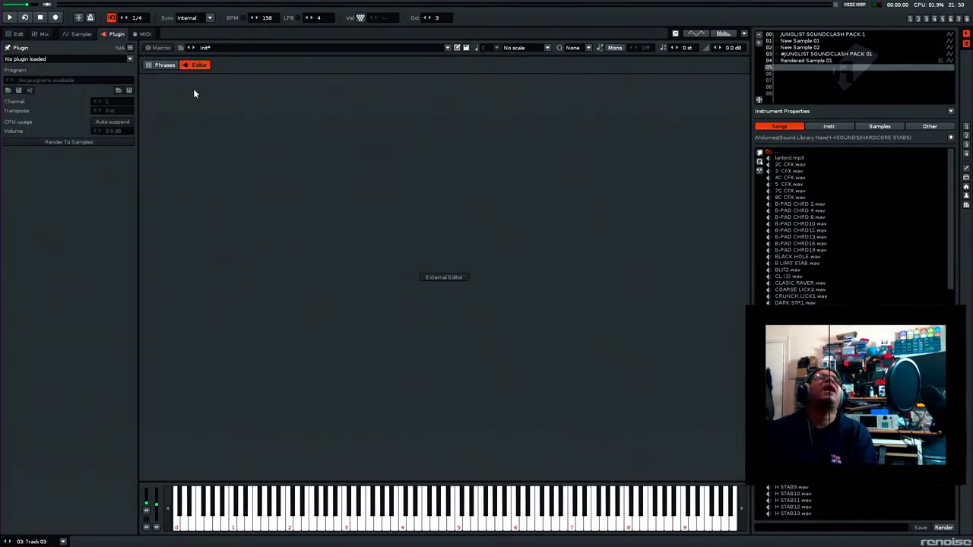
Step: Open the instrument preset browser and show the contents of the 950 library folder in the User Library
left_click(447, 48)
left_click(447, 48)
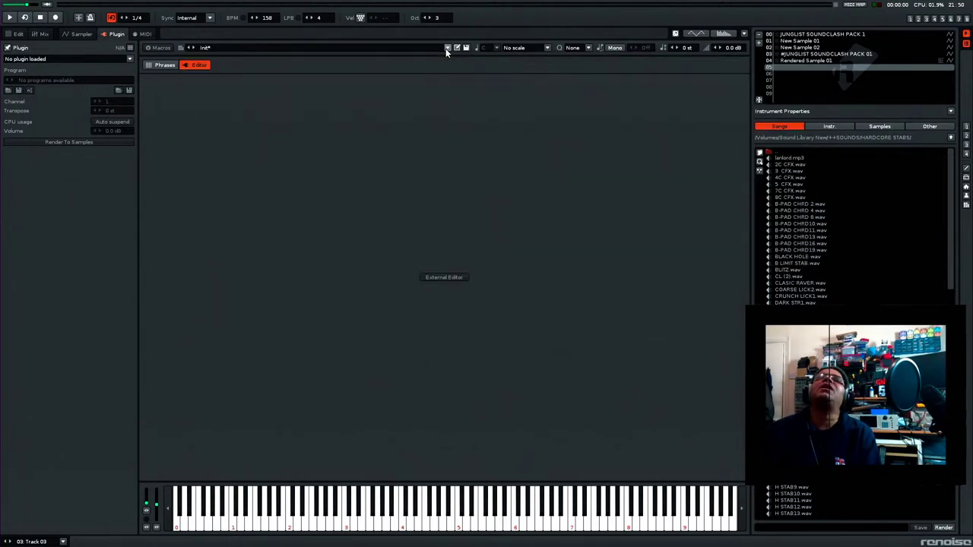
left_click(447, 47)
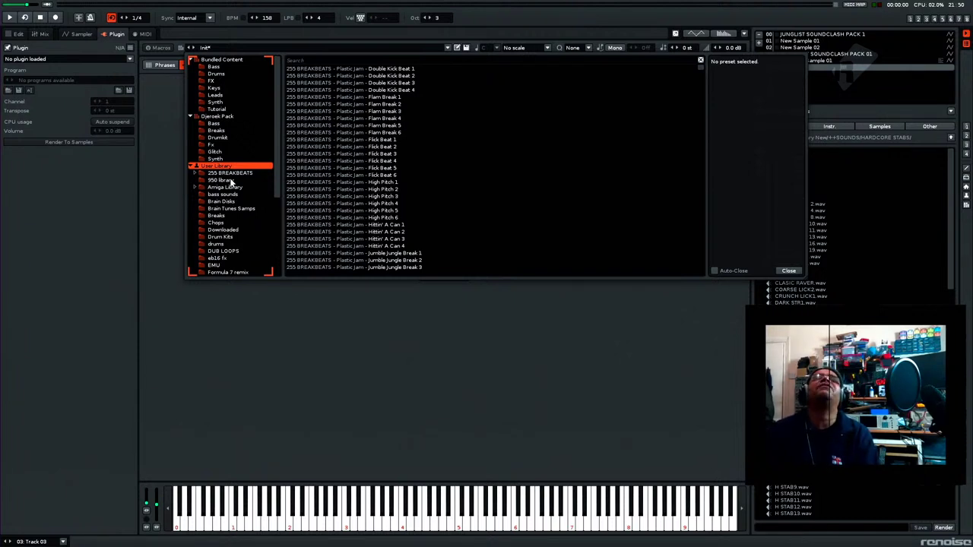
scroll(236, 192, "down", 5)
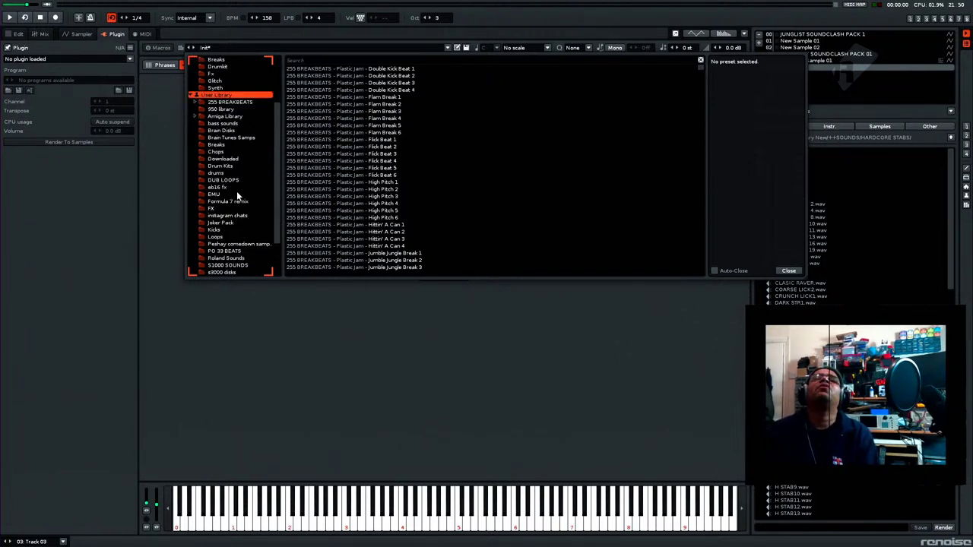
scroll(236, 193, "up", 5)
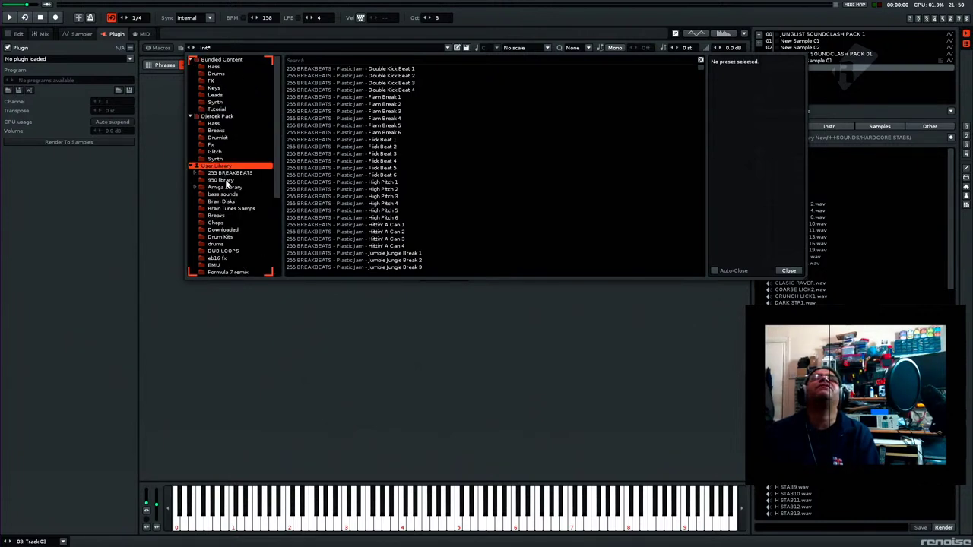
left_click(226, 180)
Step: Look through the break, bass and string instruments stored in the 950 library
scroll(342, 181, "down", 5)
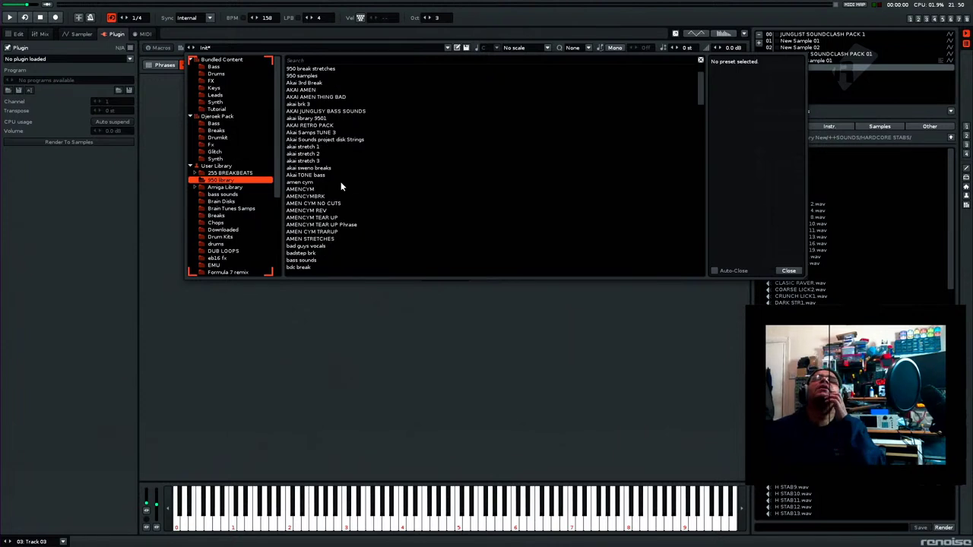
scroll(341, 182, "down", 7)
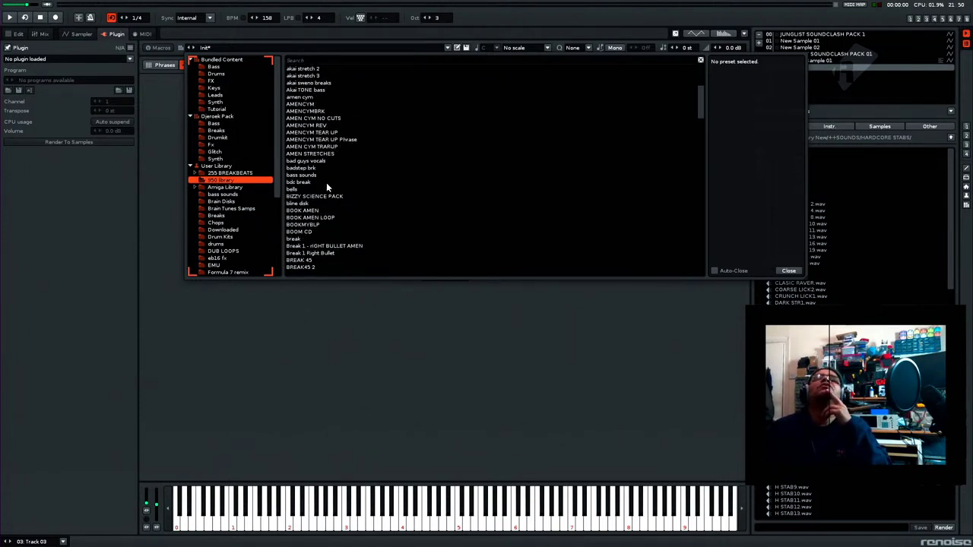
scroll(326, 187, "down", 3)
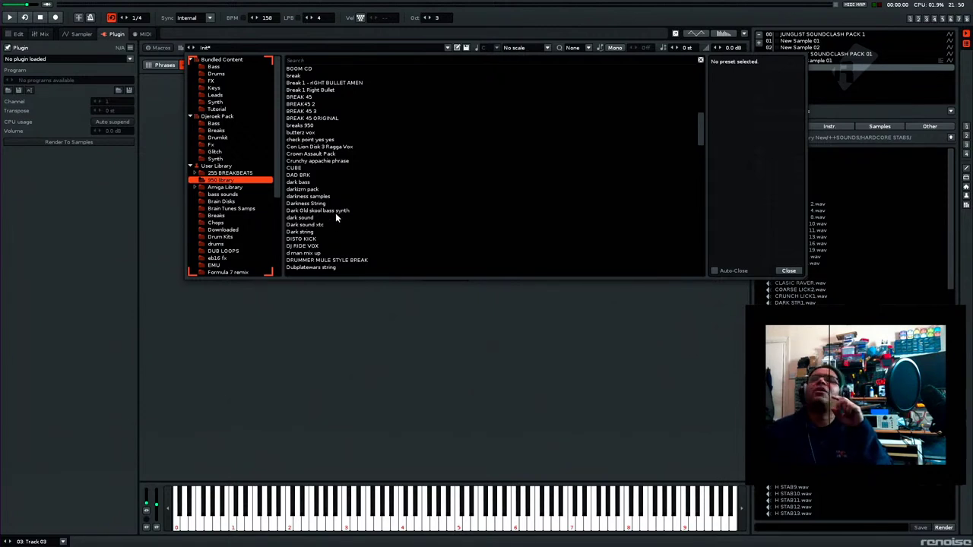
scroll(342, 197, "down", 1)
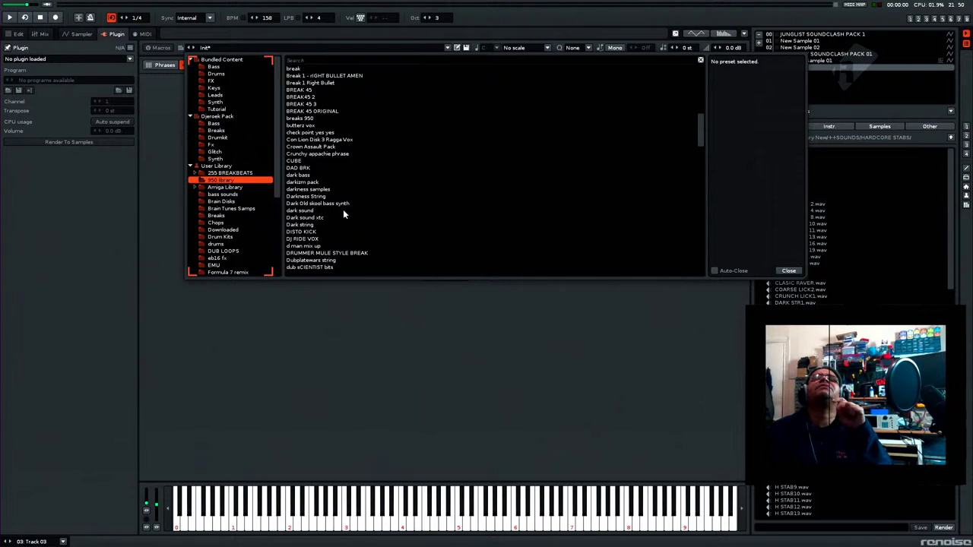
scroll(343, 211, "down", 3)
scroll(342, 214, "down", 2)
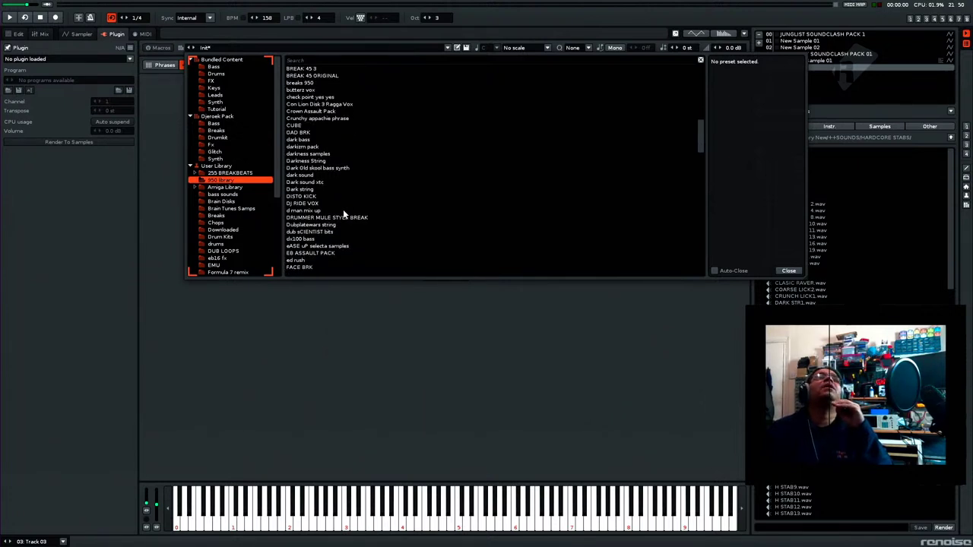
scroll(343, 212, "down", 3)
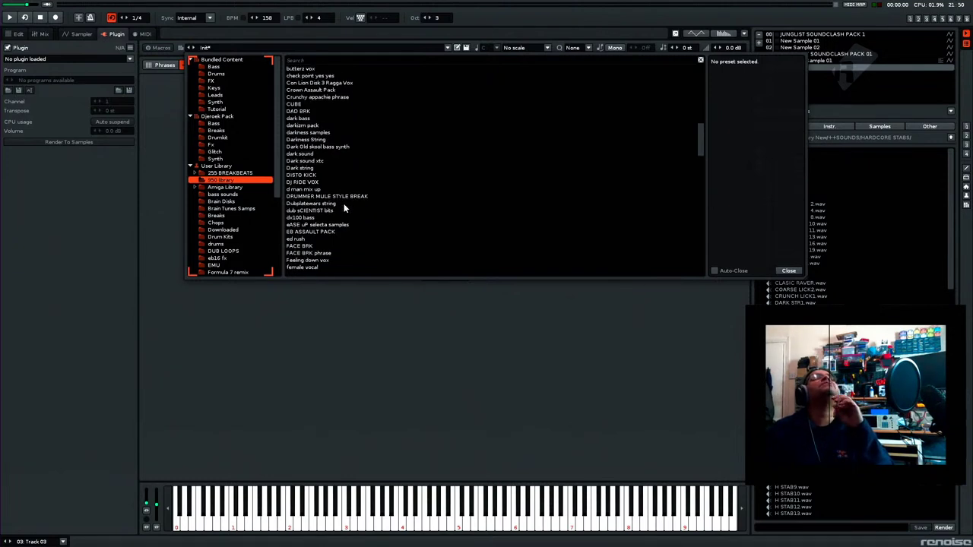
scroll(344, 207, "down", 1)
scroll(342, 190, "down", 2)
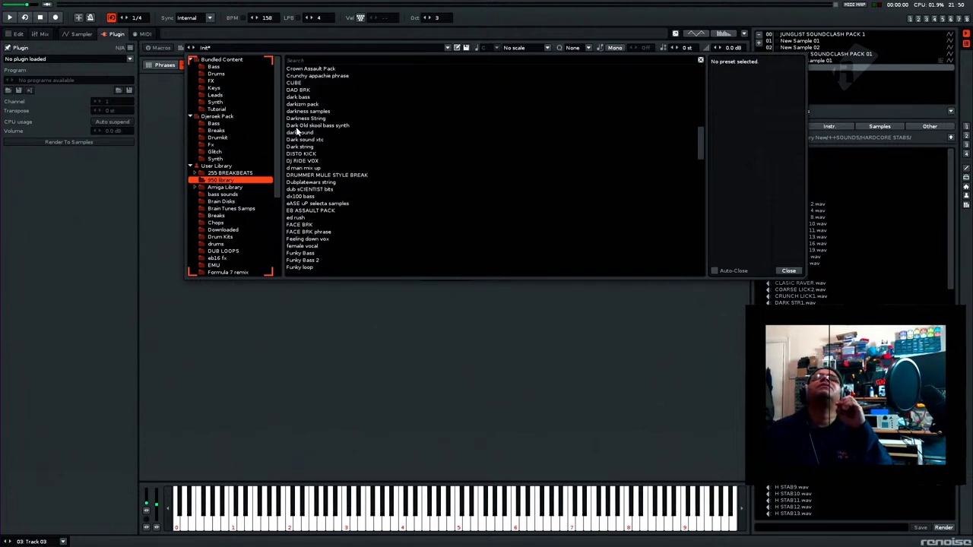
scroll(301, 129, "up", 1)
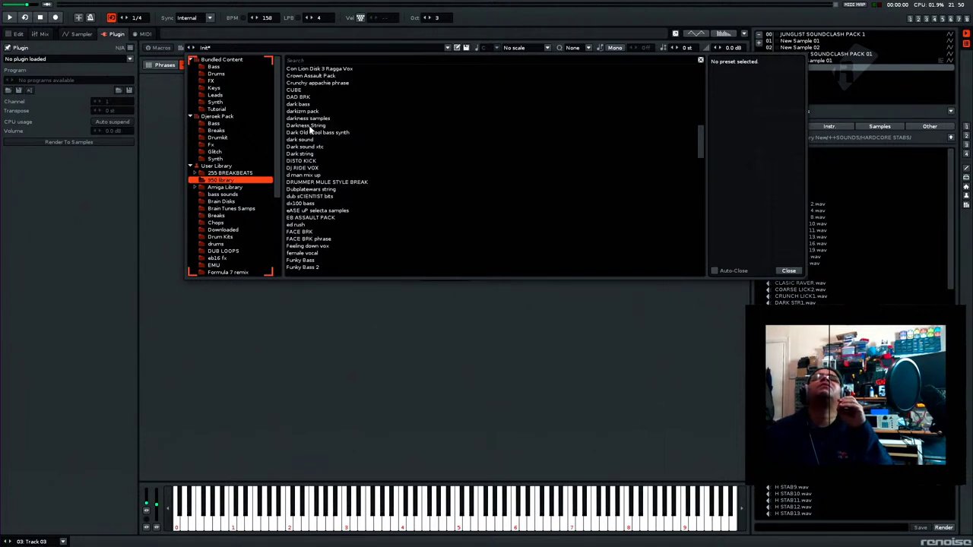
scroll(313, 132, "up", 2)
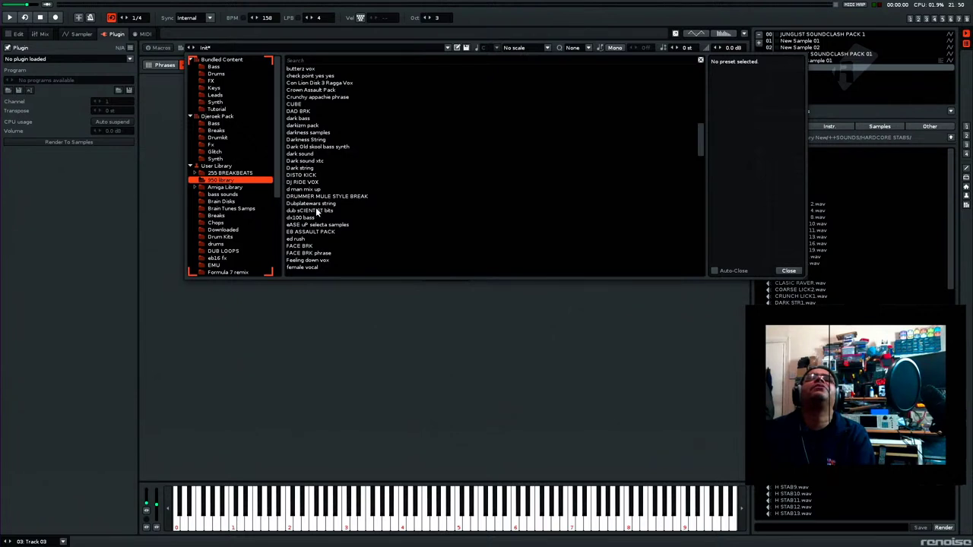
scroll(316, 205, "down", 1)
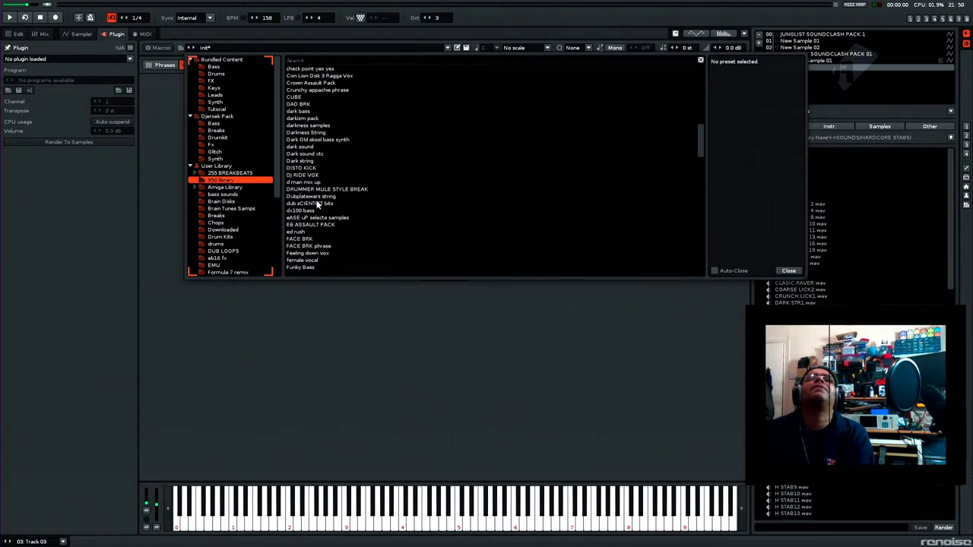
Step: Load "d man mix up" from the 950 library into slot 05 and replace it with "EB ASSAULT PACK"
left_click(319, 183)
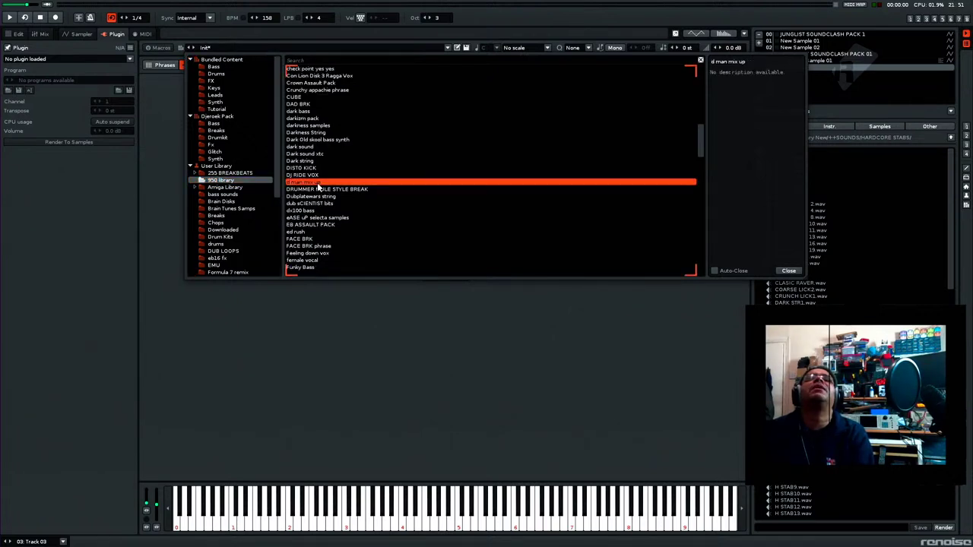
scroll(327, 196, "down", 1)
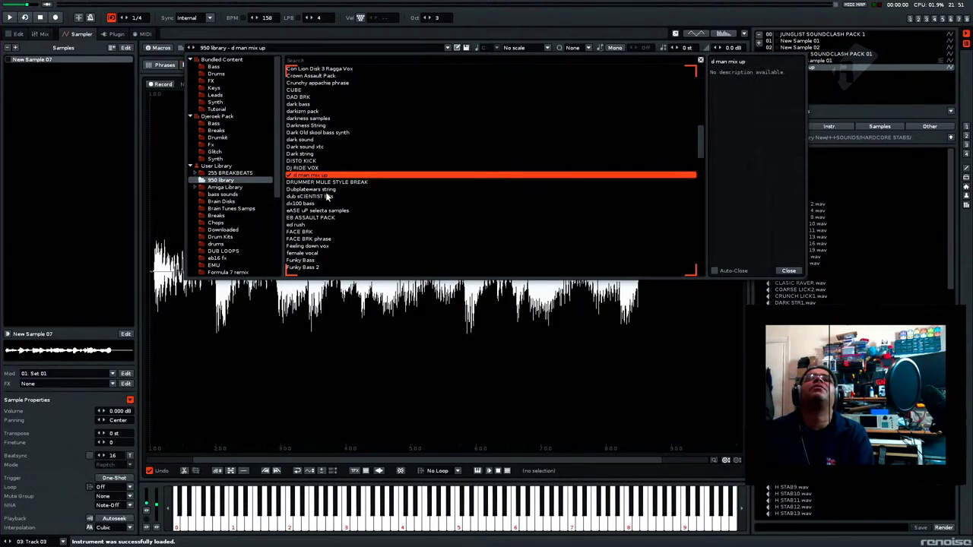
scroll(344, 213, "down", 1)
scroll(344, 213, "down", 1)
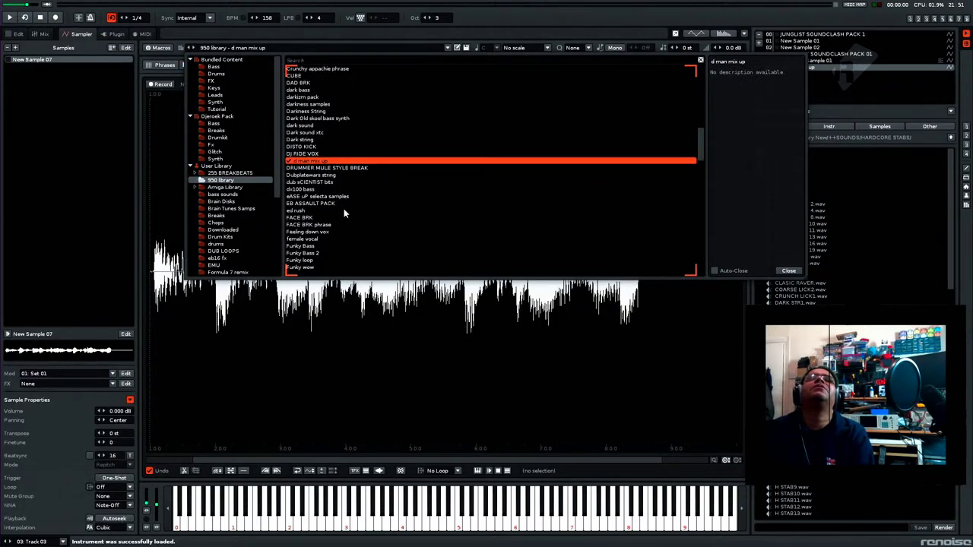
left_click(330, 203)
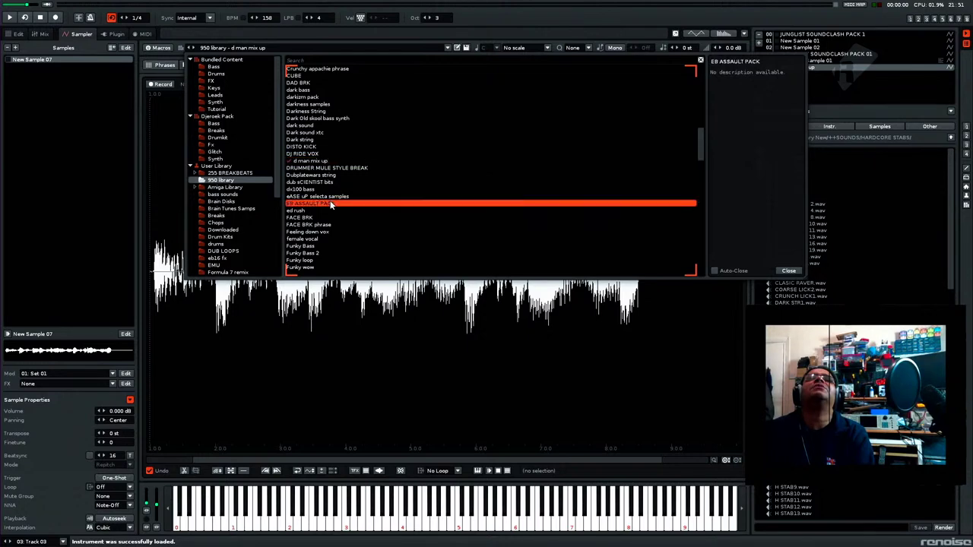
Step: Try deleting the opening section of the EB ASSAULT PACK sample, and undo the deletion
left_click_drag(170, 267, 102, 276)
key("Delete")
left_click(184, 272)
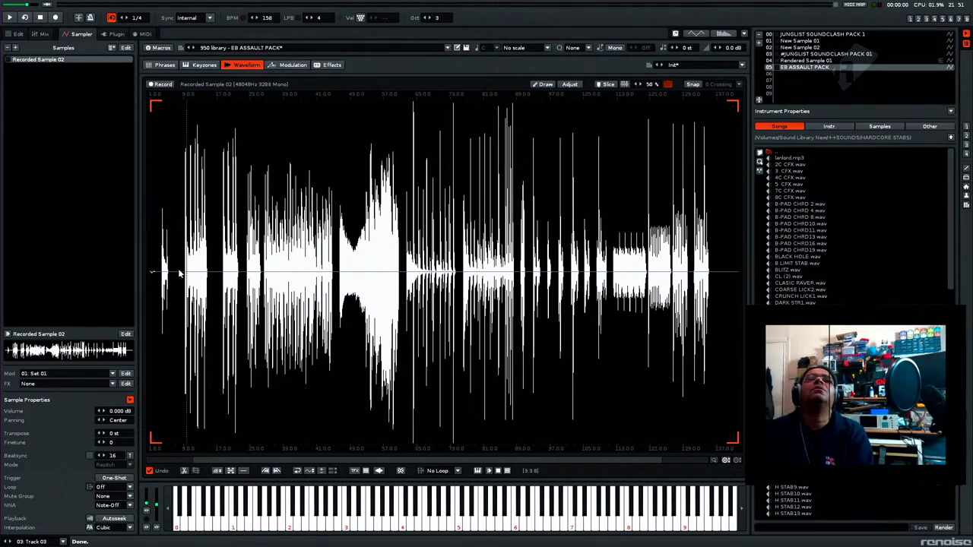
key("ctrl+z")
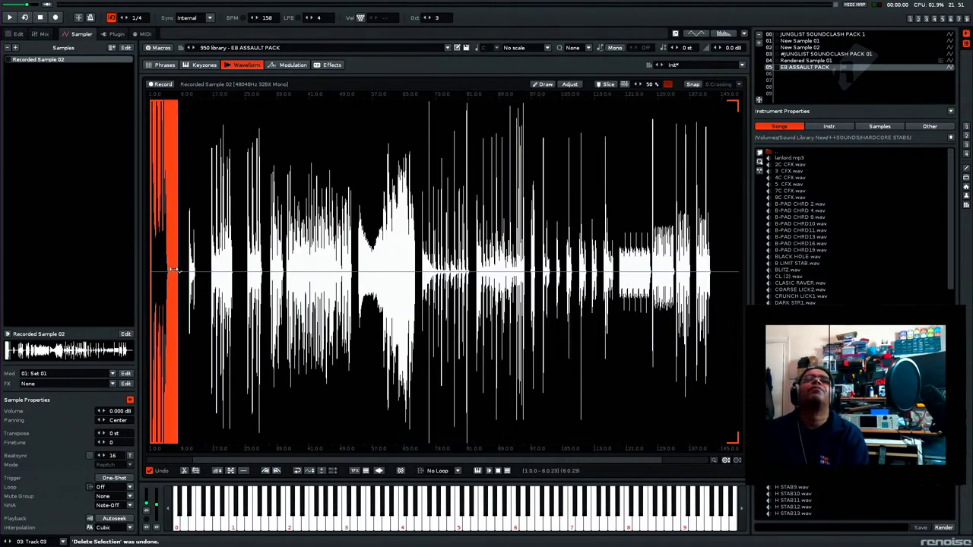
Step: Play the EB ASSAULT PACK sample, select its section from about 15.0 to 23.0, and copy it
key("space")
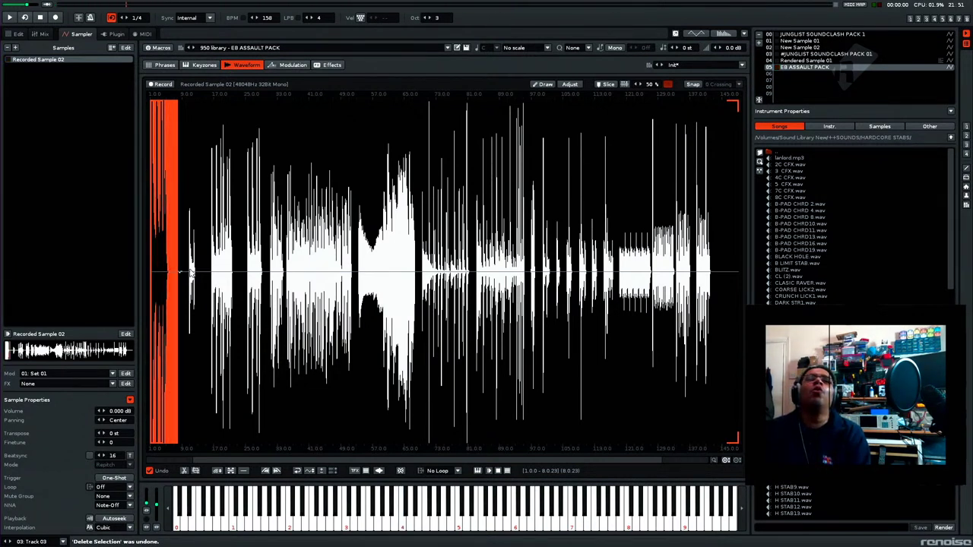
left_click(210, 277)
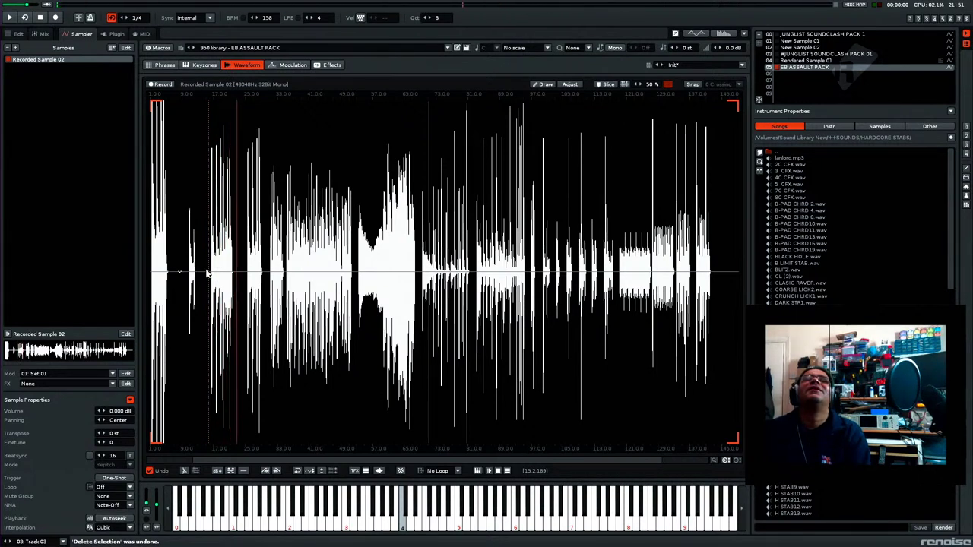
left_click_drag(205, 270, 238, 282)
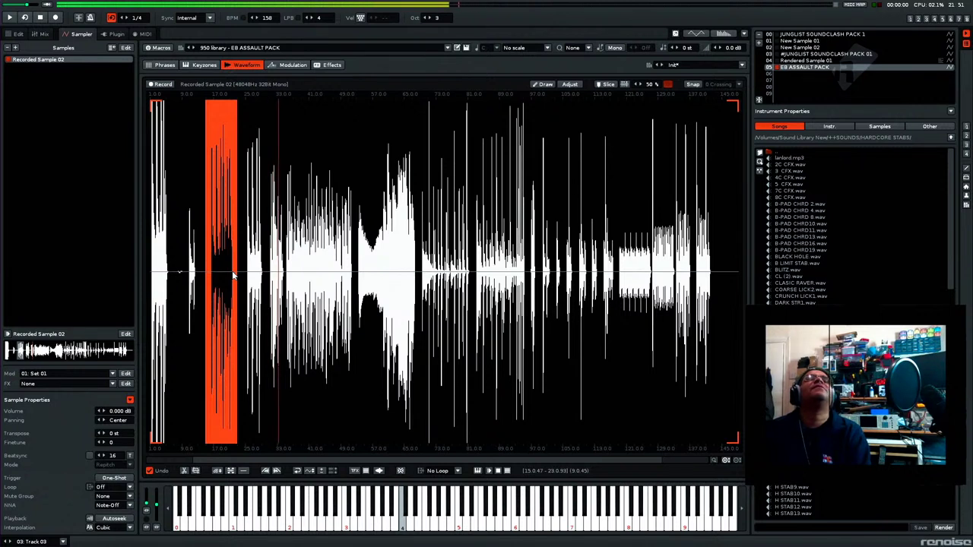
right_click(234, 274)
left_click(252, 290)
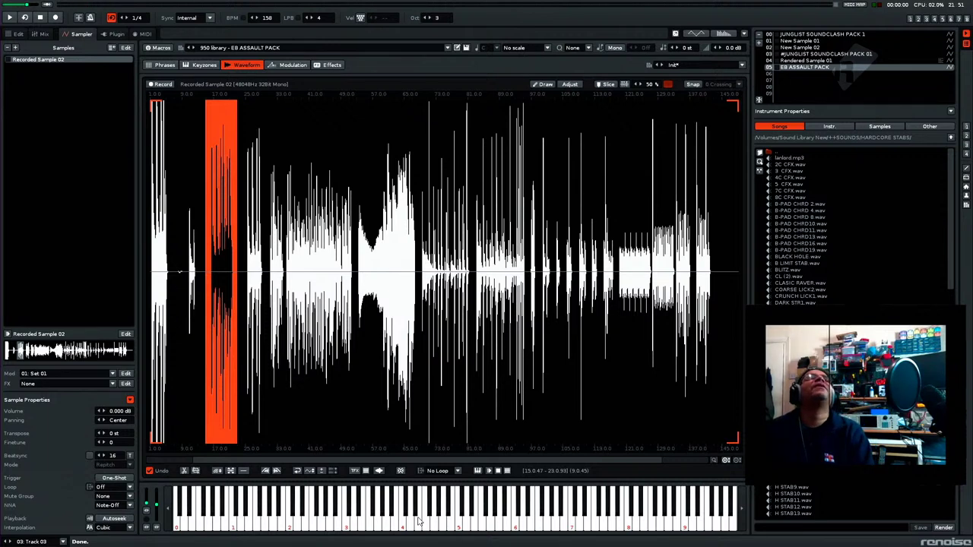
Step: Paste the copied audio section as a new sample in empty instrument slot 06
left_click(820, 75)
right_click(439, 198)
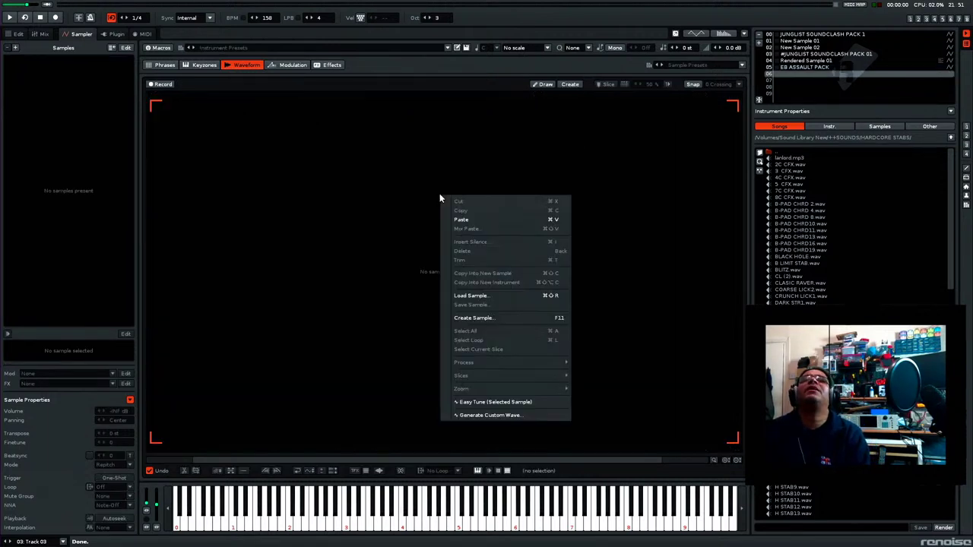
left_click(465, 221)
Step: Delete the silence before the first hit of the pasted sample, from 1.0.0 to 2.1.231
scroll(298, 308, "up", 3)
left_click_drag(304, 278, 146, 277)
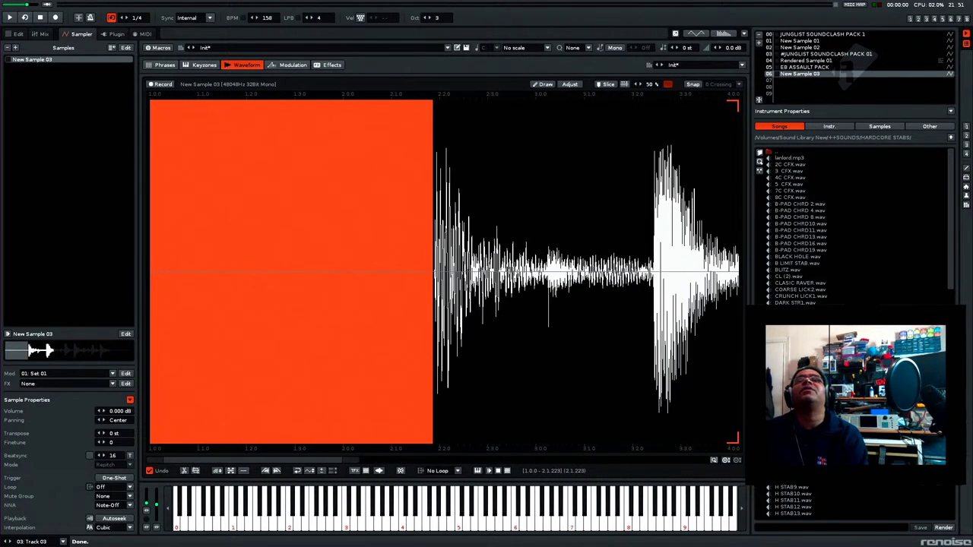
scroll(409, 253, "up", 5)
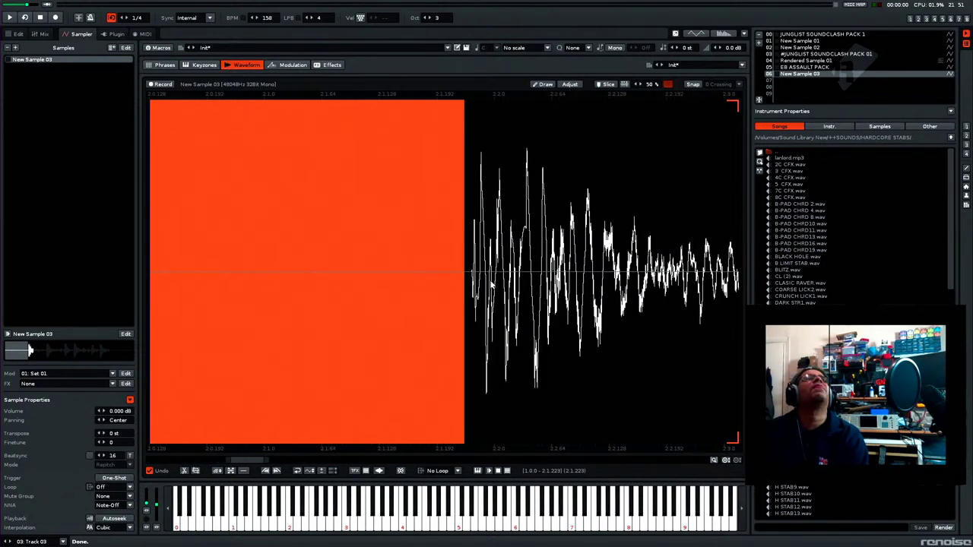
scroll(495, 281, "up", 2)
left_click_drag(448, 283, 466, 285)
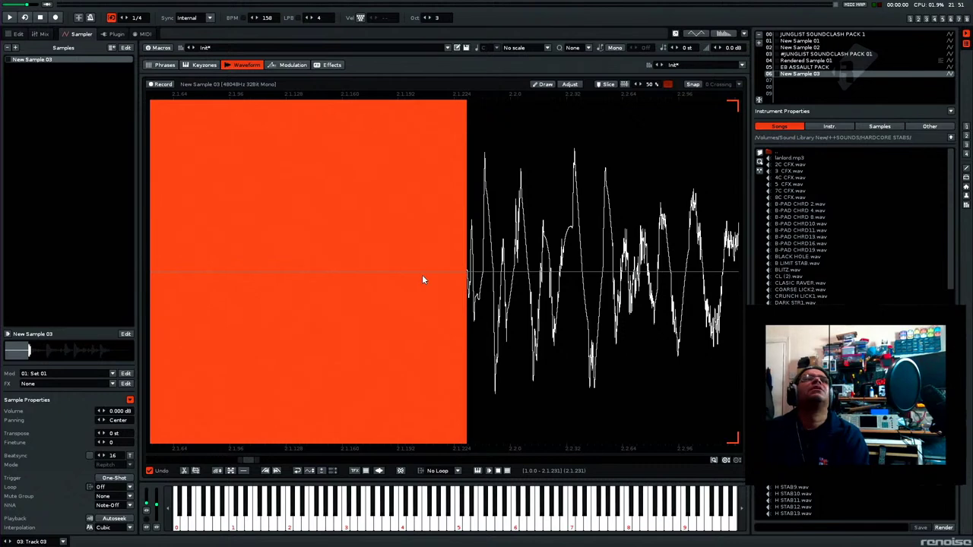
scroll(420, 276, "down", 4)
key("Delete")
scroll(391, 240, "down", 2)
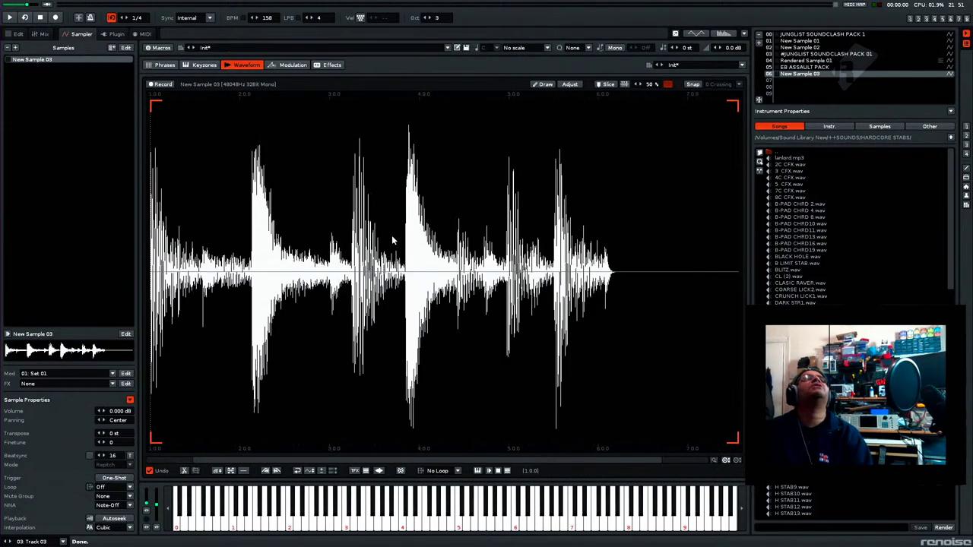
Step: Play the trimmed break and delete its silent tail from 6.0.165 to the end
key("q")
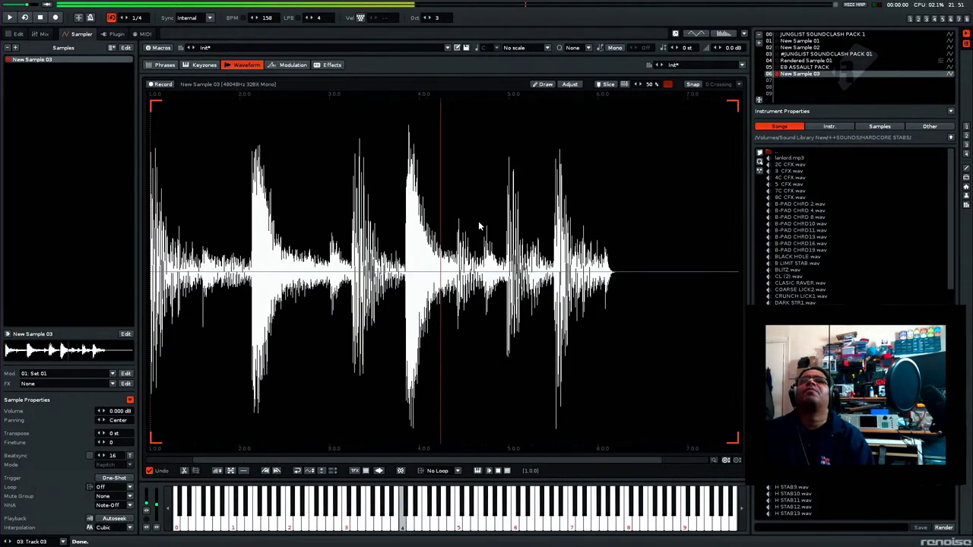
scroll(478, 226, "up", 2)
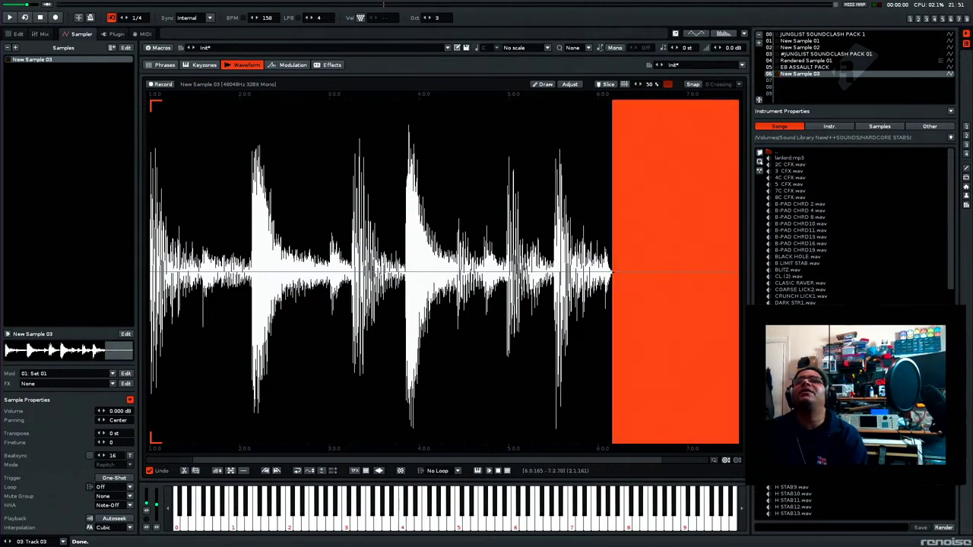
key("XF86Eject")
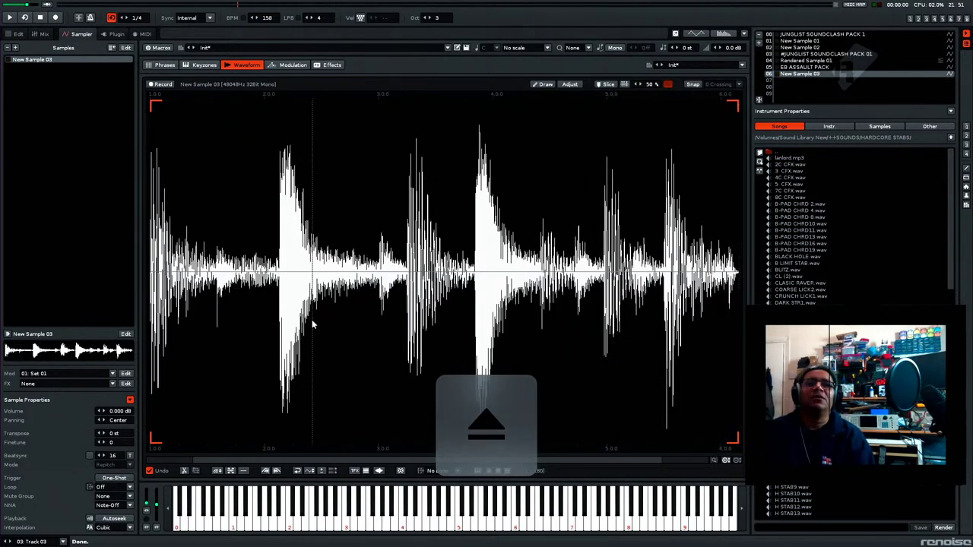
Step: Select the whole break, maximize its volume and play it
key("super+a")
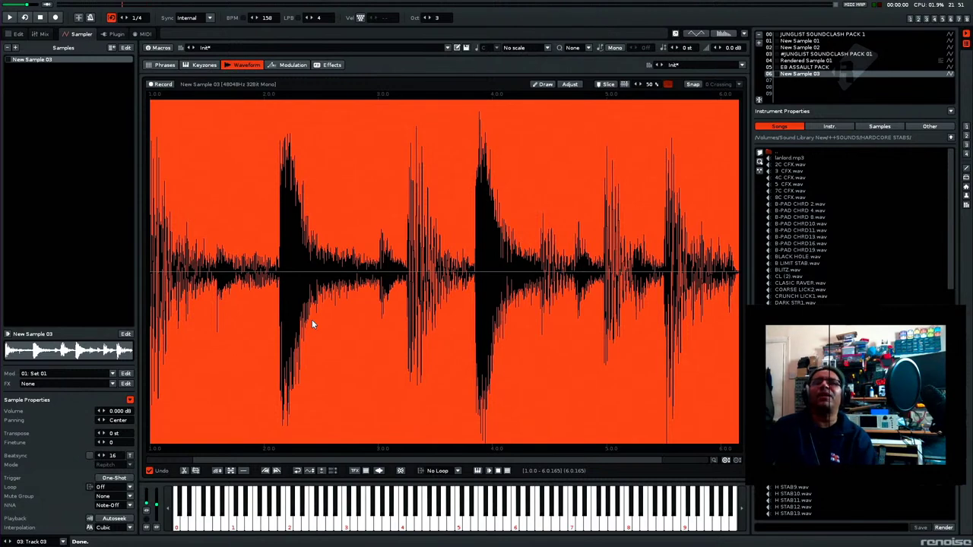
left_click(333, 289)
key("q")
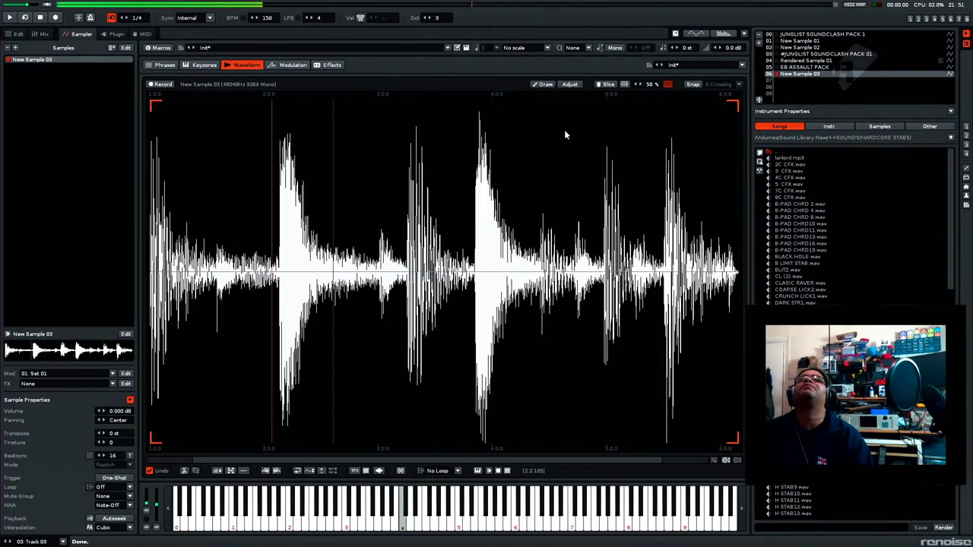
Step: Auto-slice the break at 50% sensitivity with snapping to 0 Crossing, and delete slice marker 02
left_click(692, 84)
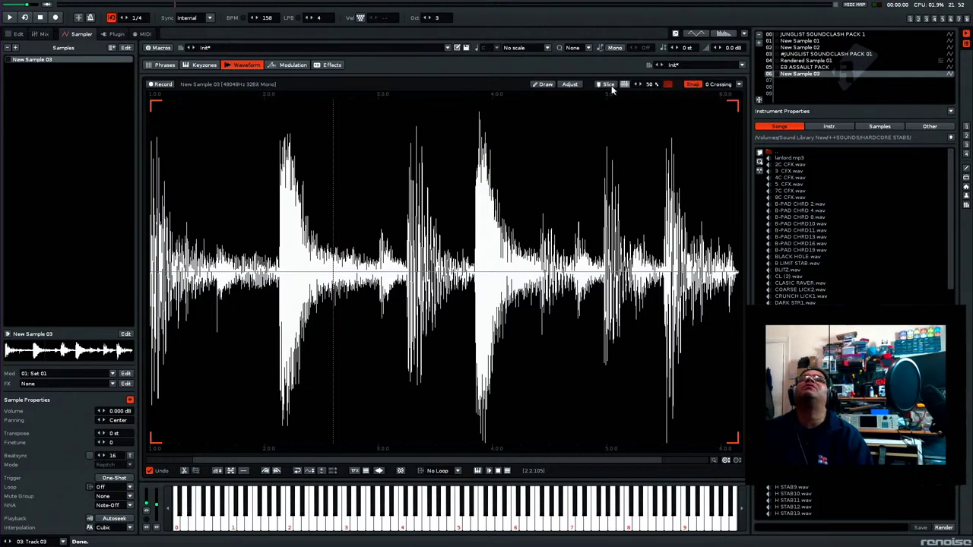
left_click(624, 84)
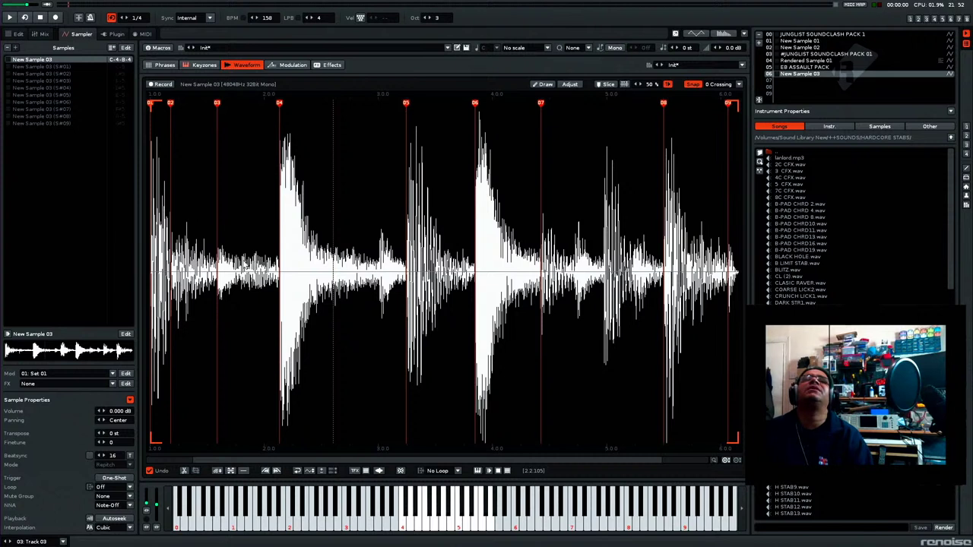
right_click(170, 102)
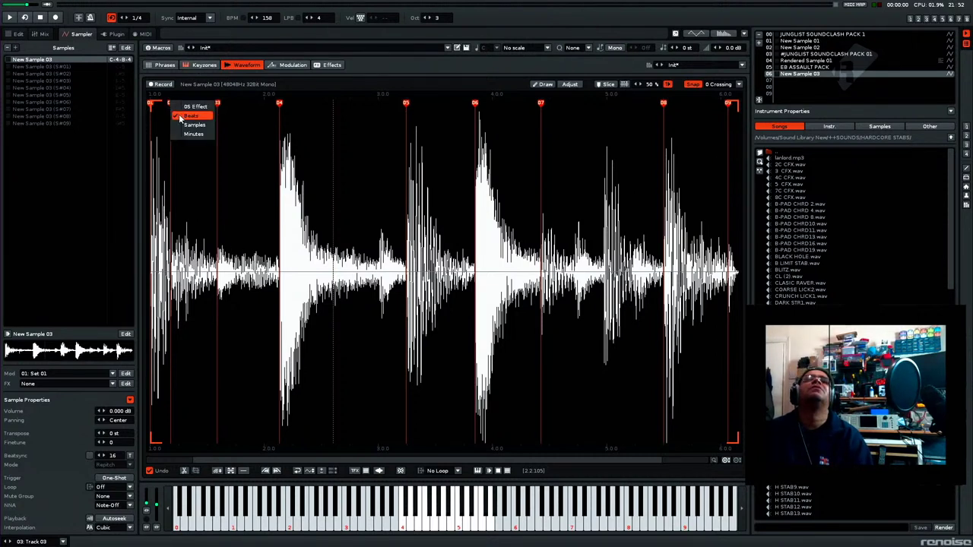
left_click(163, 121)
right_click(171, 108)
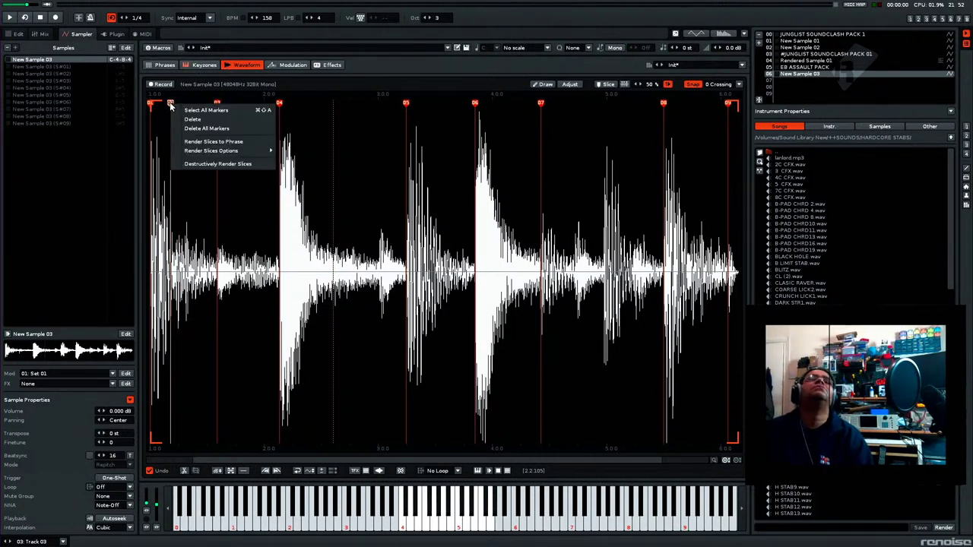
left_click(194, 125)
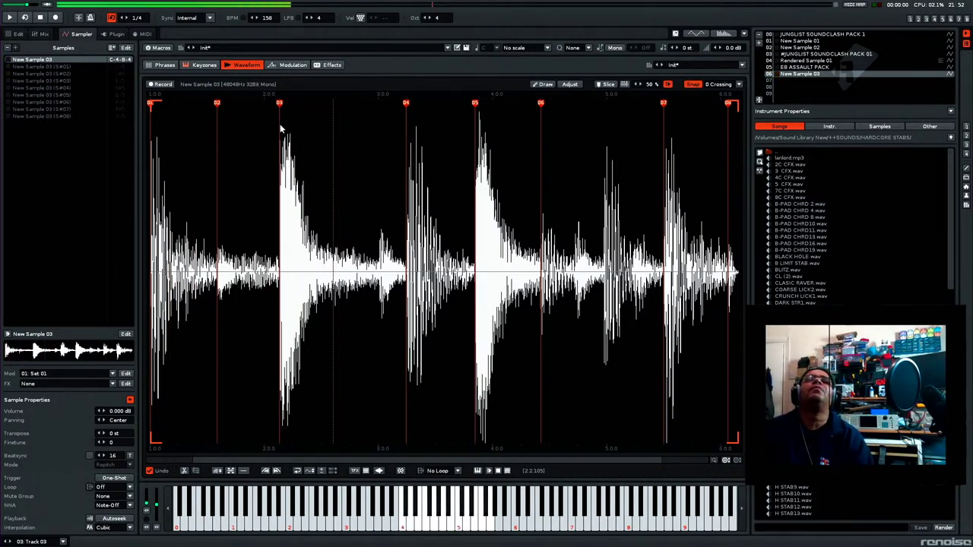
Step: Turn off snapping and fine-tune slice marker 03 to the onset of the loud hit just after 2.0.128
scroll(275, 199, "up", 5)
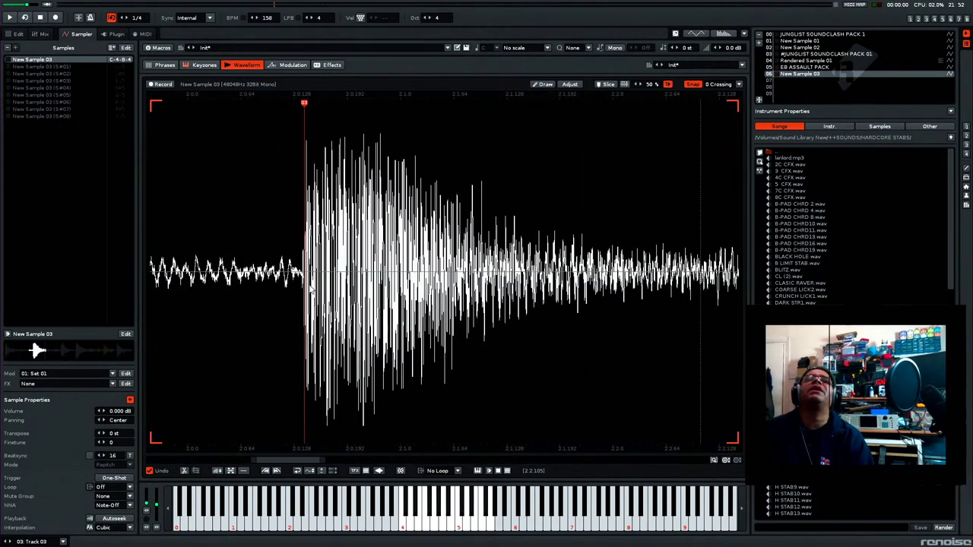
scroll(309, 288, "up", 4)
mouse_move(261, 107)
left_mouse_down()
mouse_move(234, 121)
mouse_move(232, 103)
mouse_move(247, 112)
mouse_move(235, 115)
left_mouse_up()
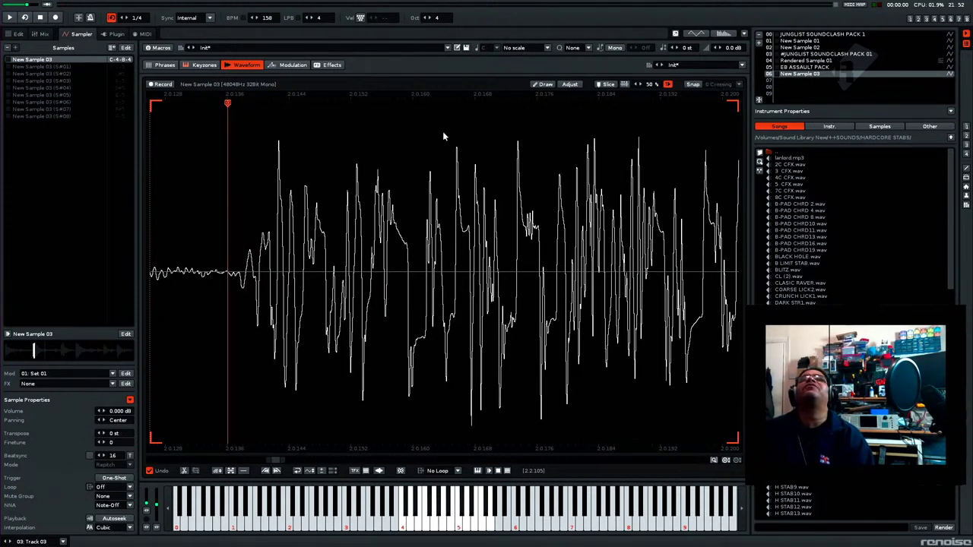
left_click_drag(227, 104, 239, 104)
scroll(313, 161, "down", 3)
scroll(313, 162, "down", 3)
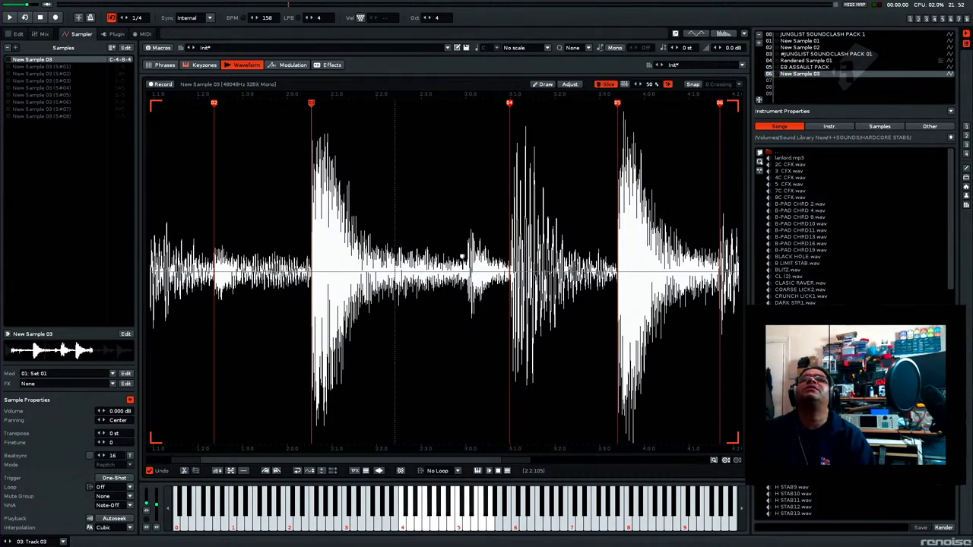
Step: Add a slice marker at the small hit near 3.0 and move the marker at the loud hit near 3.3 slightly earlier
double_click(466, 255)
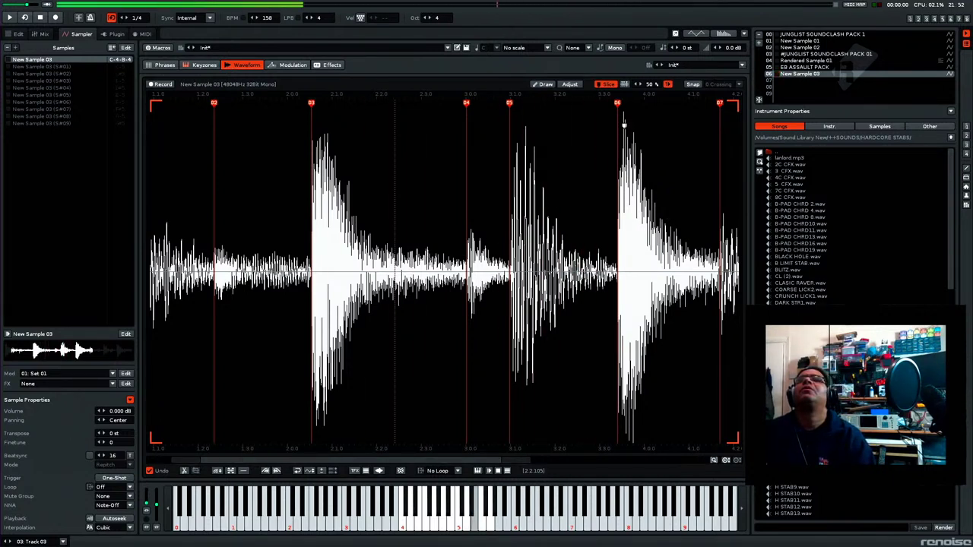
left_click_drag(618, 107, 618, 106)
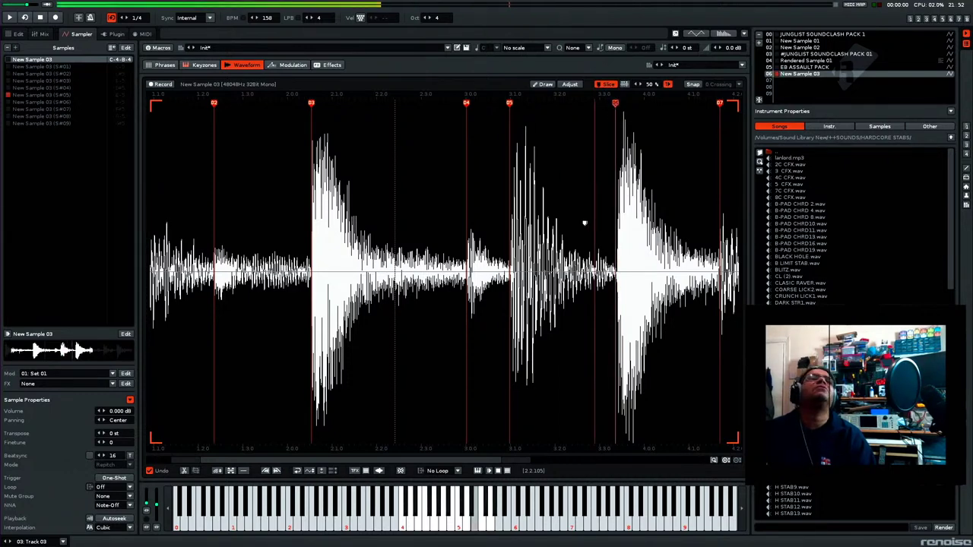
Step: Add slice markers at the unsliced hits near 4.3, 5.0 and 5.1
left_click_drag(415, 459, 558, 462)
double_click(512, 255)
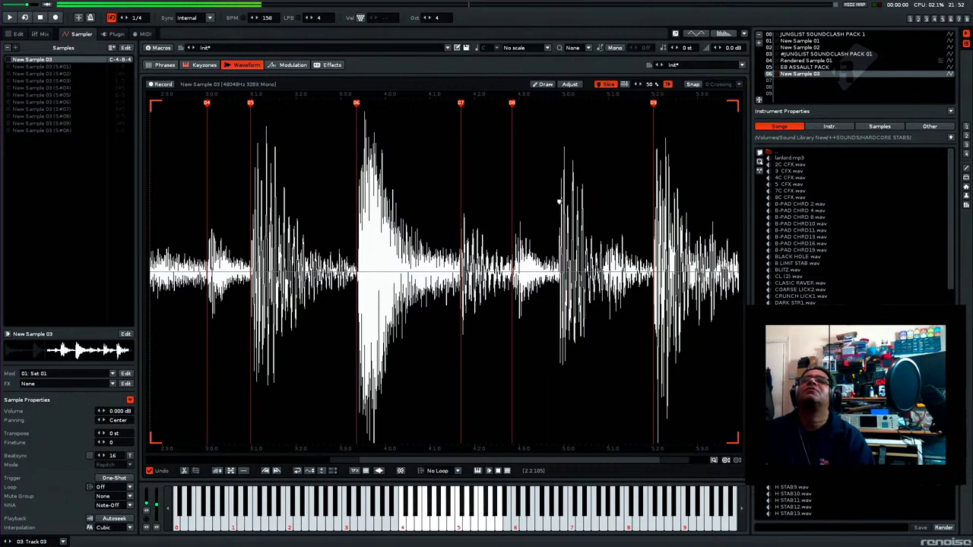
double_click(558, 203)
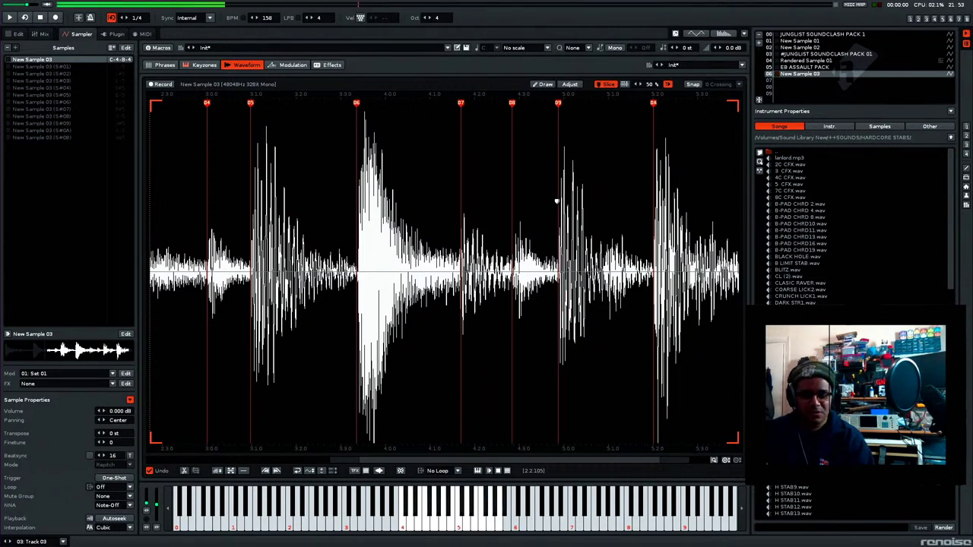
scroll(561, 200, "up", 5)
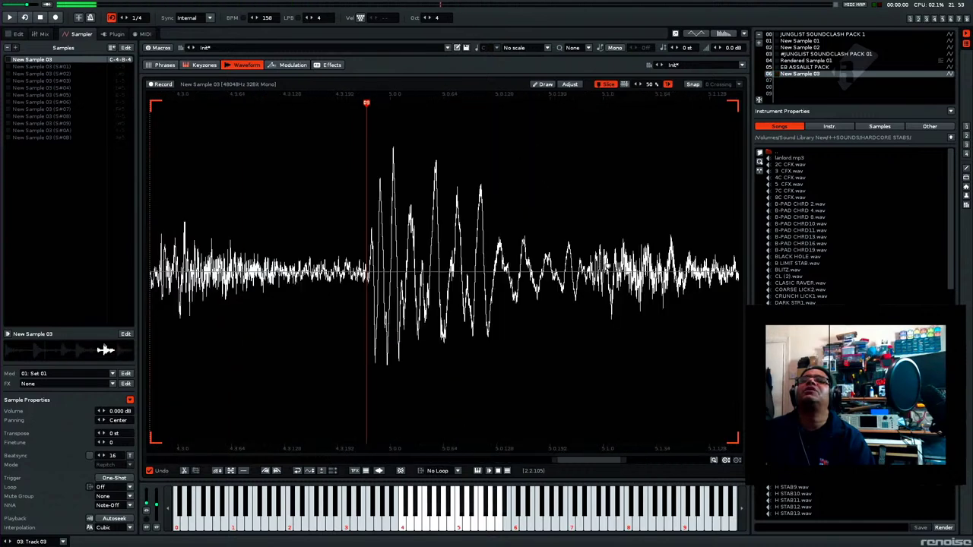
double_click(580, 260)
scroll(597, 254, "down", 1)
scroll(598, 251, "down", 3)
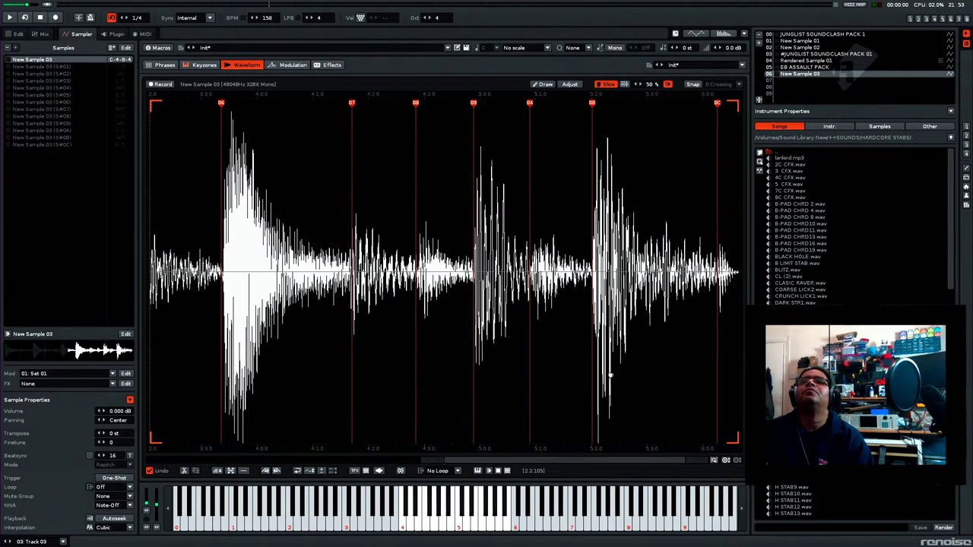
scroll(622, 333, "down", 2)
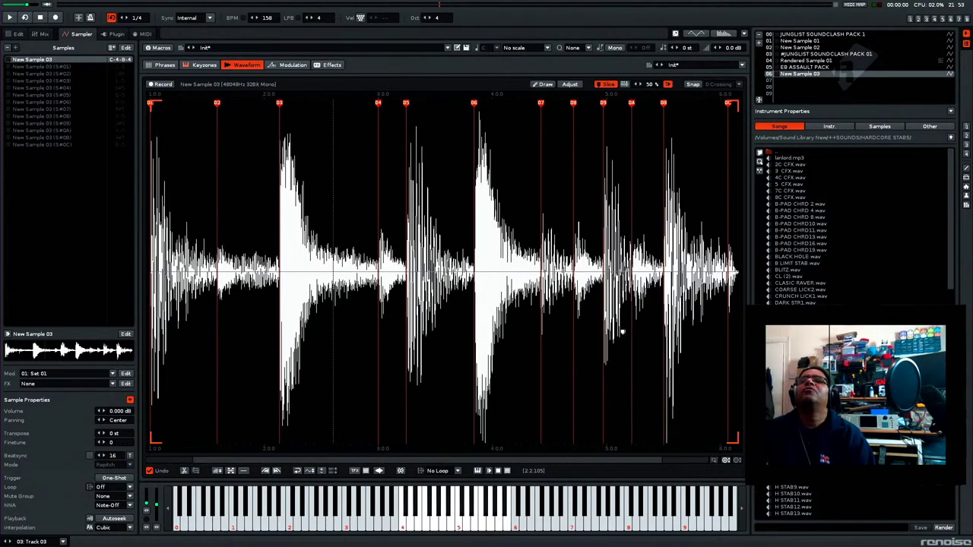
Step: Select the break from 5.2.5 at the last big hit to its end and delete that section
scroll(622, 332, "up", 3)
left_click_drag(532, 461, 643, 453)
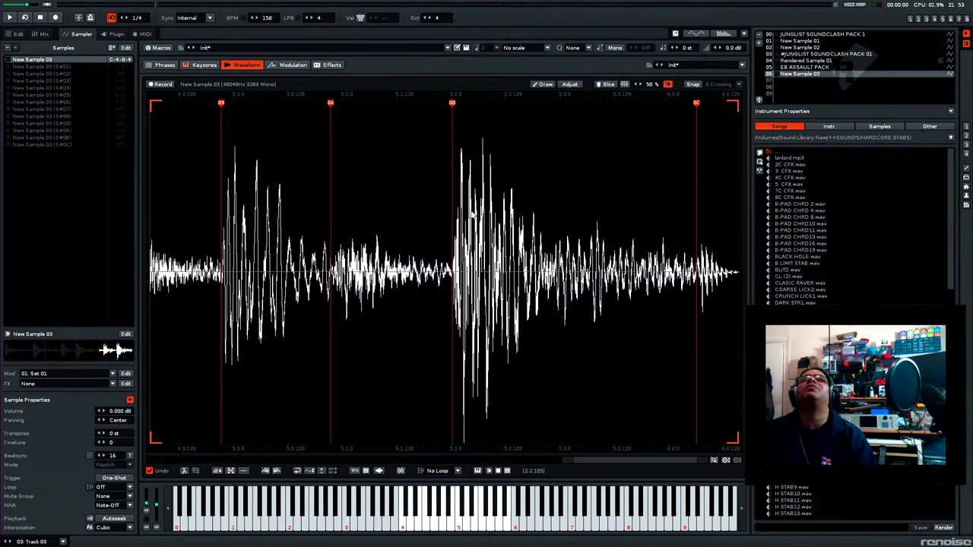
left_click_drag(454, 236, 786, 233)
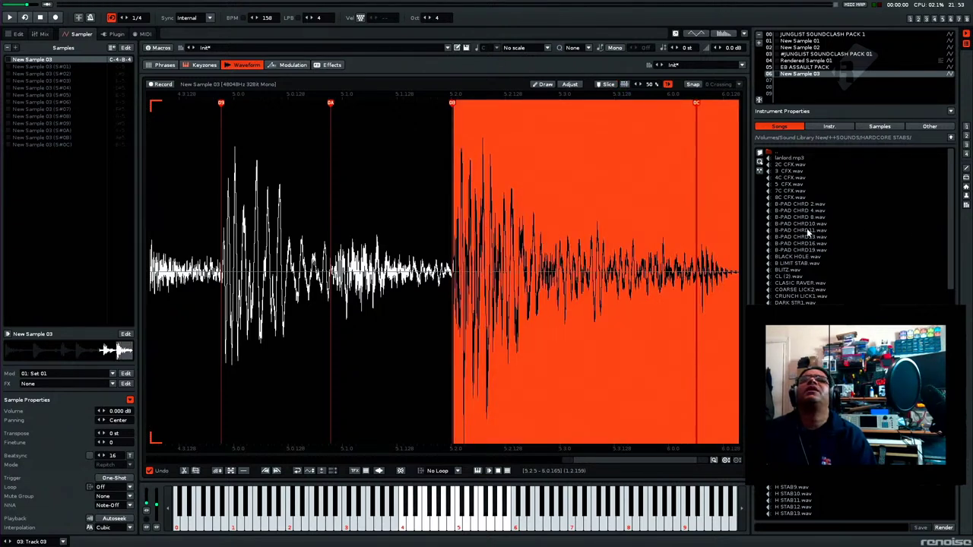
scroll(475, 296, "up", 2)
scroll(416, 292, "up", 2)
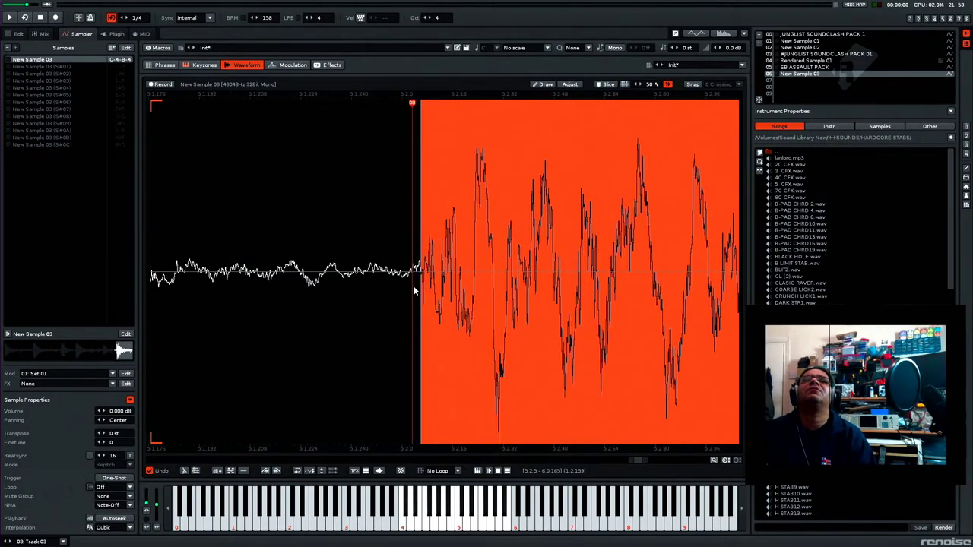
left_click_drag(418, 290, 420, 293)
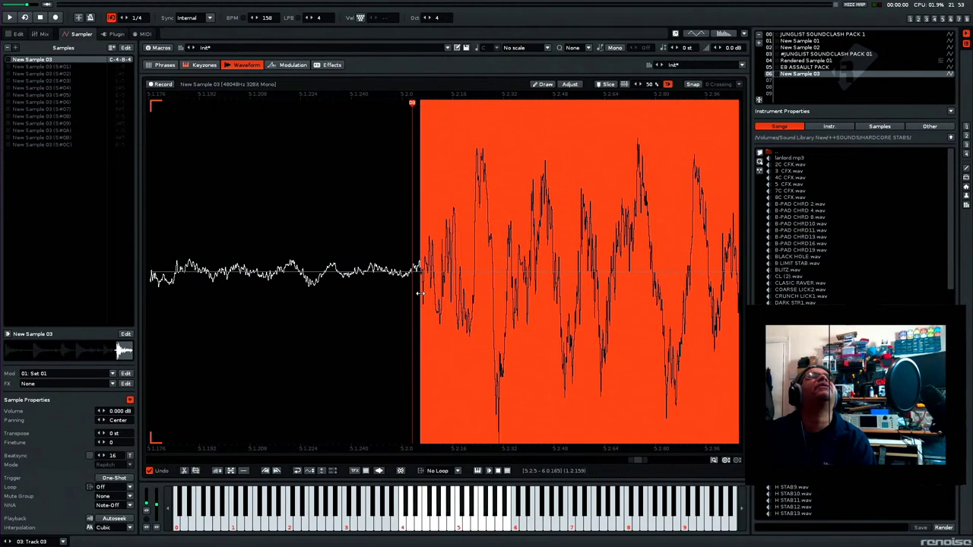
key("Delete")
key("ctrl+z")
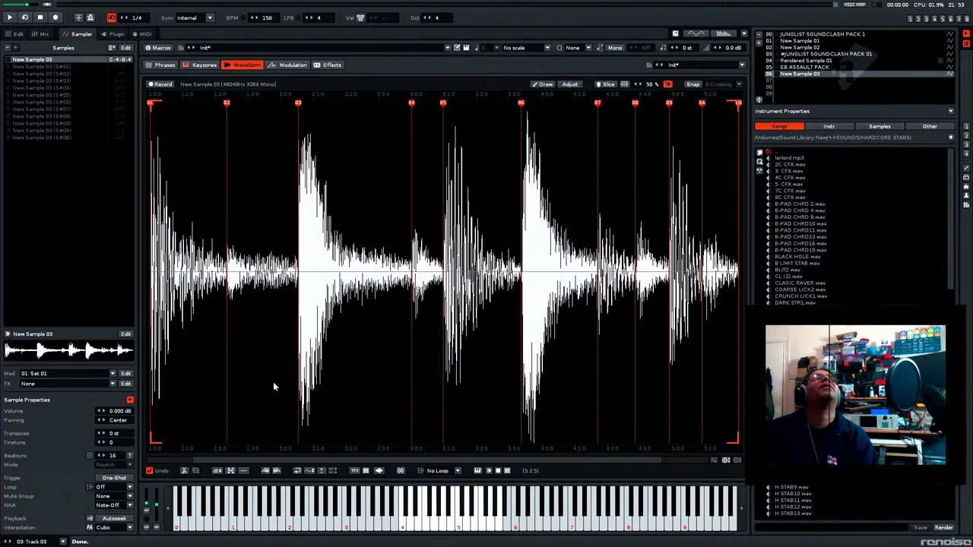
Step: Set the sliced break's loop mode to Forward and play it at octave 3
left_click(456, 471)
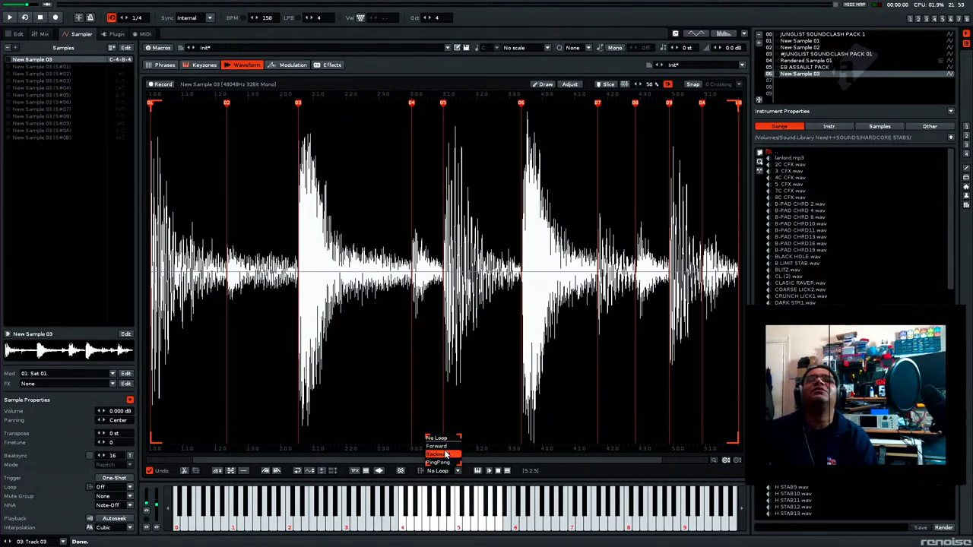
left_click(445, 447)
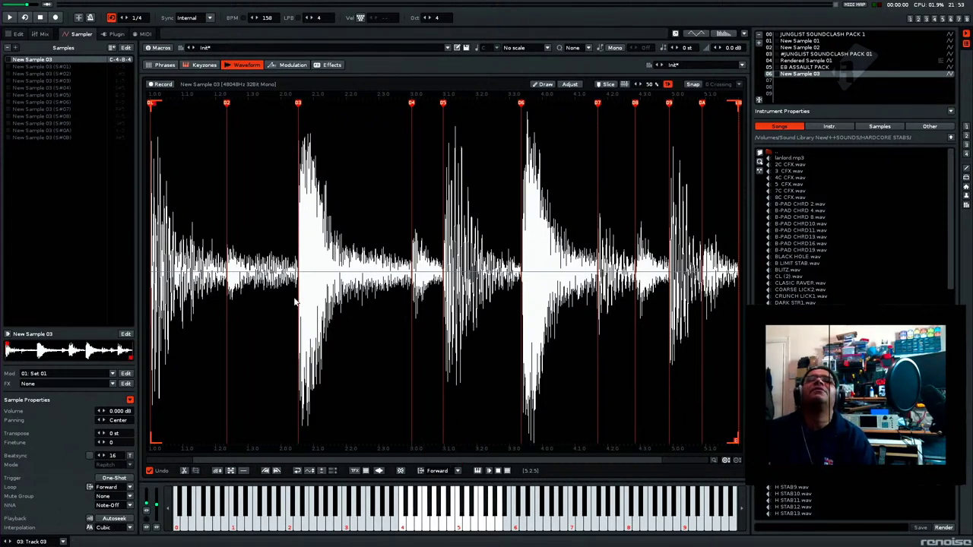
key("KP_Divide")
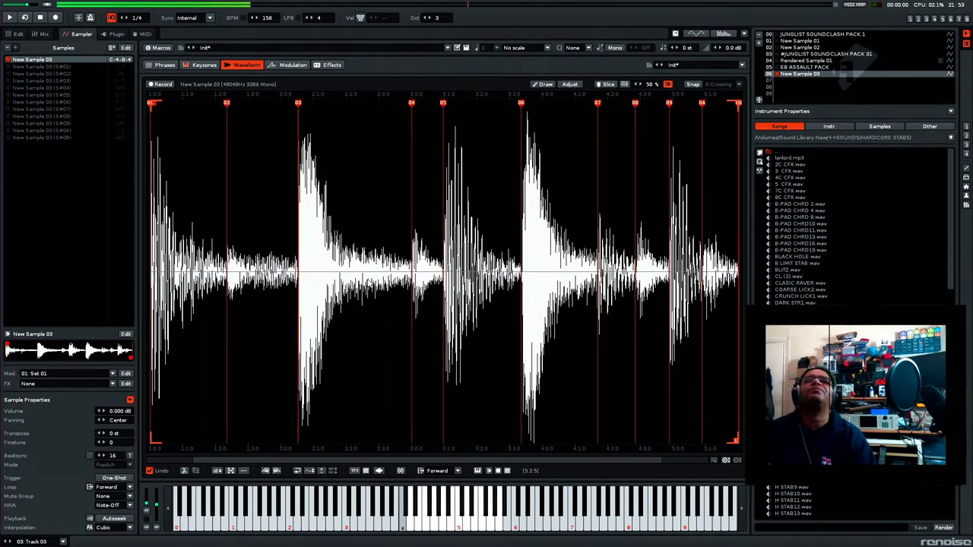
Step: Render the slices of New Sample 03 to a phrase and place the cursor in Track 06 of the pattern editor
right_click(384, 257)
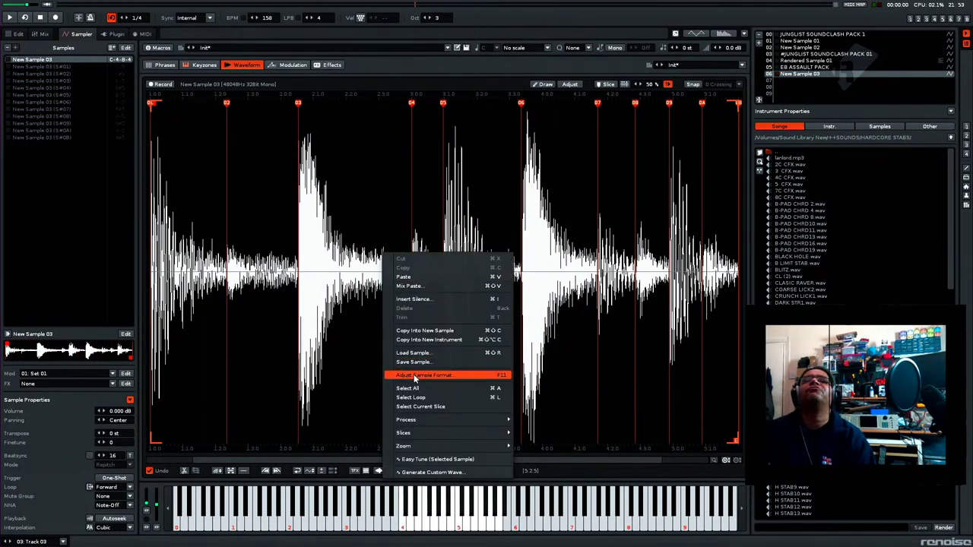
mouse_move(424, 423)
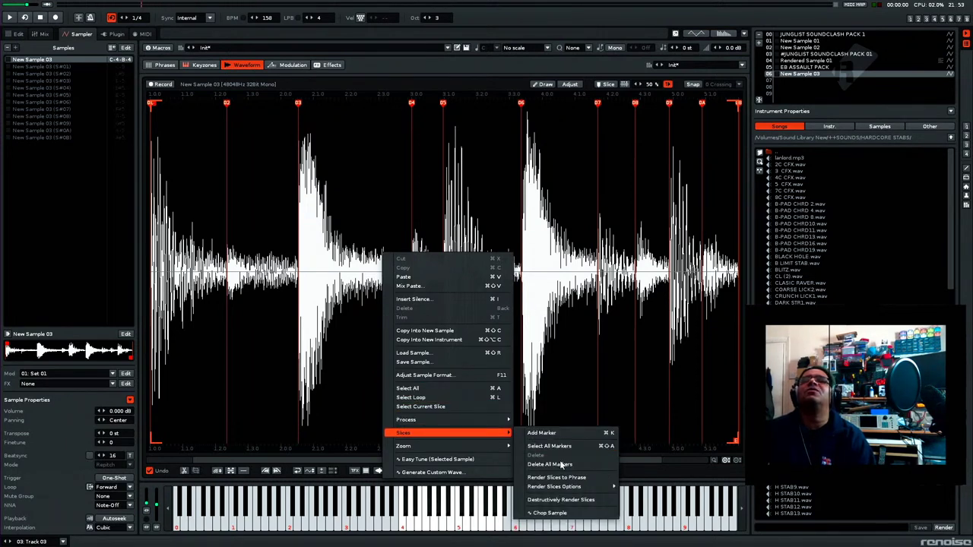
left_click(560, 477)
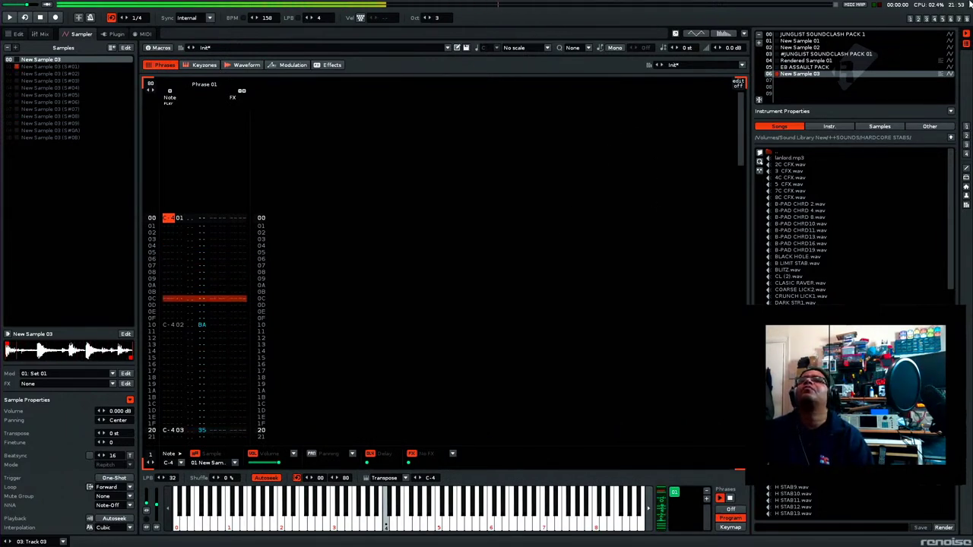
left_click(912, 19)
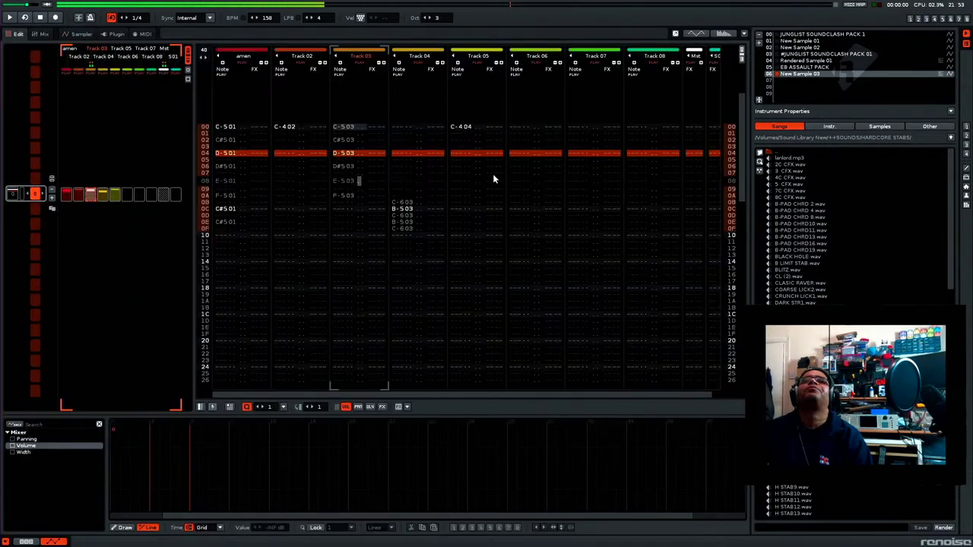
left_click(516, 154)
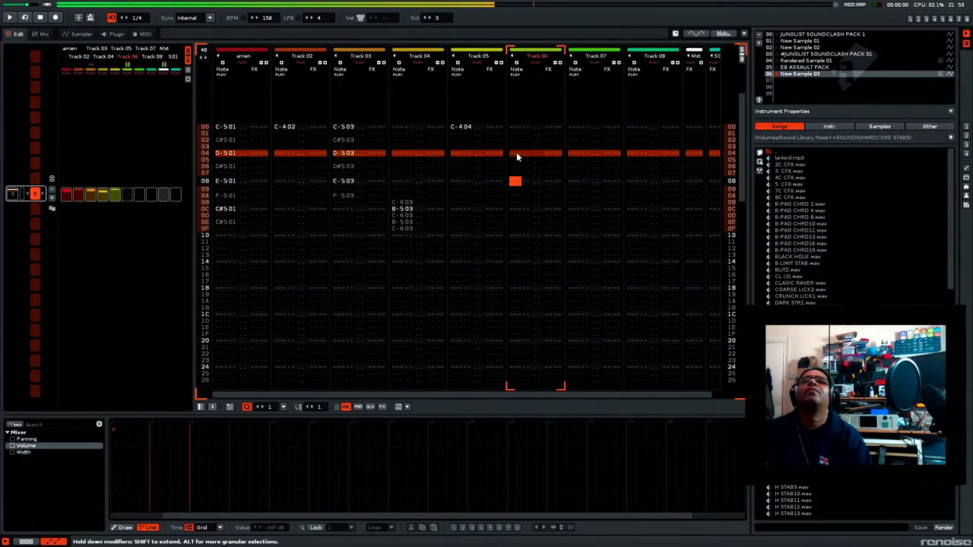
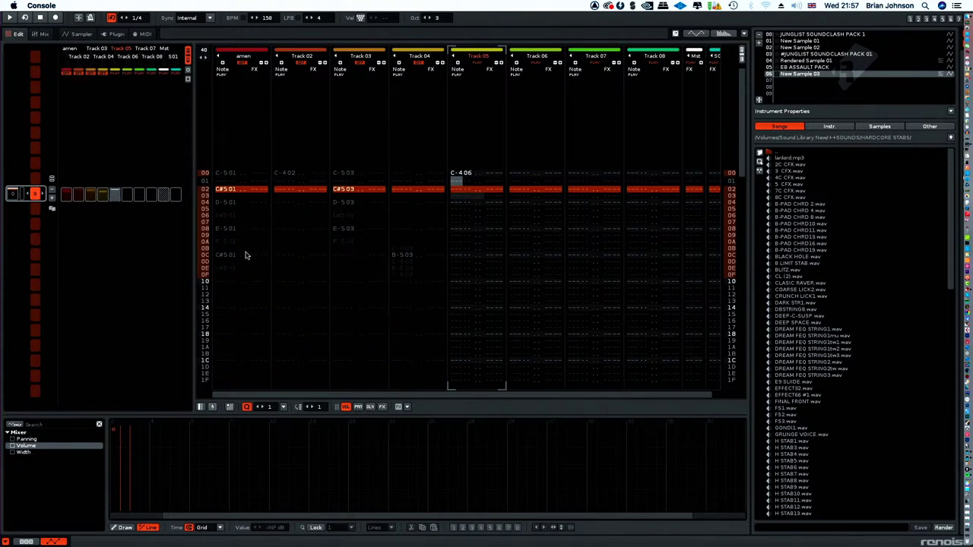
Step: Open the song BREAK MACHINE.xrns from the Sound Library New drive without saving the current song's changes
left_click(443, 233)
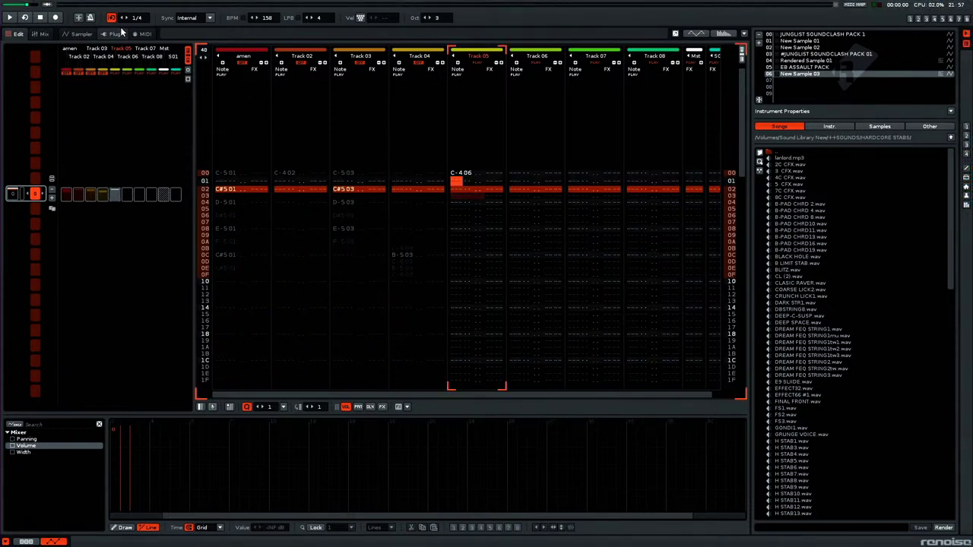
left_click(70, 4)
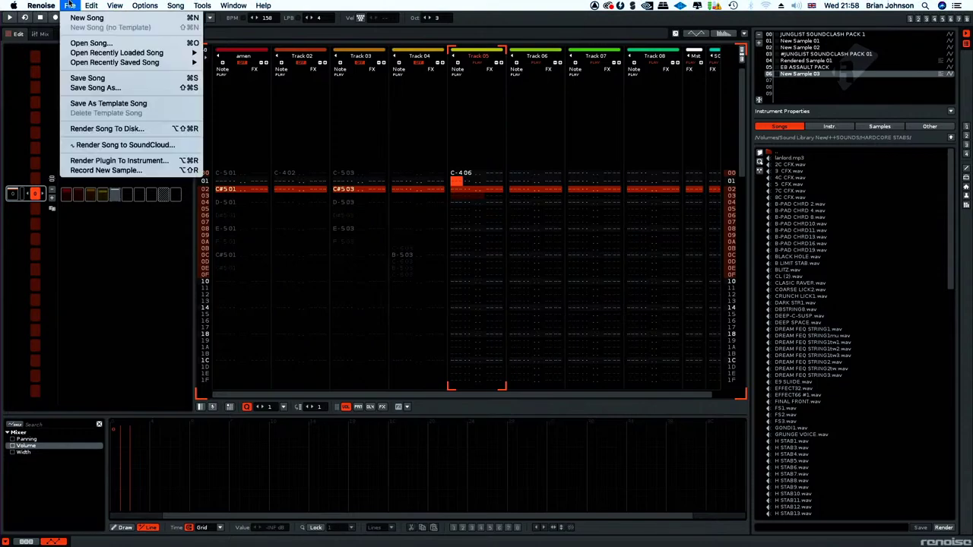
left_click(90, 44)
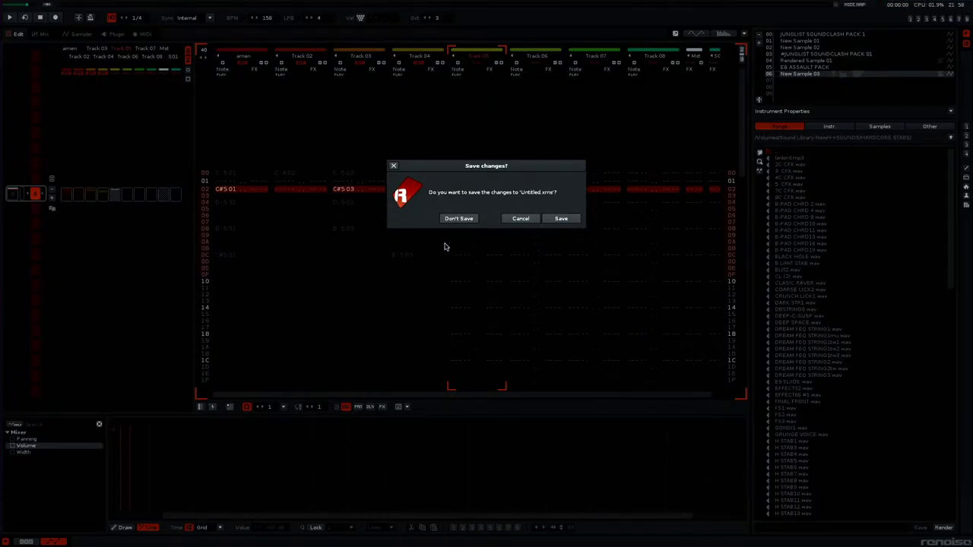
left_click(458, 218)
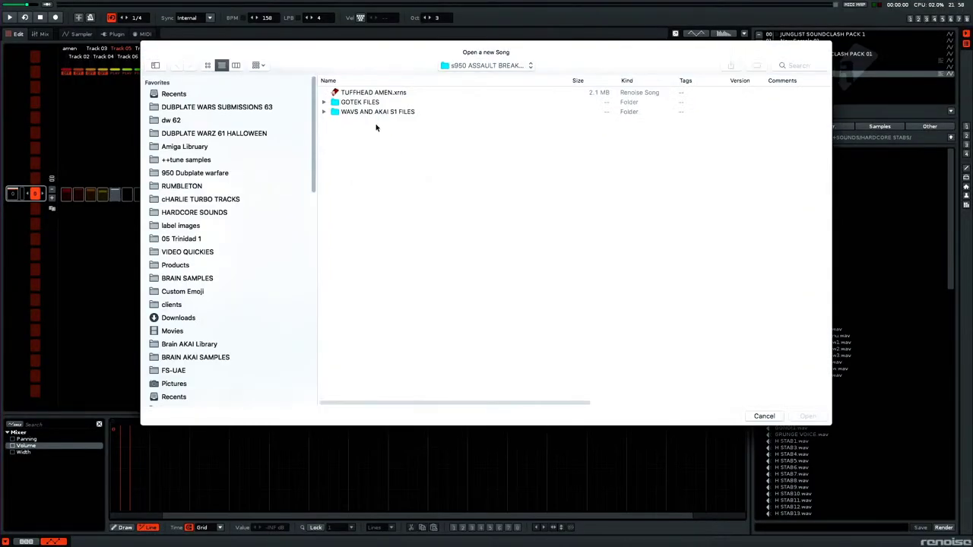
left_click(192, 318)
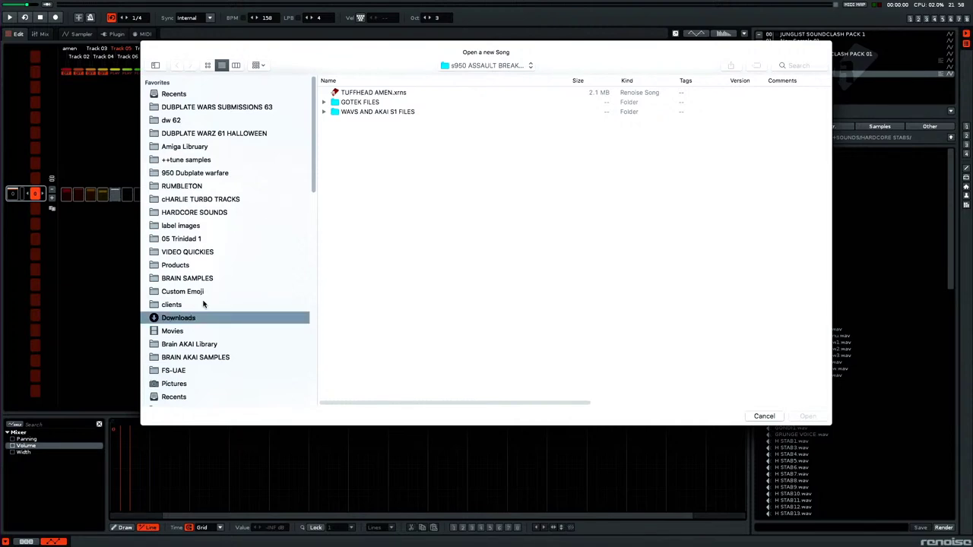
scroll(217, 289, "down", 10)
left_click(202, 294)
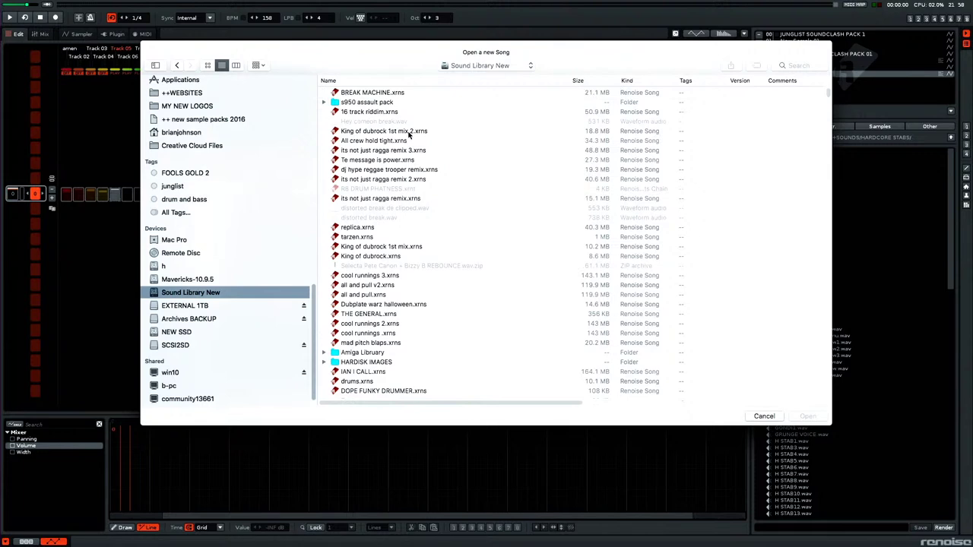
left_click(388, 94)
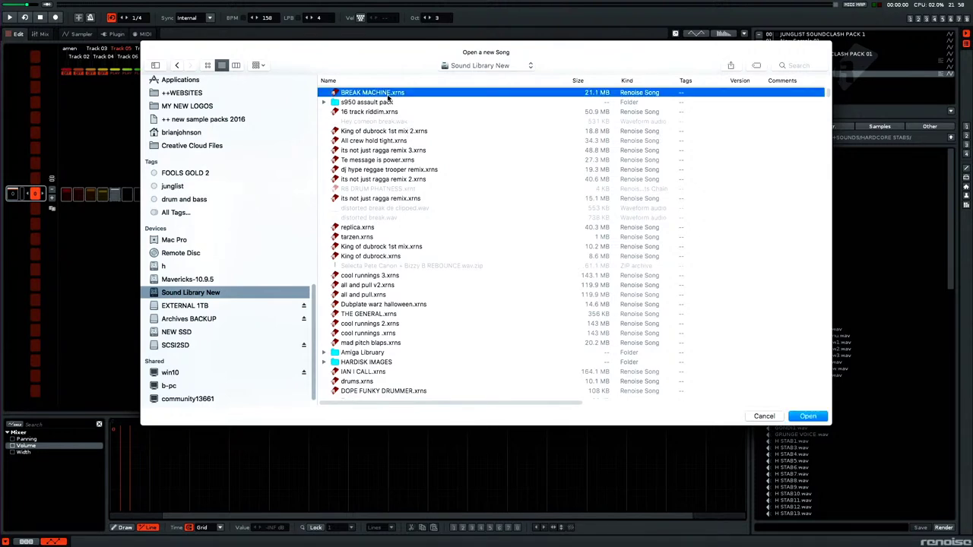
double_click(388, 98)
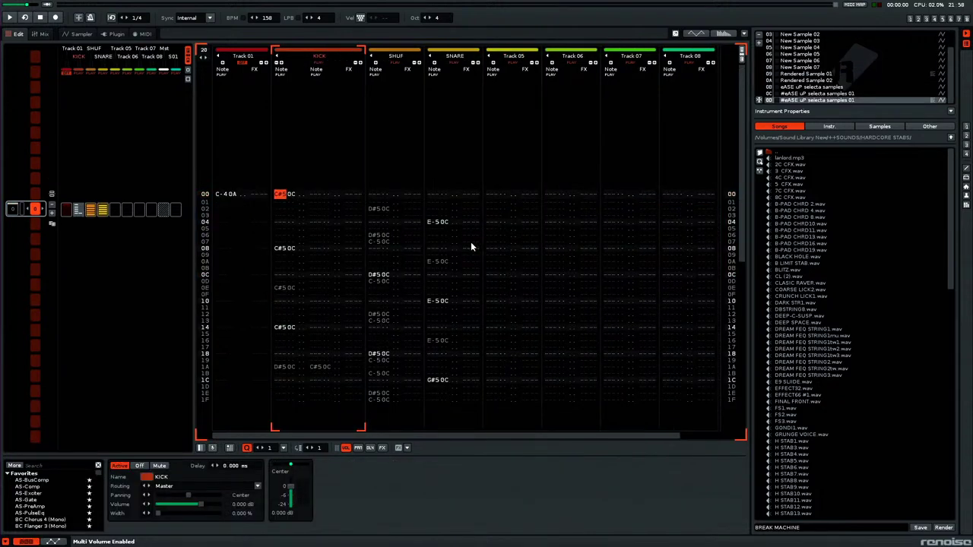
Step: Audition the song's instruments from Track 05, including Rendered Sample 01, Rendered Sample 02, New Sample 03 and Mule Brk Phrase
left_click(492, 202)
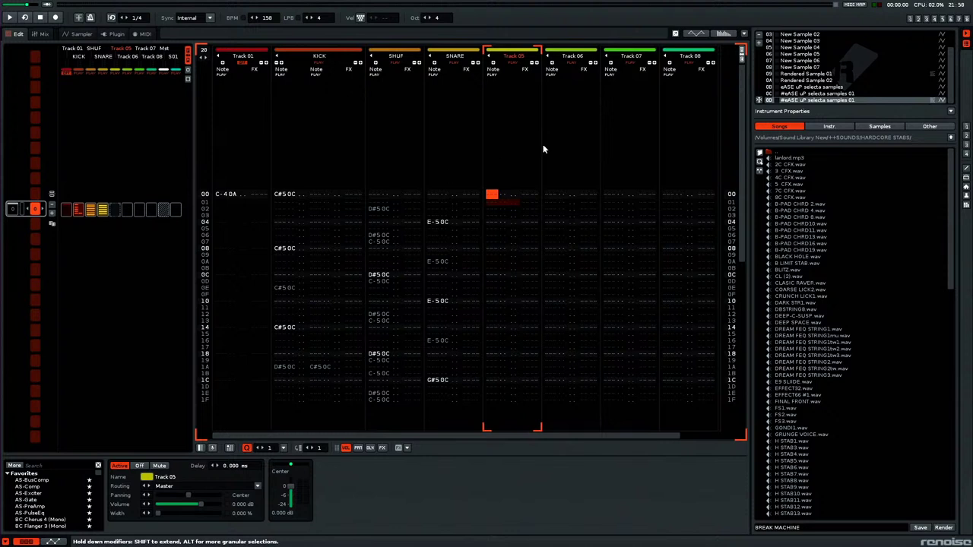
scroll(863, 88, "up", 4)
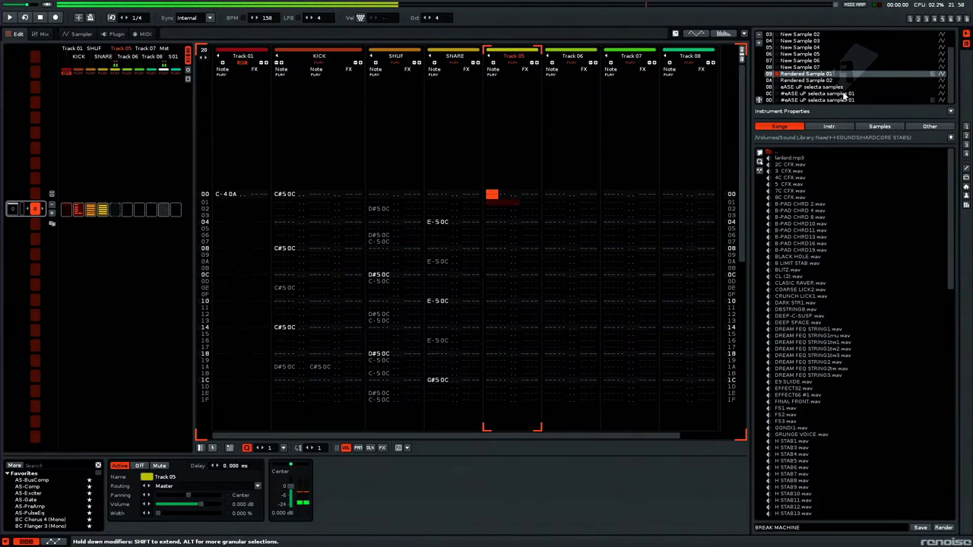
scroll(844, 95, "up", 2)
scroll(844, 95, "down", 3)
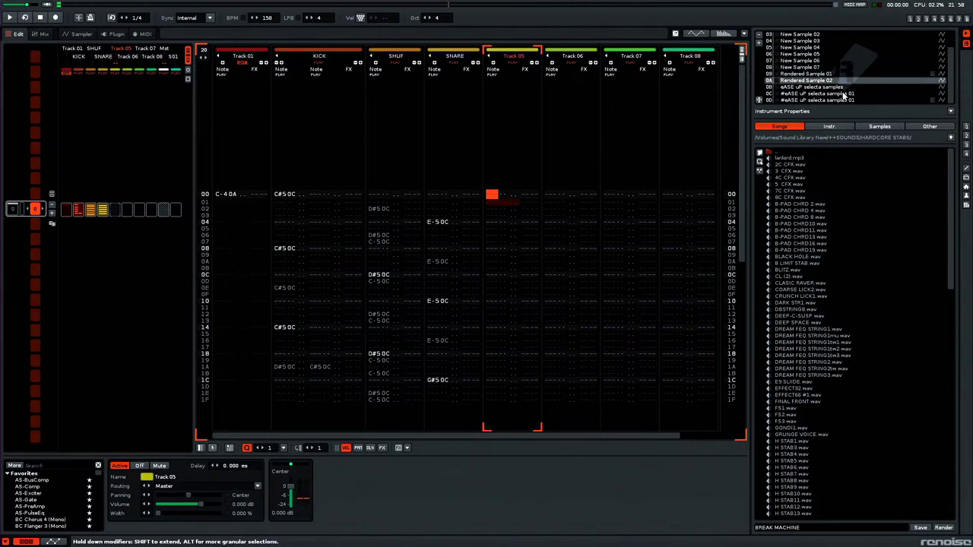
scroll(843, 95, "up", 6)
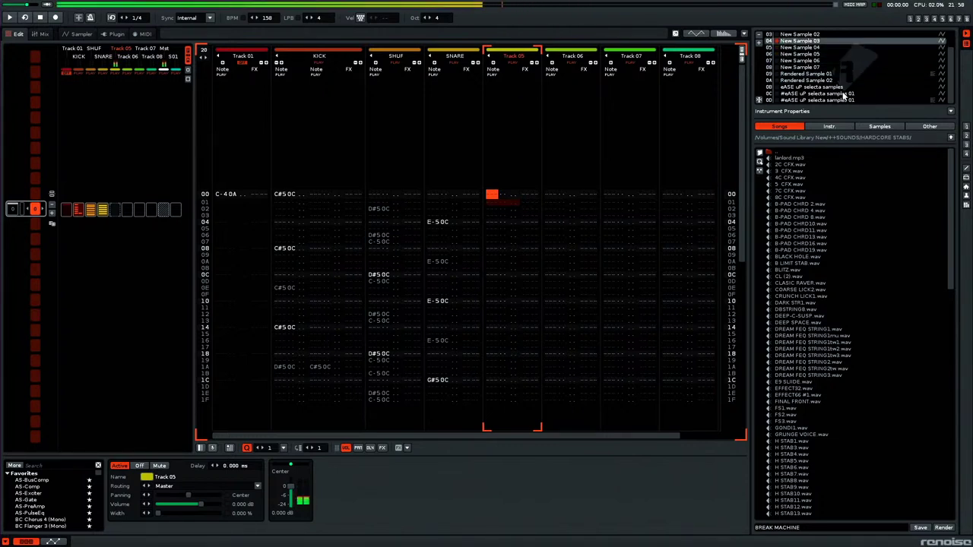
scroll(842, 95, "up", 3)
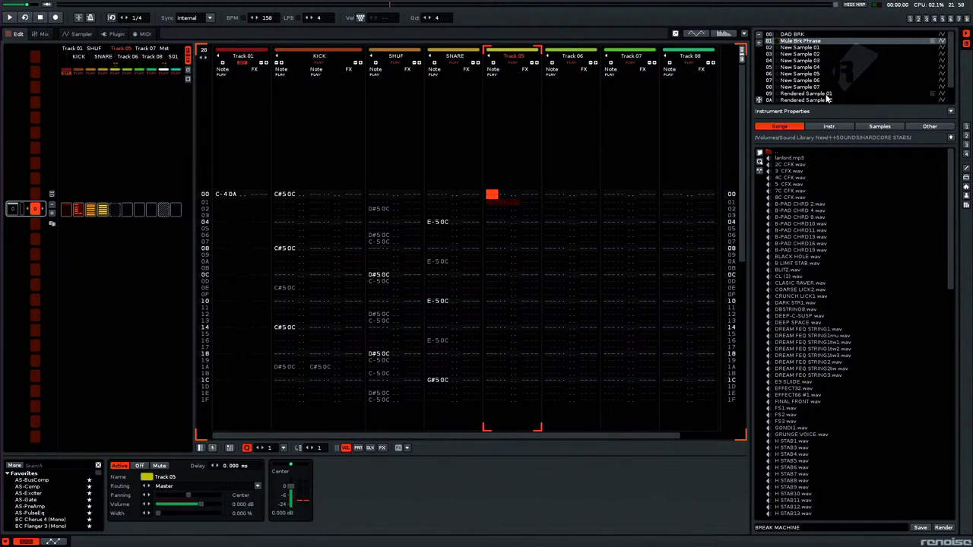
Step: Play the layered kick, shuffle and snare pattern, then stop it with the cursor in the SNARE track
left_click(10, 18)
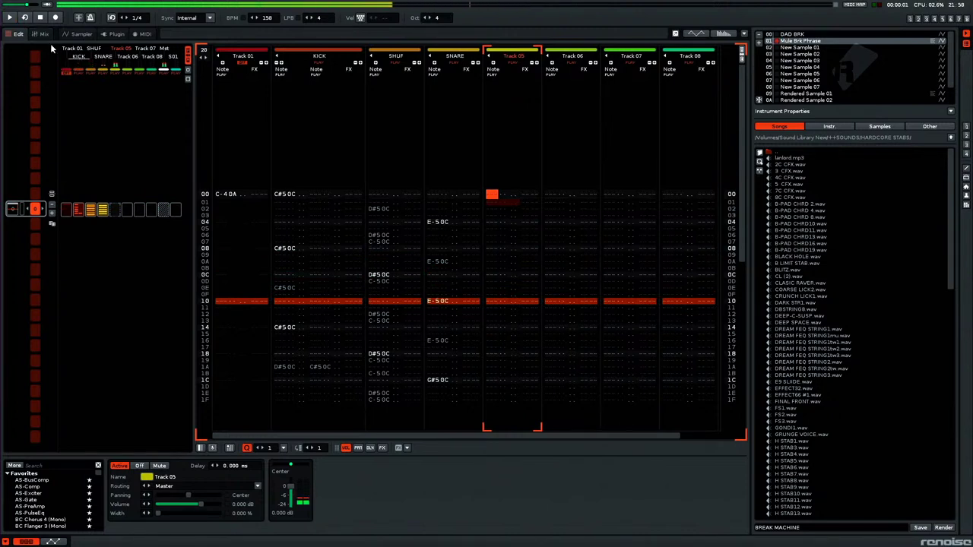
left_click(11, 19)
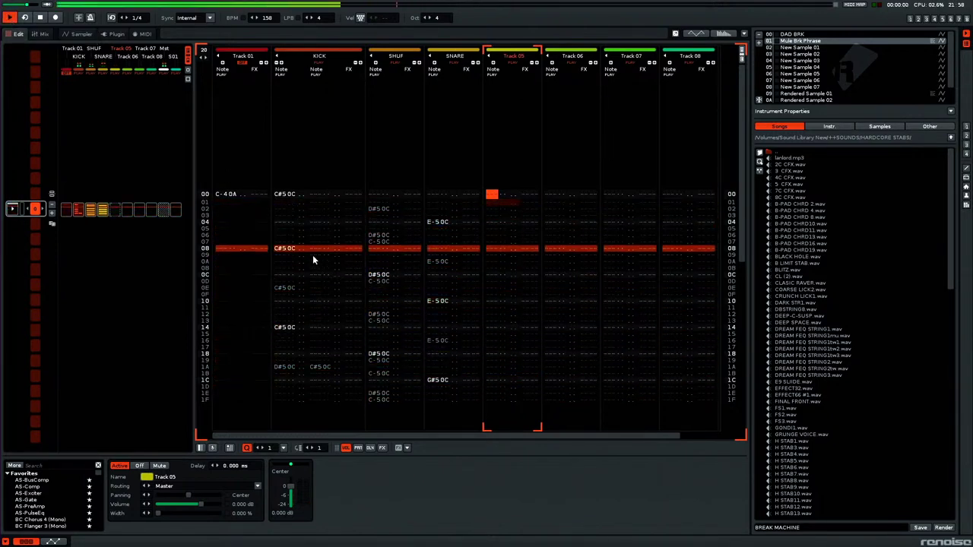
left_click(431, 272)
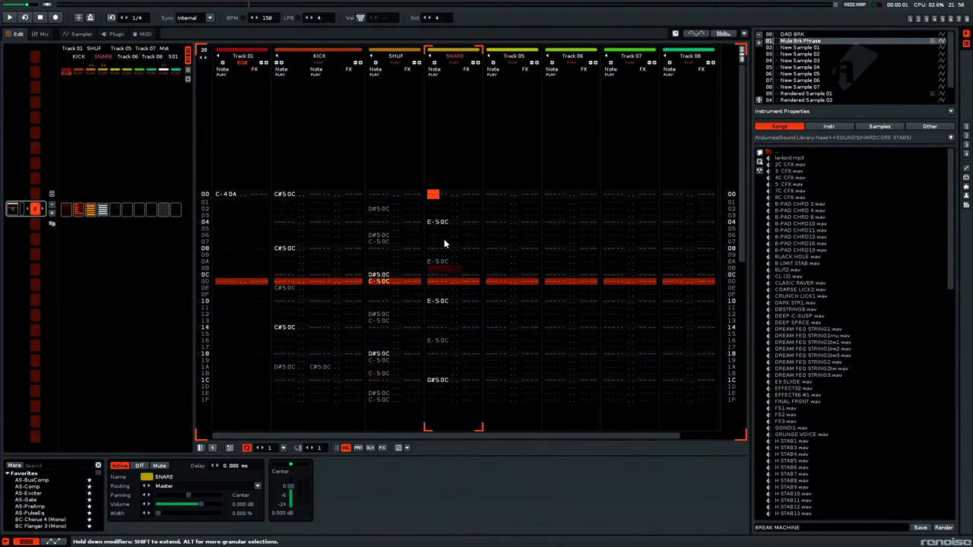
right_click(445, 243)
left_click(428, 205)
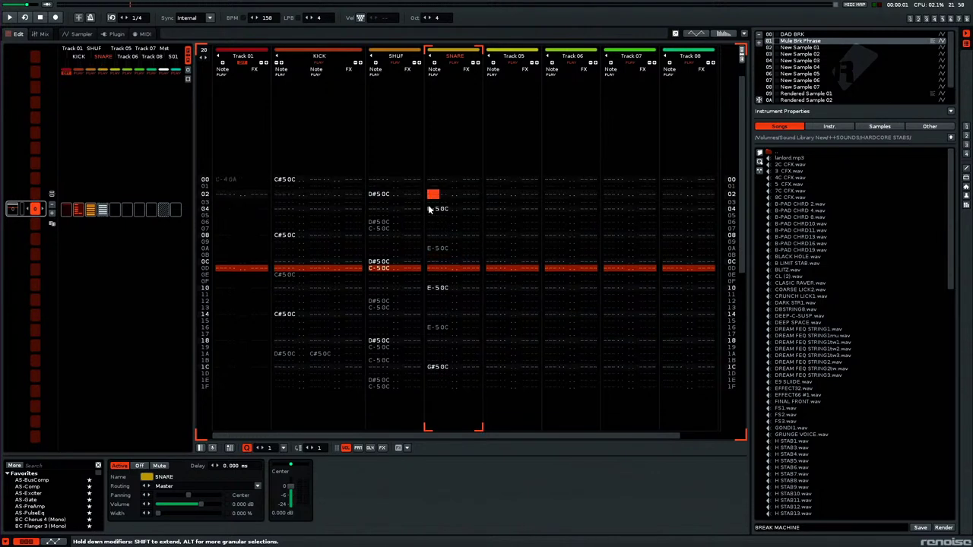
Step: Insert a track group around the KICK track and clear the group's name
left_click(286, 196)
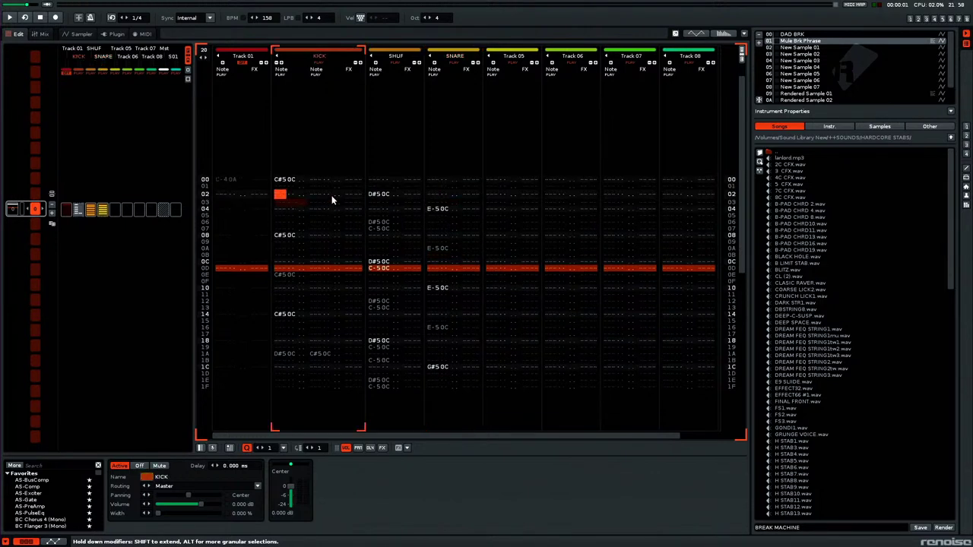
left_click(452, 197, "shift")
right_click(344, 131)
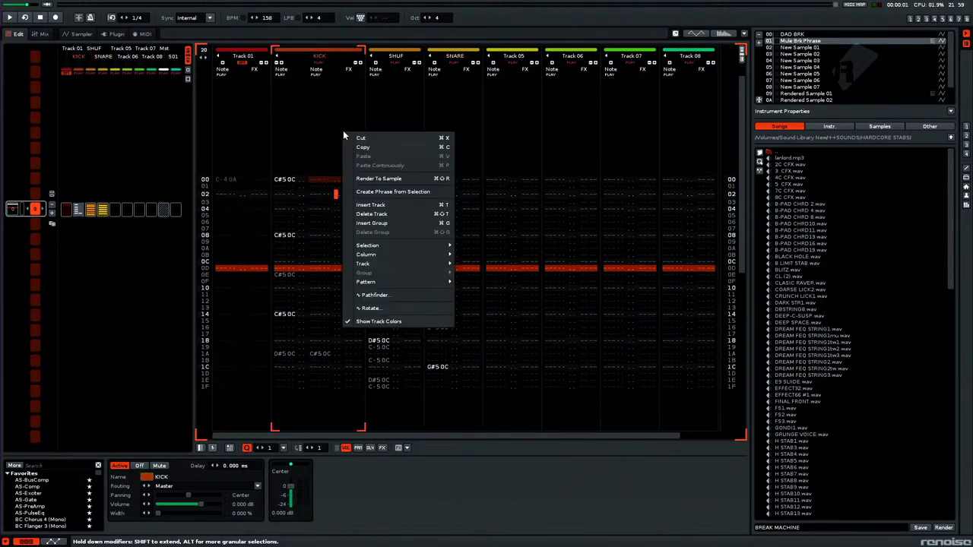
left_click(391, 227)
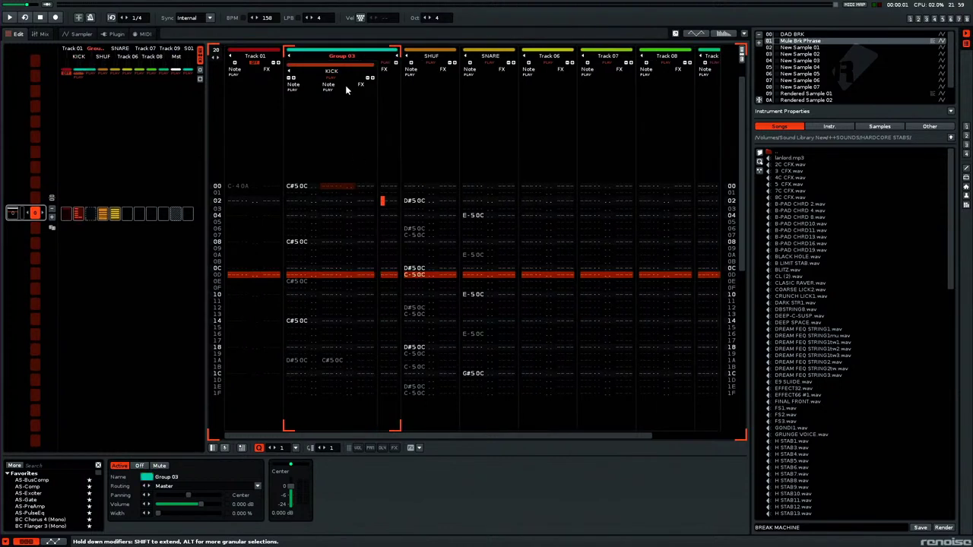
double_click(355, 56)
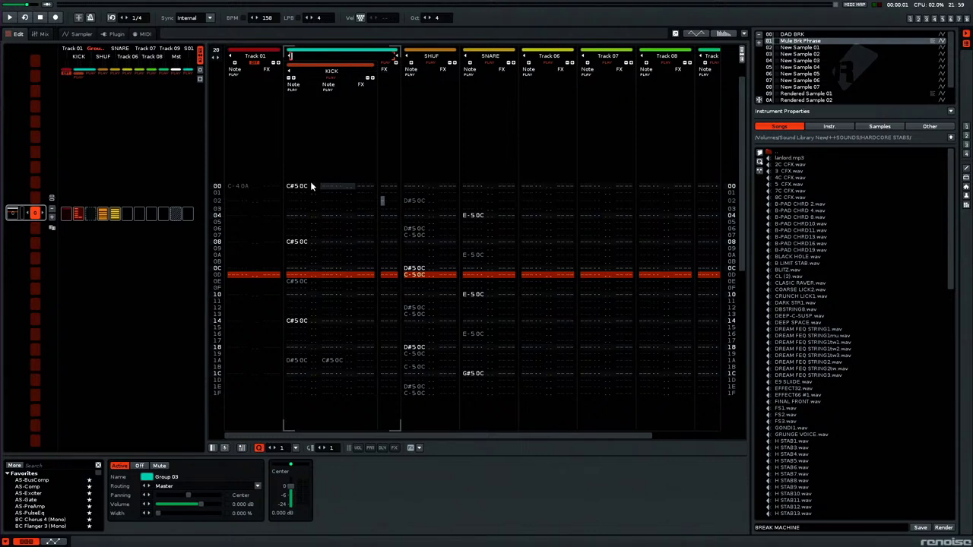
left_click(420, 168)
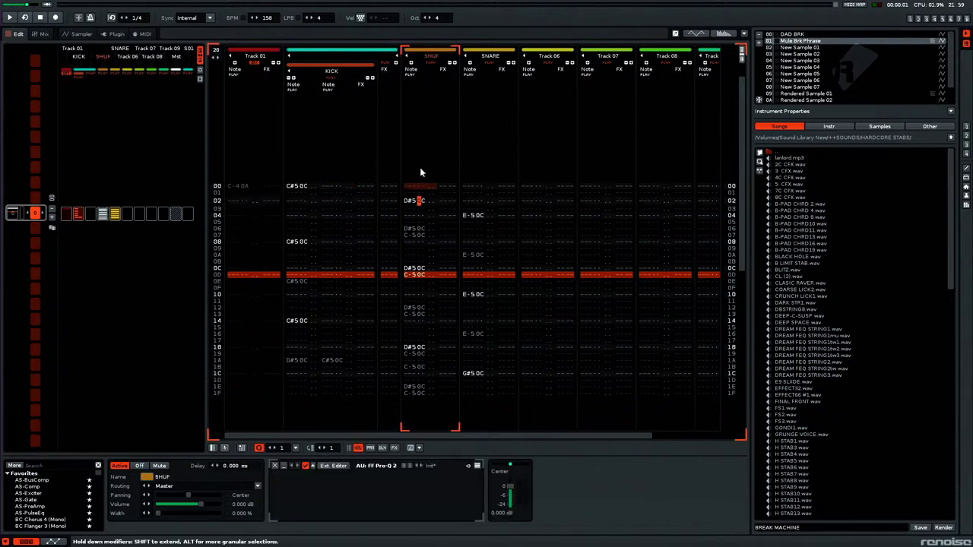
Step: Examine the SHUF track's Pro-Q 2 curve with playback stopped and running, and play the pattern from the SNARE track
left_click(340, 467)
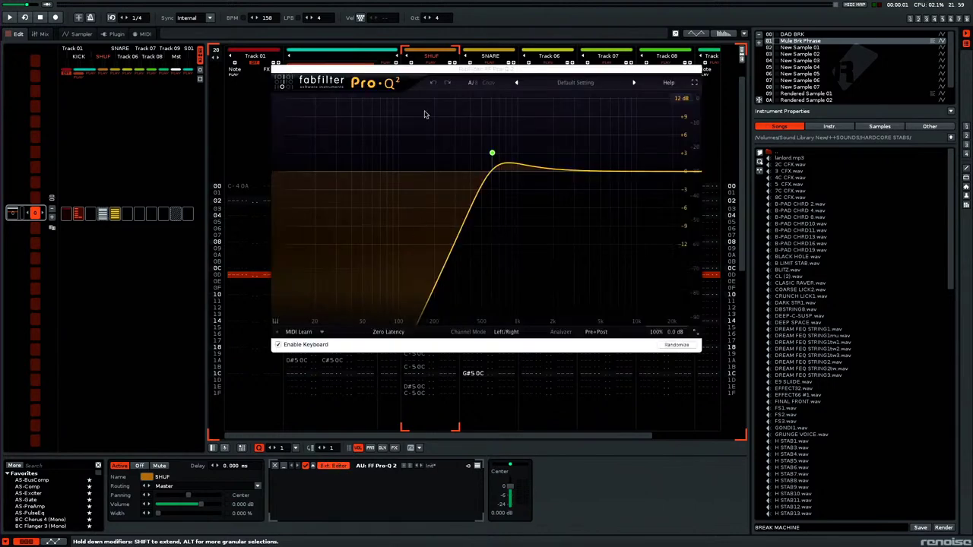
left_click(276, 69)
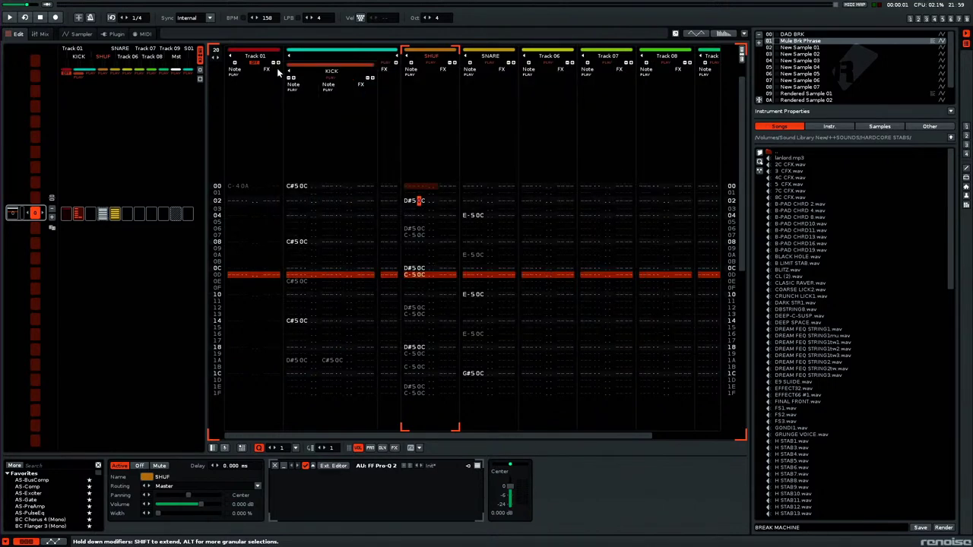
key("space")
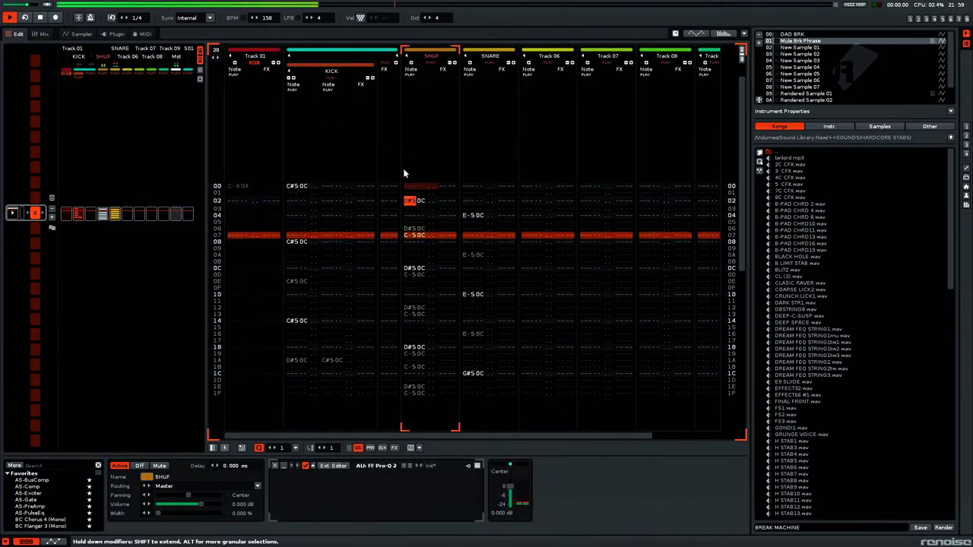
left_click(334, 465)
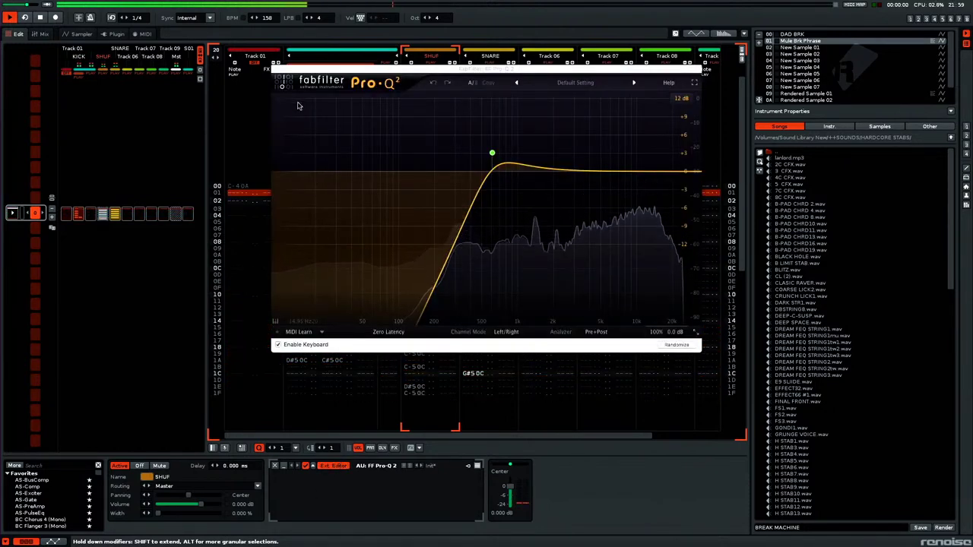
left_click(335, 465)
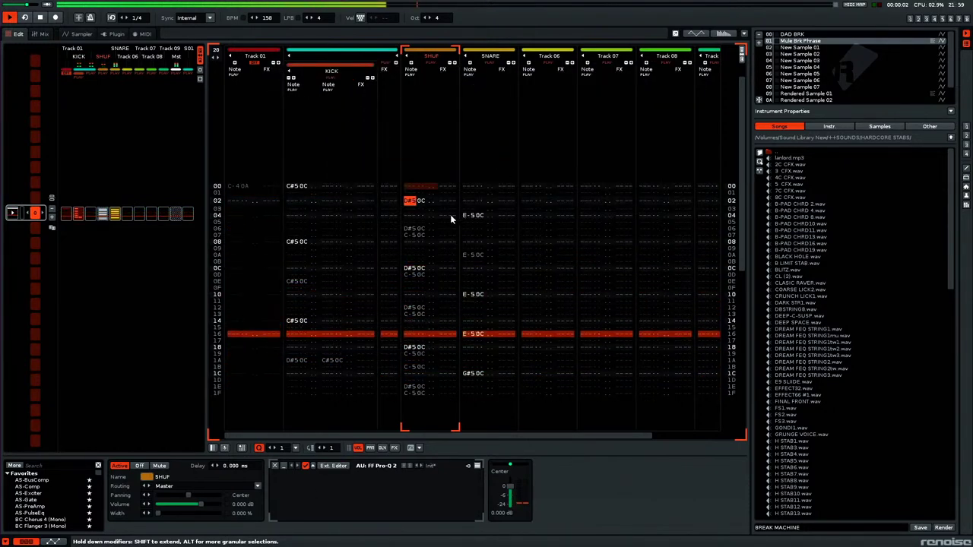
key("space")
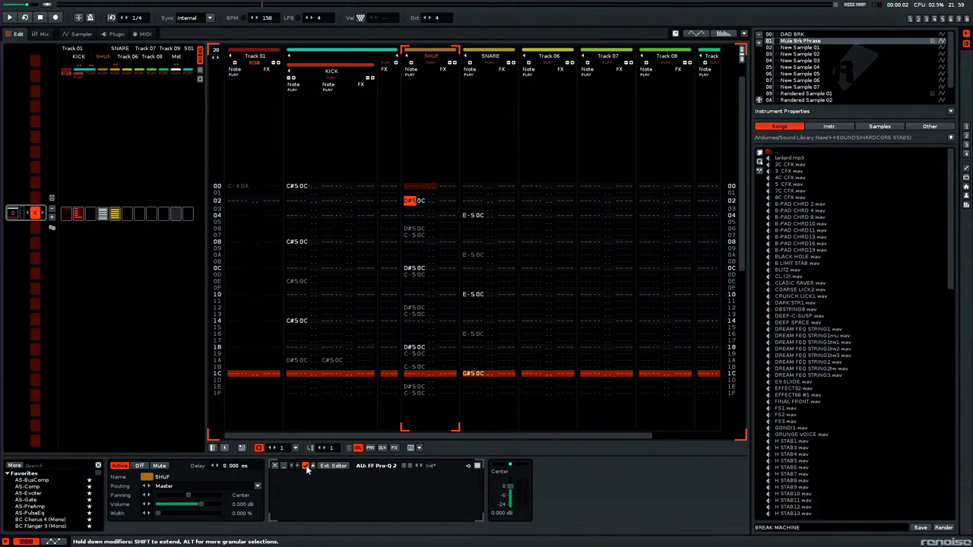
left_click(468, 201)
key("space")
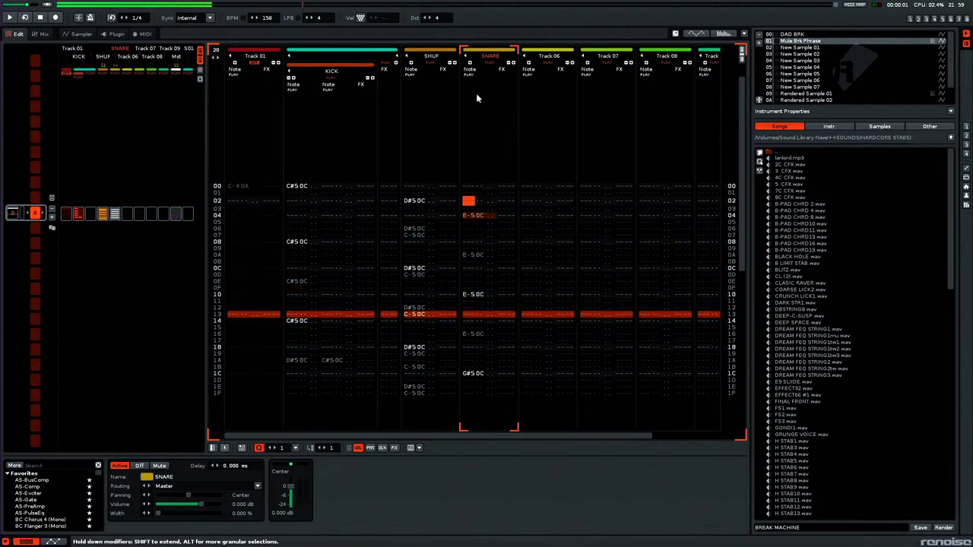
Step: Stop playback and move the SHUF and SNARE tracks into the group that holds the KICK track
key("space")
left_click_drag(424, 57, 388, 61)
left_click_drag(485, 59, 403, 69)
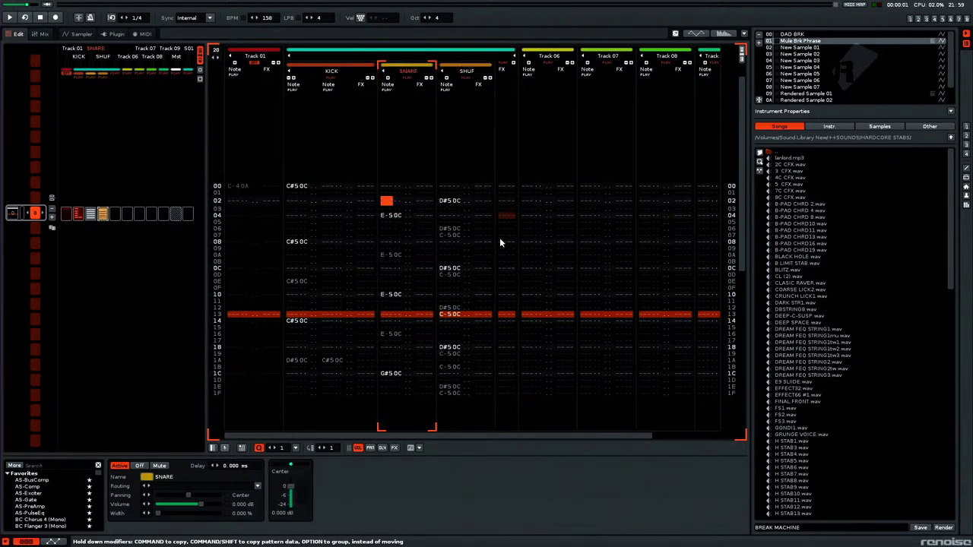
Step: Search the effects for "FAB" and add FF Pro-C to the drum group's track
left_click(499, 201)
left_click(34, 465)
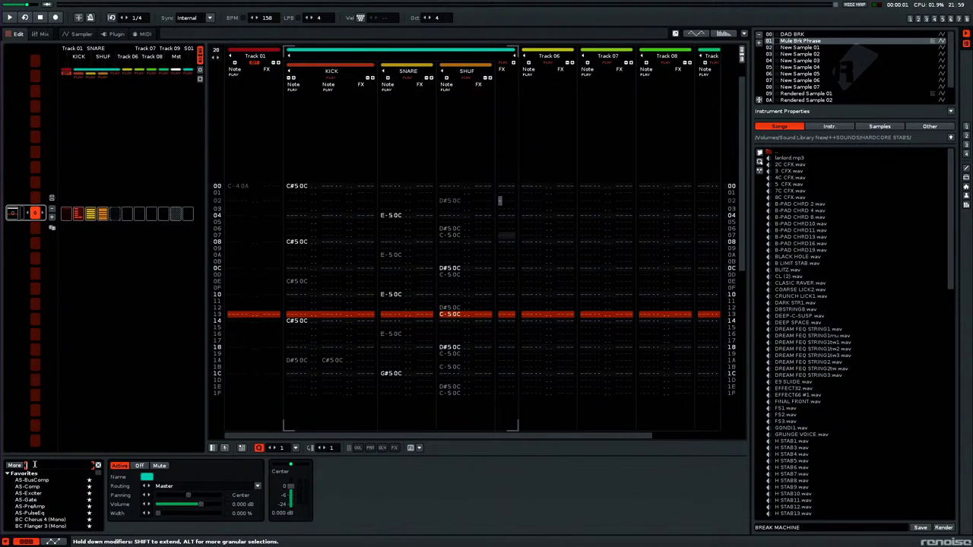
type("FAB")
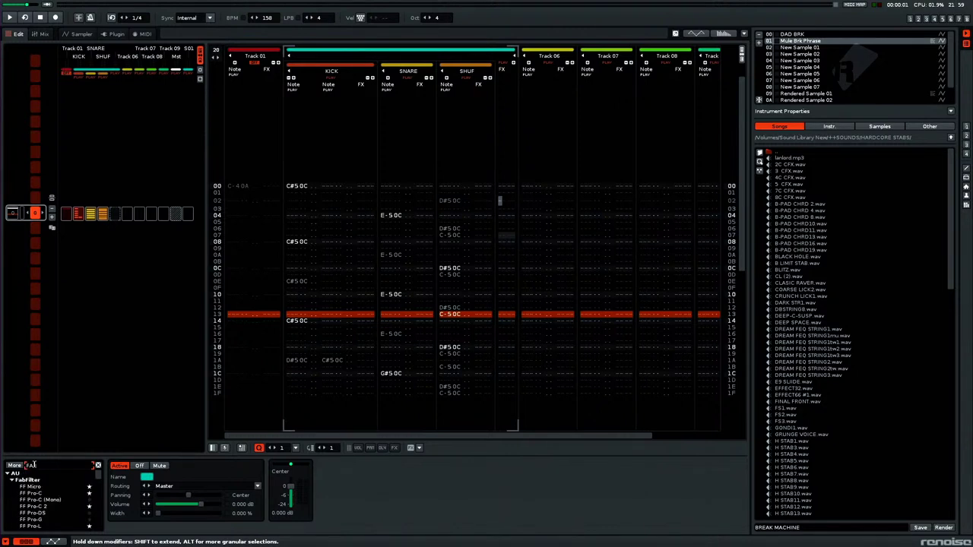
double_click(32, 493)
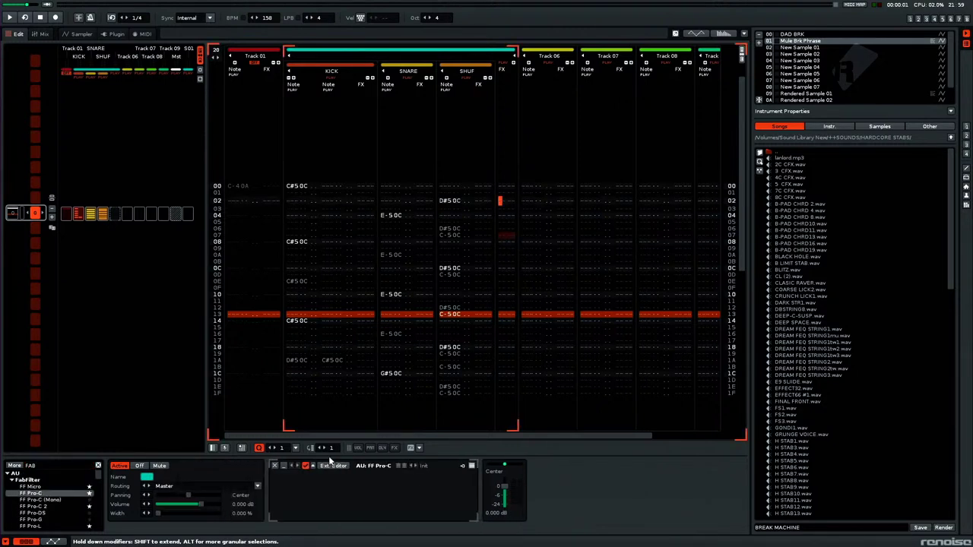
Step: Set the group's Pro-C to automatic release and a hard knee, then close its editor
left_click(332, 467)
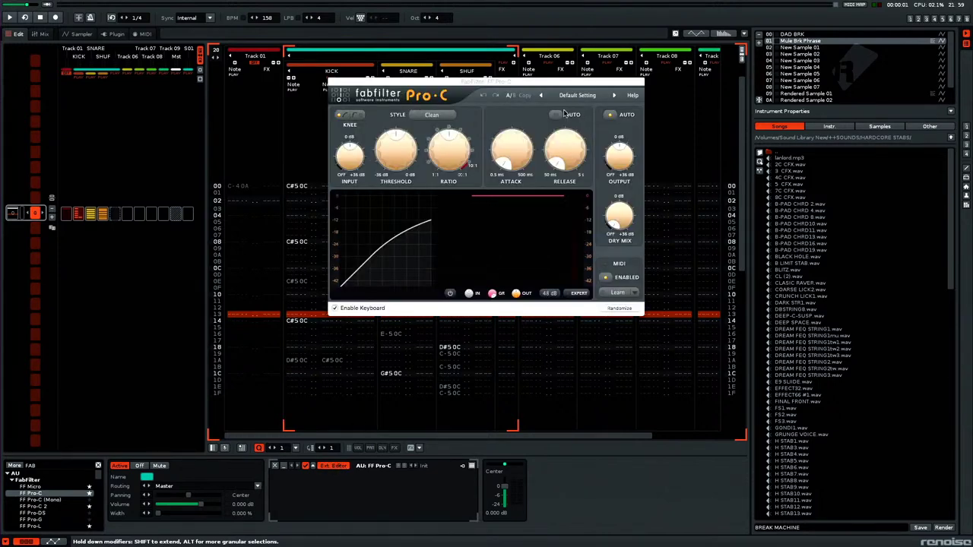
left_click(563, 113)
left_click(342, 115)
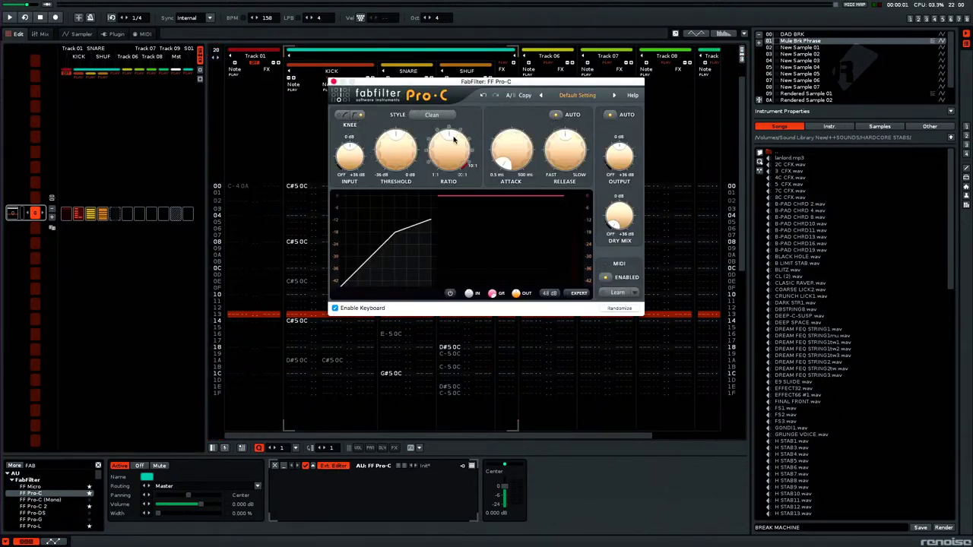
left_click(499, 200)
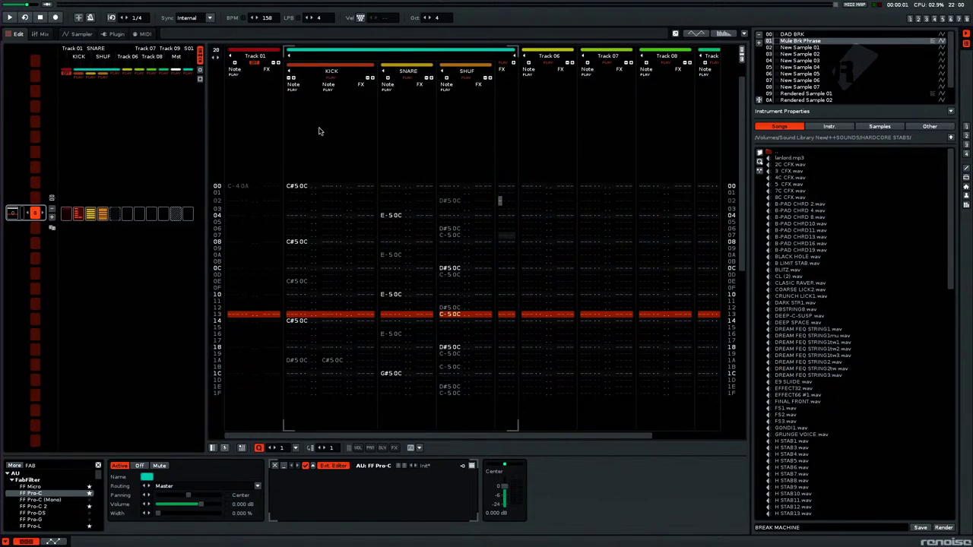
key("Escape")
Step: Play the grouped drums with the Pro-C editor open beside the group's tracks, then stop playback
key("space")
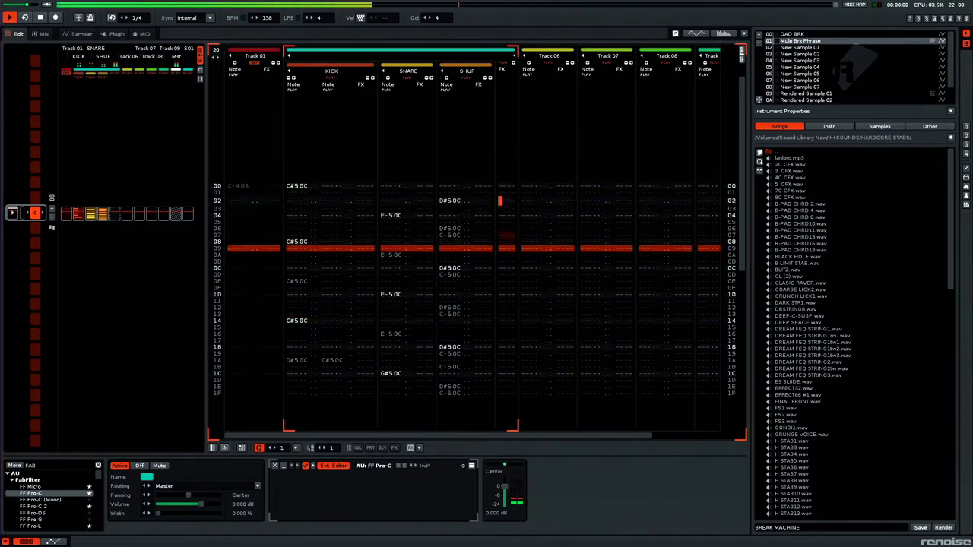
left_click(332, 466)
left_click_drag(417, 113, 696, 132)
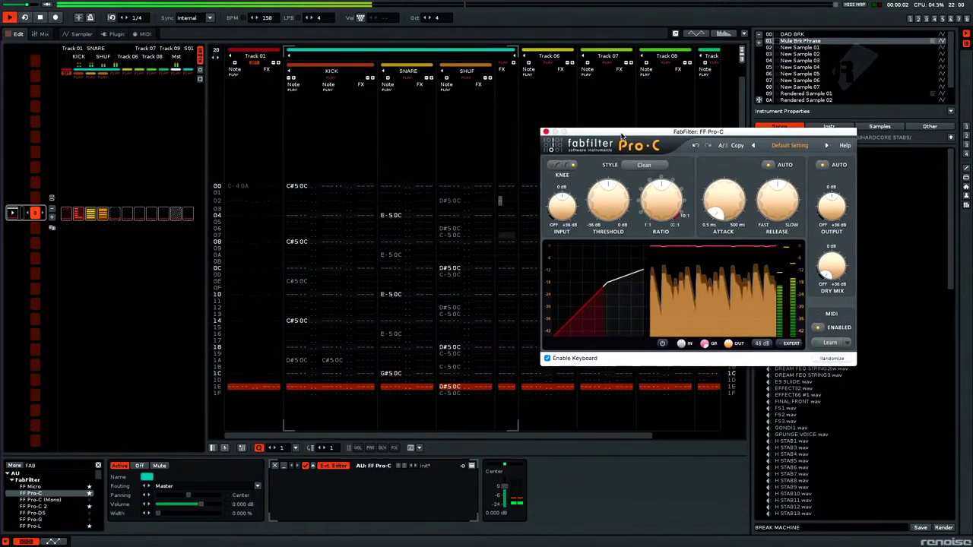
left_click(454, 240)
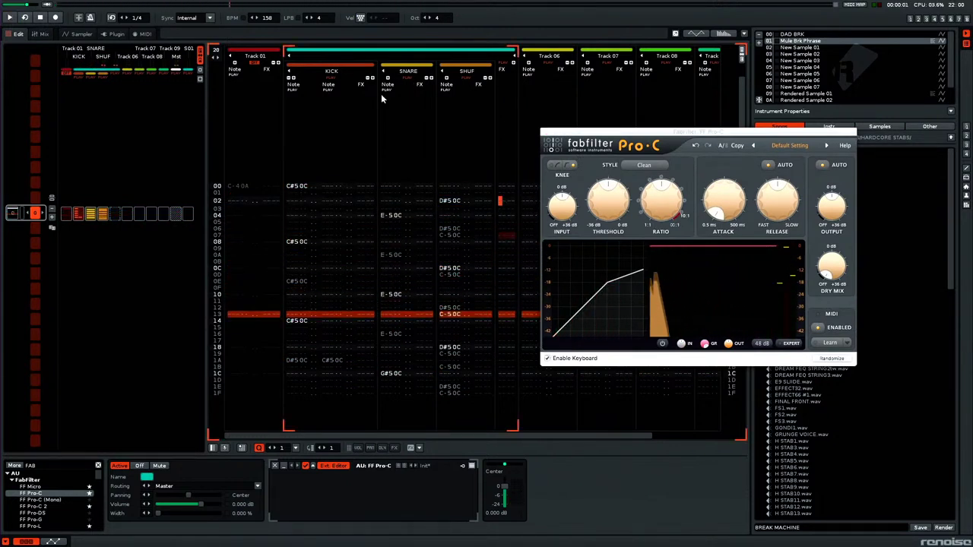
Step: Mute the KICK and SNARE tracks, play the SHUF track alone and examine its Pro-Q 2 curve
left_click(332, 82)
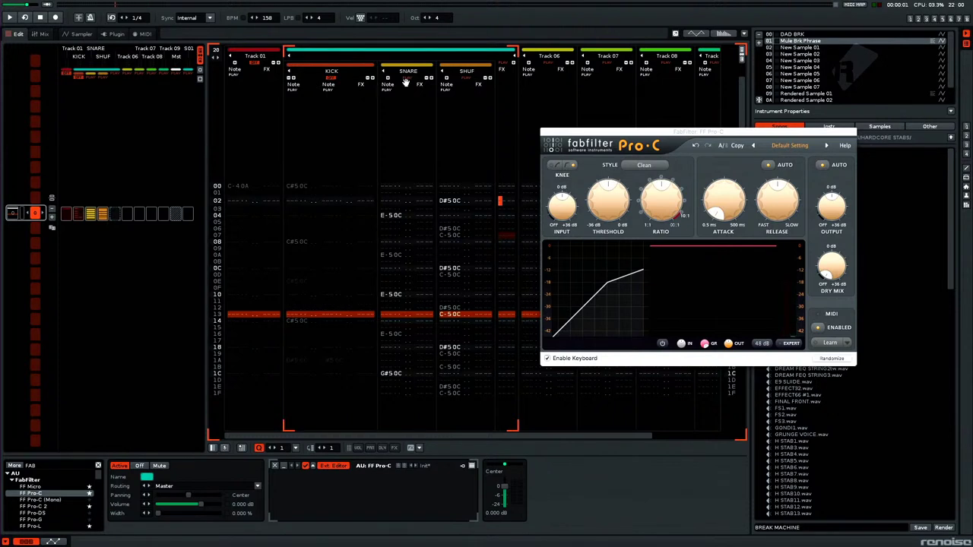
left_click(408, 82)
key("space")
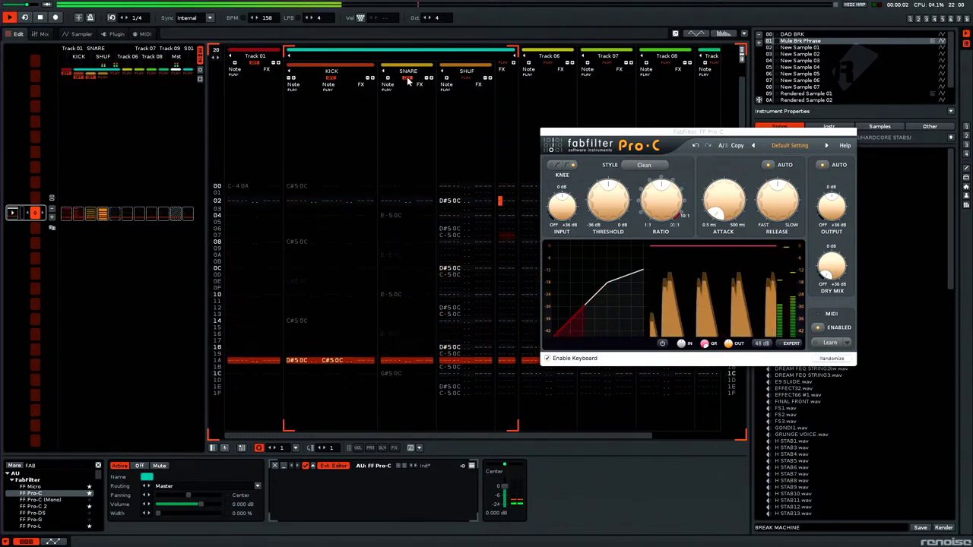
left_click(448, 262)
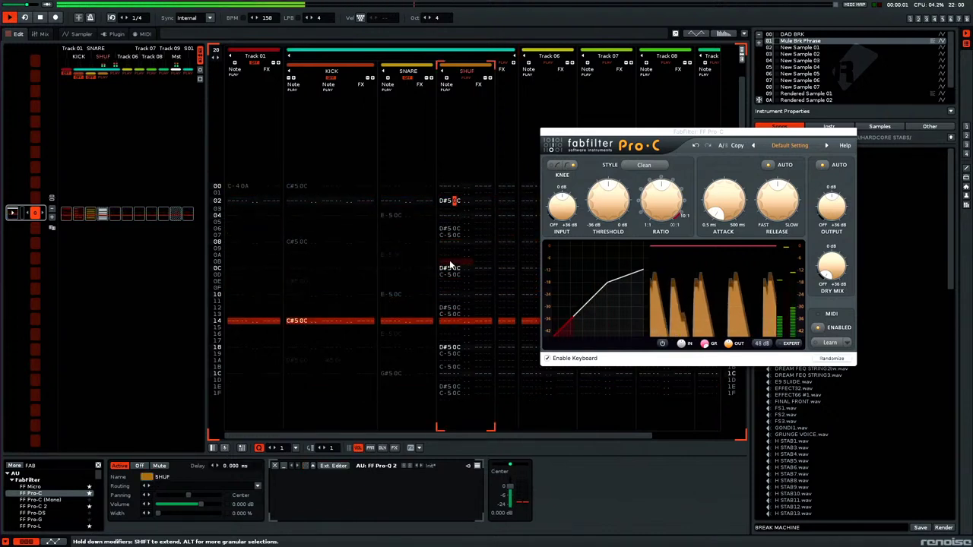
left_click(320, 466)
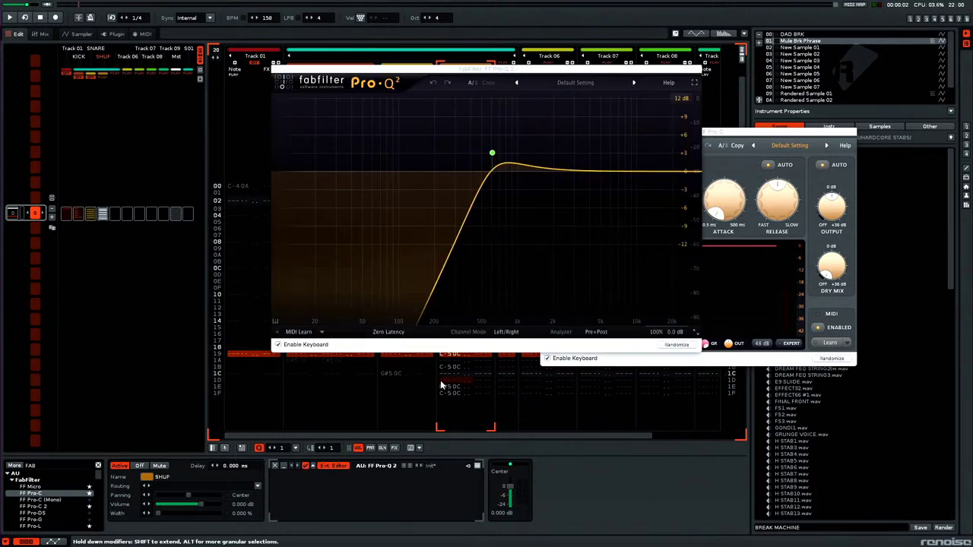
key("space")
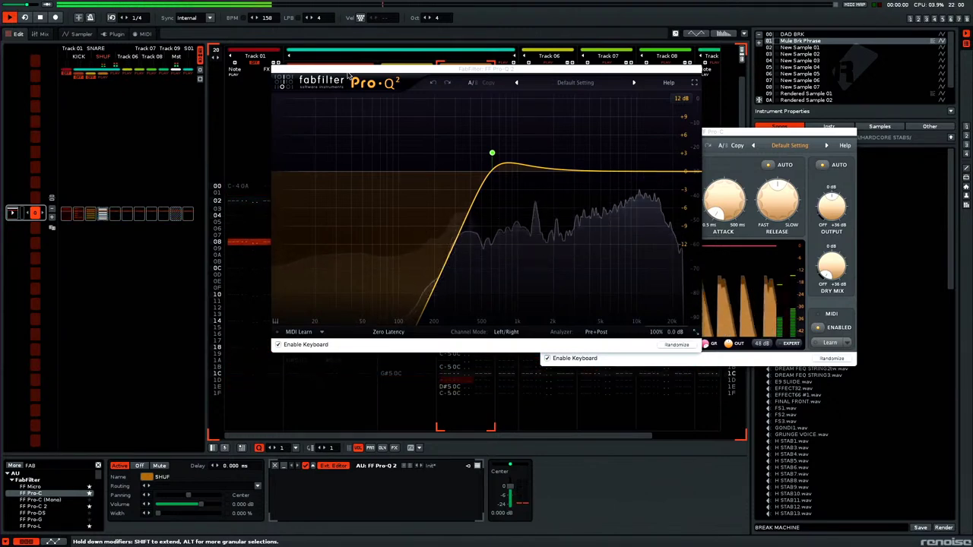
left_click(278, 69)
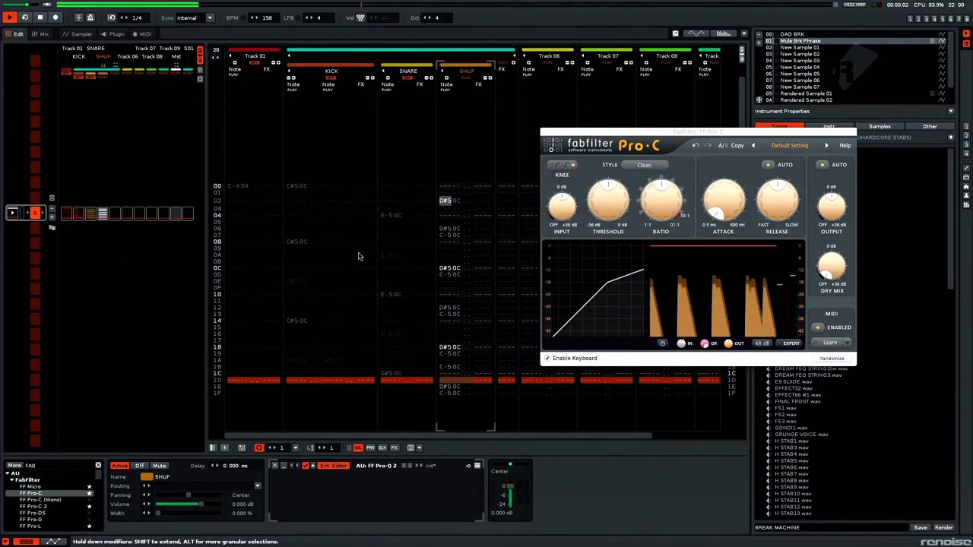
Step: Unmute KICK and SNARE, compare the playing pattern with SHUF's Pro-Q 2 bypassed and enabled, and stop playback
left_click(407, 82)
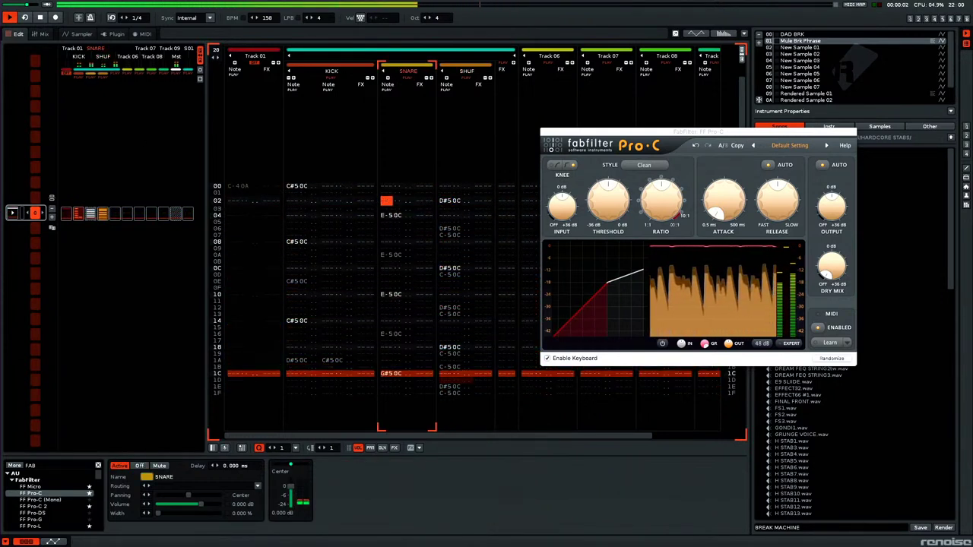
left_click_drag(445, 114, 464, 110)
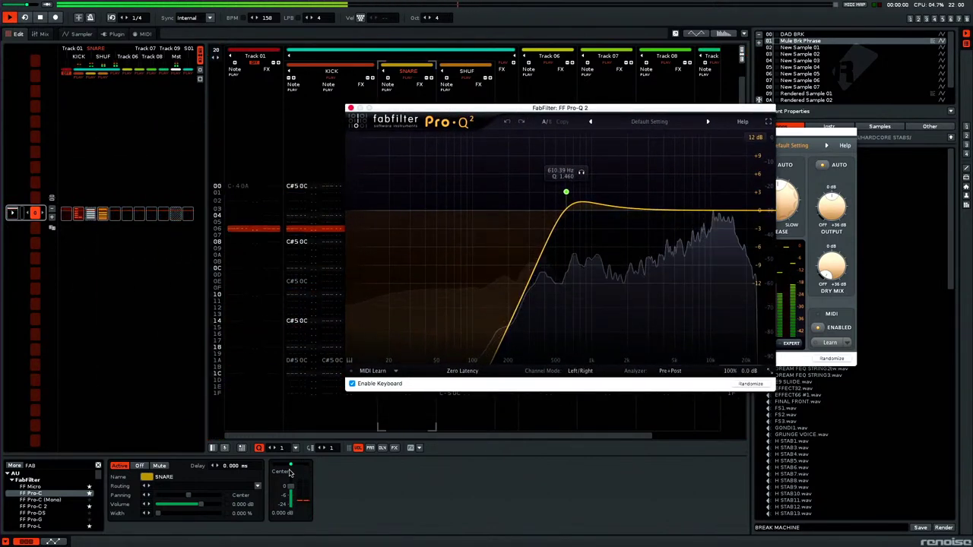
left_click(470, 86)
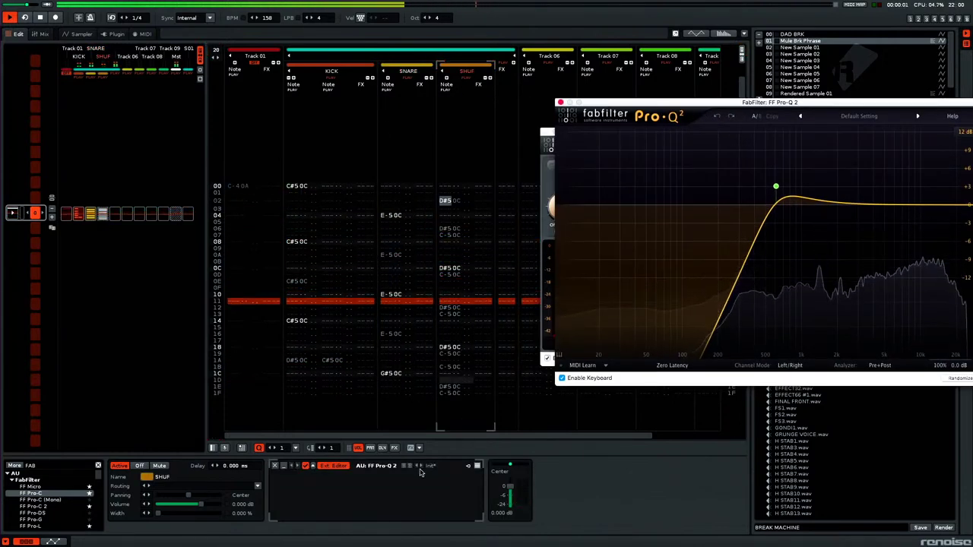
left_click(309, 467)
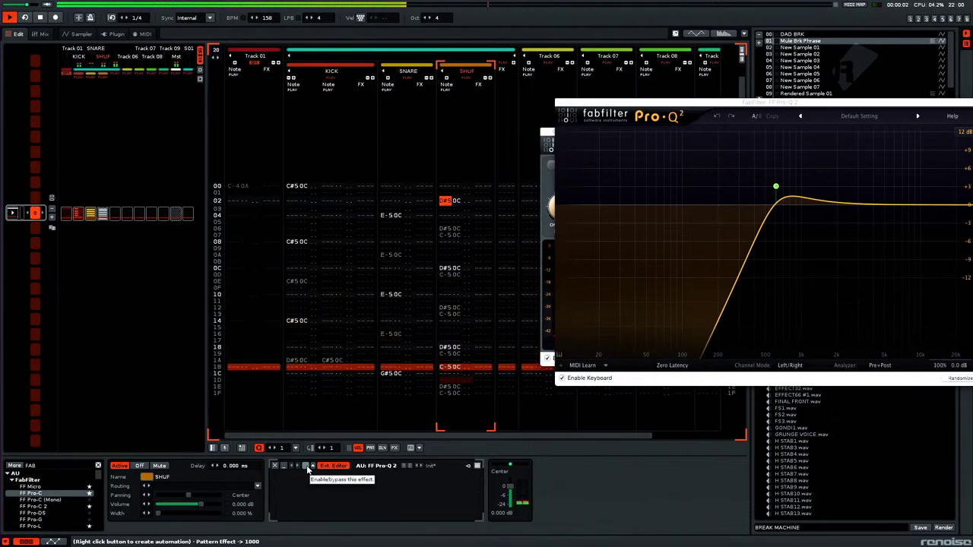
left_click(306, 467)
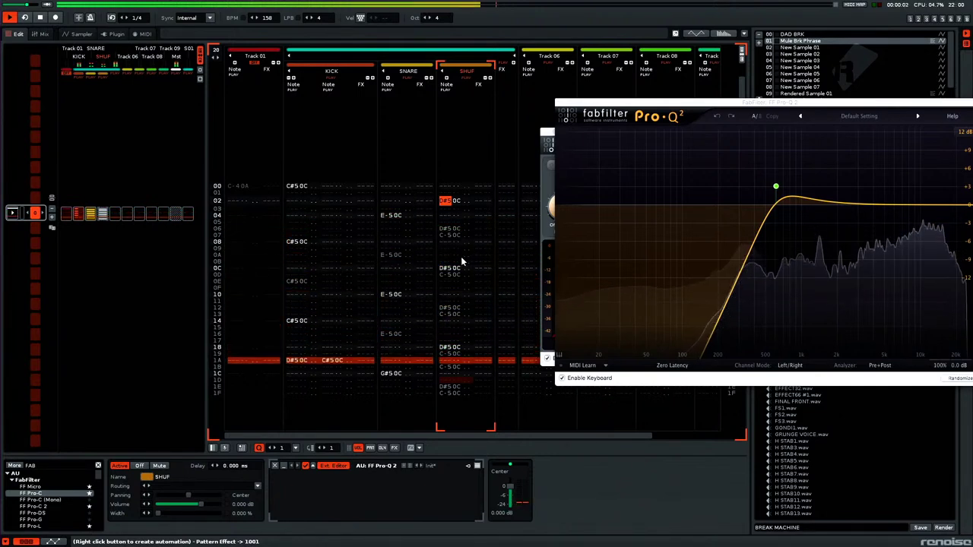
key("space")
Step: Search the effects for "FAB" and add FF Pro-L after Pro-C on the drum group's track
key("Tab")
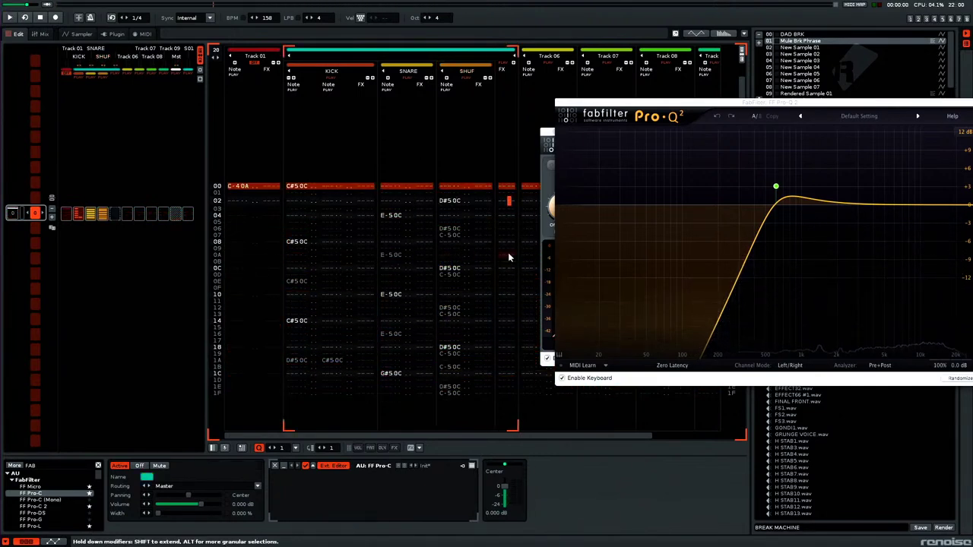
left_click(50, 466)
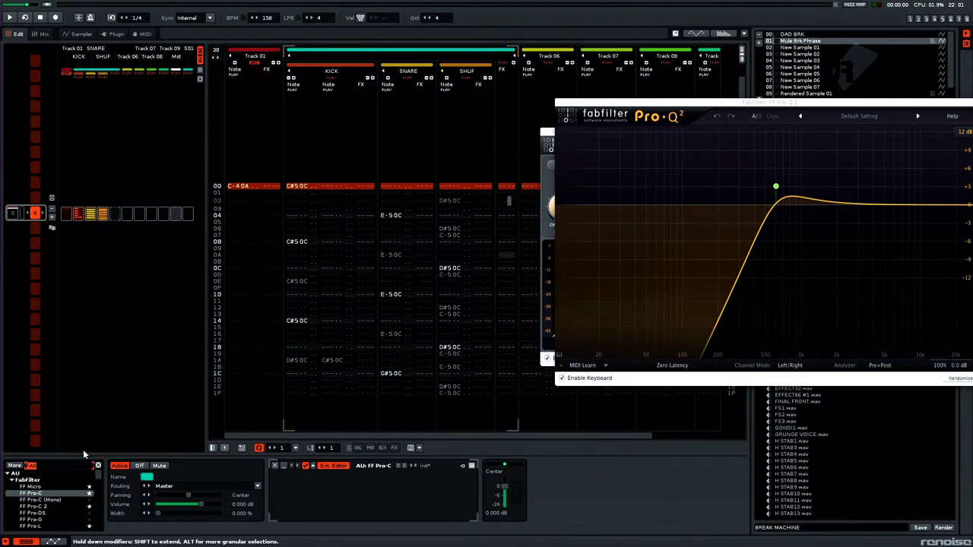
type("uad")
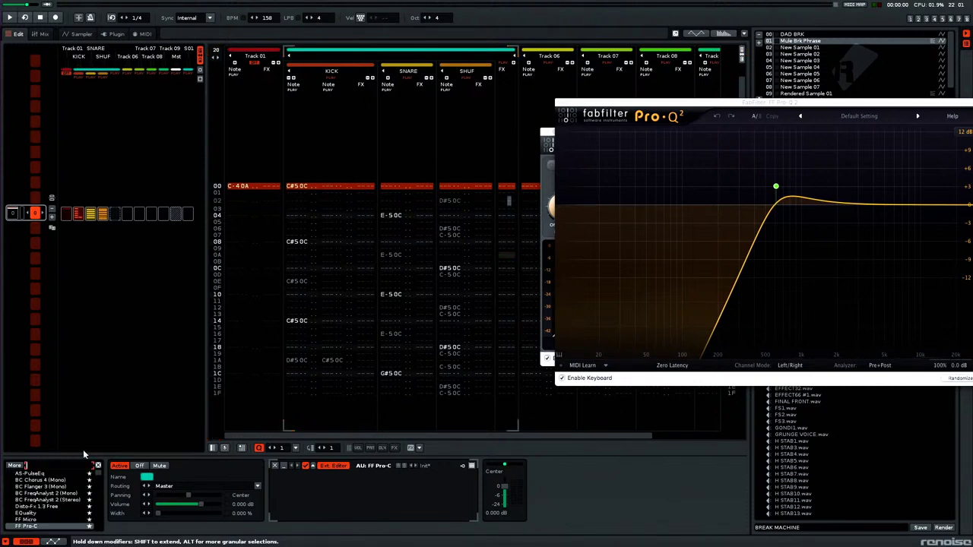
key("BackSpace")
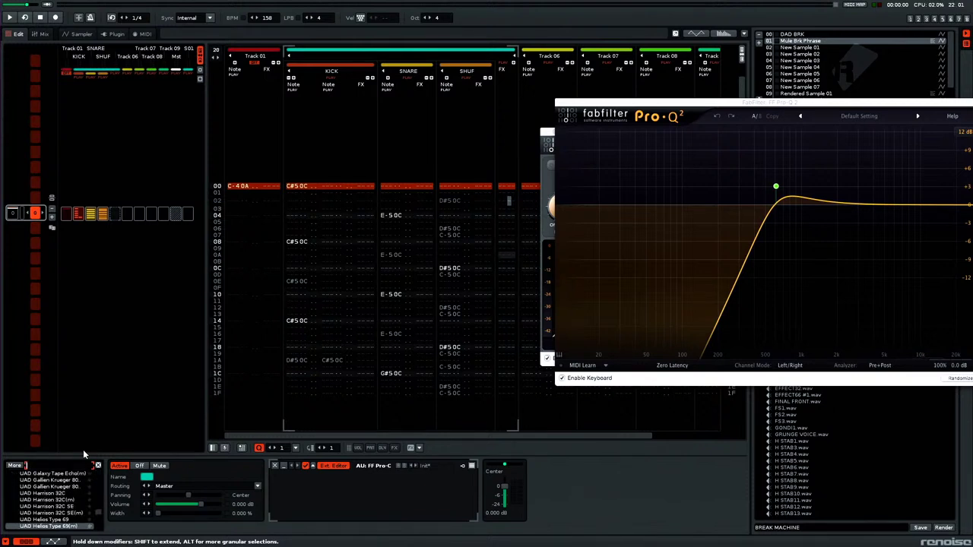
type("fab")
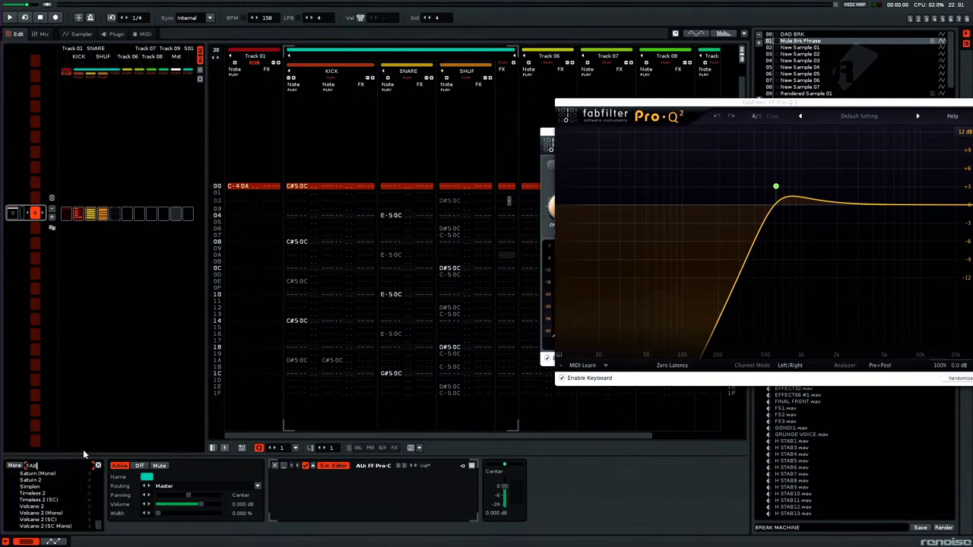
scroll(63, 496, "up", 5)
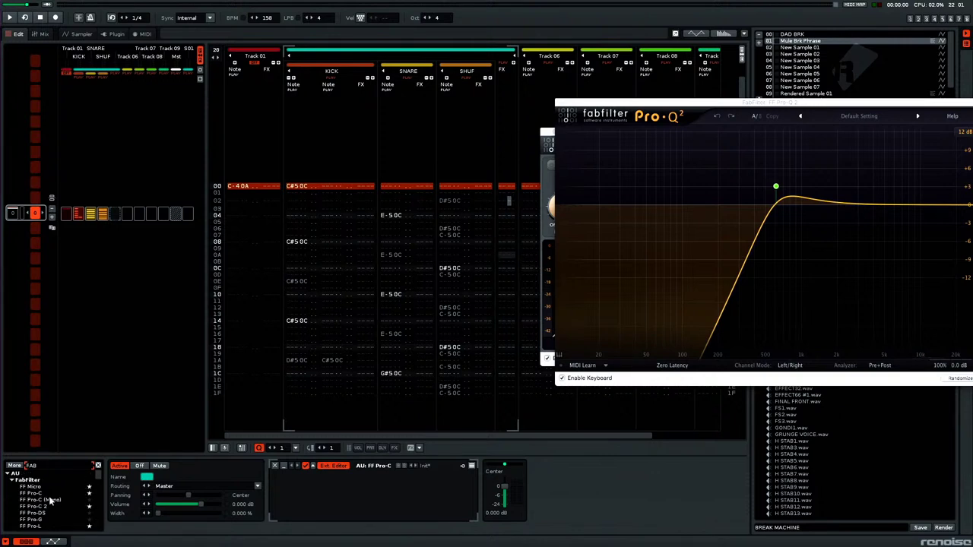
left_click_drag(47, 527, 527, 467)
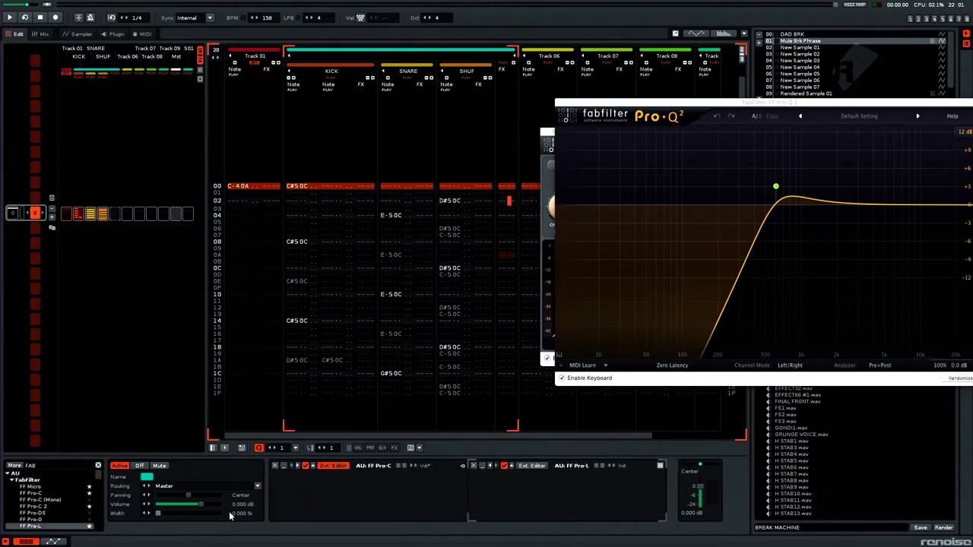
Step: Open the Pro-L editor, play the pattern and raise the limiter's gain to +8.0
left_click(542, 466)
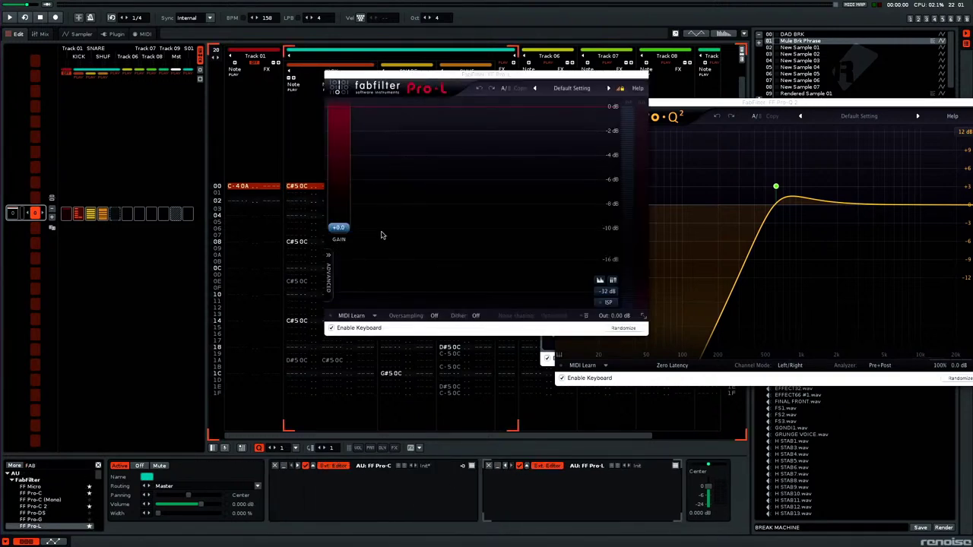
key("space")
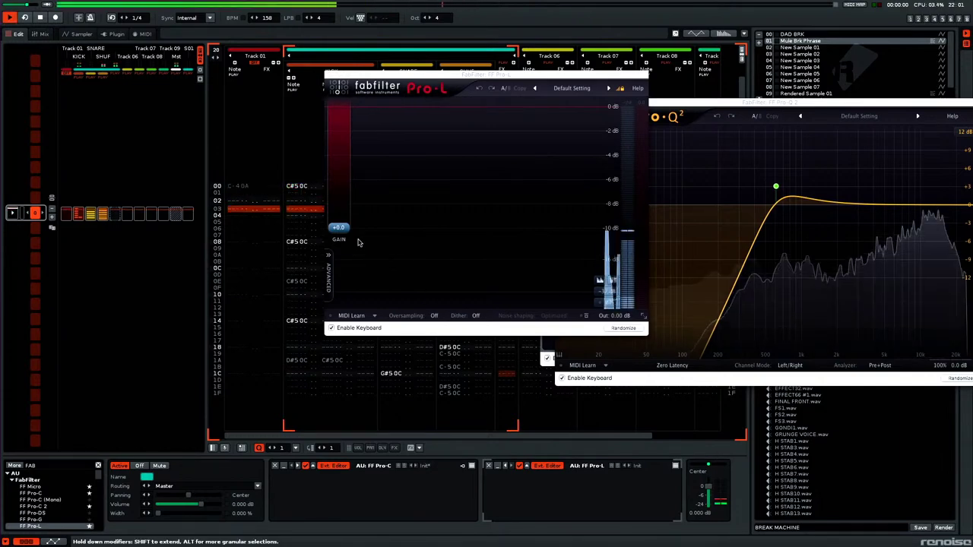
left_click_drag(344, 211, 345, 199)
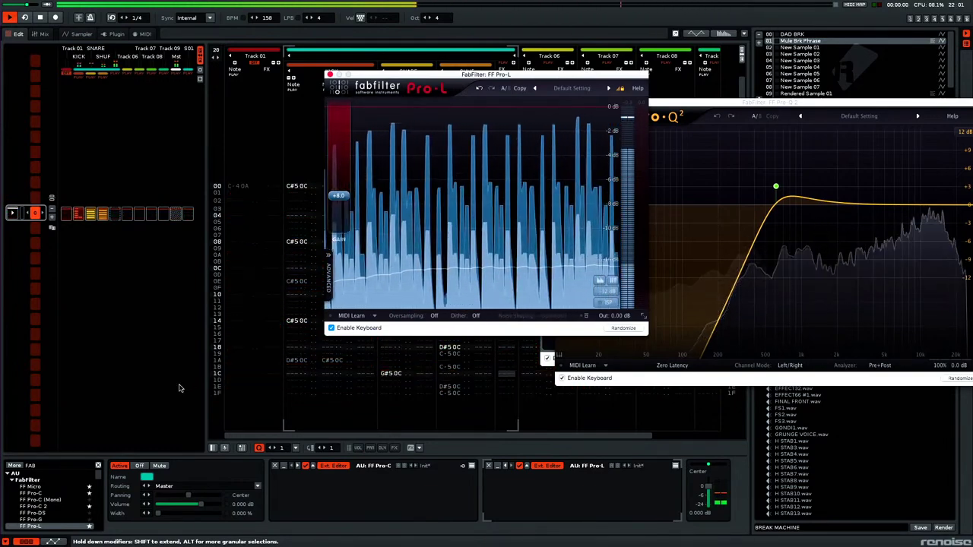
Step: Search the effects for "PHAT" and add the AU version of CamelPhat to the drum group's track
left_click(36, 465)
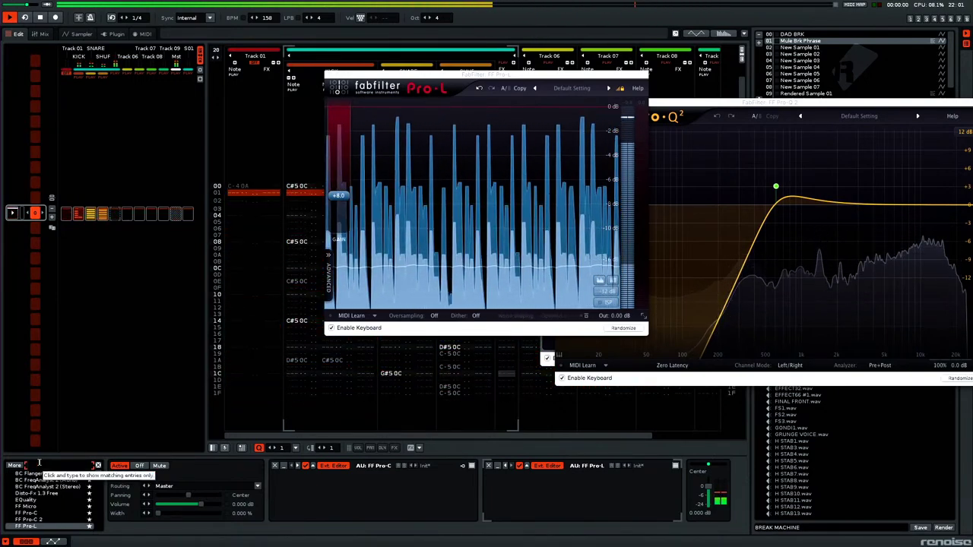
type("phat")
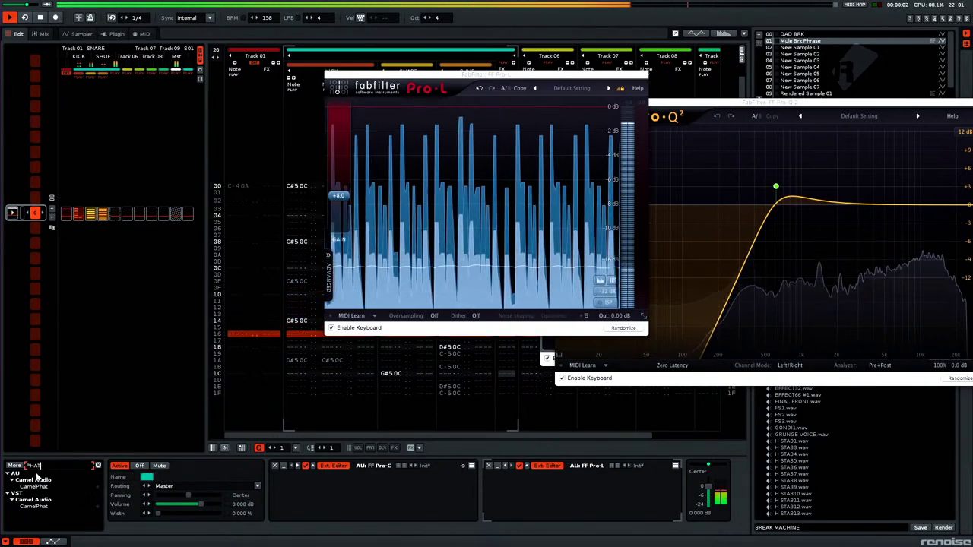
left_click(47, 488)
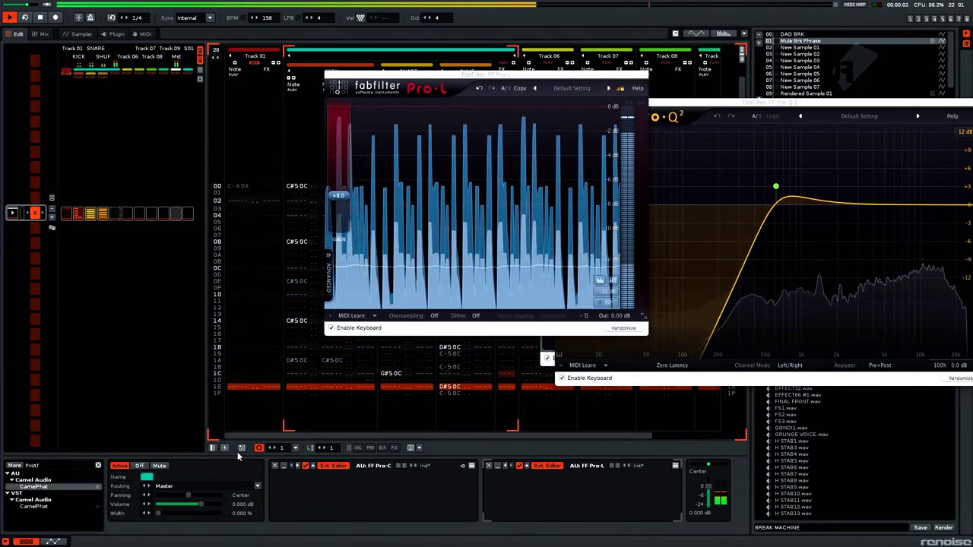
double_click(59, 487)
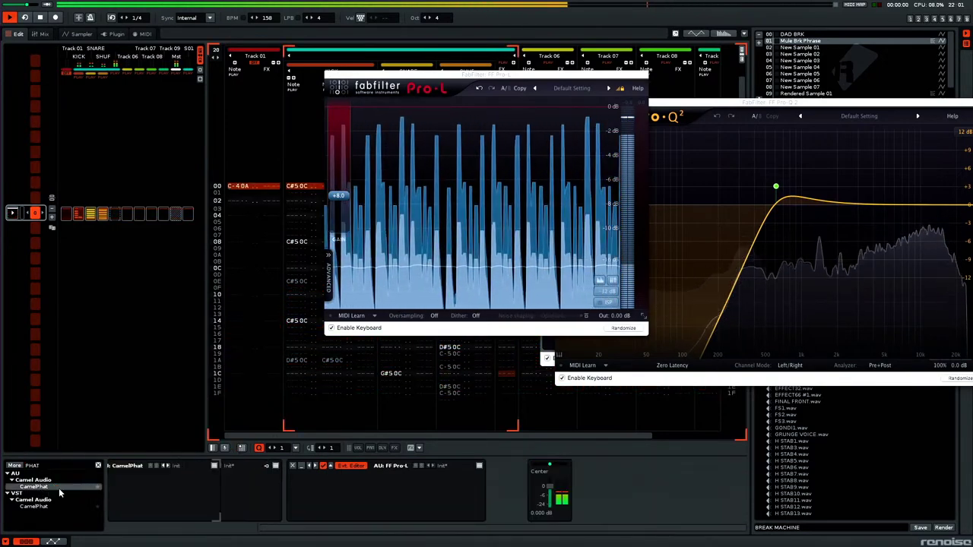
Step: Open the CamelPhat editor, audition the DRM Crushed1 and DRM BigBadBeat presets, load DRM CLHH Shakala and close the editor
left_click(555, 465)
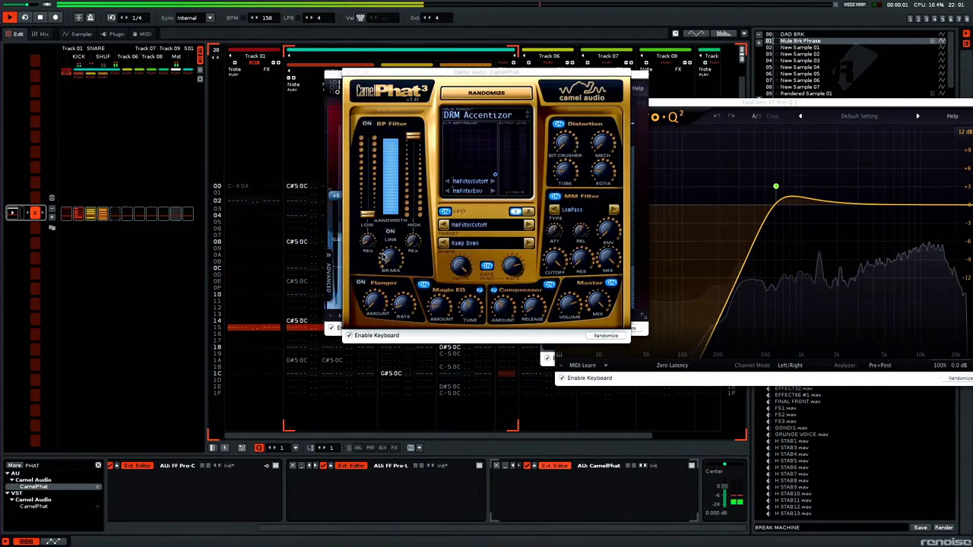
left_click(506, 115)
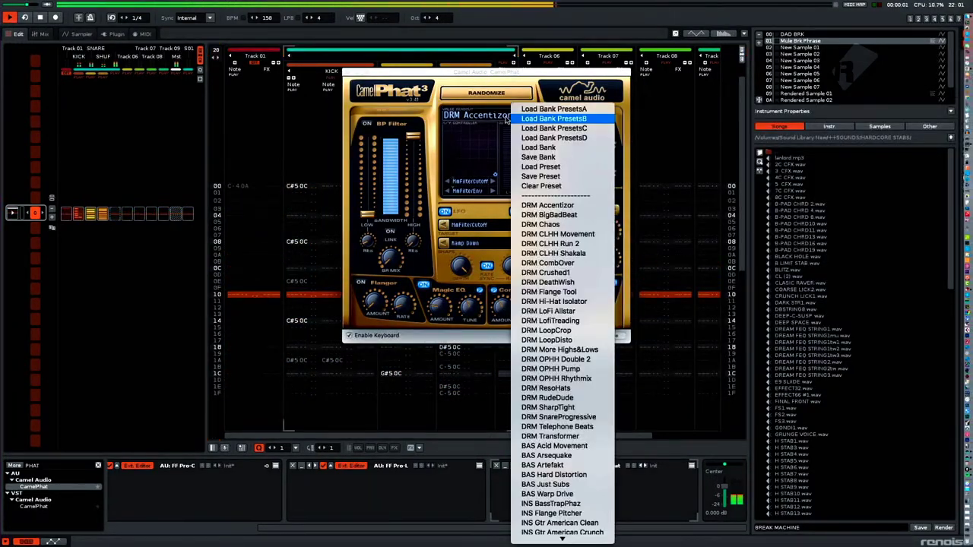
left_click(541, 271)
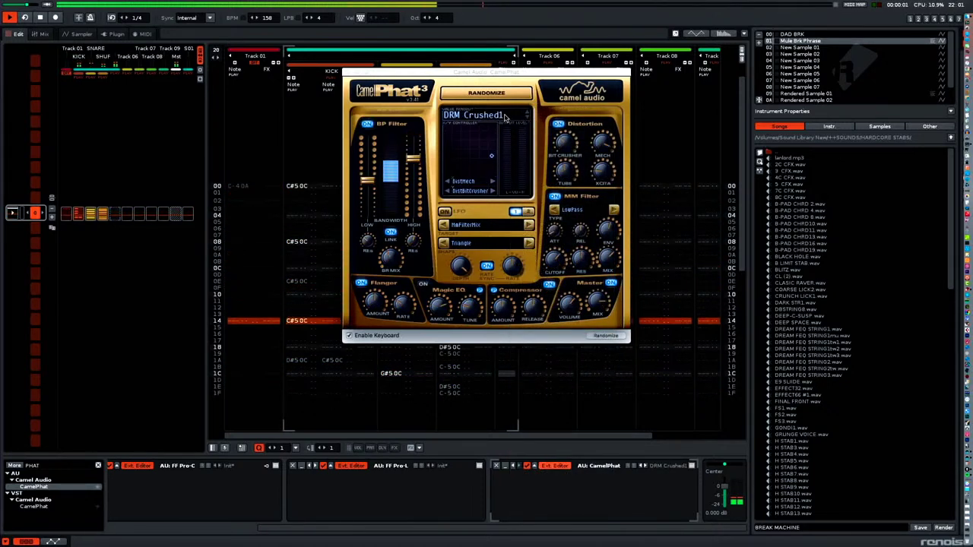
left_click(505, 115)
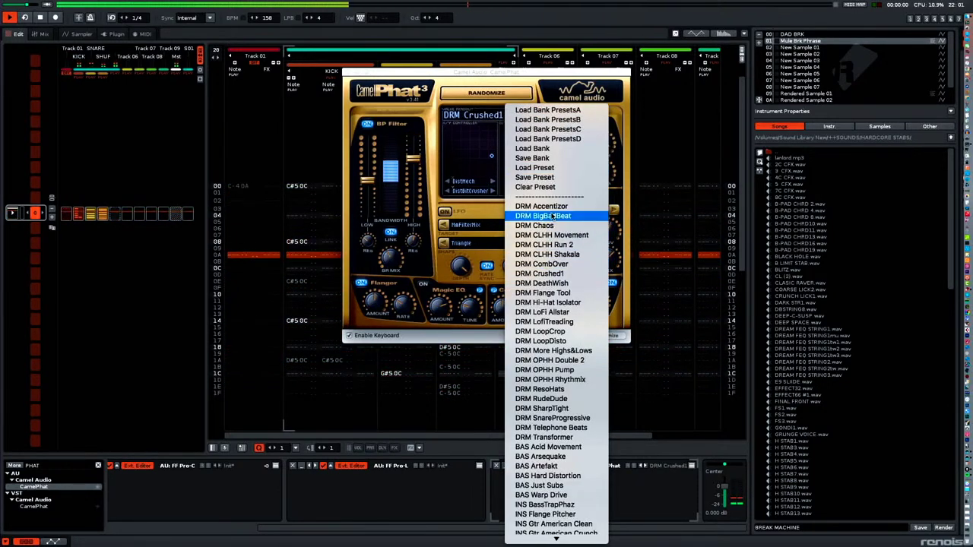
left_click(553, 217)
left_click(489, 117)
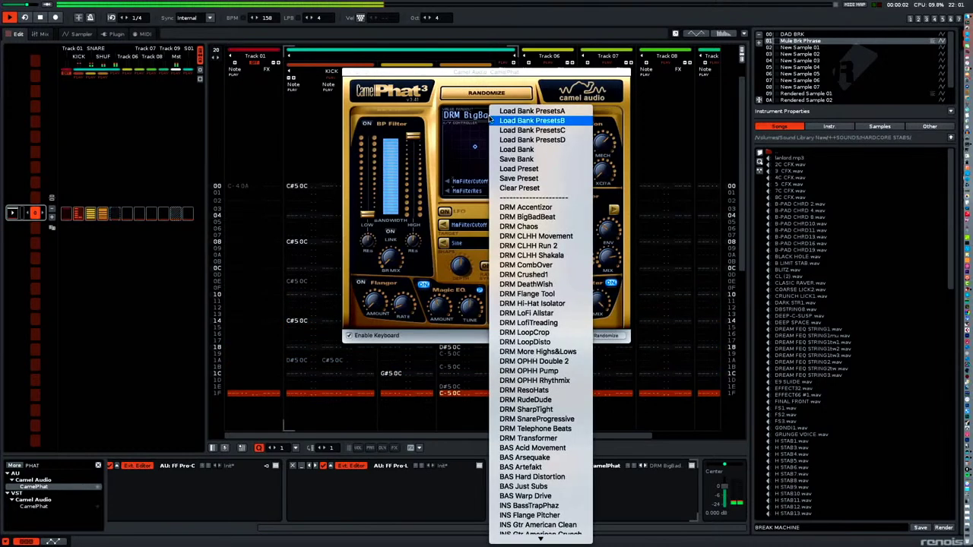
left_click(526, 256)
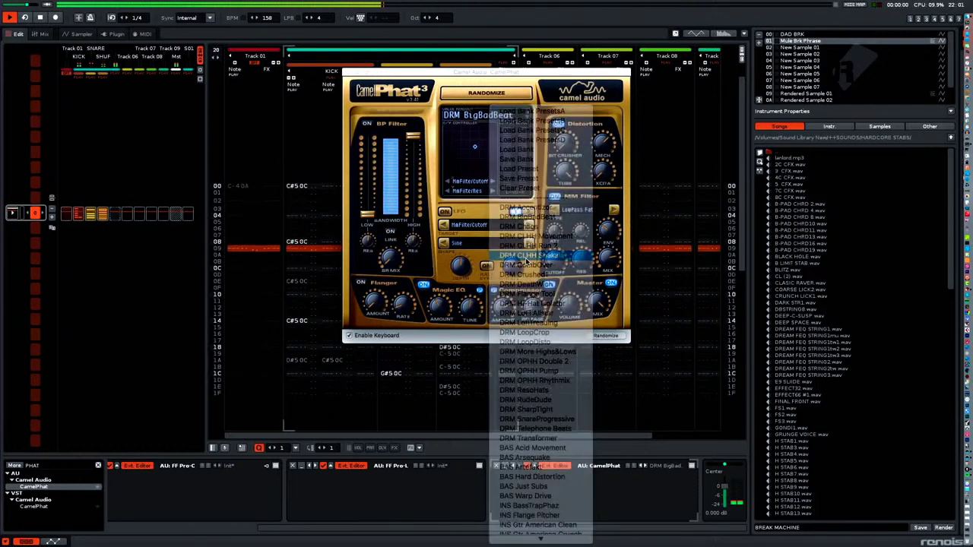
left_click(347, 72)
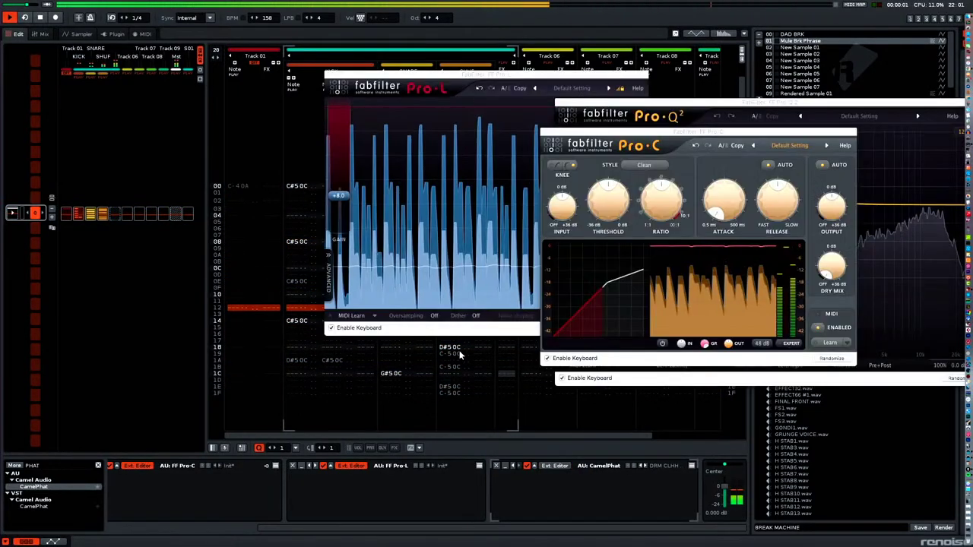
Step: Stop playback, show the mixer, and try SHUF's Pro-Q 2 on the KICK track before returning it to SHUF
left_click(455, 363)
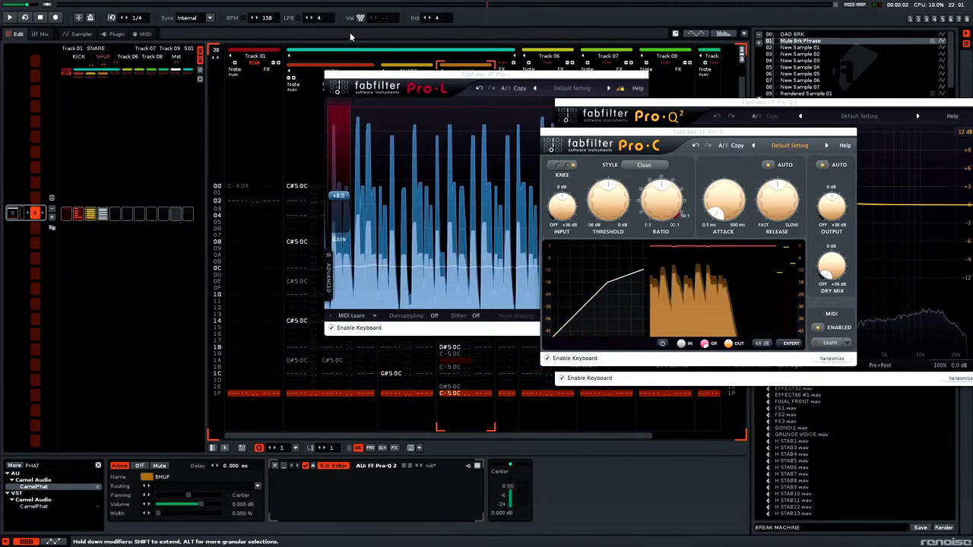
left_click_drag(426, 79, 726, 88)
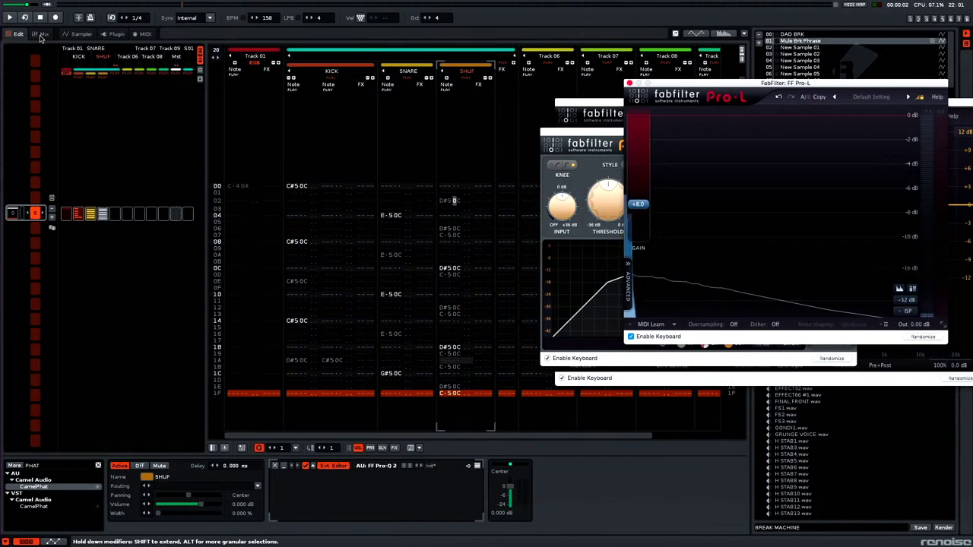
left_click(44, 34)
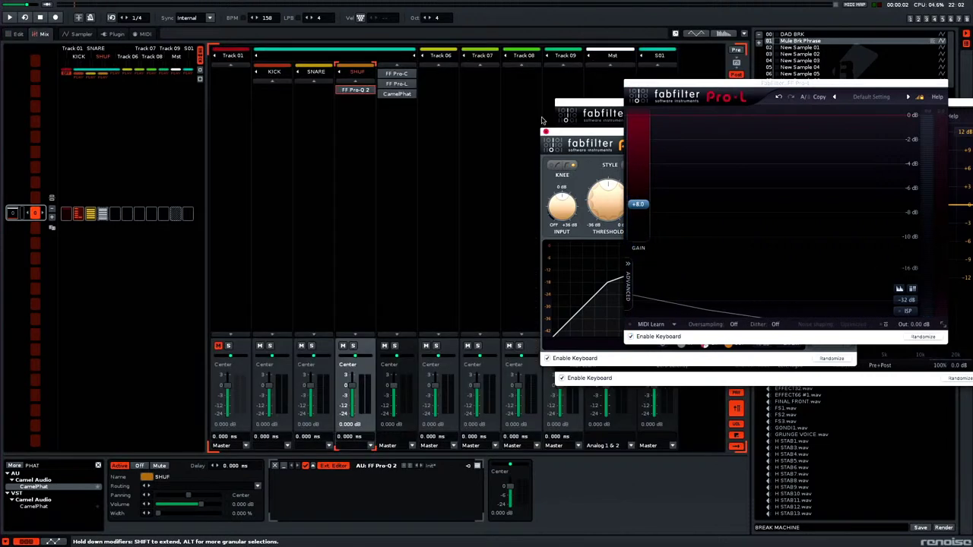
left_click_drag(365, 95, 281, 95)
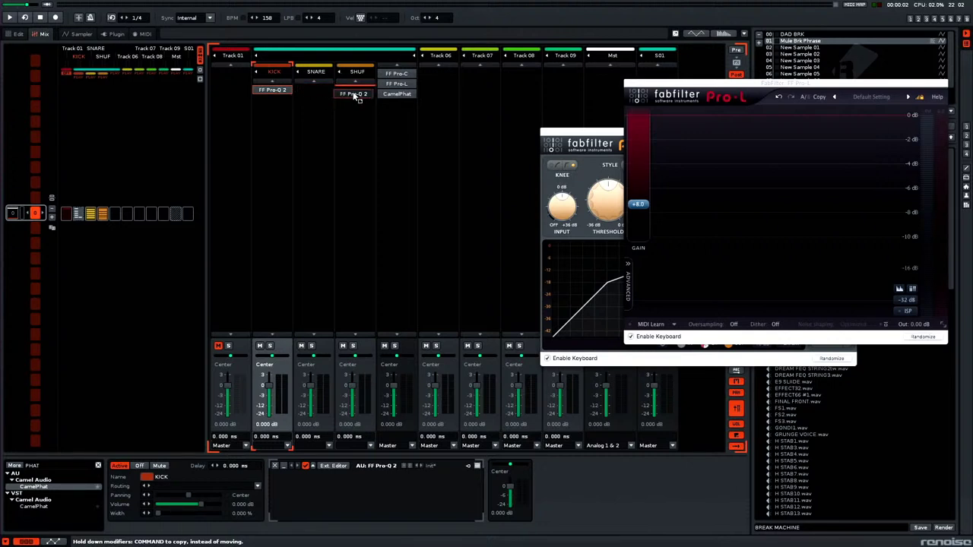
left_click_drag(356, 97, 357, 95)
Step: Move CamelPhat from the drum group to the KICK track and play the pattern
left_click(401, 94)
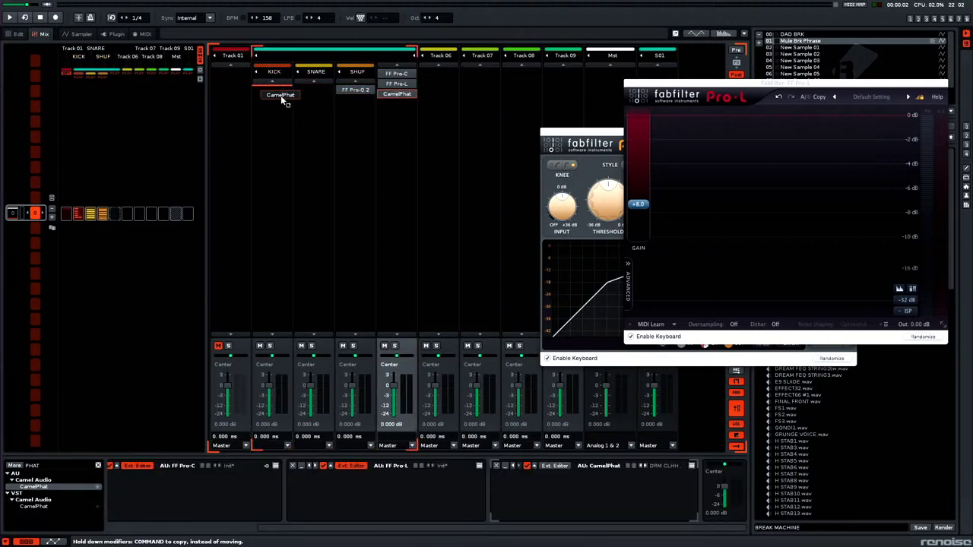
left_click_drag(281, 95, 282, 95)
key("space")
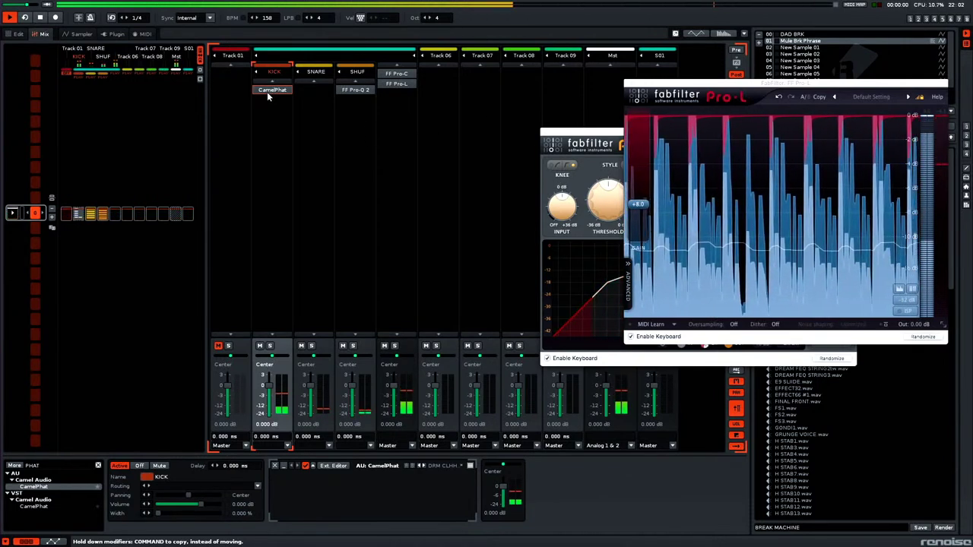
mouse_move(268, 92)
left_mouse_down()
mouse_move(349, 117)
mouse_move(351, 101)
mouse_move(395, 112)
mouse_move(322, 119)
mouse_move(316, 98)
mouse_move(275, 98)
left_mouse_up()
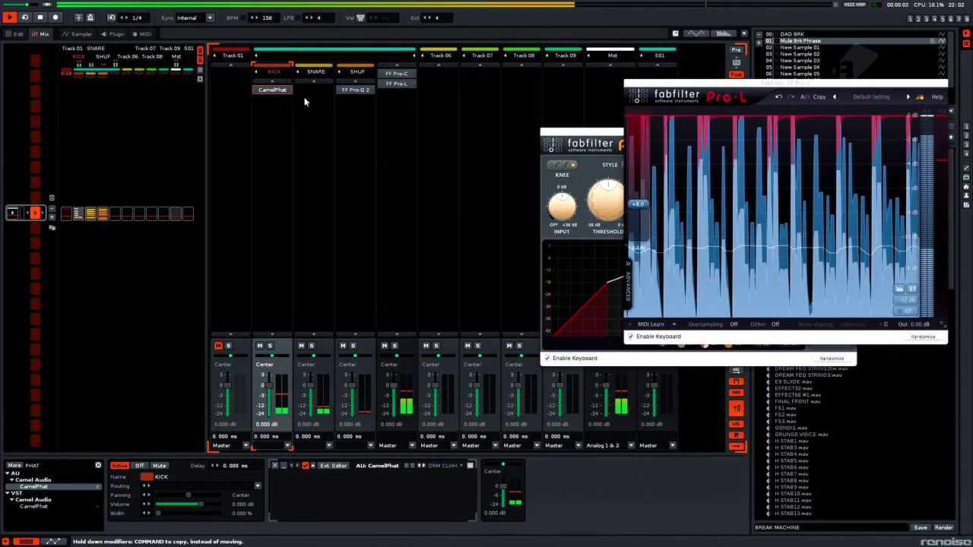
Step: Copy CamelPhat from the KICK track and paste it onto the SNARE track
right_click(276, 90)
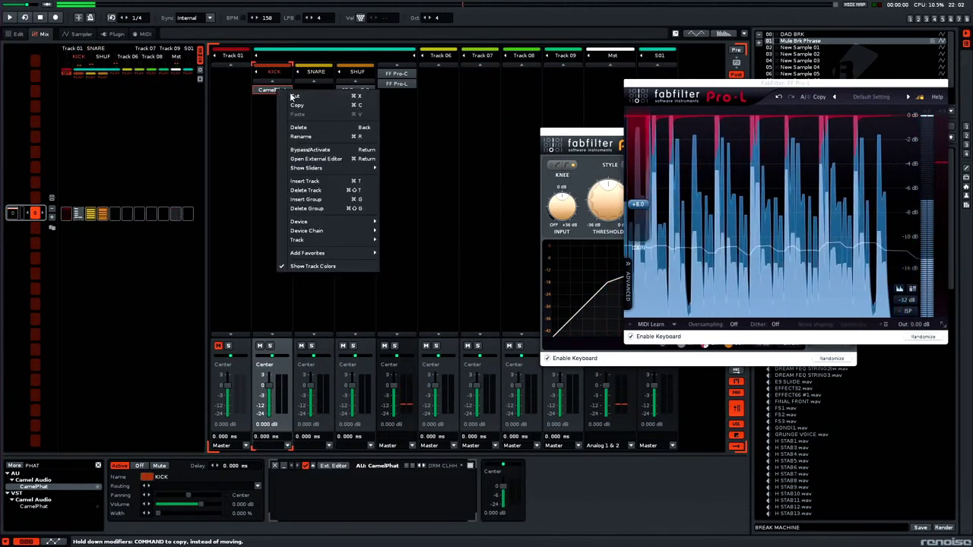
left_click(303, 106)
right_click(311, 112)
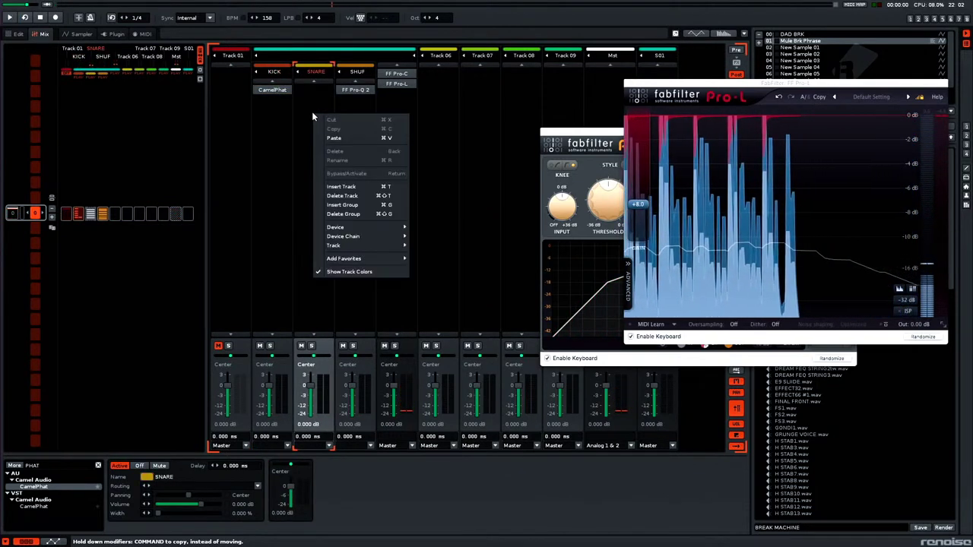
left_click(346, 137)
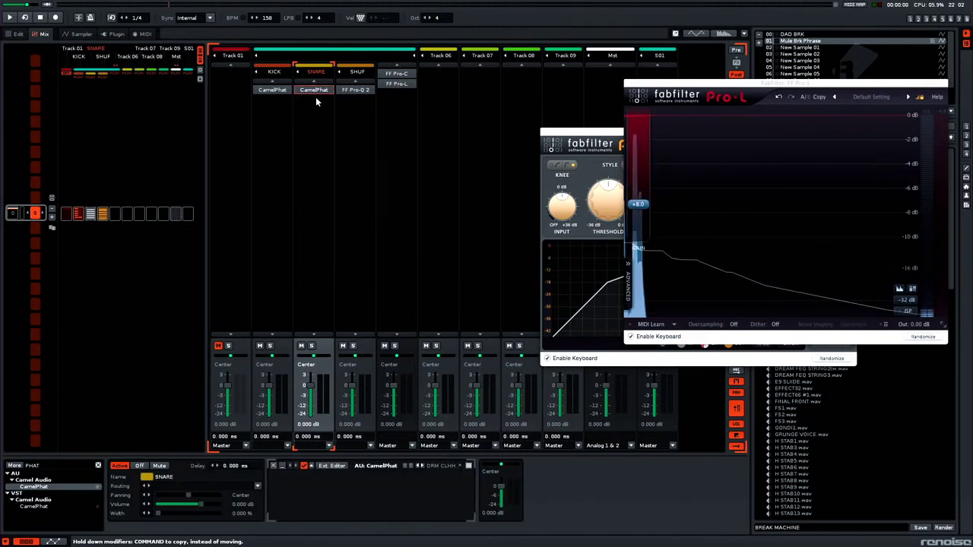
Step: Load the DRM Crushed1 preset in SNARE's CamelPhat, play the pattern and close the plugin's editor
double_click(314, 90)
left_click(496, 118)
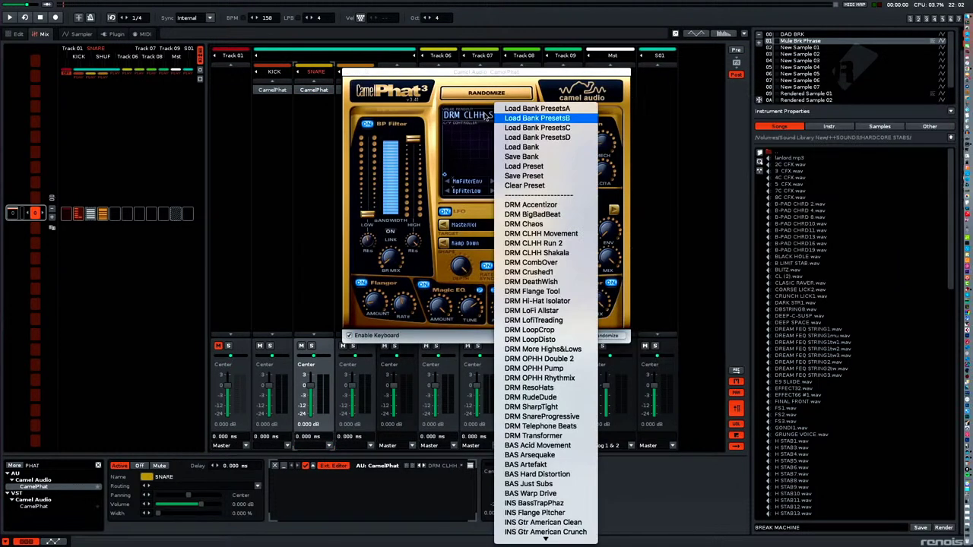
left_click(516, 272)
key("space")
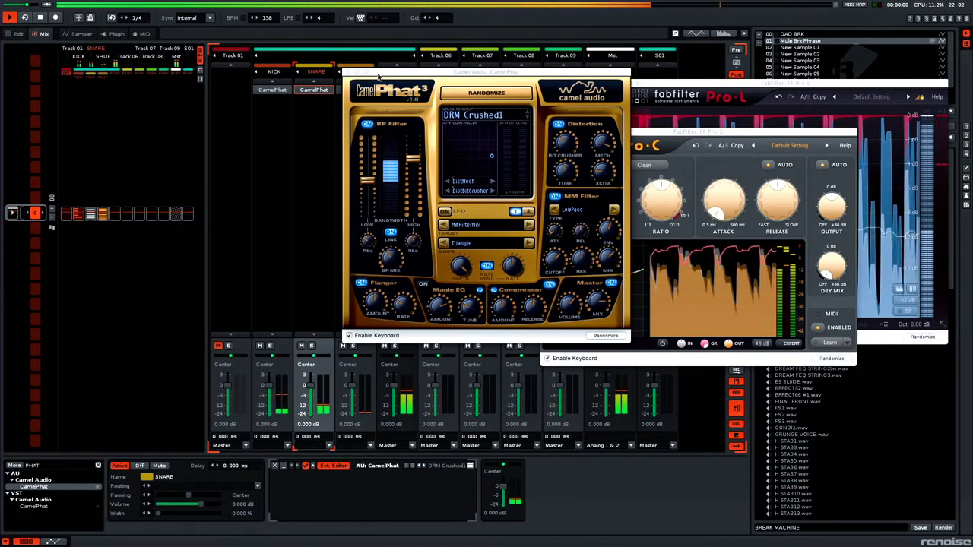
left_click(348, 73)
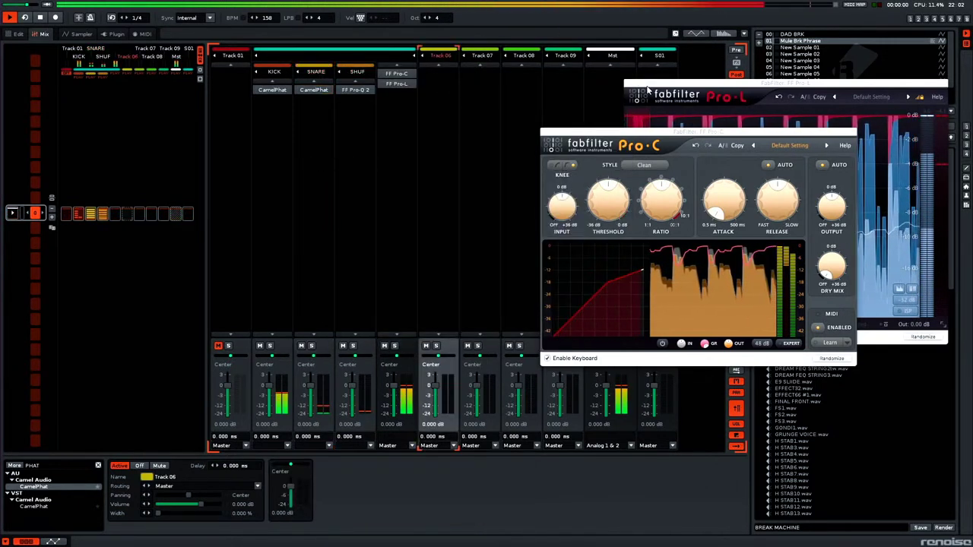
Step: Return to the pattern editor, place the cursor in Track 06 and stop playback
key("F2")
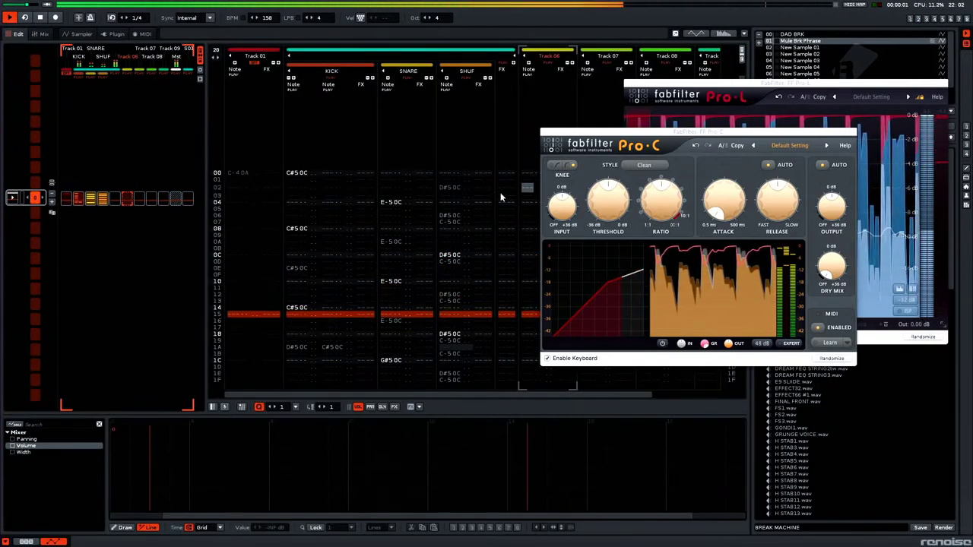
left_click(528, 187)
key("space")
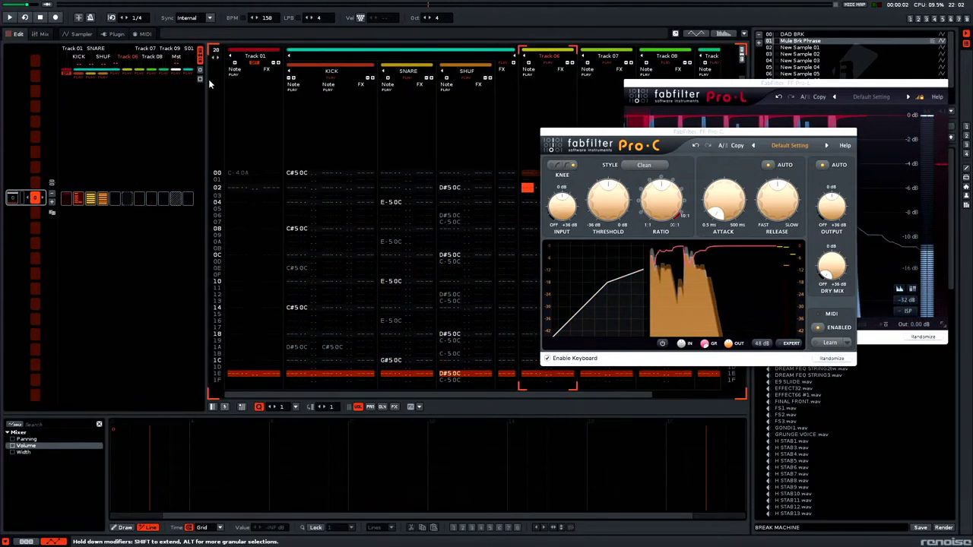
Step: Show the instrument's sampler, move the Pro-L window away from the instrument list, and select the empty instrument slot at its end
left_click(114, 34)
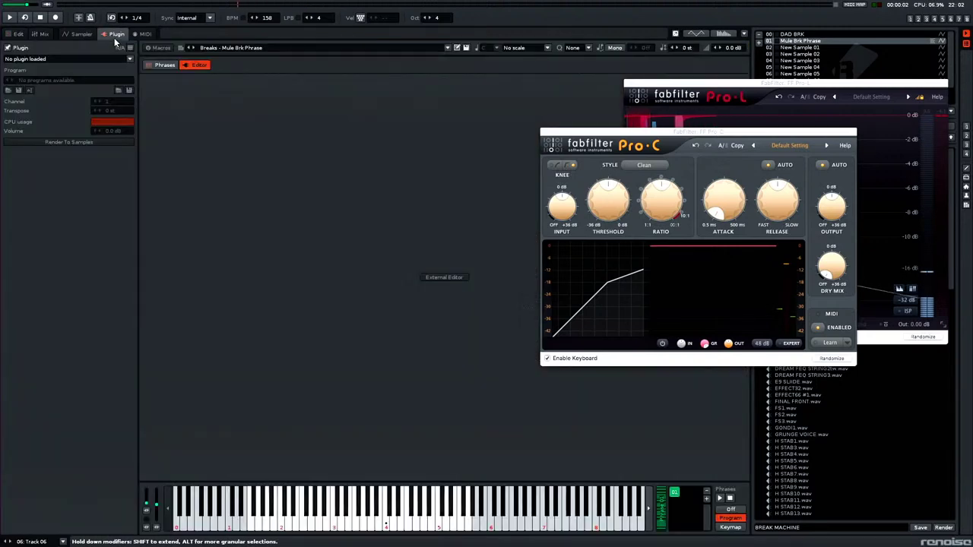
left_click(236, 48)
left_click(235, 48)
left_click_drag(727, 88, 215, 234)
left_click(827, 76)
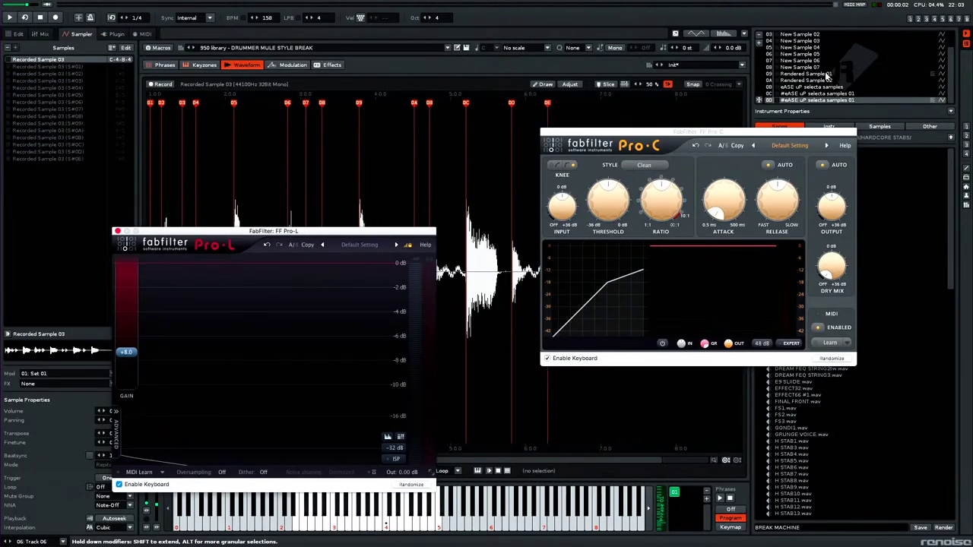
left_click(799, 67)
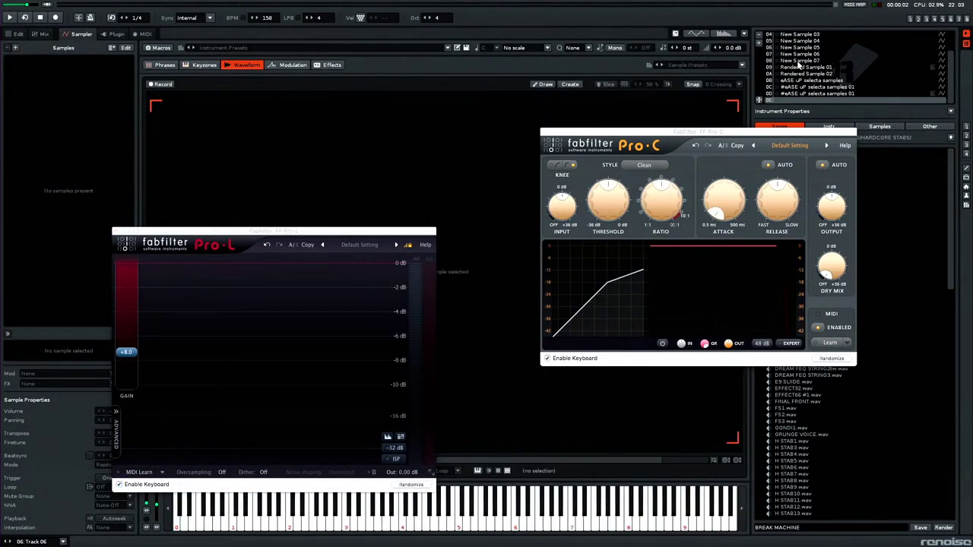
Step: Open the instrument presets and look through the User Library folders
left_click(260, 51)
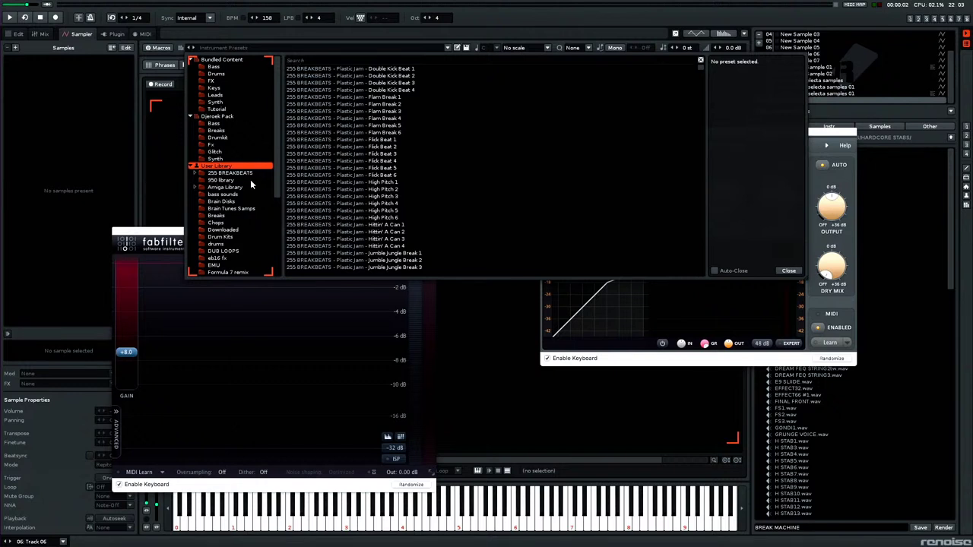
scroll(230, 249, "down", 3)
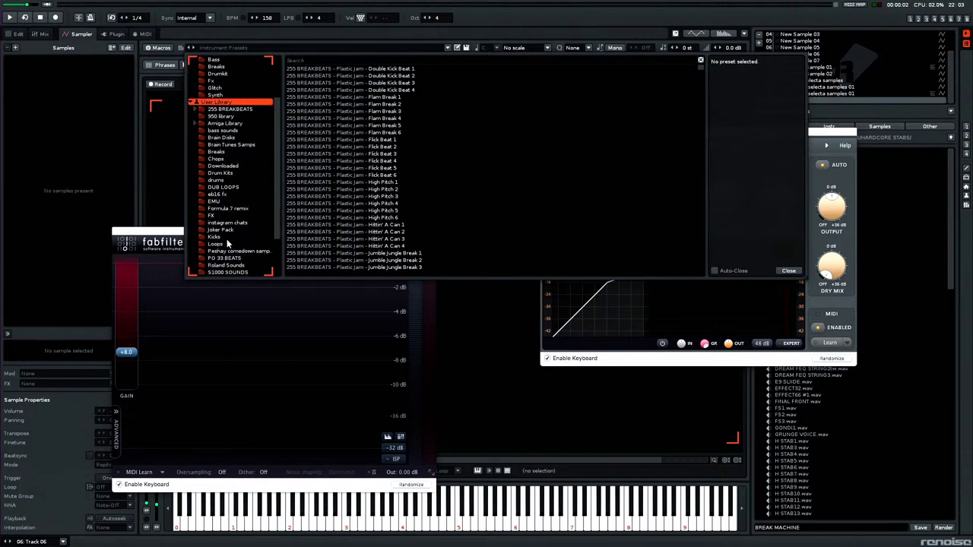
scroll(230, 225, "down", 1)
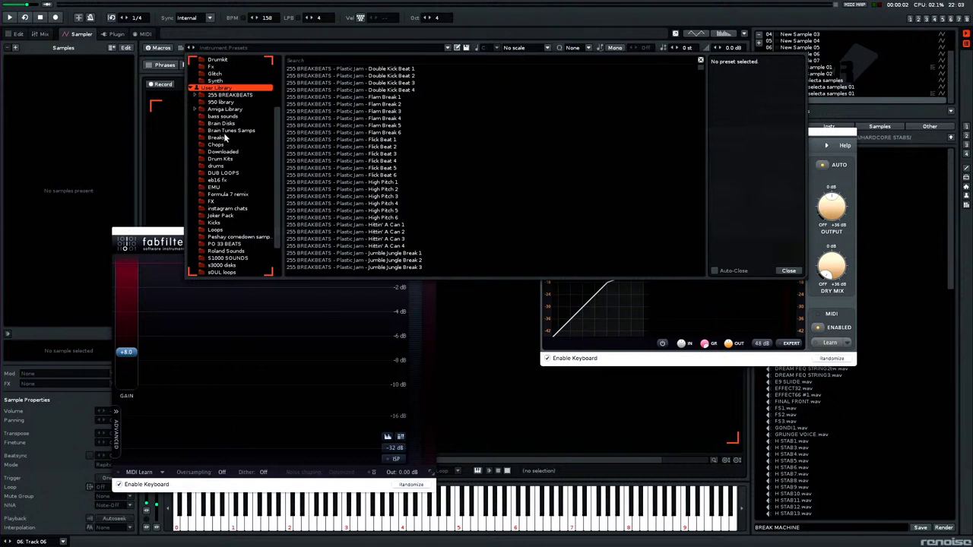
scroll(237, 133, "down", 2)
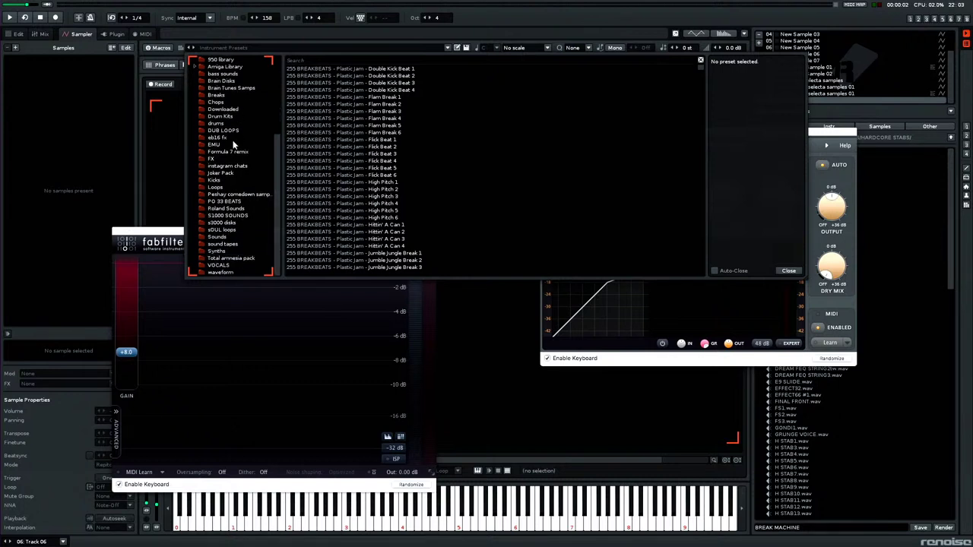